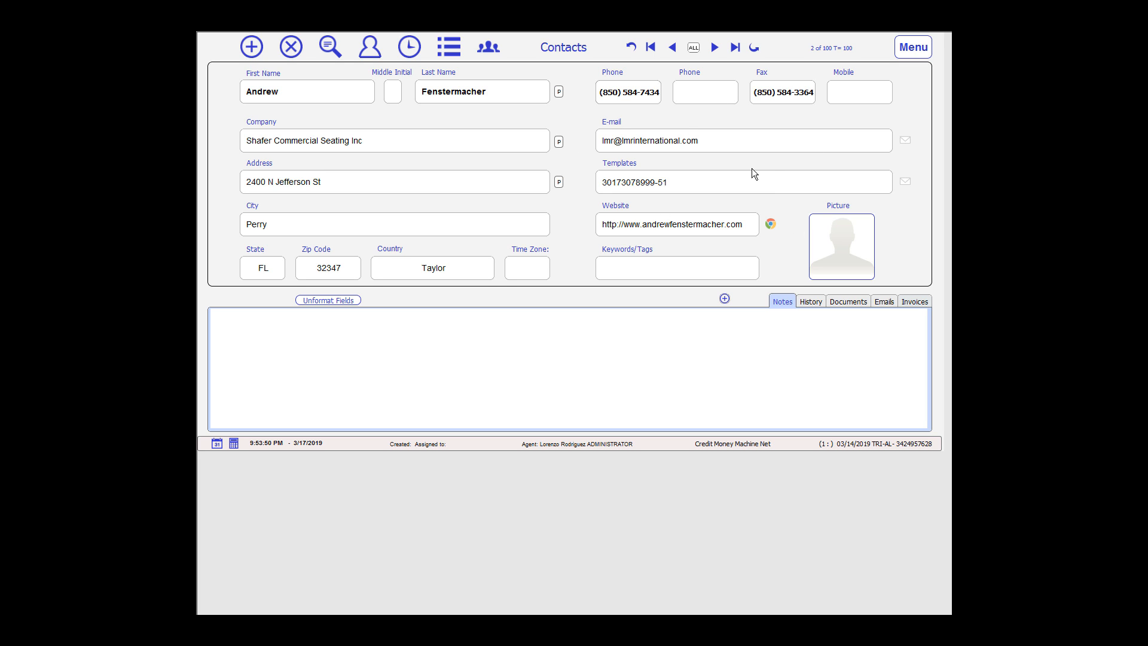
- From the main menu, browse the Finance and Marketing options, then bring up the Expert/Advanced/Simpler level prompt
{"action": "left_click", "coordinate": [912, 53]}
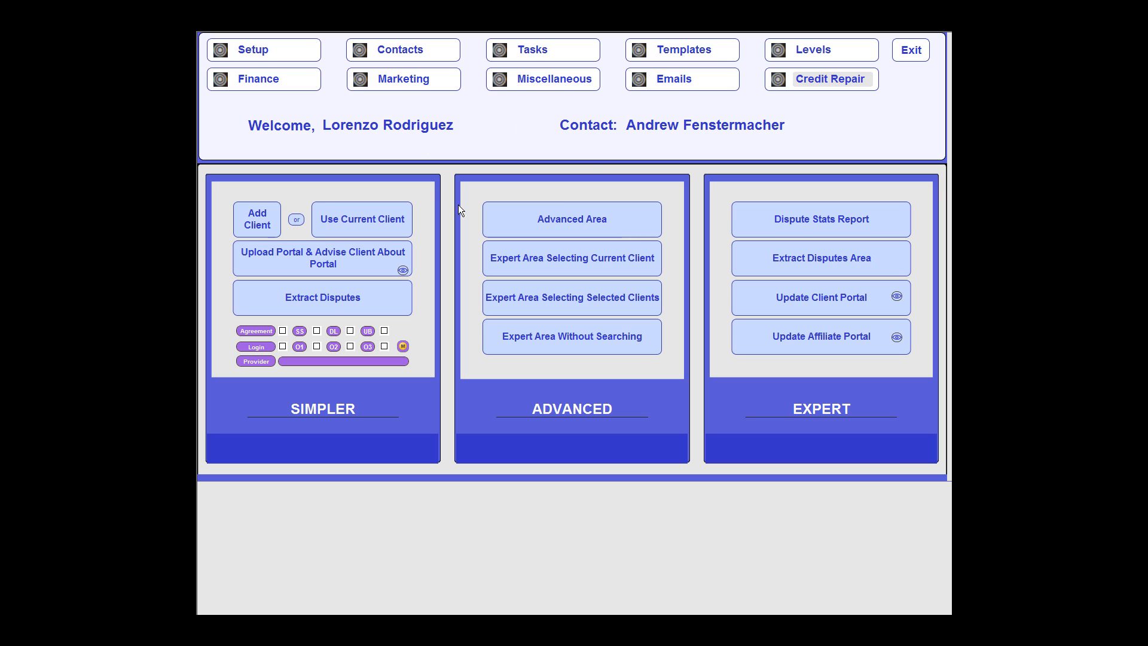
{"action": "left_click", "coordinate": [308, 92]}
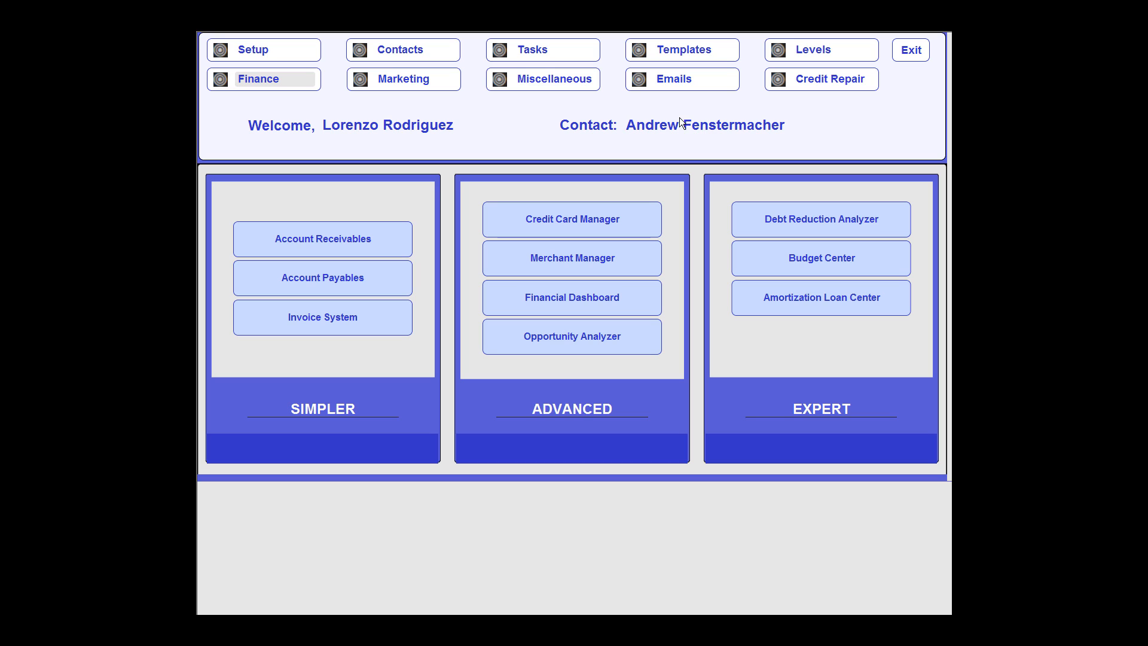
{"action": "left_click", "coordinate": [432, 85]}
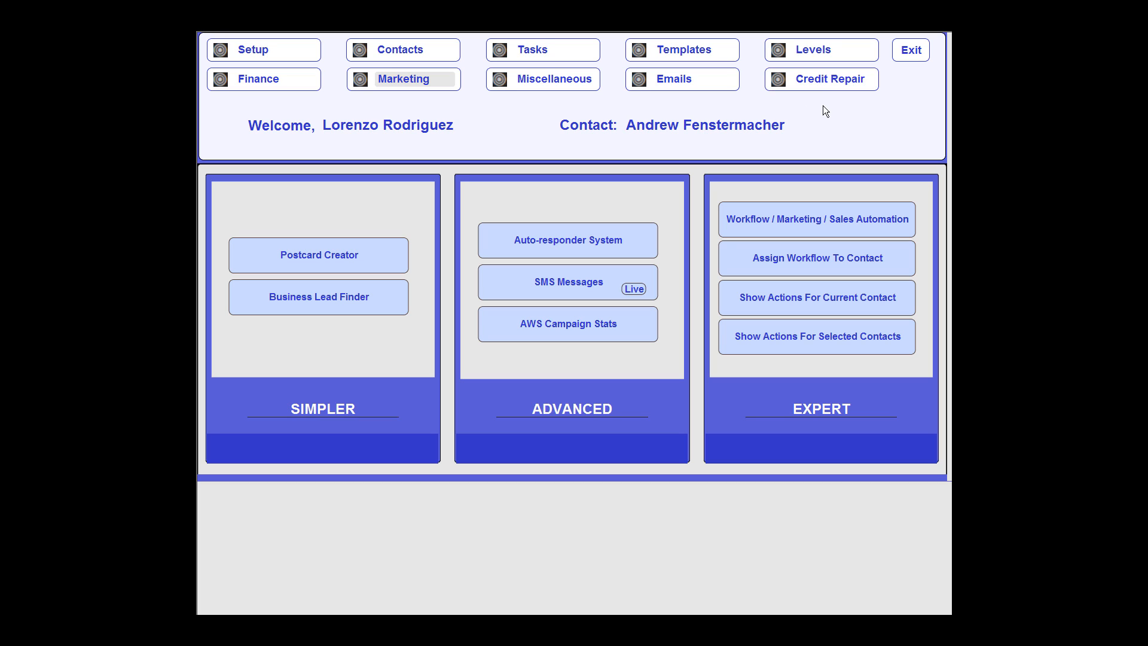
{"action": "left_click", "coordinate": [825, 53]}
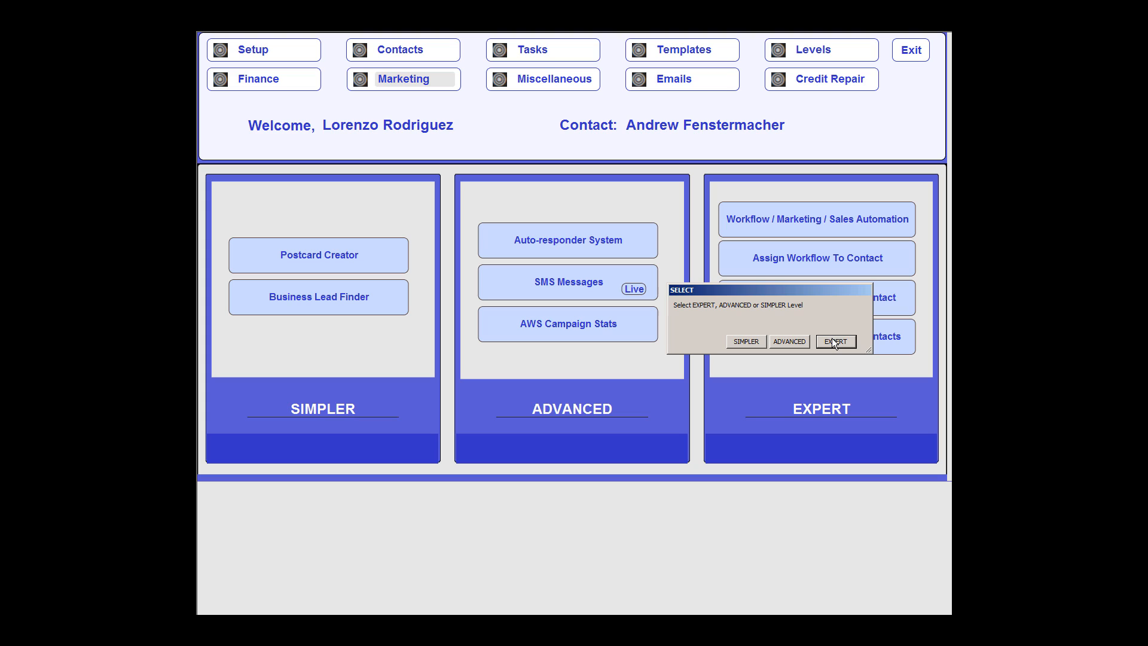
- Choose ADVANCED as the user level to reload the contact screen
{"action": "left_click", "coordinate": [789, 341]}
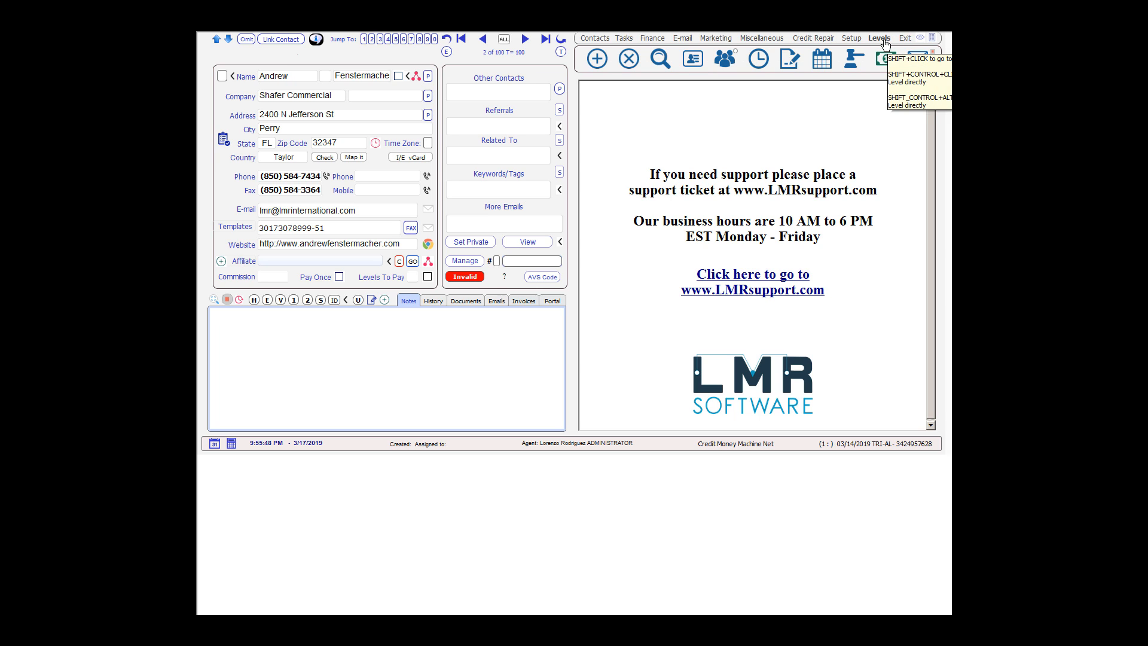
- Show the full sections menu, then reopen the SELECT user-level prompt
{"action": "left_click", "coordinate": [932, 40]}
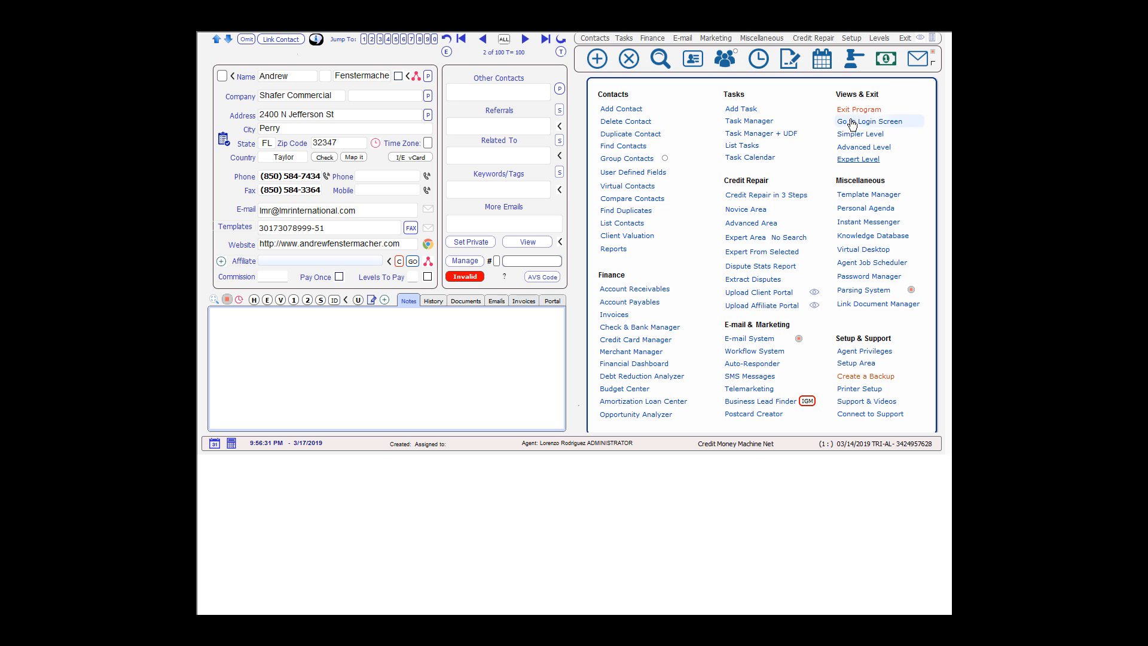
{"action": "left_click", "coordinate": [878, 40]}
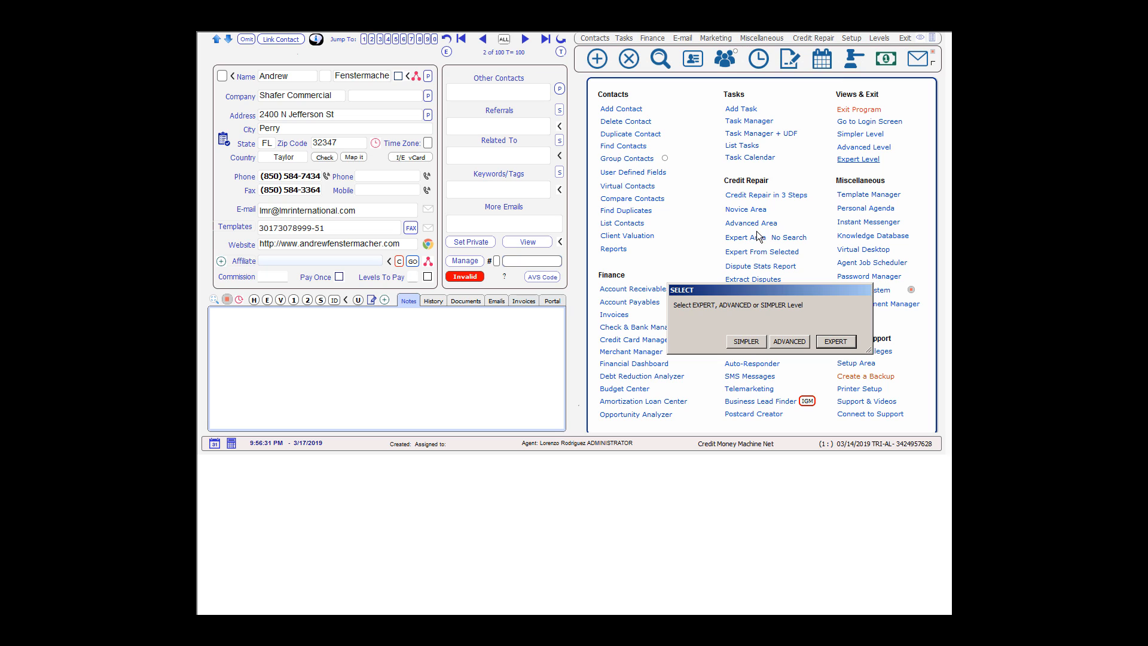
- Choose EXPERT as the user level, briefly checking the full navigation menu
{"action": "left_click", "coordinate": [843, 344]}
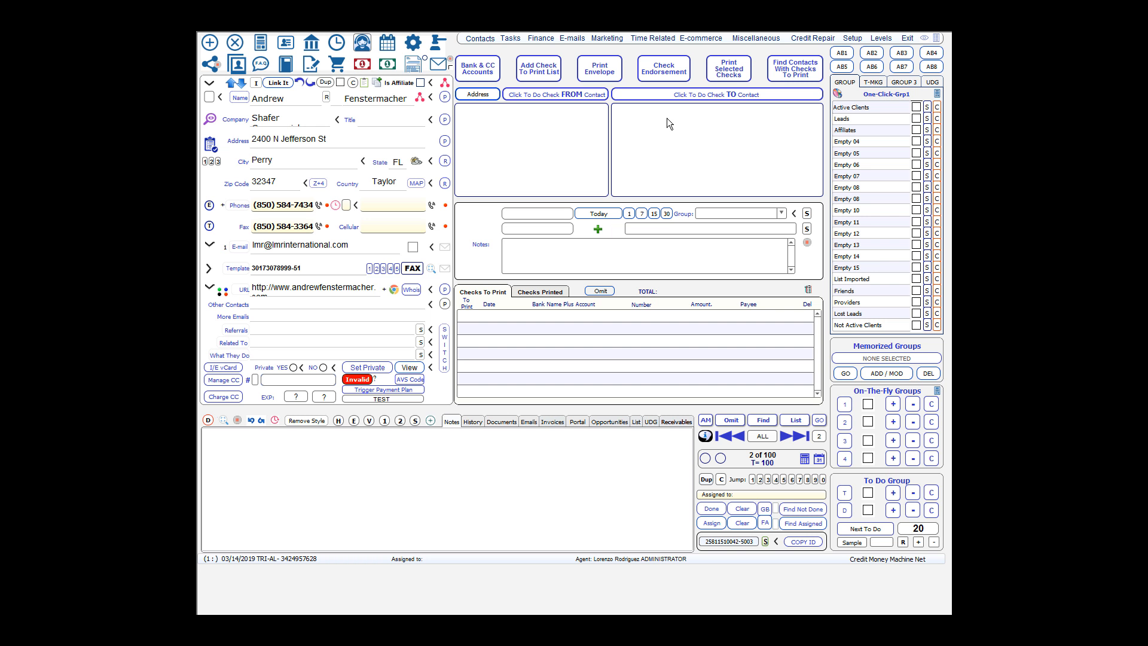
{"action": "left_click", "coordinate": [937, 38]}
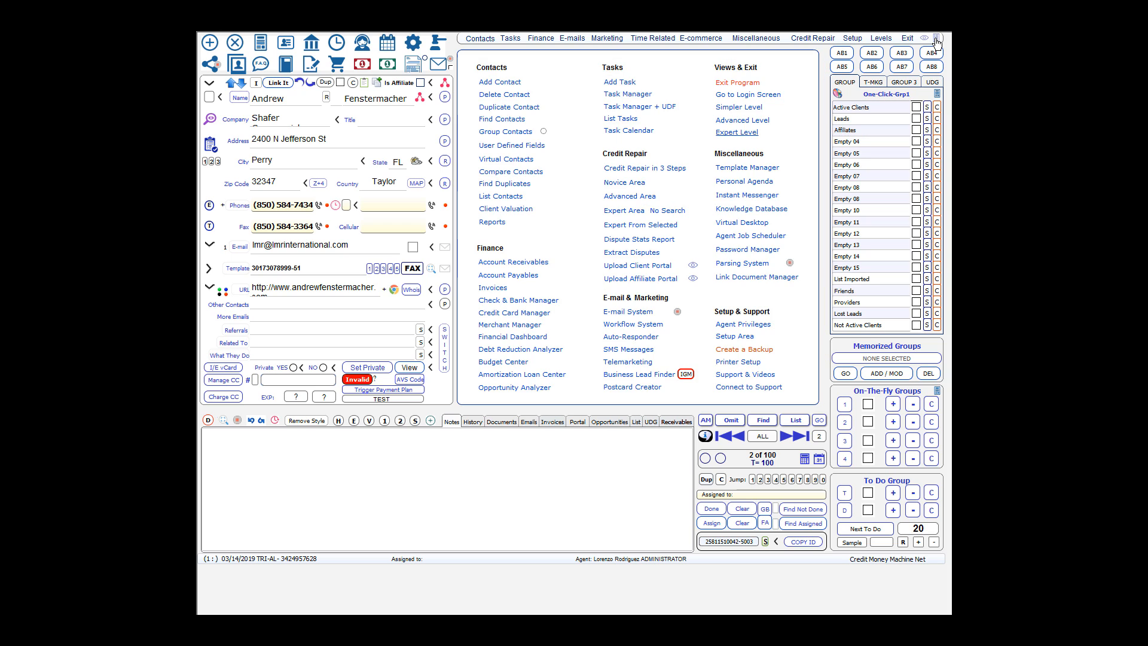
{"action": "left_click", "coordinate": [936, 40]}
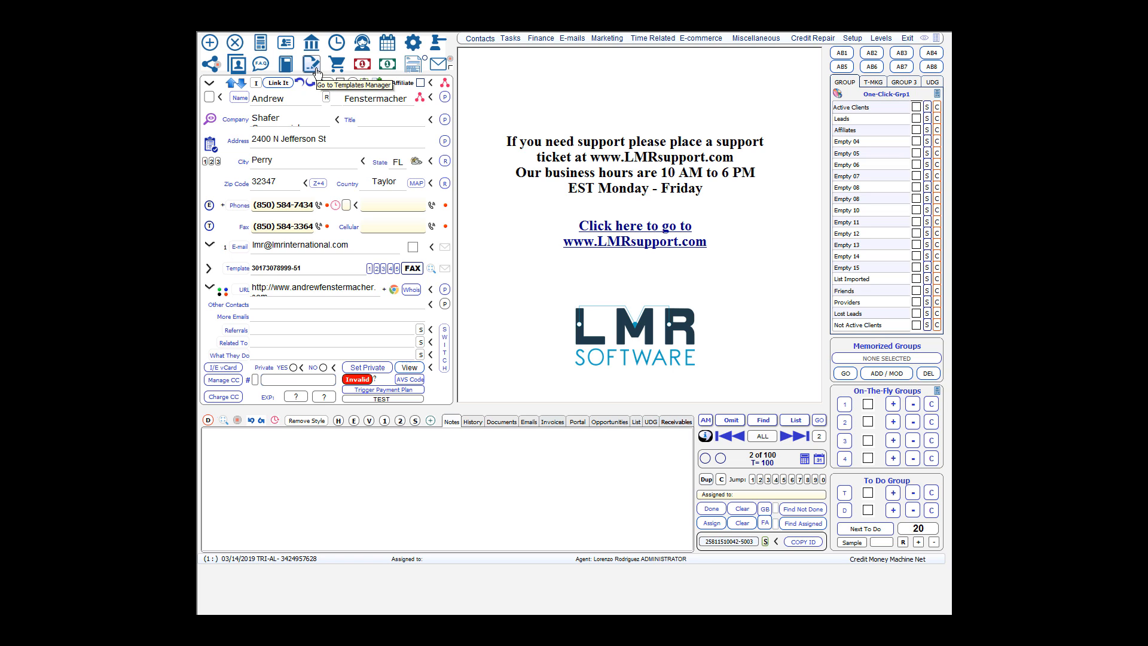
- Glance at the scripts list without running anything, then show the Miscellaneous managers and tools panel
{"action": "left_click", "coordinate": [360, 33]}
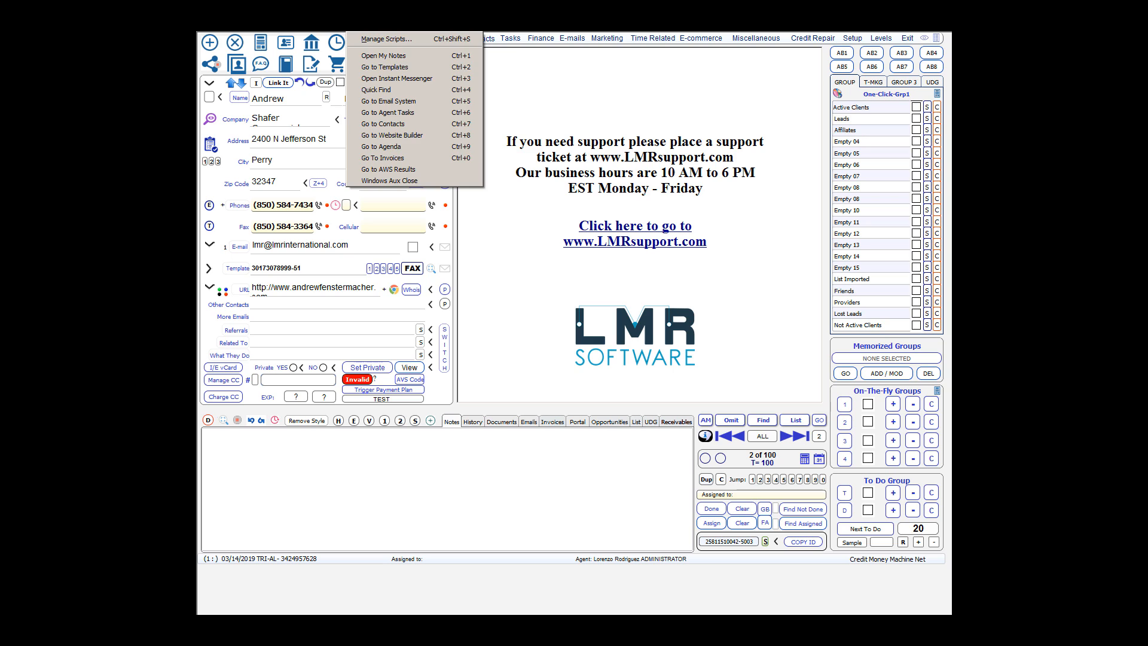
{"action": "key", "text": "Escape"}
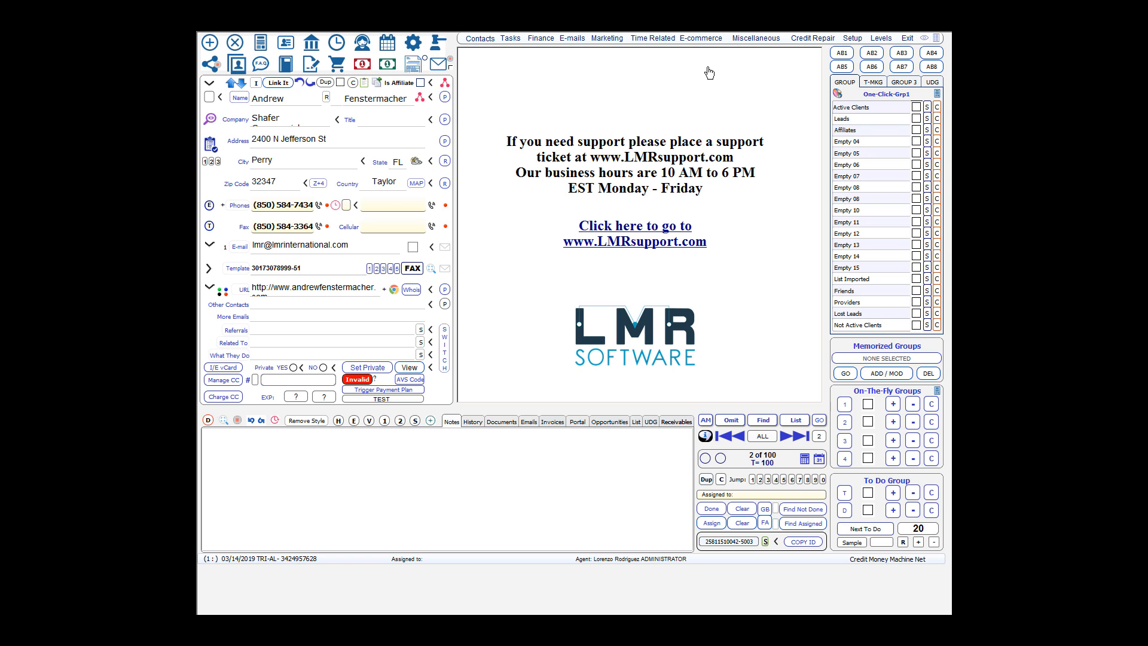
{"action": "left_click", "coordinate": [757, 40]}
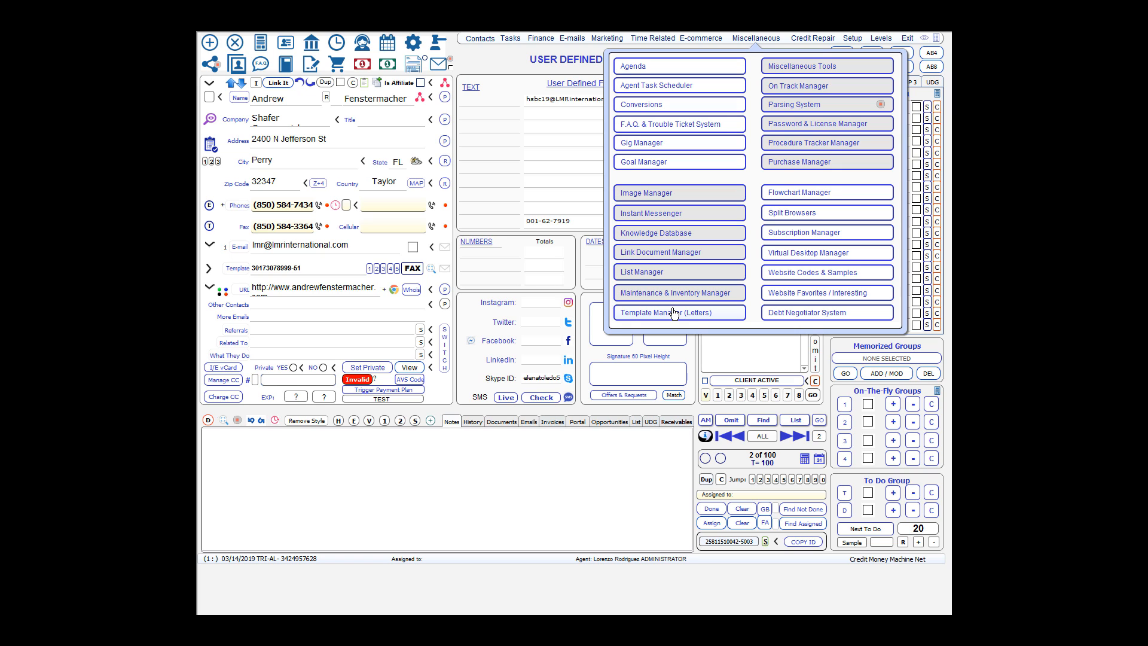
- Show the full menu grouping Contacts, Tasks, Finance, Credit Repair, E-mail & Marketing and Setup & Support
{"action": "left_click", "coordinate": [937, 41]}
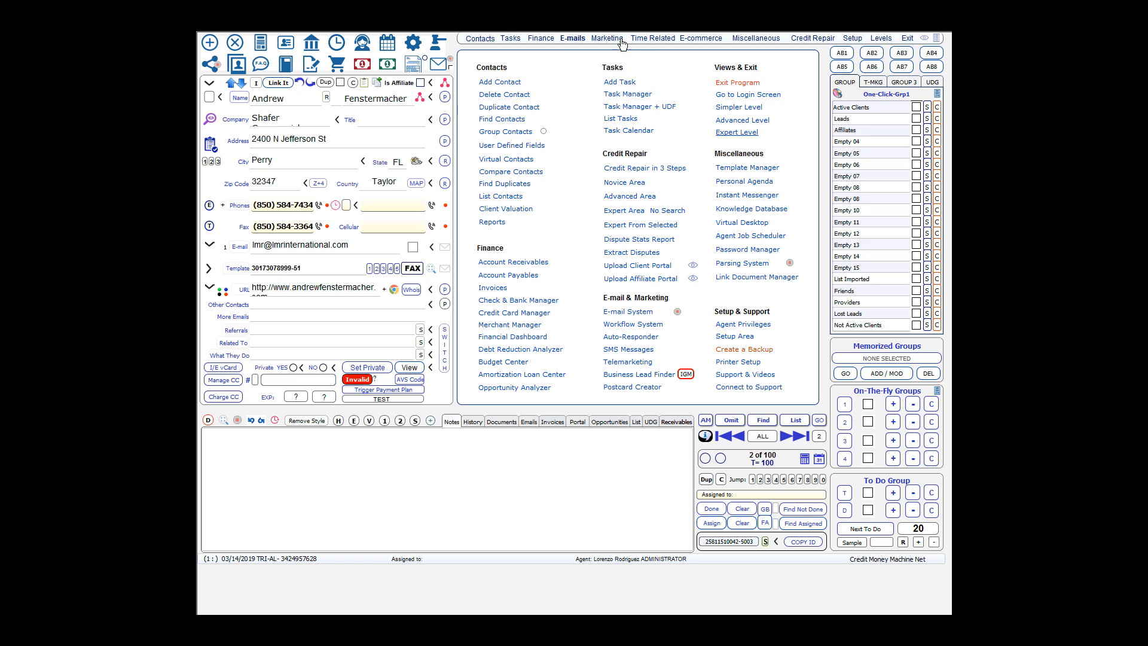
- Look through the Contacts, Tasks and Finance dropdowns, ending on the Marketing tools list
{"action": "left_click", "coordinate": [475, 39]}
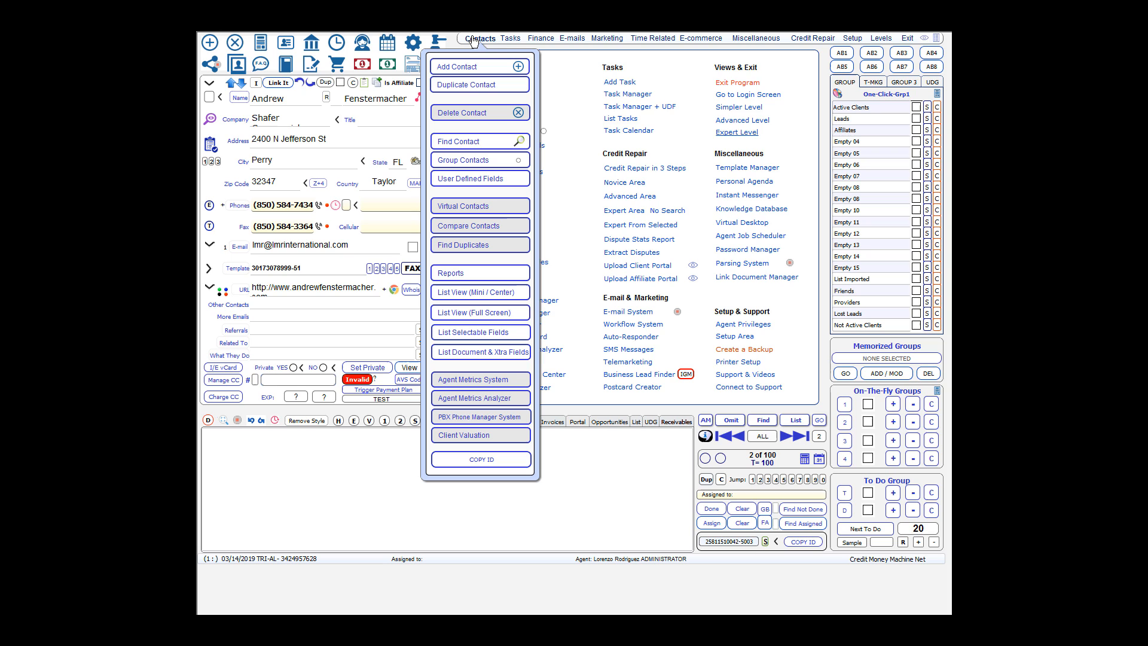
{"action": "left_click", "coordinate": [512, 39]}
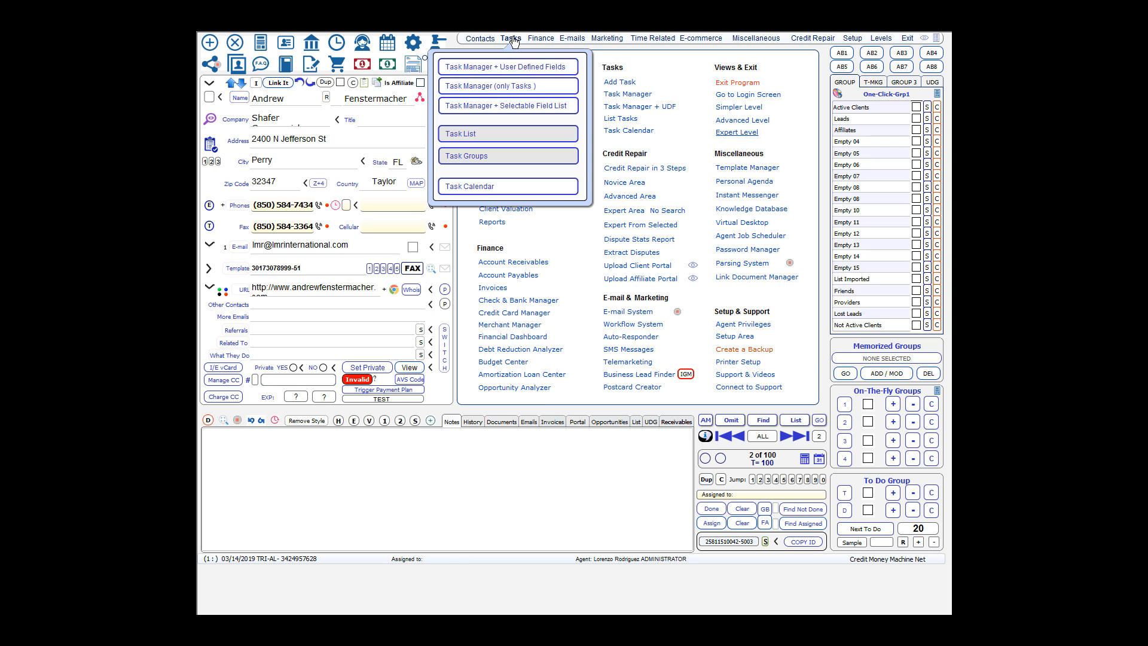
{"action": "left_click", "coordinate": [540, 39]}
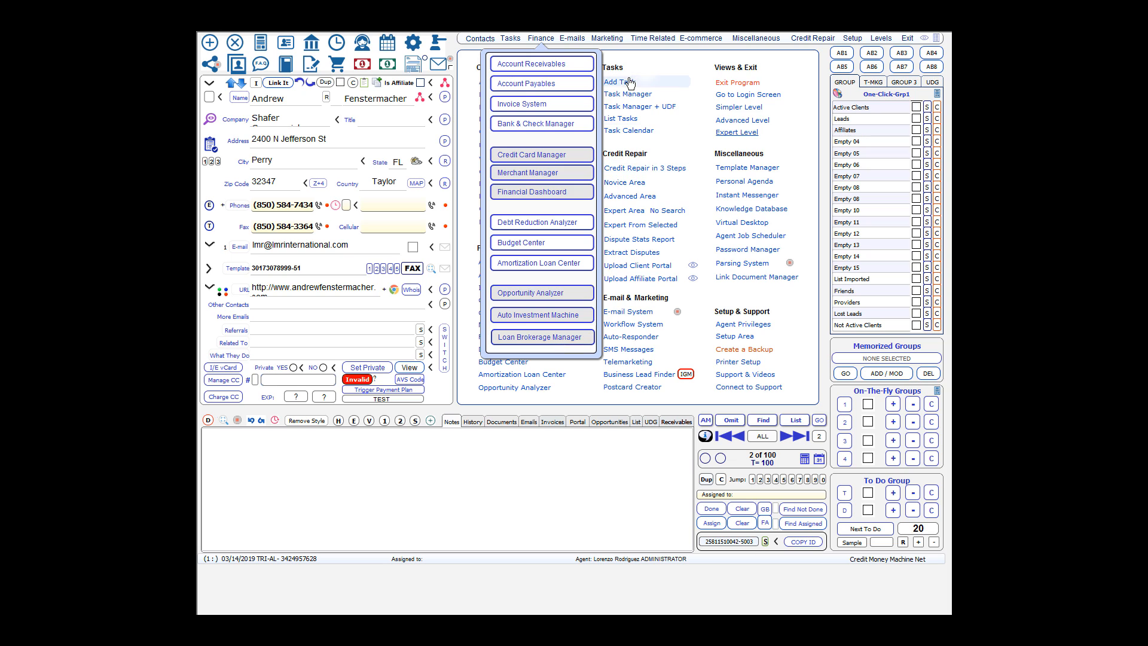
{"action": "mouse_move", "coordinate": [573, 38]}
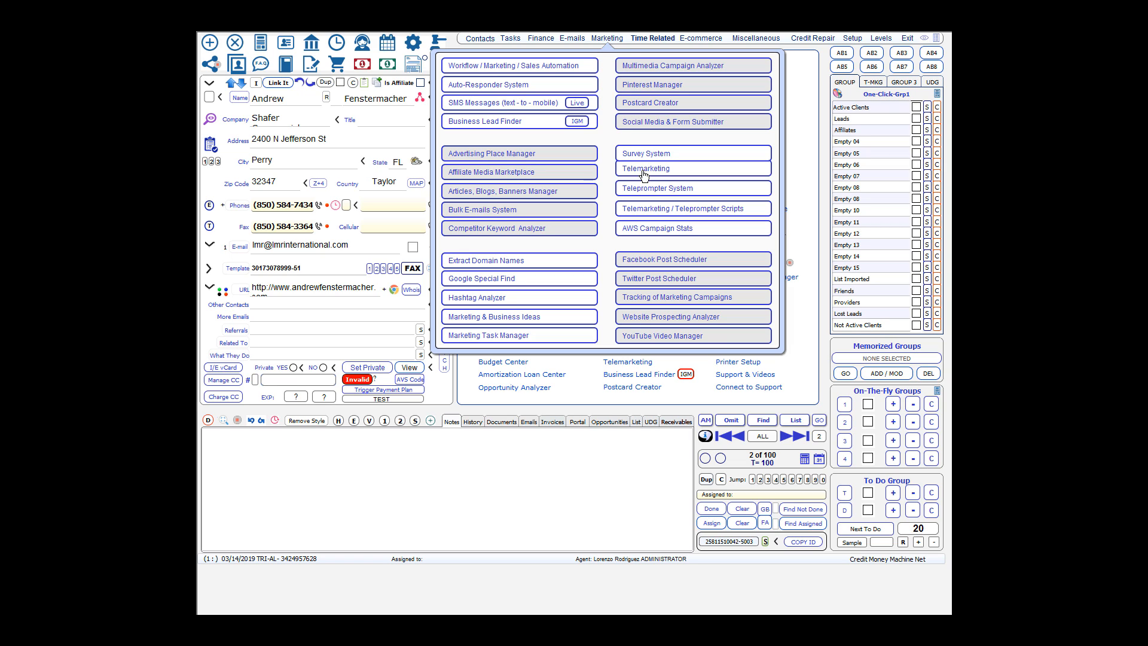
- Add a new pending post dated 03/17/19 in Facebook Post Scheduler, then switch to Twitter Post Scheduler
{"action": "left_click", "coordinate": [660, 267]}
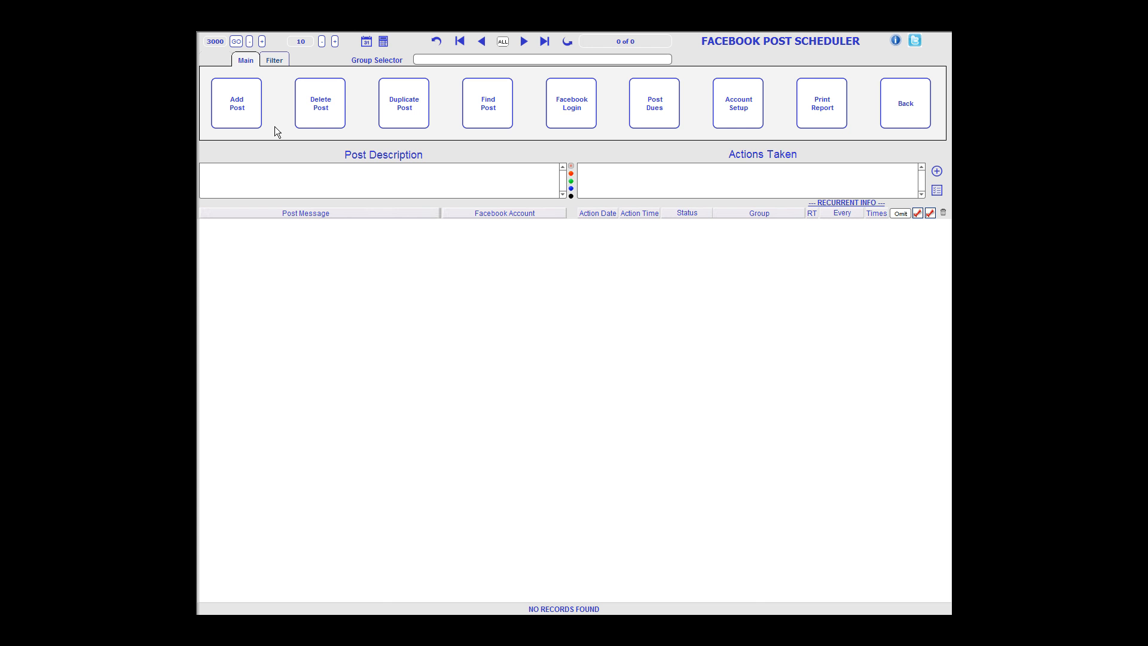
{"action": "left_click", "coordinate": [243, 120]}
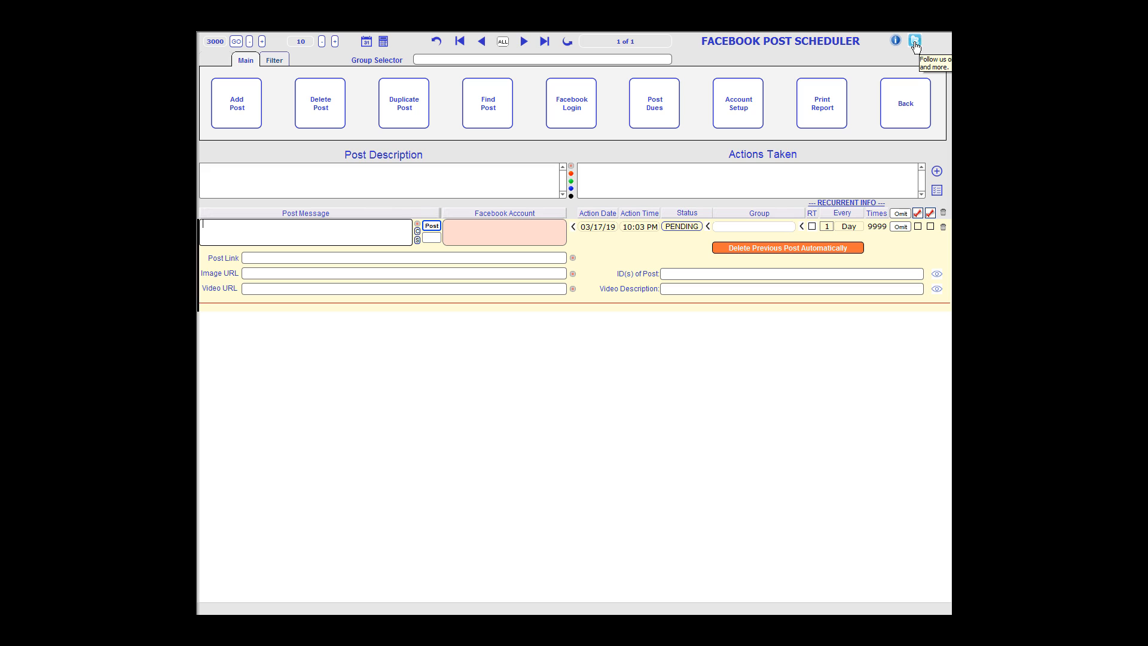
{"action": "left_click", "coordinate": [915, 42]}
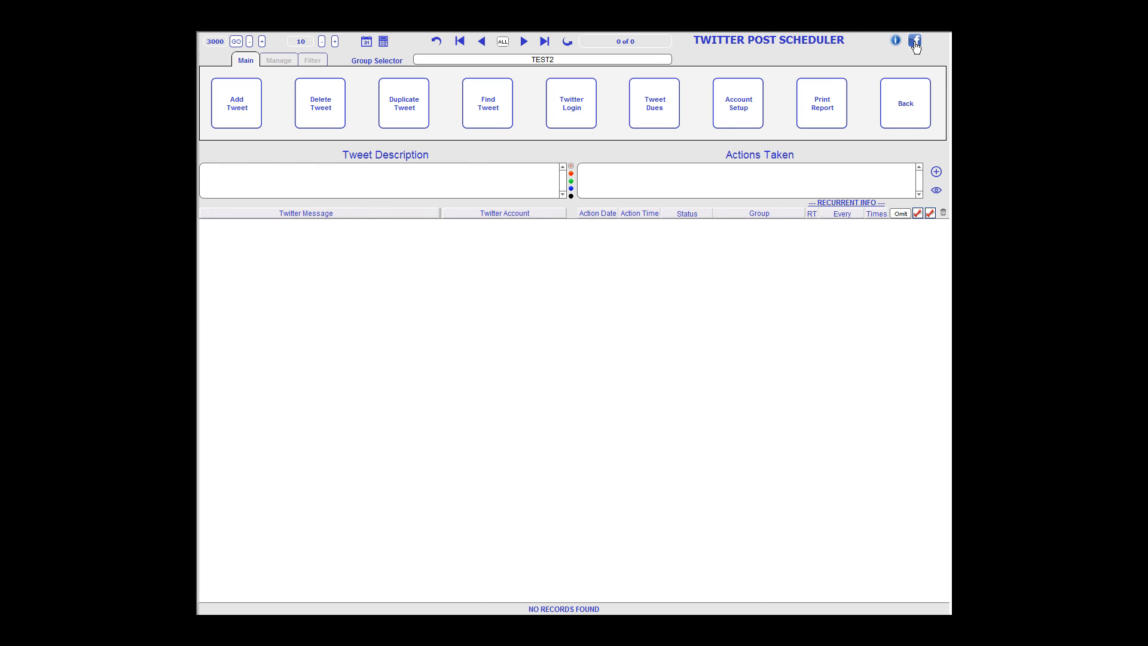
{"action": "left_click", "coordinate": [257, 105]}
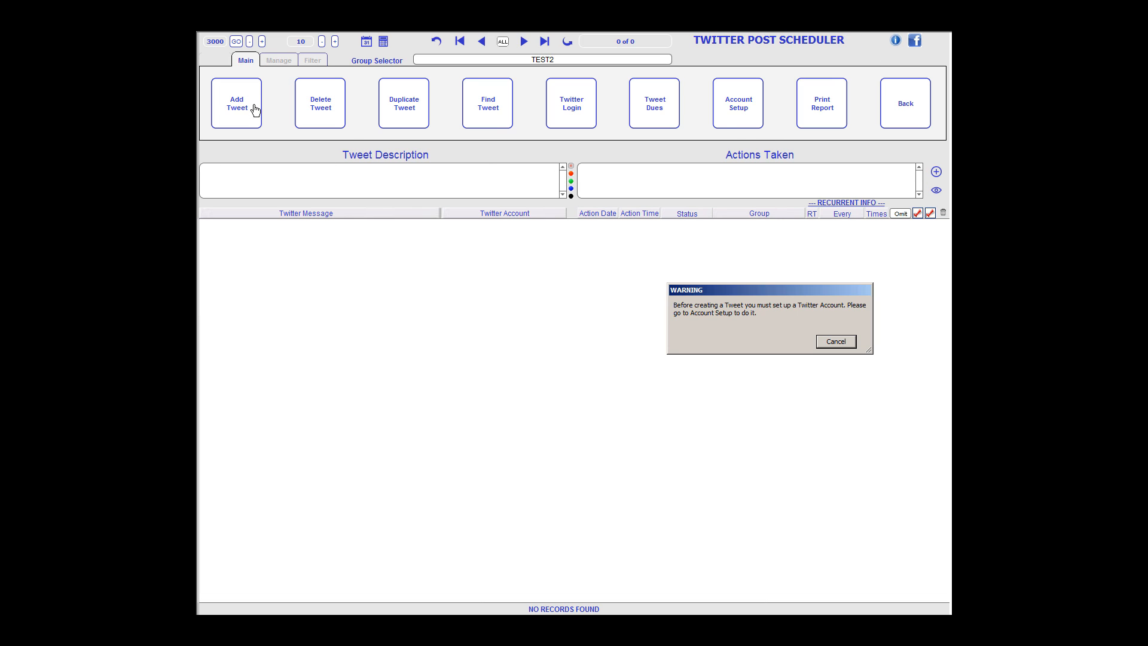
{"action": "left_click", "coordinate": [833, 346]}
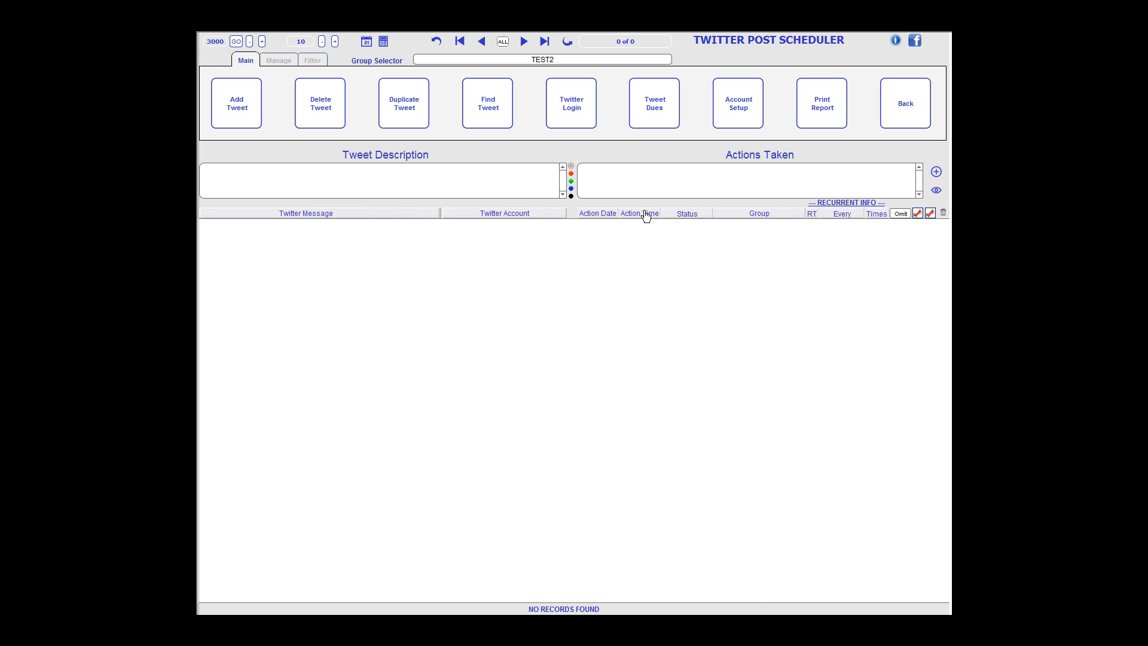
{"action": "left_click", "coordinate": [736, 106]}
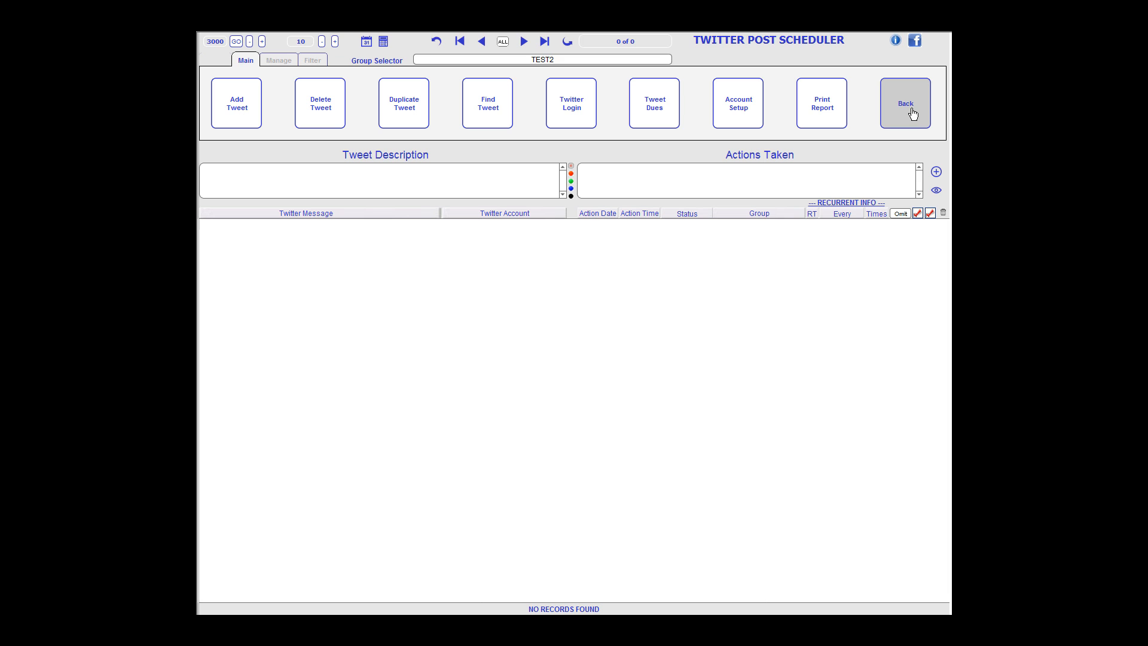
{"action": "left_click", "coordinate": [911, 113]}
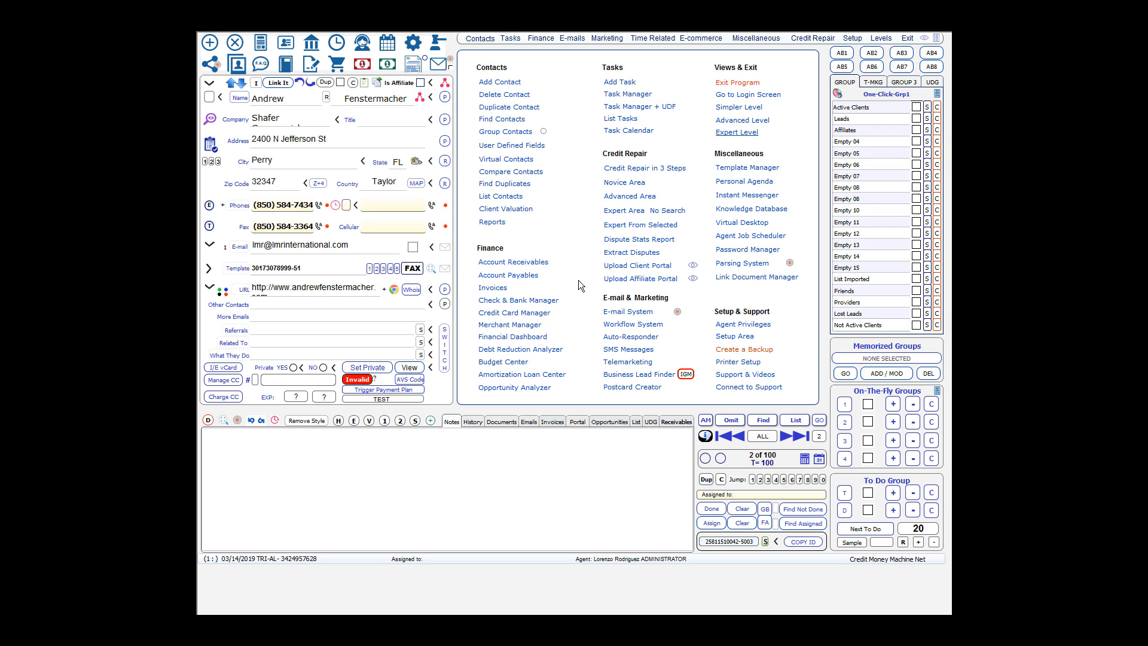
- Show User Defined Fields and Task Manager and try two user-defined field choice lists
{"action": "left_click", "coordinate": [338, 44]}
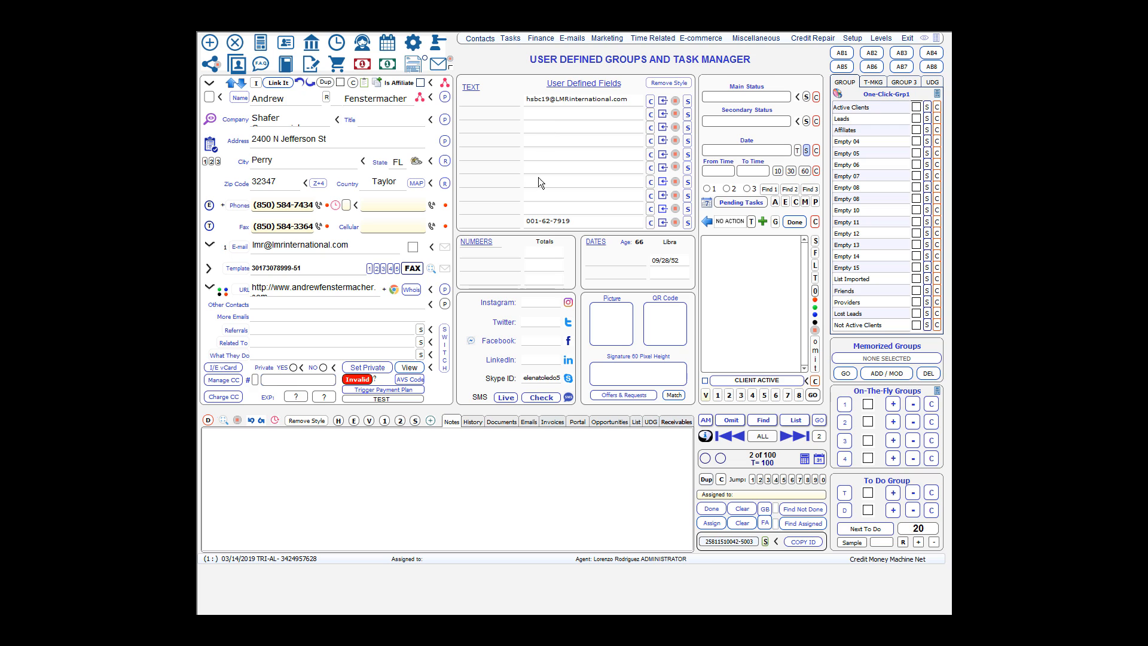
{"action": "left_click", "coordinate": [576, 207]}
{"action": "left_click", "coordinate": [583, 168]}
{"action": "left_click", "coordinate": [449, 317]}
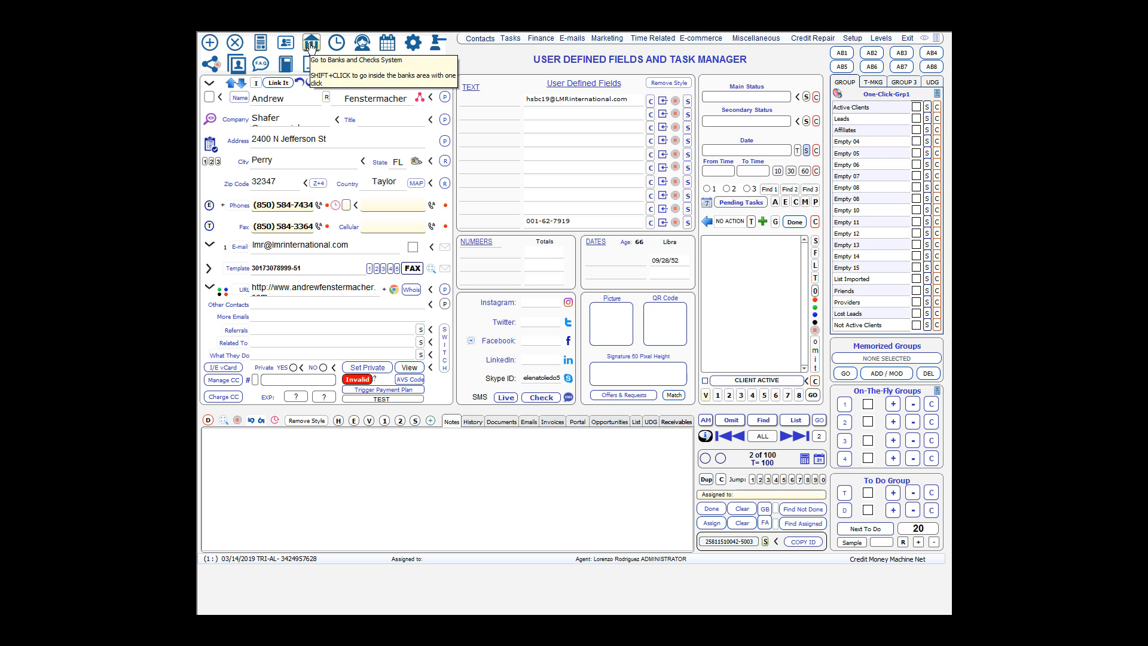
- View Banks and Checks, then the telemarketing script page with its Tele-Mktg status groups
{"action": "left_click", "coordinate": [311, 47]}
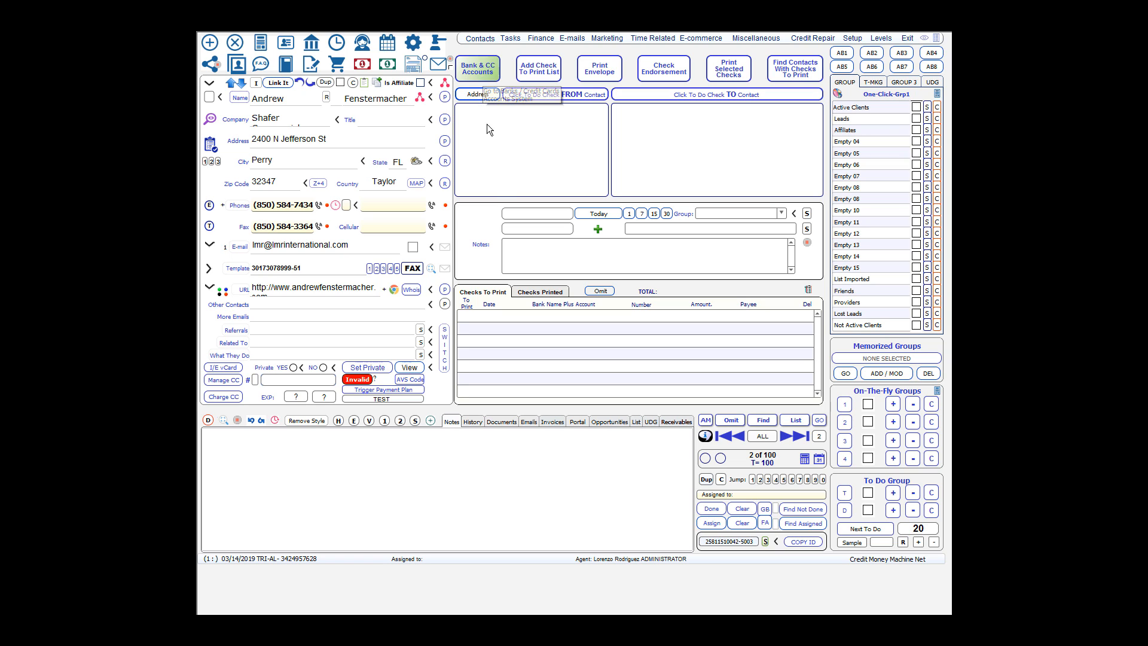
{"action": "left_click", "coordinate": [361, 48]}
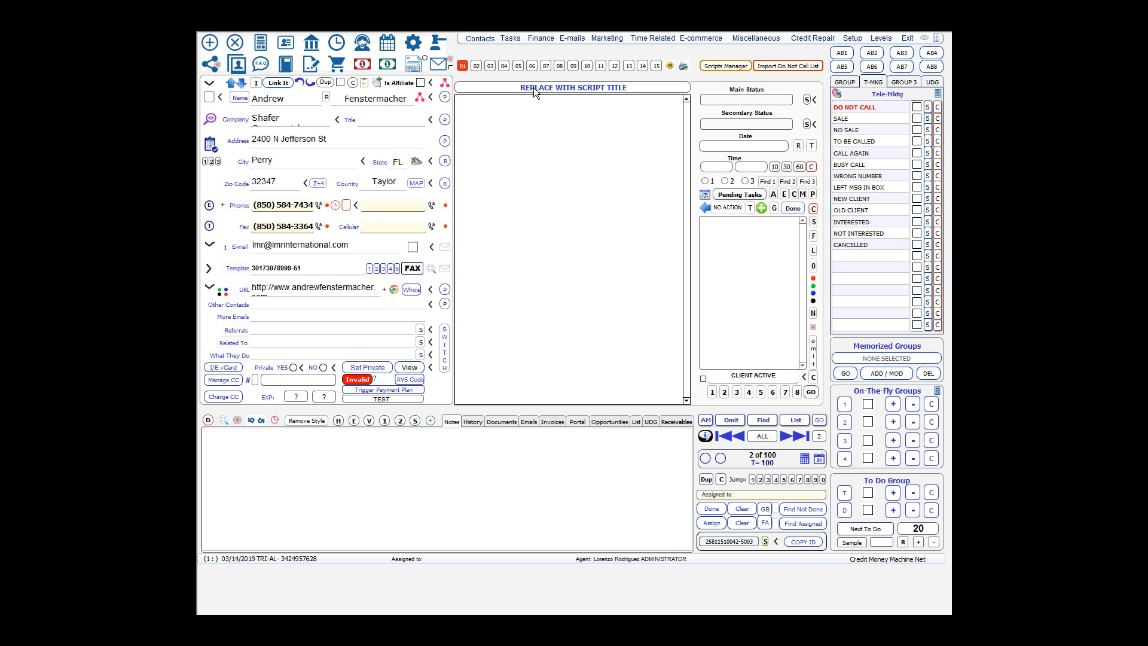
- Choose Client Valuation from the Contacts menu to show the True Customer Value form
{"action": "left_click", "coordinate": [485, 41]}
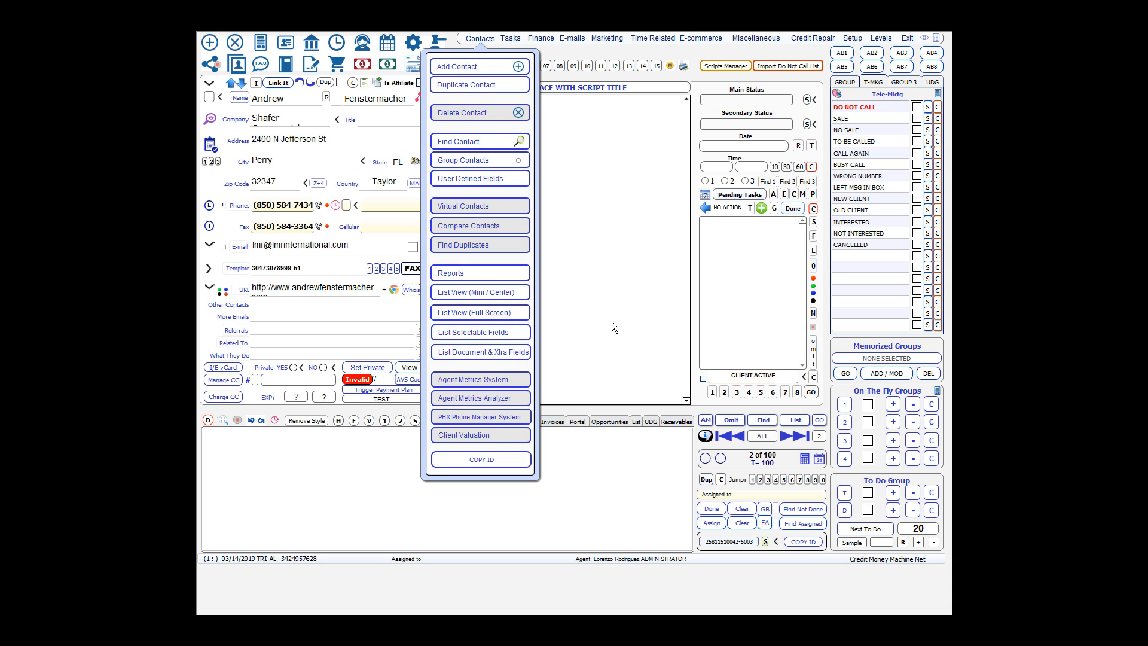
{"action": "left_click", "coordinate": [494, 434]}
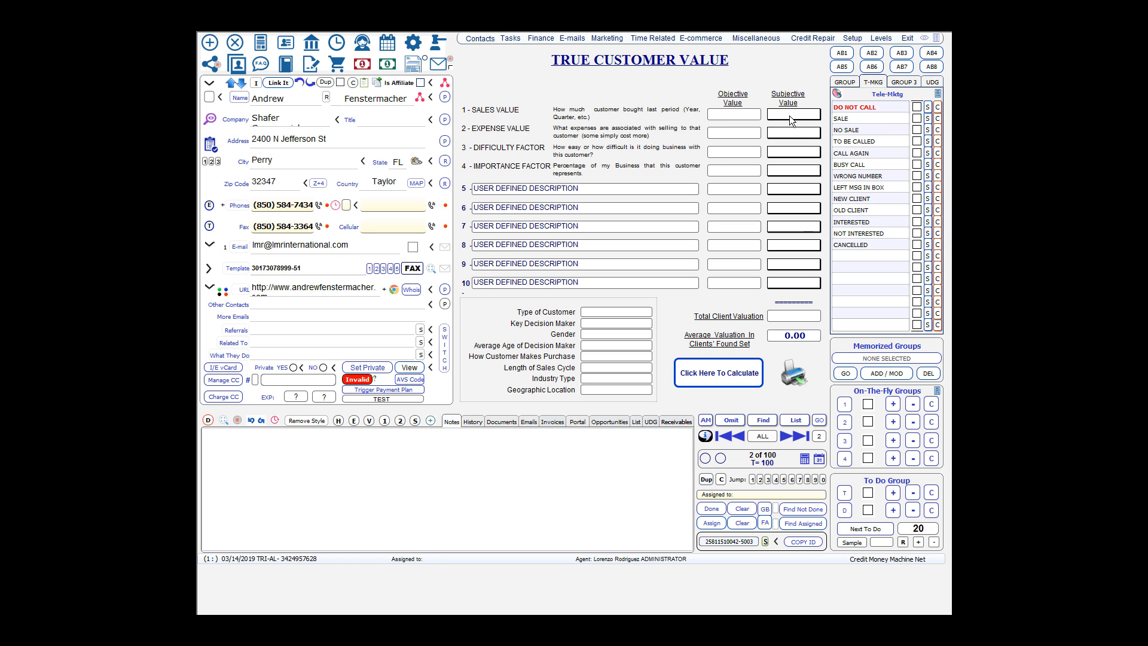
- Show the full main menu with Contacts, Tasks, Finance, Credit Repair and Setup & Support
{"action": "left_click", "coordinate": [936, 38]}
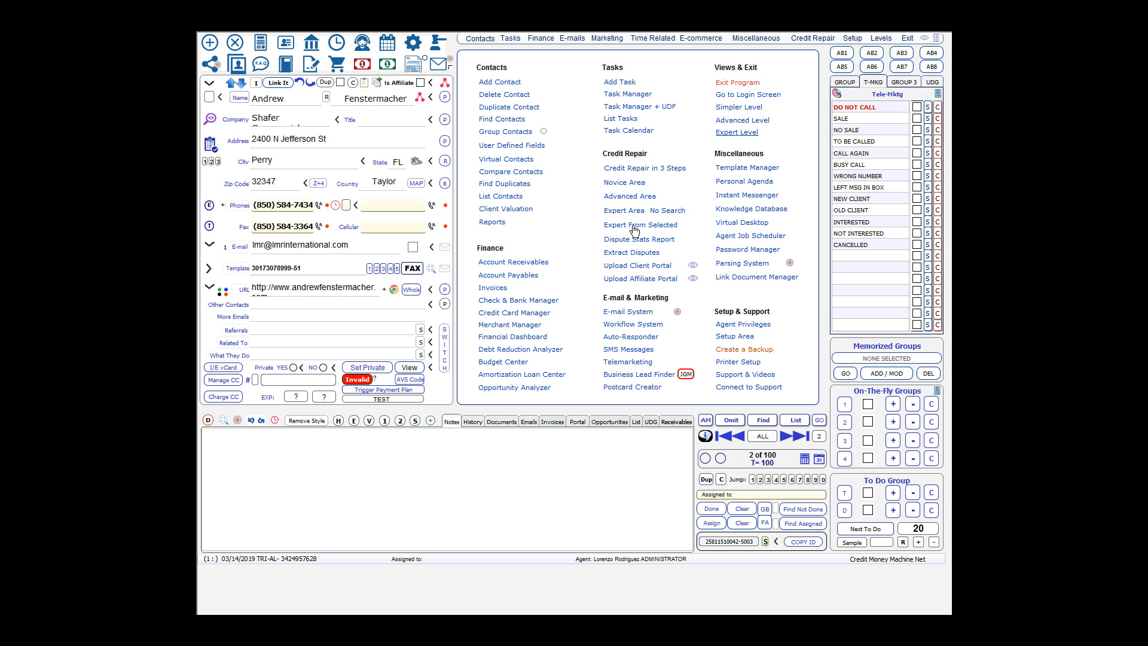
- Go back to the contact's User Defined Fields and Task Manager page with its Tele-Mktg status groups
{"action": "left_click", "coordinate": [342, 46]}
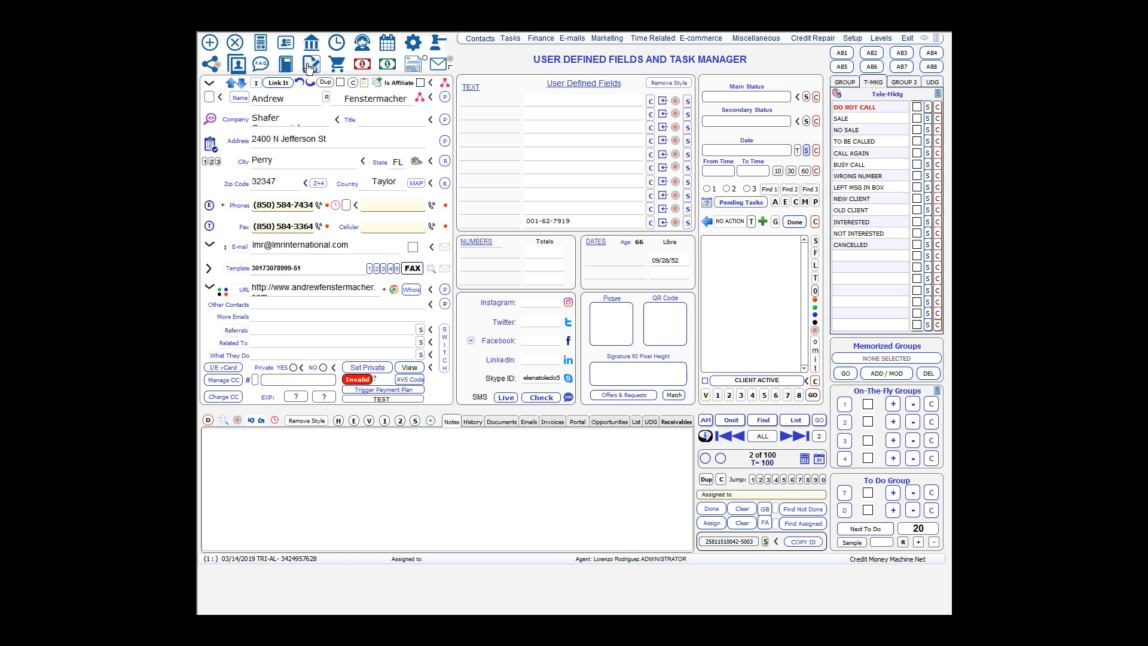
{"action": "left_click", "coordinate": [360, 39]}
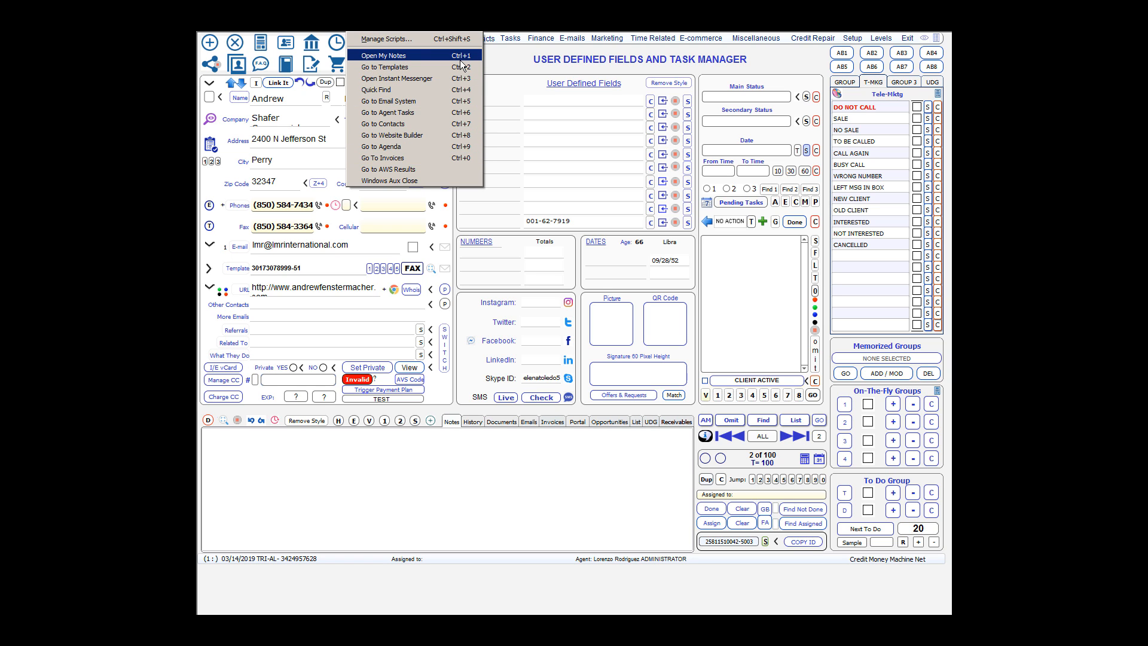
{"action": "left_click", "coordinate": [443, 192]}
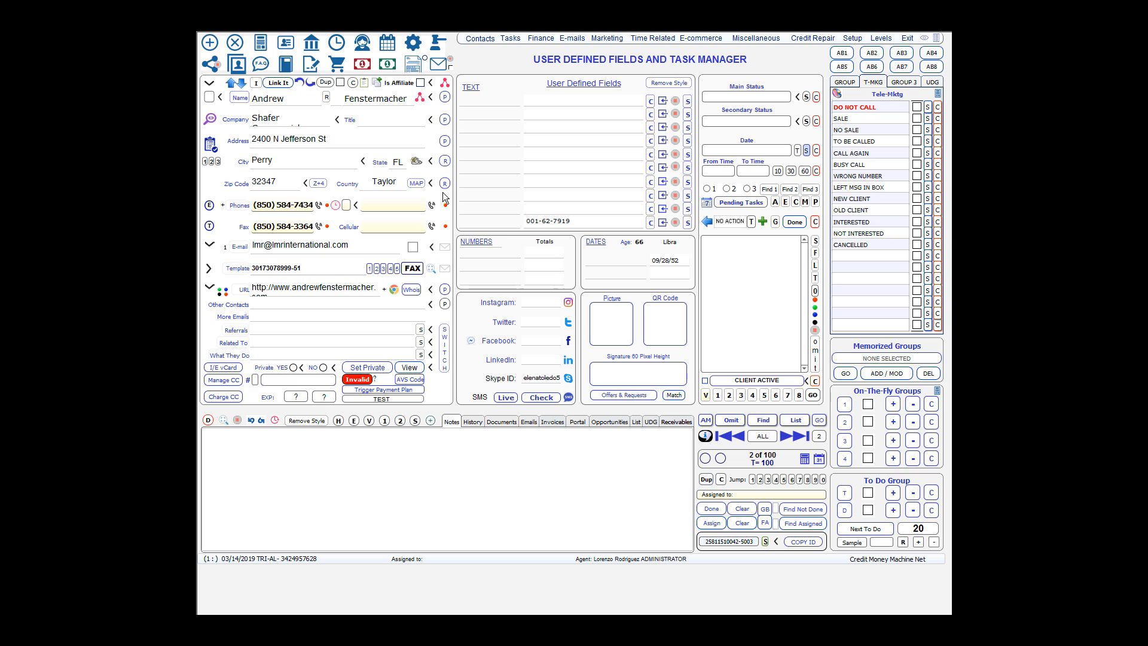
{"action": "left_click", "coordinate": [314, 71]}
- Open the Template Manager on the DEFAULTS (PERSONAL) SPINNER DNA template category
{"action": "left_click", "coordinate": [317, 68]}
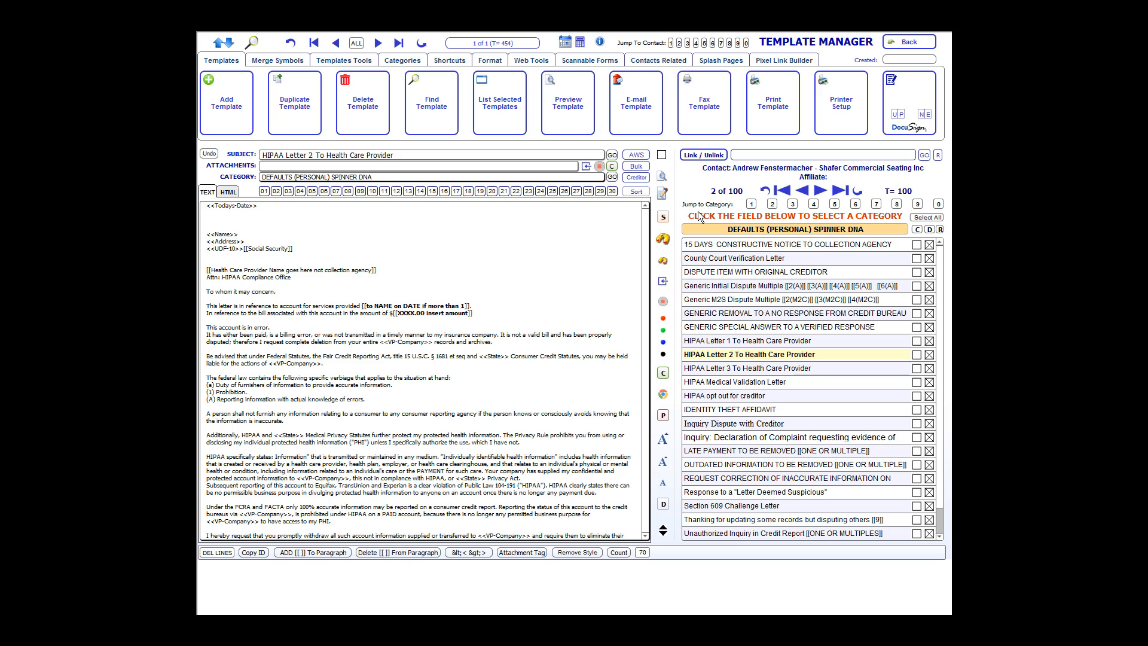
{"action": "left_click", "coordinate": [852, 228]}
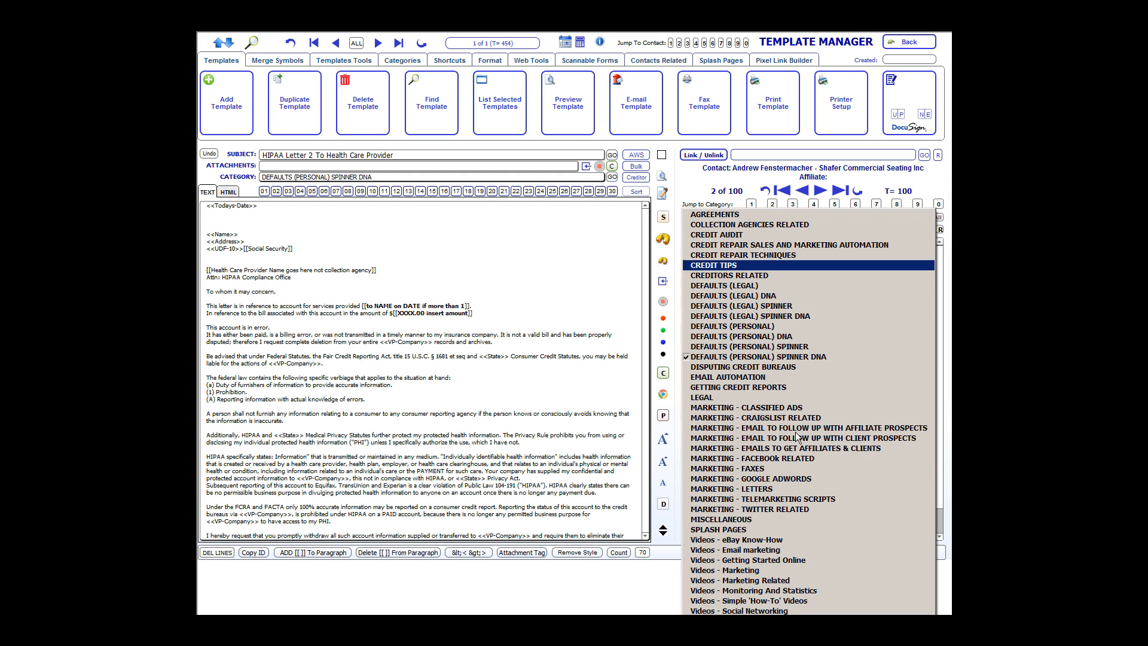
{"action": "left_click", "coordinate": [794, 358]}
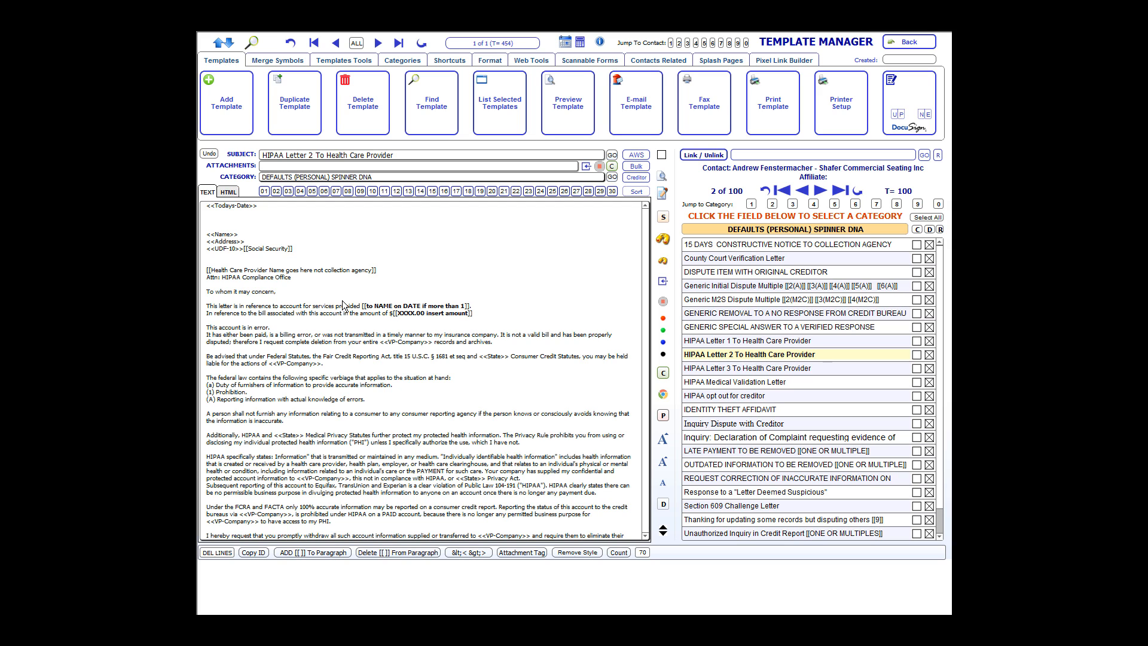
- Load the Generic Initial Dispute Multiple letter, enlarge its text, and tick County Court Verification Letter
{"action": "left_click", "coordinate": [711, 287]}
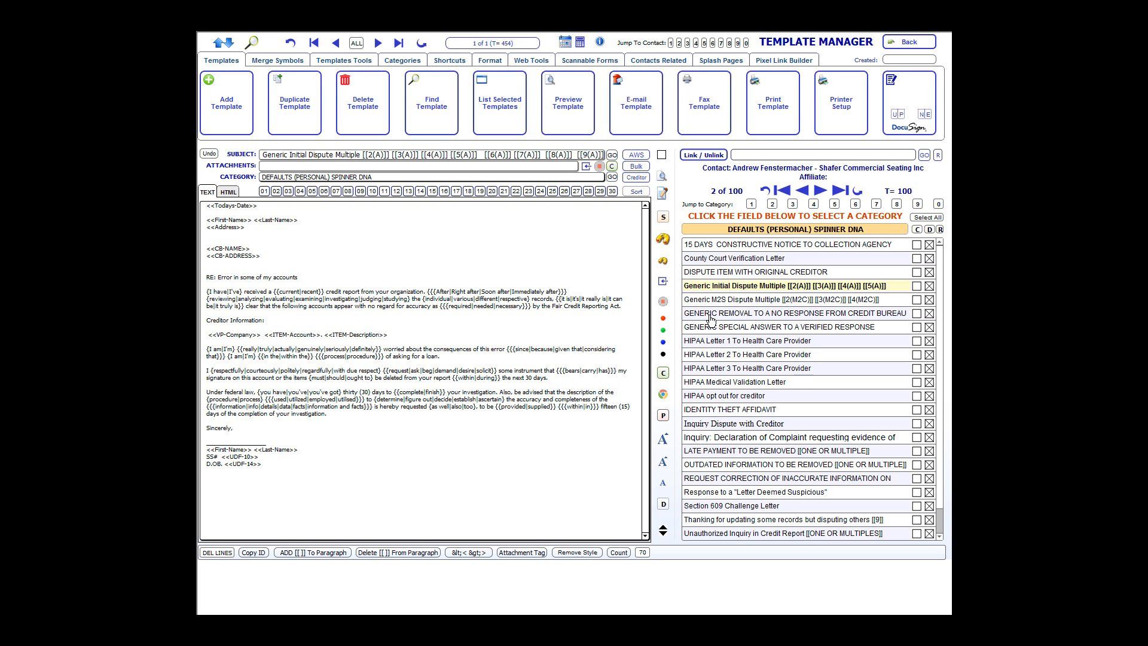
{"action": "left_click", "coordinate": [663, 461]}
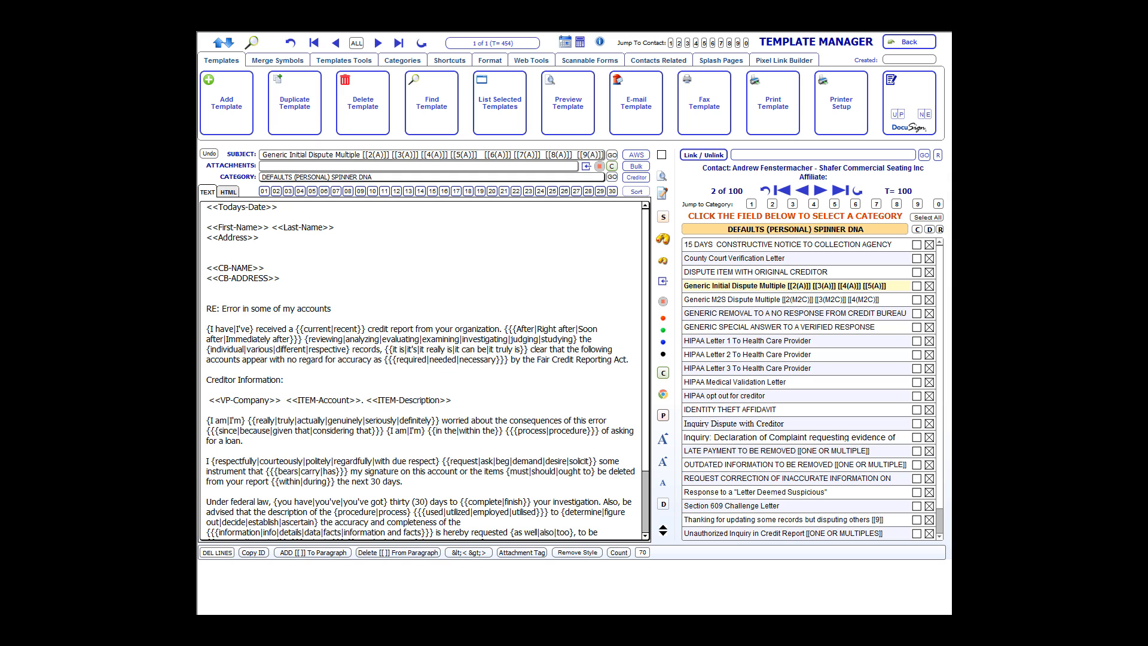
{"action": "left_click", "coordinate": [917, 258]}
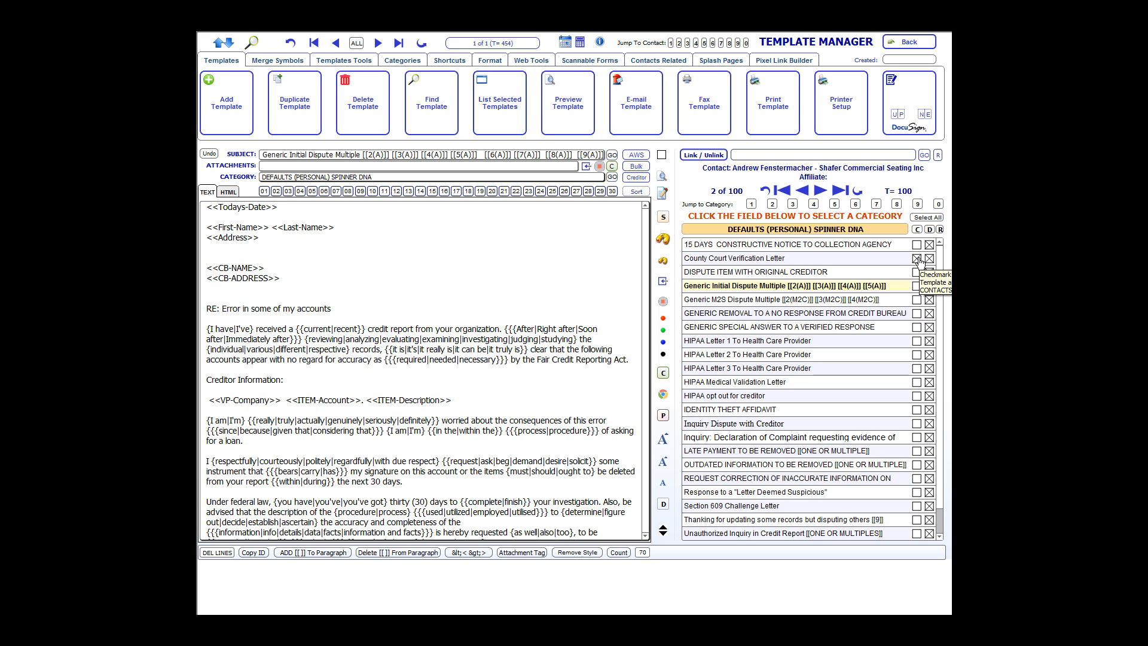
- Return to the contact record and scroll through its template list, closing it without choosing one
{"action": "left_click", "coordinate": [908, 43]}
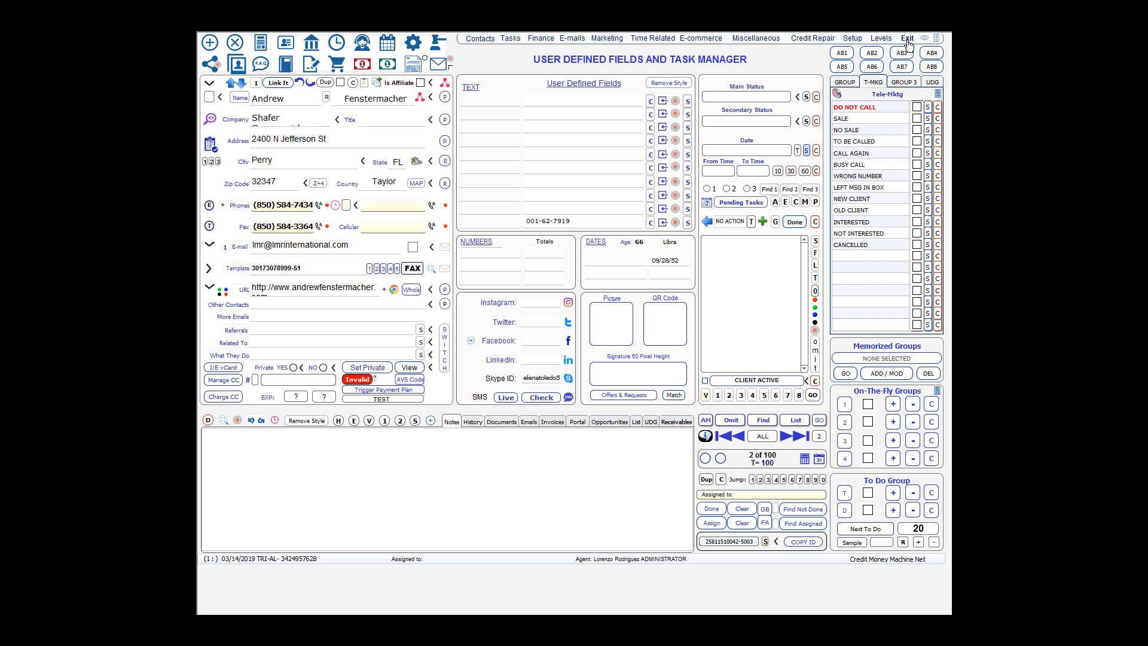
{"action": "left_click", "coordinate": [342, 272]}
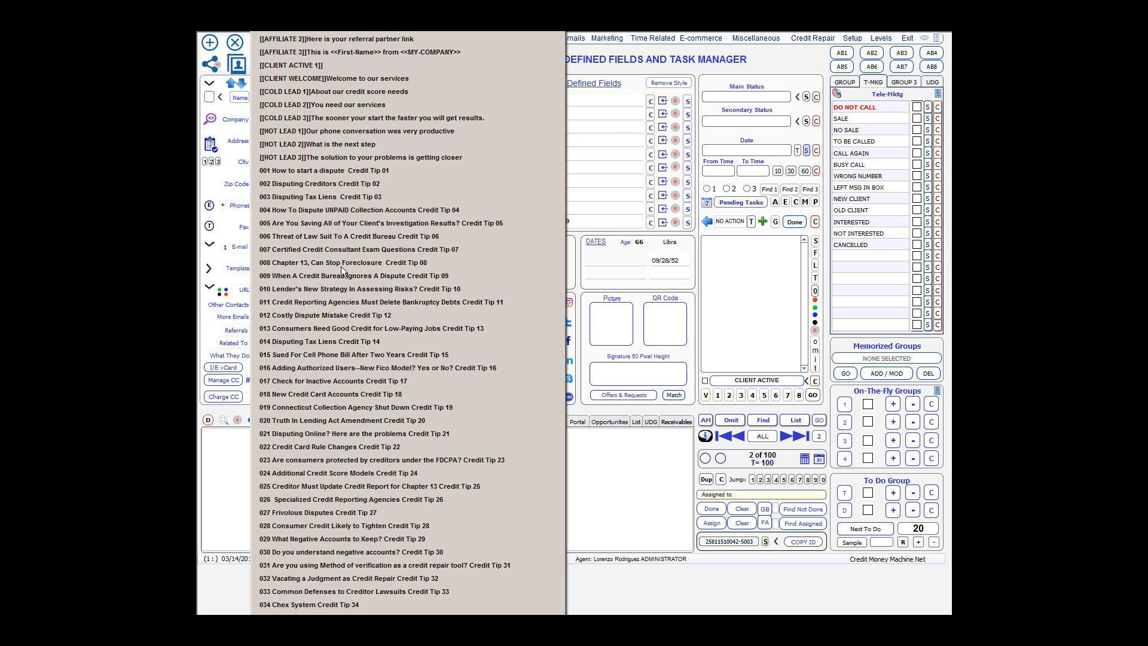
{"action": "scroll", "coordinate": [342, 271], "scroll_direction": "down", "scroll_amount": 6}
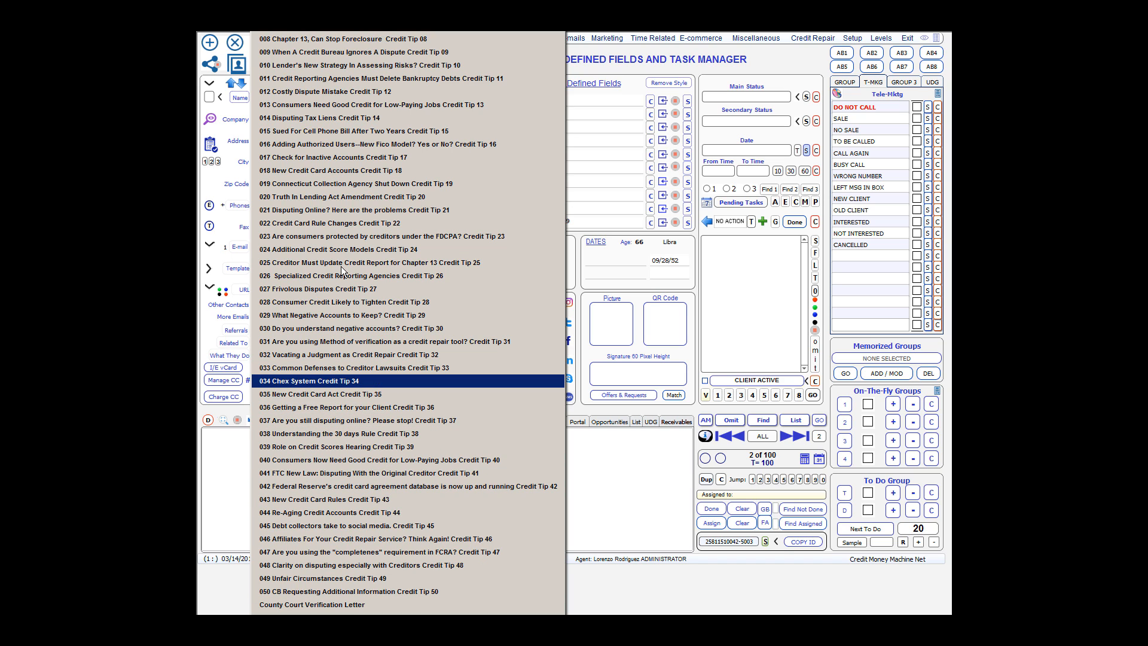
{"action": "key", "text": "Down"}
{"action": "key", "text": "Down"}
{"action": "key", "text": "Down"}
{"action": "key", "text": "Down"}
{"action": "key", "text": "Down"}
{"action": "key", "text": "Down"}
{"action": "key", "text": "Down"}
{"action": "key", "text": "Down"}
{"action": "key", "text": "Down"}
{"action": "key", "text": "Down"}
{"action": "key", "text": "Down"}
{"action": "key", "text": "Down"}
{"action": "key", "text": "Down"}
{"action": "key", "text": "Down"}
{"action": "key", "text": "Down"}
{"action": "key", "text": "Down"}
{"action": "key", "text": "Down"}
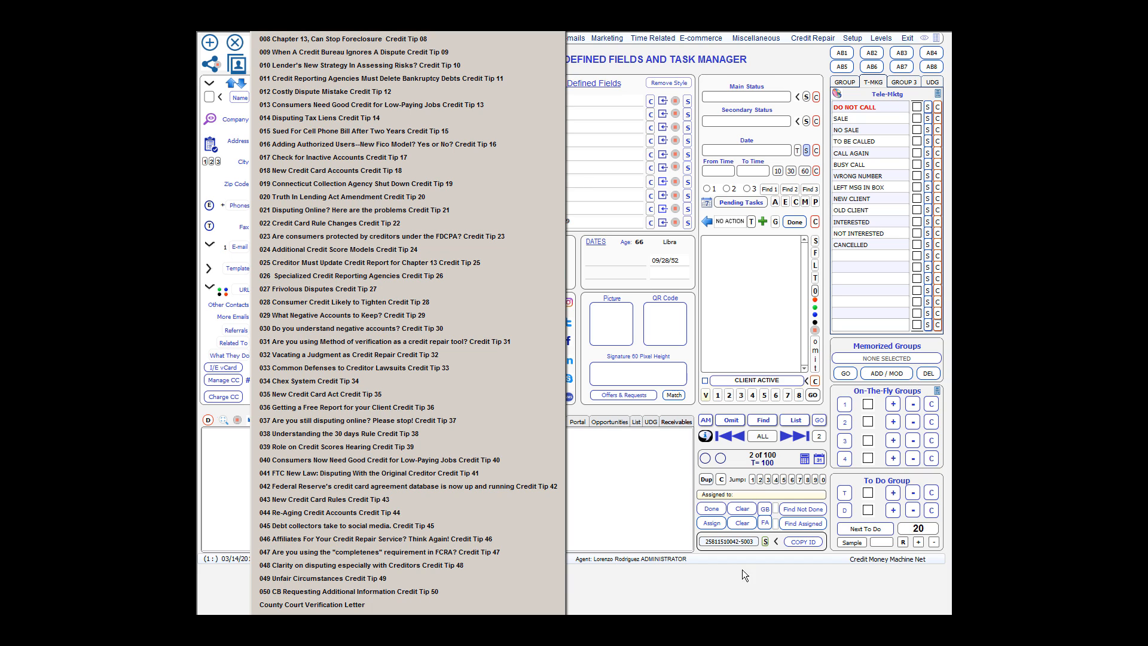
{"action": "left_click", "coordinate": [735, 586]}
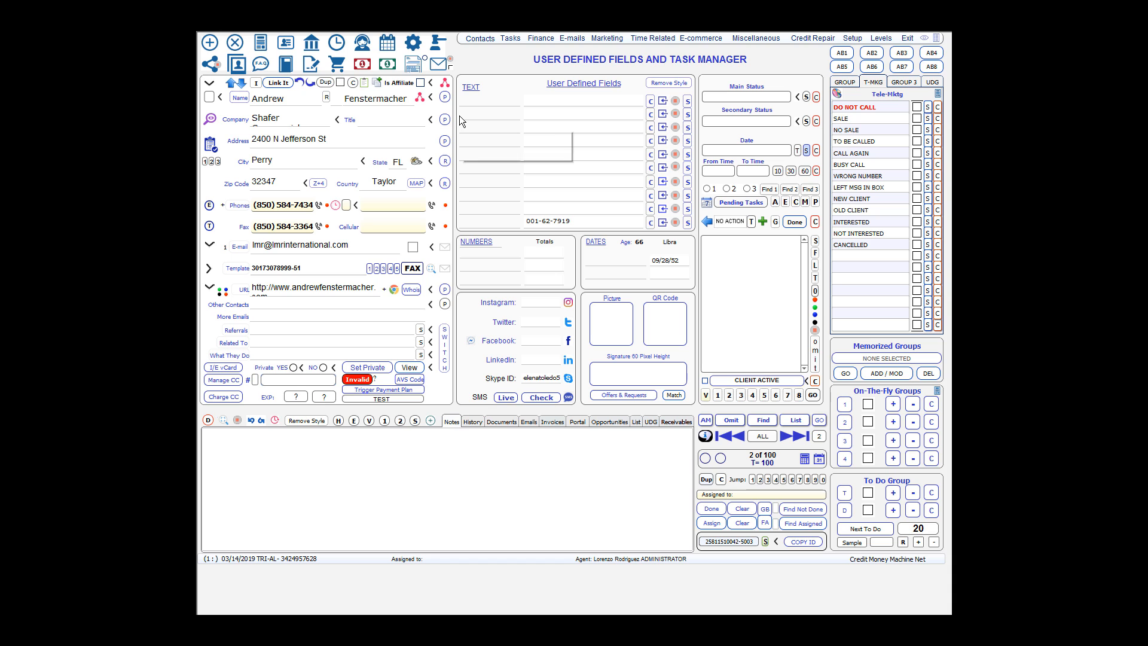
- Reopen the Template Manager, uncheck County Court Verification Letter, and show the Categories options
{"action": "left_click", "coordinate": [306, 67]}
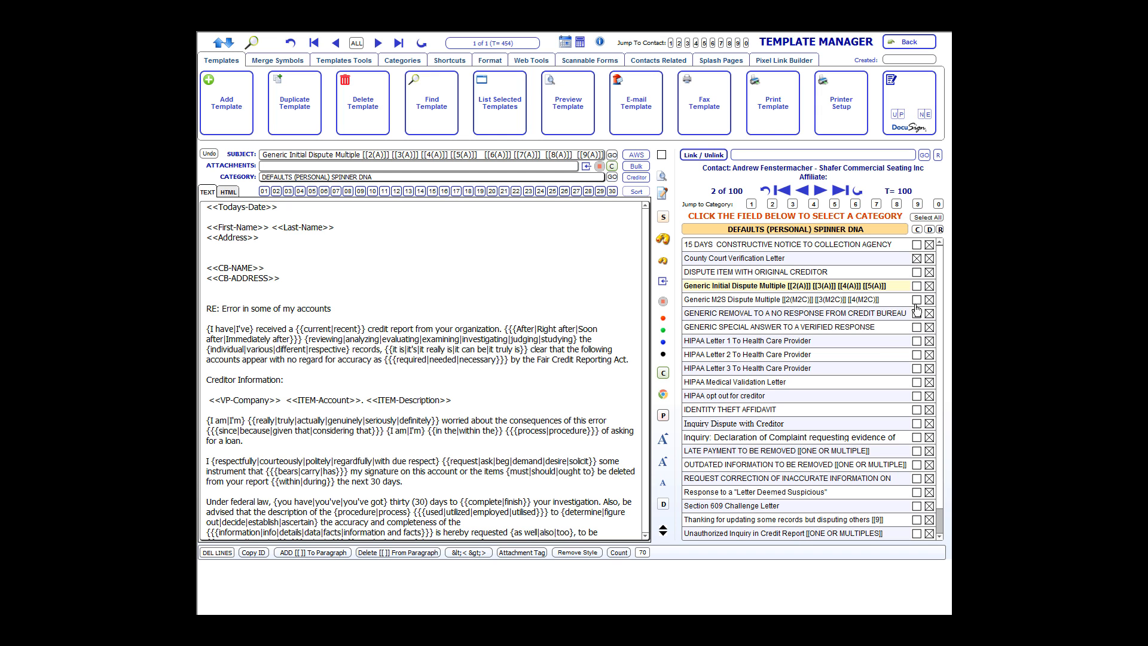
{"action": "left_click", "coordinate": [917, 259]}
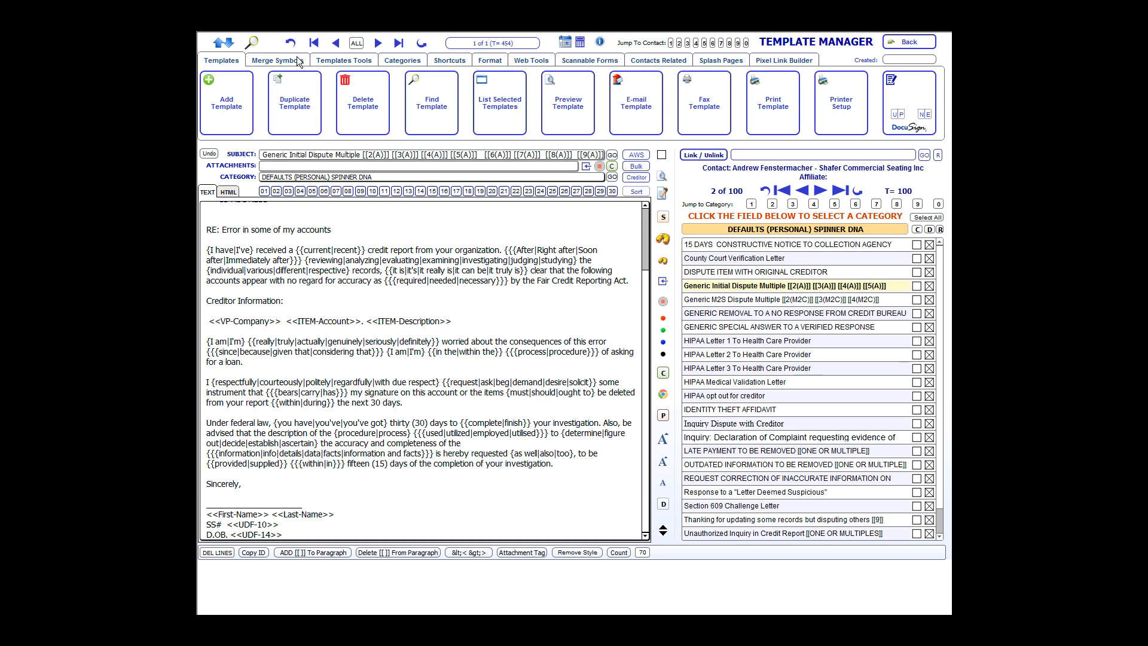
{"action": "left_click", "coordinate": [410, 61]}
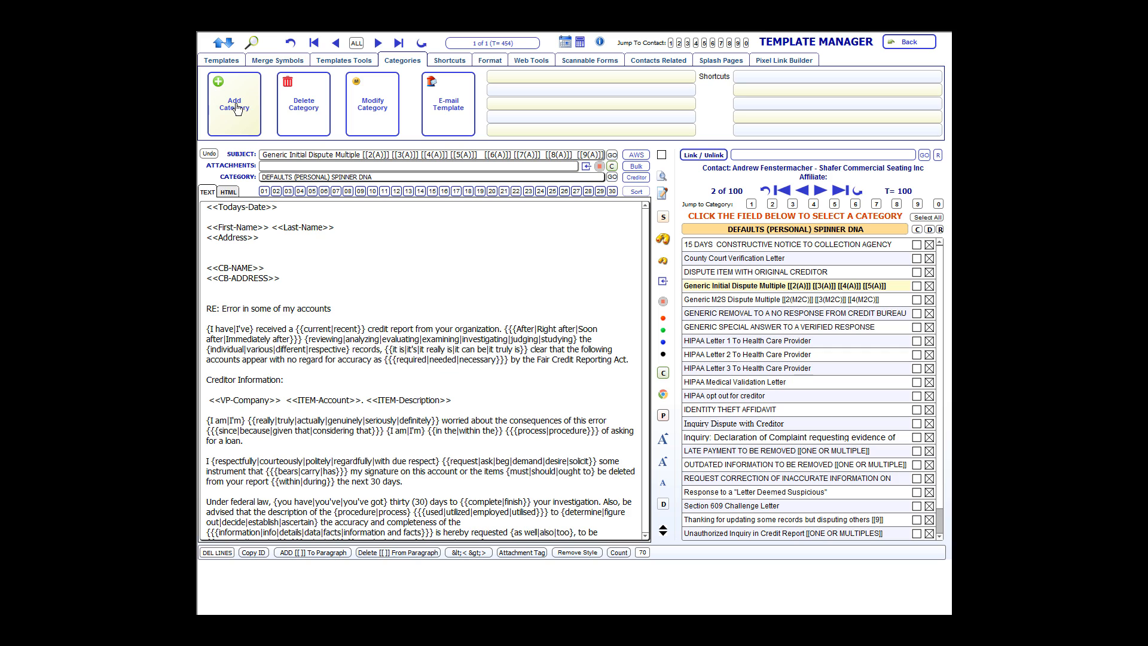
- On the Merge Symbols tab, insert the <<Name>> contact field below <<Address>>, then delete it
{"action": "left_click", "coordinate": [292, 61]}
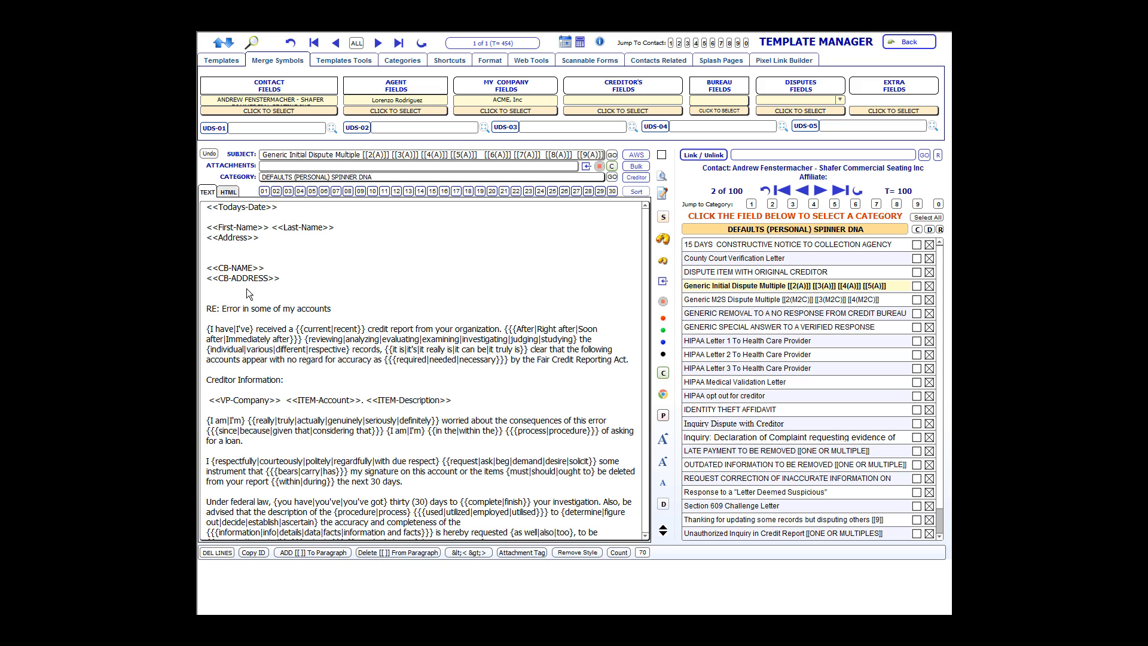
{"action": "left_click", "coordinate": [287, 109]}
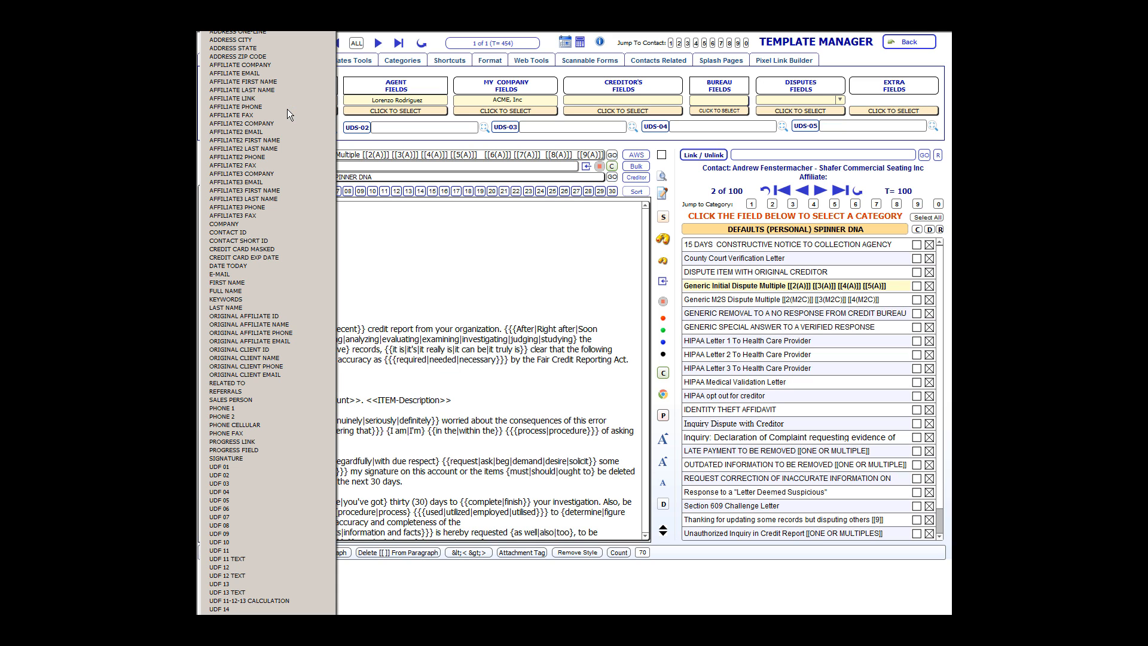
{"action": "left_click", "coordinate": [410, 264]}
{"action": "left_click_drag", "start_coordinate": [248, 238], "coordinate": [218, 268]}
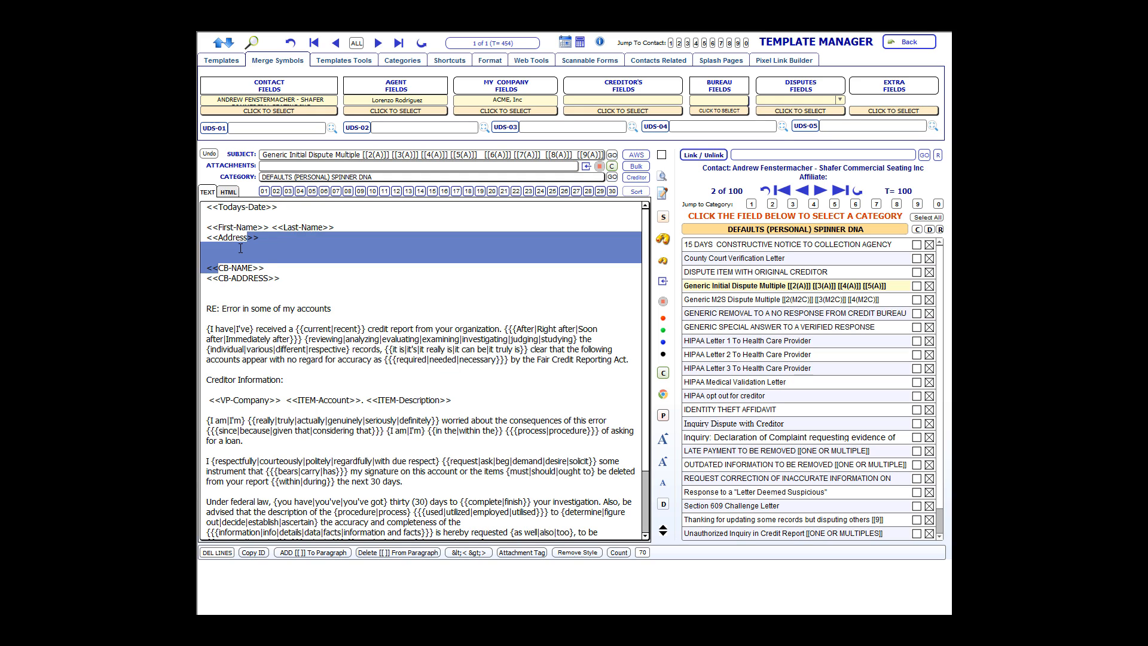
{"action": "left_click", "coordinate": [241, 248]}
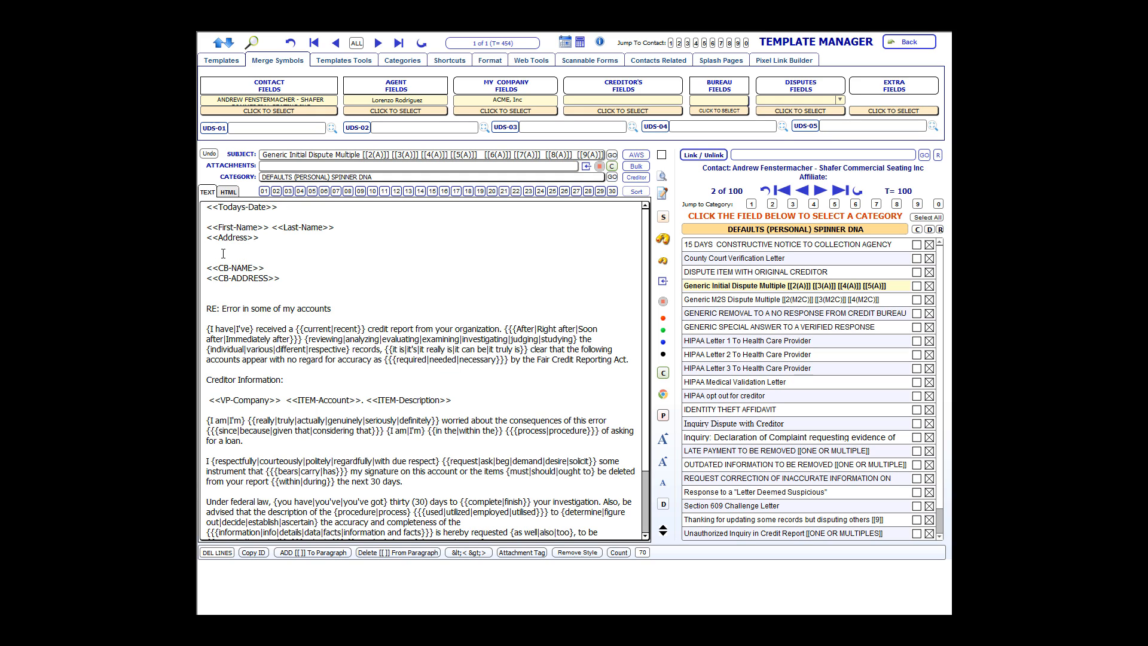
{"action": "left_click", "coordinate": [274, 109]}
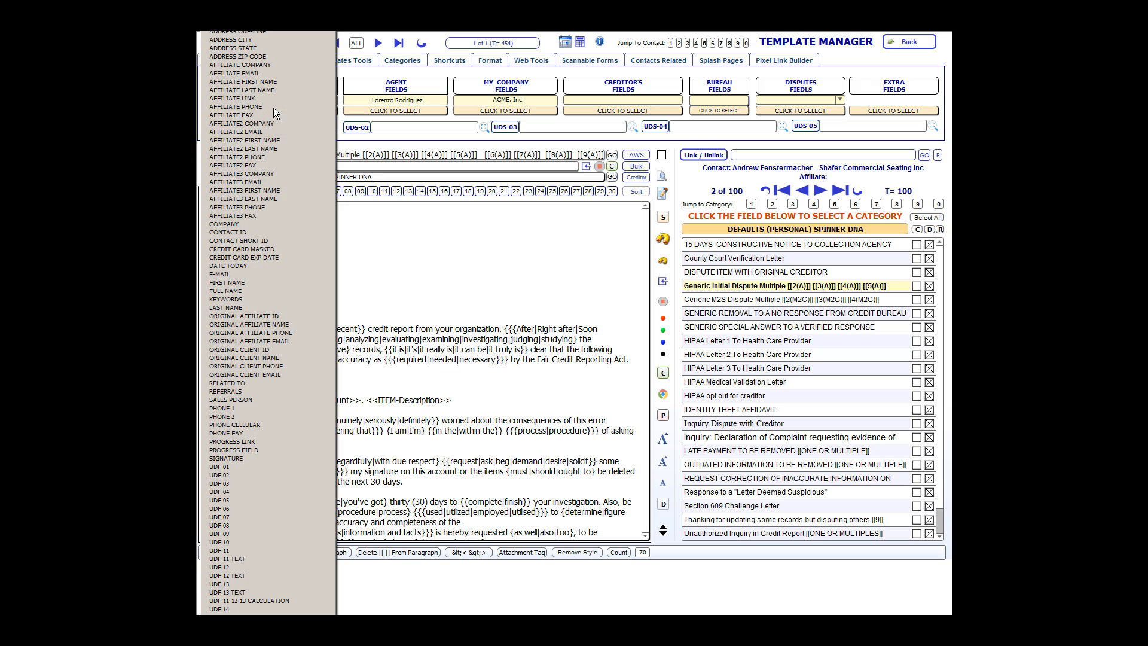
{"action": "left_click", "coordinate": [262, 291]}
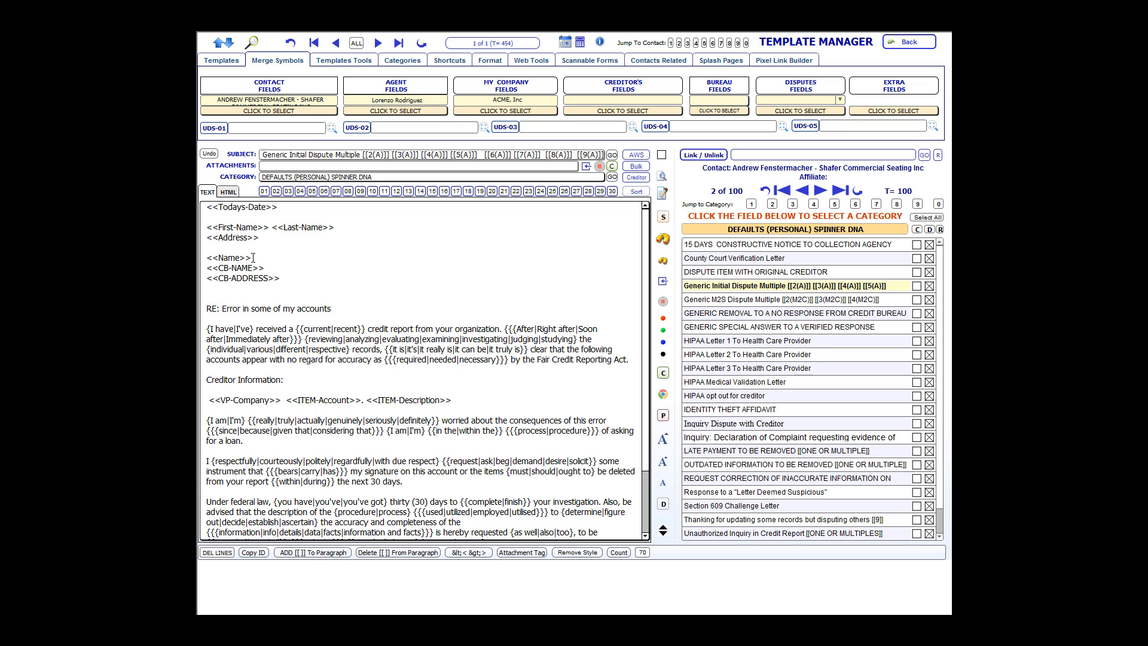
{"action": "key", "text": "BackSpace"}
{"action": "key", "text": "BackSpace"}
{"action": "key", "text": "BackSpace"}
{"action": "key", "text": "BackSpace"}
{"action": "key", "text": "BackSpace"}
{"action": "key", "text": "BackSpace"}
{"action": "key", "text": "BackSpace"}
{"action": "key", "text": "BackSpace"}
- Switch back to the Templates tab for adding, duplicating and deleting templates
{"action": "left_click", "coordinate": [222, 61]}
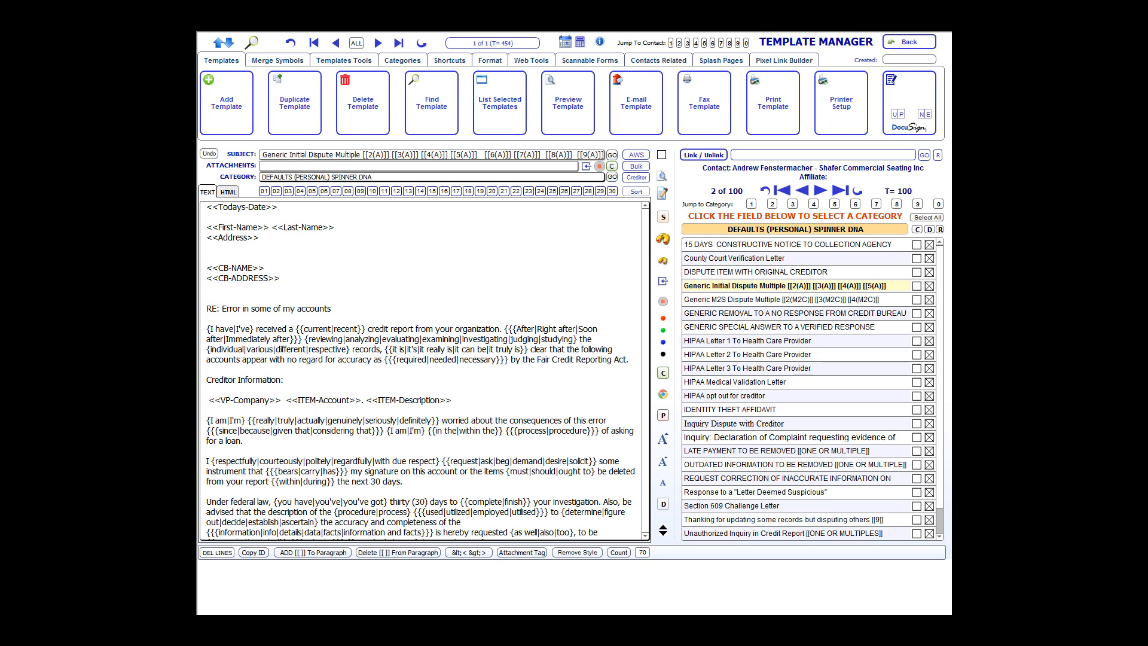
- Go back from the Template Manager to the contact record and show the full module menu
{"action": "left_click", "coordinate": [921, 50]}
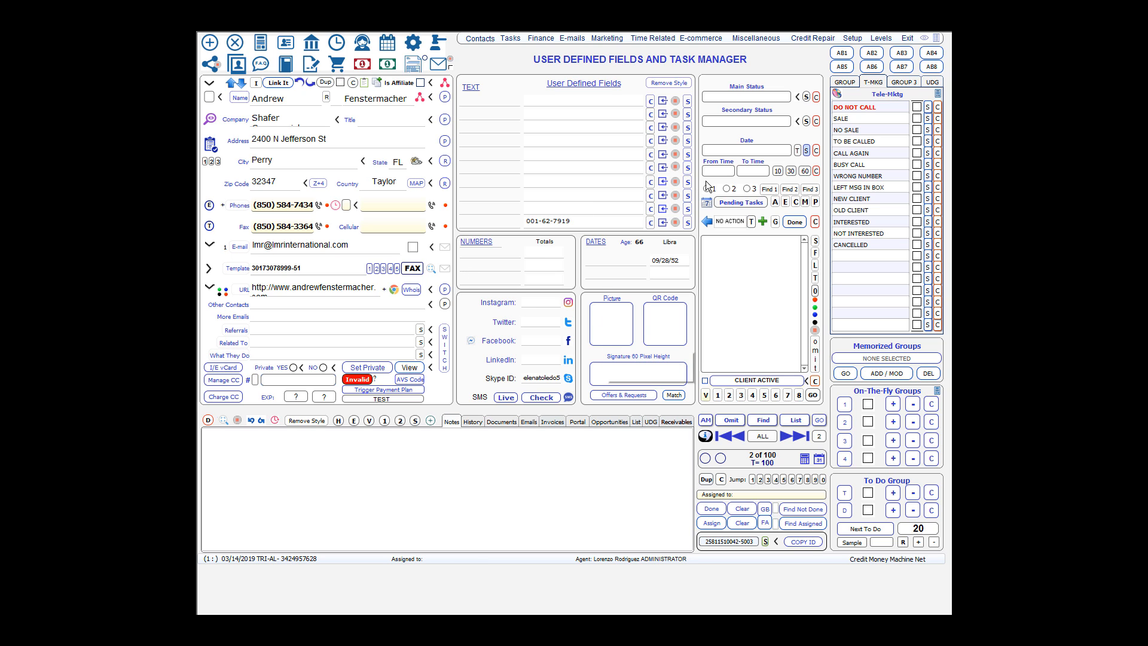
{"action": "left_click", "coordinate": [937, 39]}
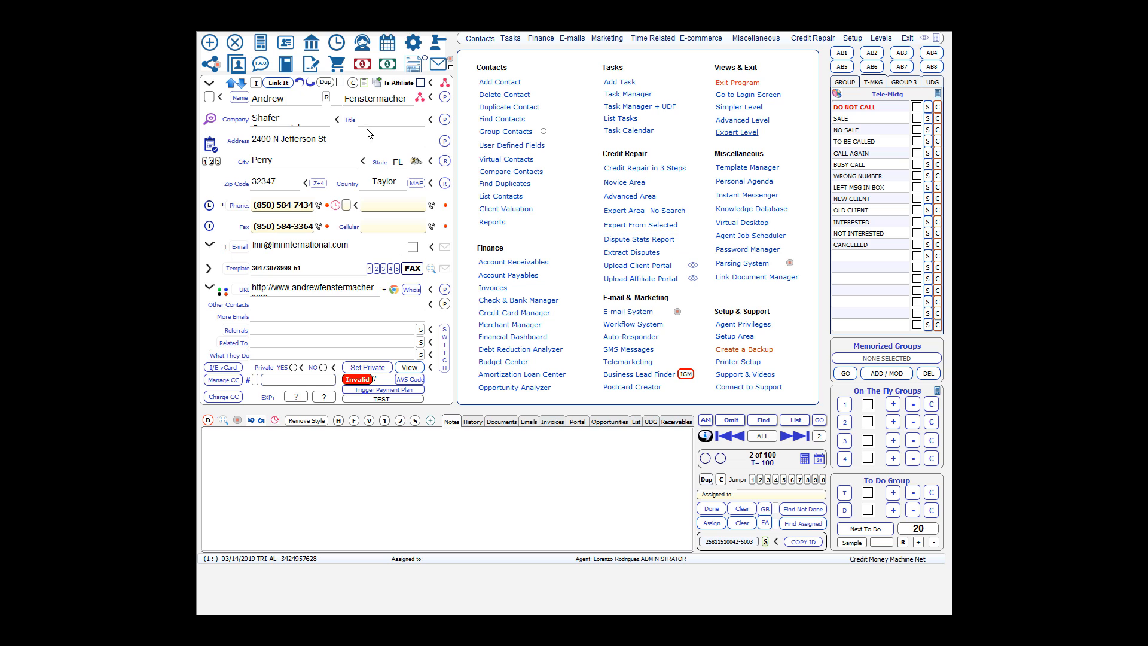
{"action": "left_click", "coordinate": [311, 70]}
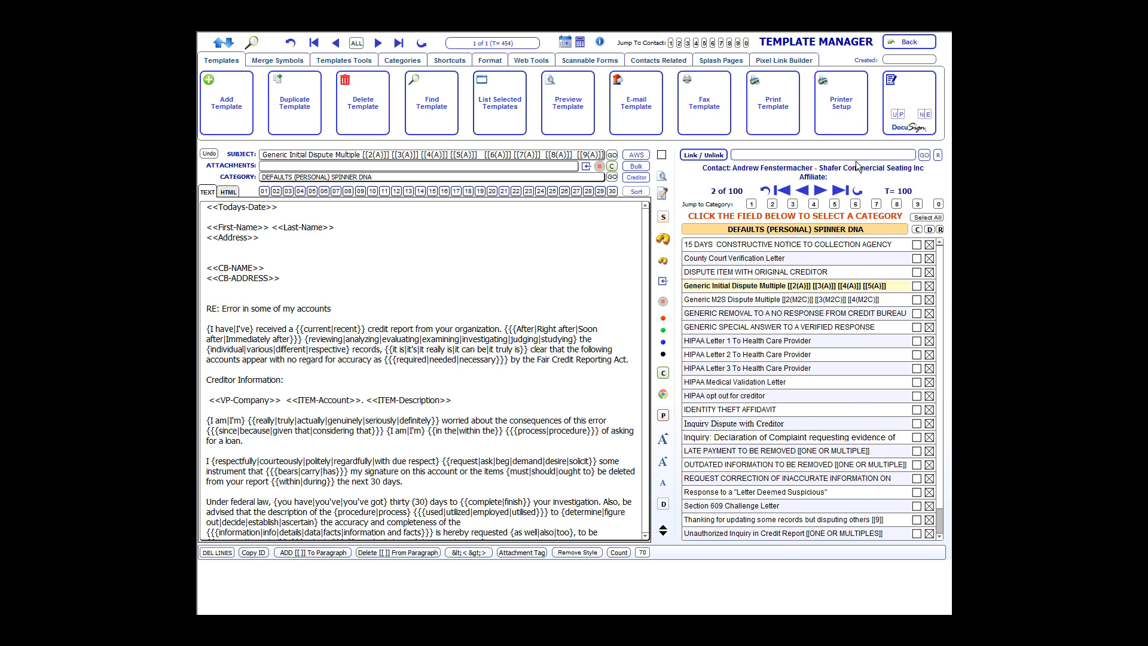
{"action": "left_click", "coordinate": [909, 41]}
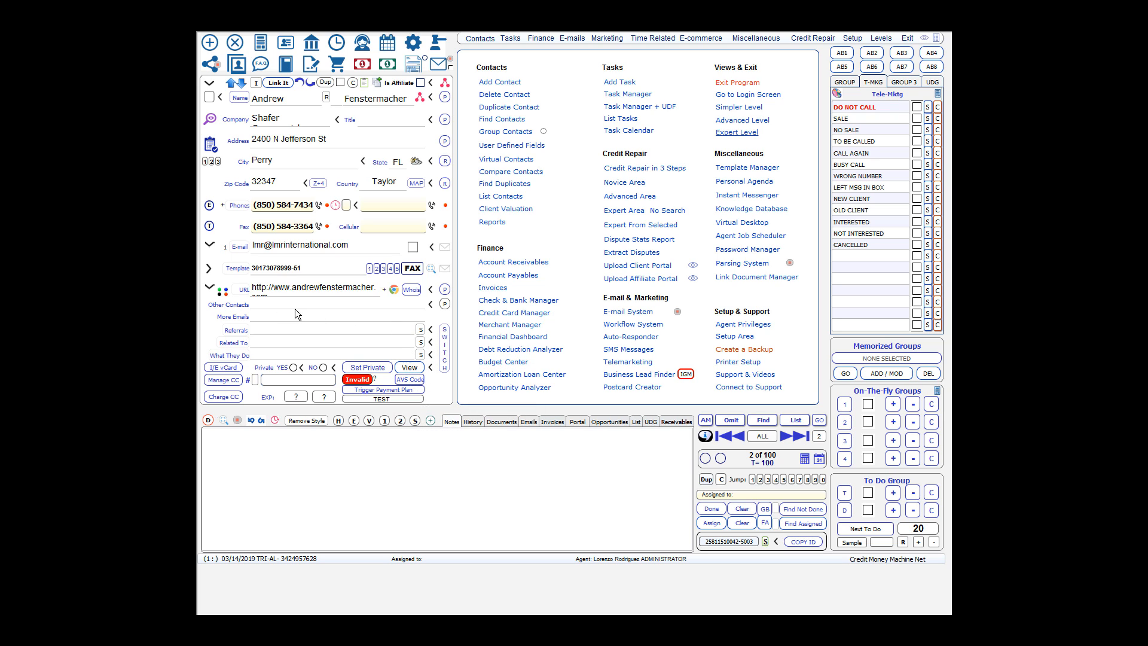
- Cycle the SWITCH column between the other-contact/referral and Affiliate/Commission/Keywords/Products field sets, ending on Affiliate/Commission/Keywords/Products
{"action": "left_click", "coordinate": [445, 355]}
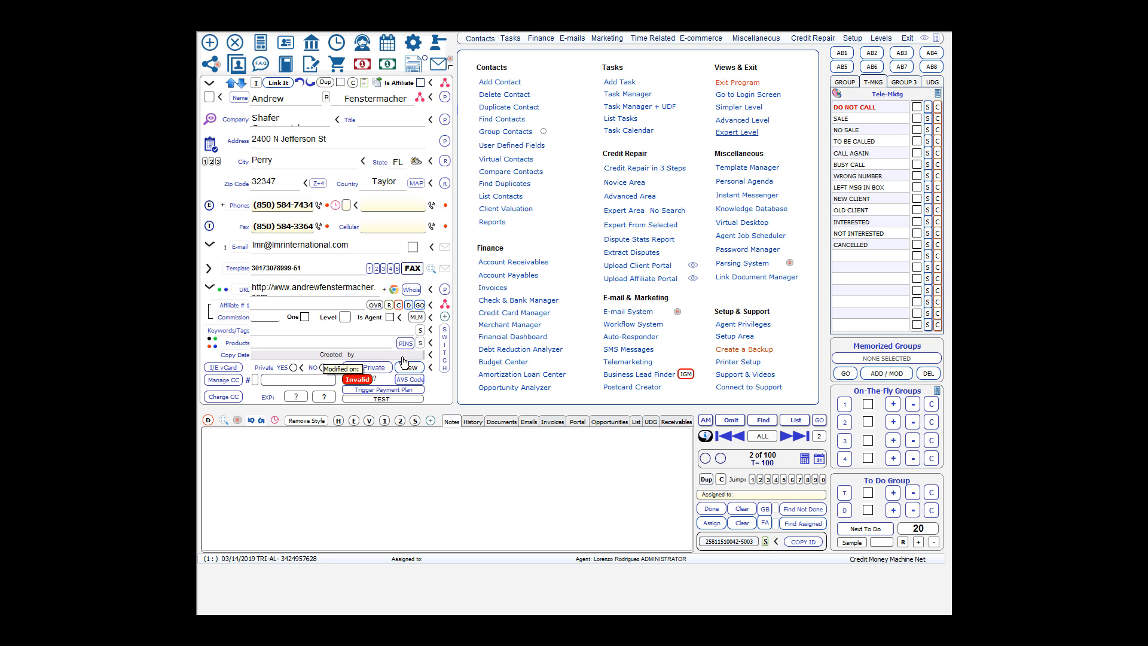
{"action": "left_click", "coordinate": [446, 348]}
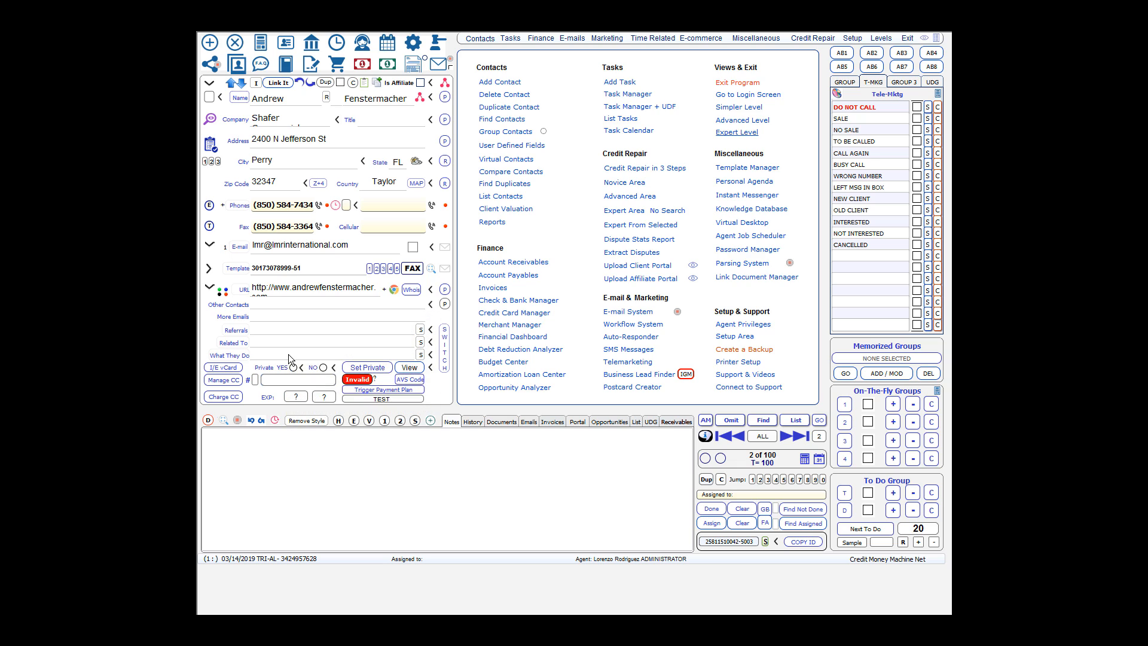
{"action": "left_click", "coordinate": [445, 358]}
{"action": "left_click", "coordinate": [446, 359]}
{"action": "left_click", "coordinate": [446, 359]}
{"action": "left_click", "coordinate": [446, 359]}
{"action": "left_click", "coordinate": [446, 359]}
{"action": "left_click", "coordinate": [446, 359]}
{"action": "left_click", "coordinate": [446, 359]}
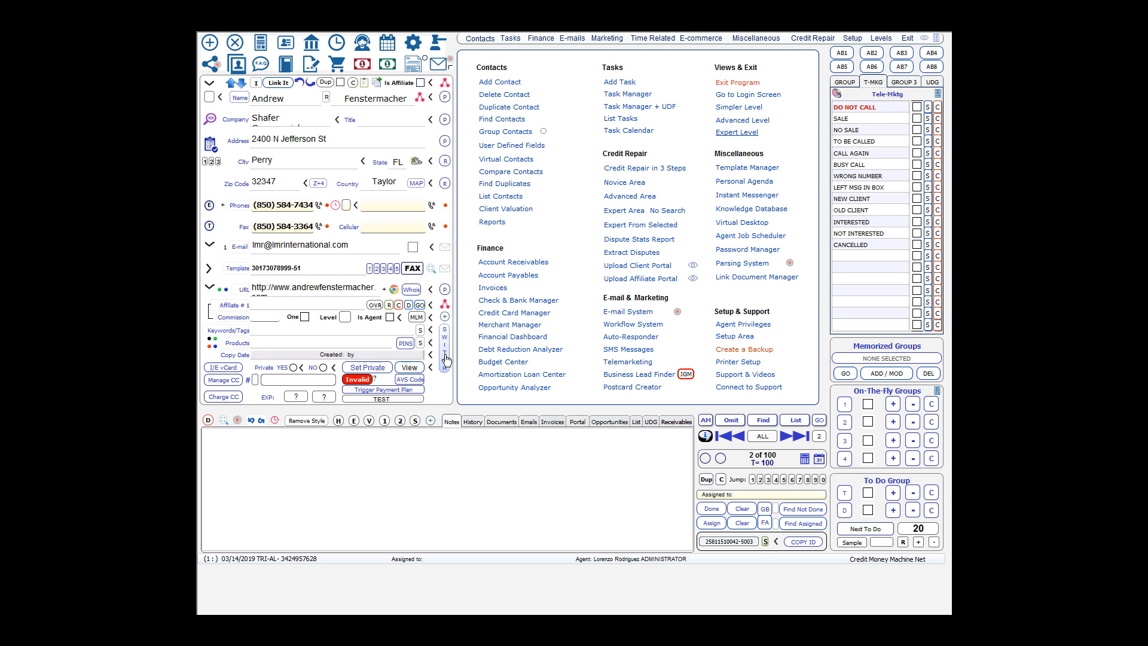
{"action": "left_click", "coordinate": [446, 359]}
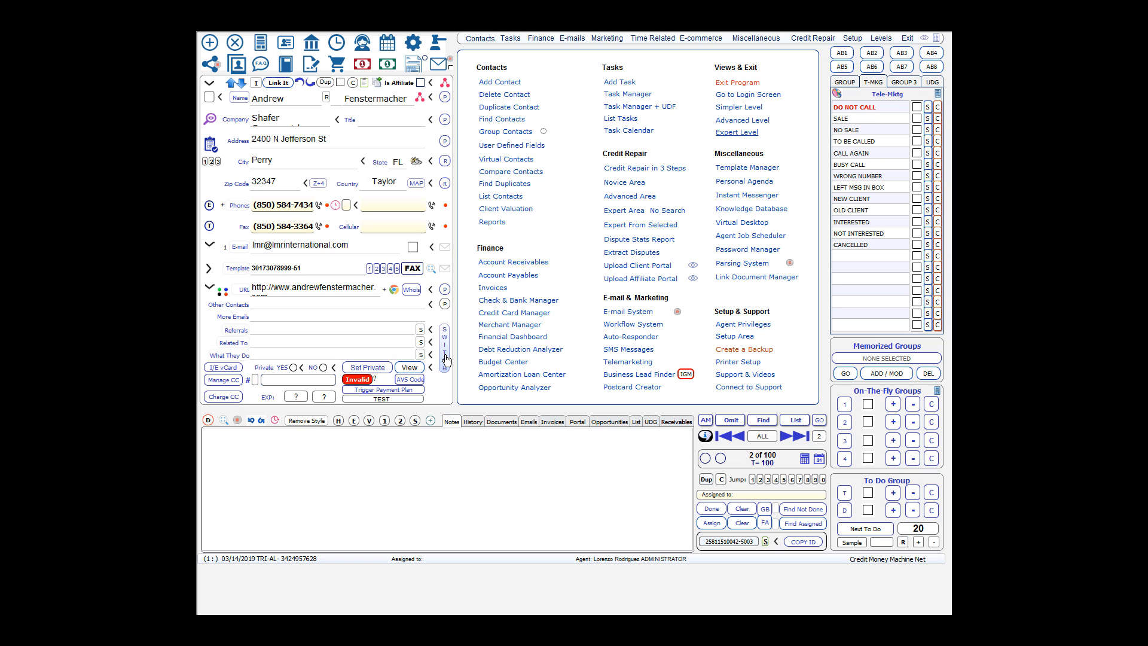
{"action": "left_click", "coordinate": [447, 358]}
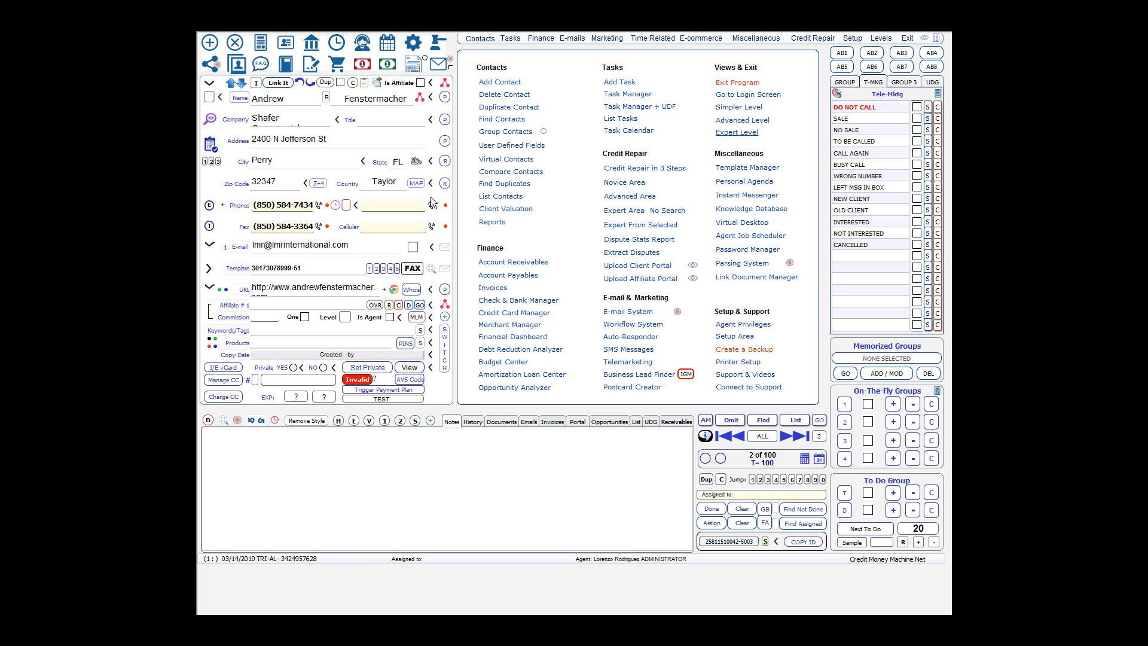
{"action": "left_click", "coordinate": [925, 40]}
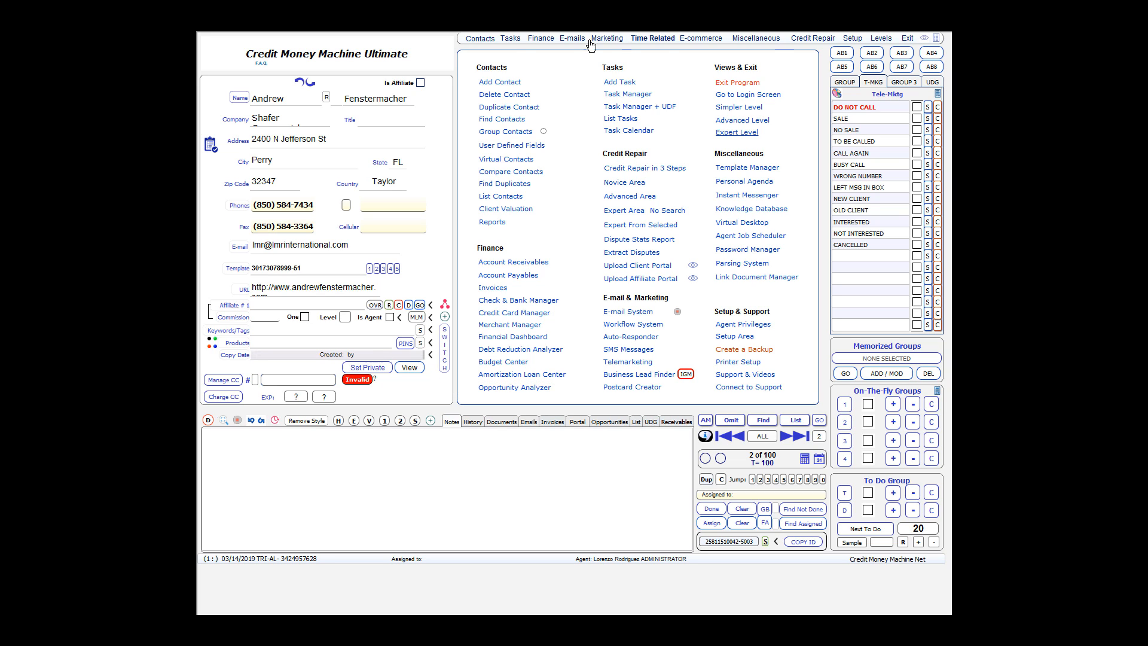
{"action": "left_click", "coordinate": [344, 55]}
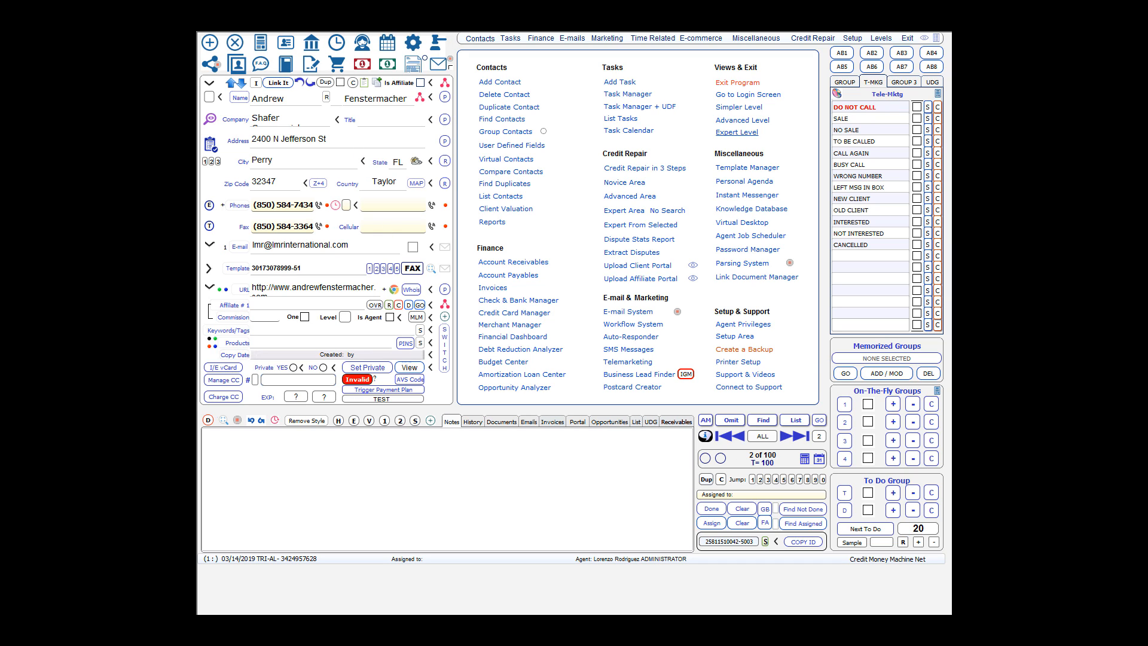
{"action": "left_click", "coordinate": [736, 132]}
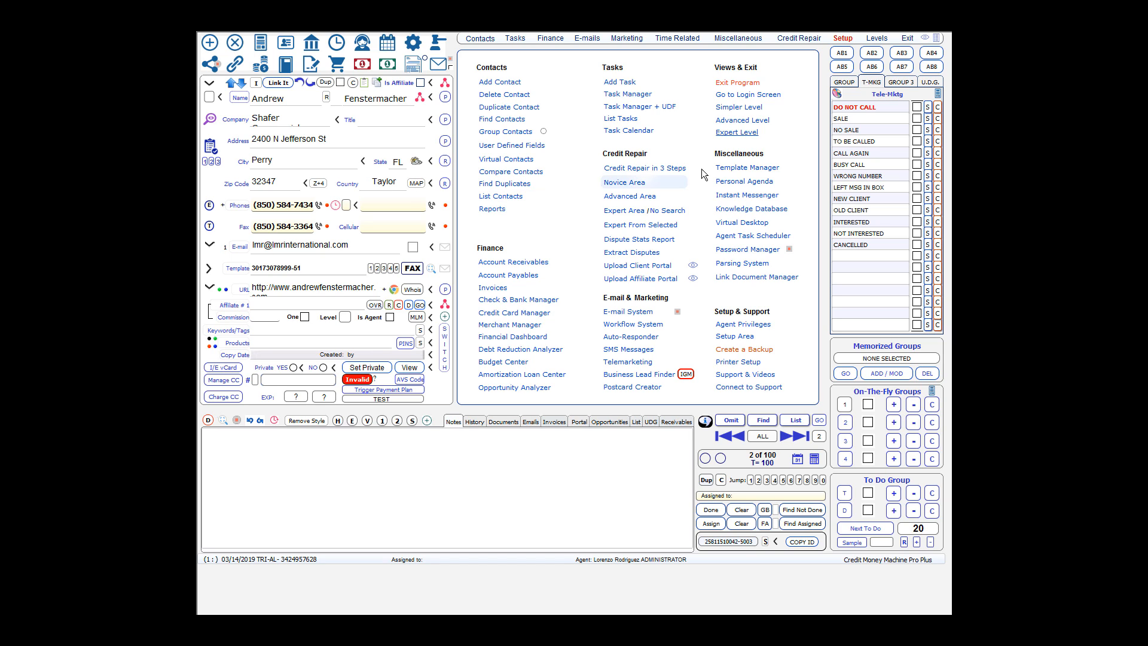
- In Setup > Agent Privileges, give the administrator an Initial Level of 3 (Expert), then go Back
{"action": "left_click", "coordinate": [843, 40]}
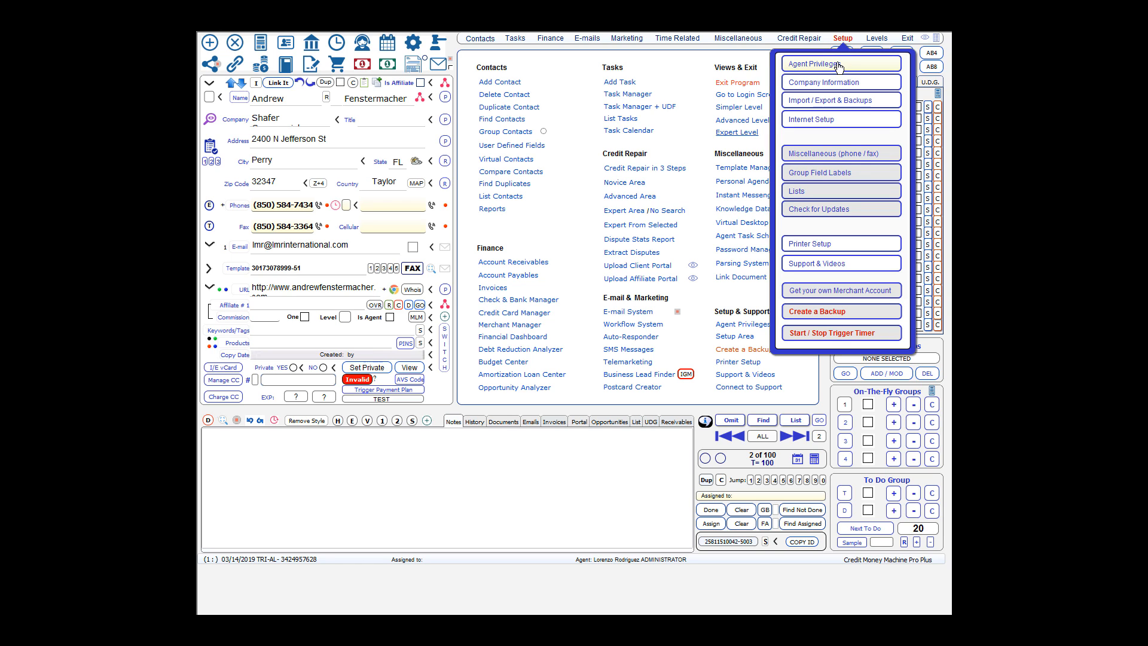
{"action": "left_click", "coordinate": [838, 68]}
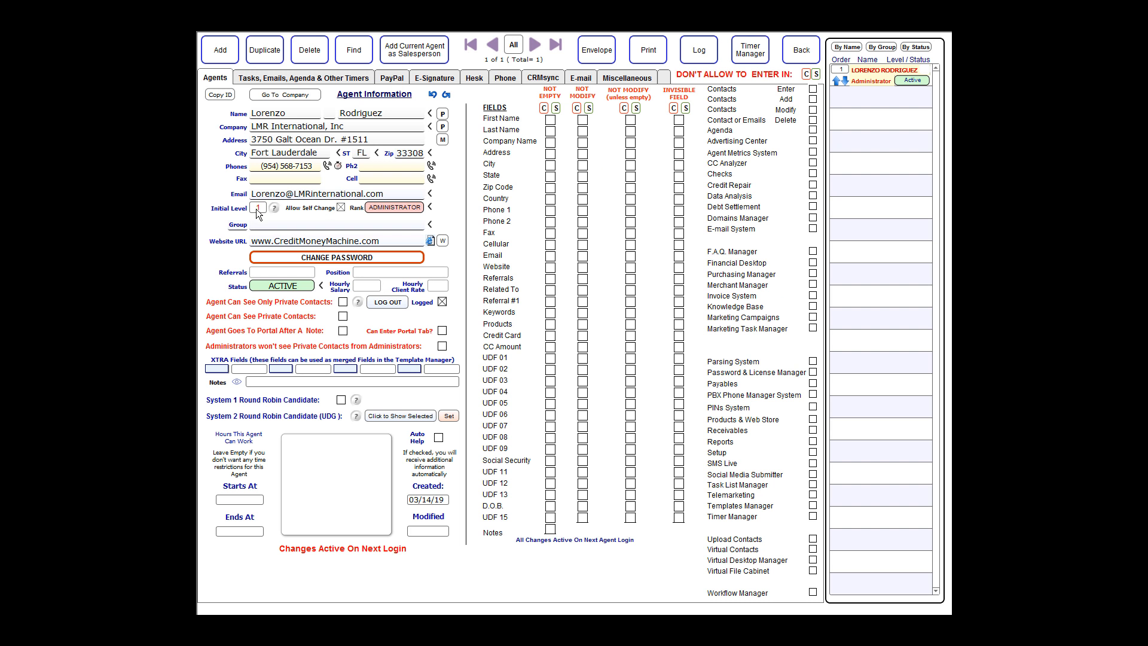
{"action": "mouse_move", "coordinate": [258, 215]}
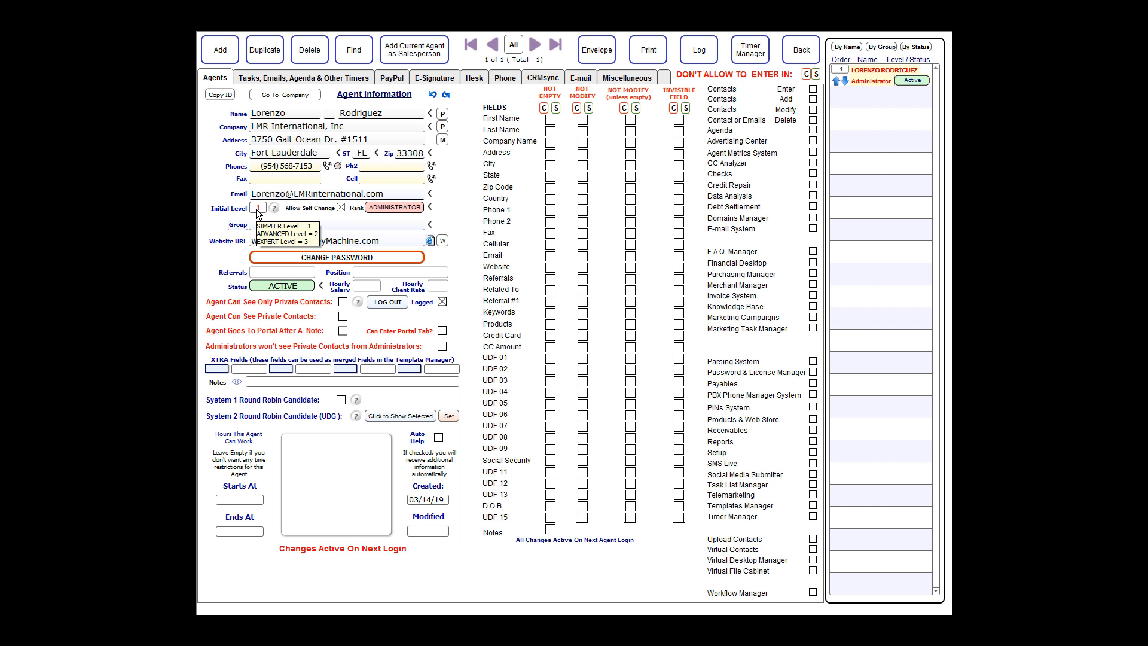
{"action": "left_click", "coordinate": [257, 209]}
{"action": "left_click", "coordinate": [258, 232]}
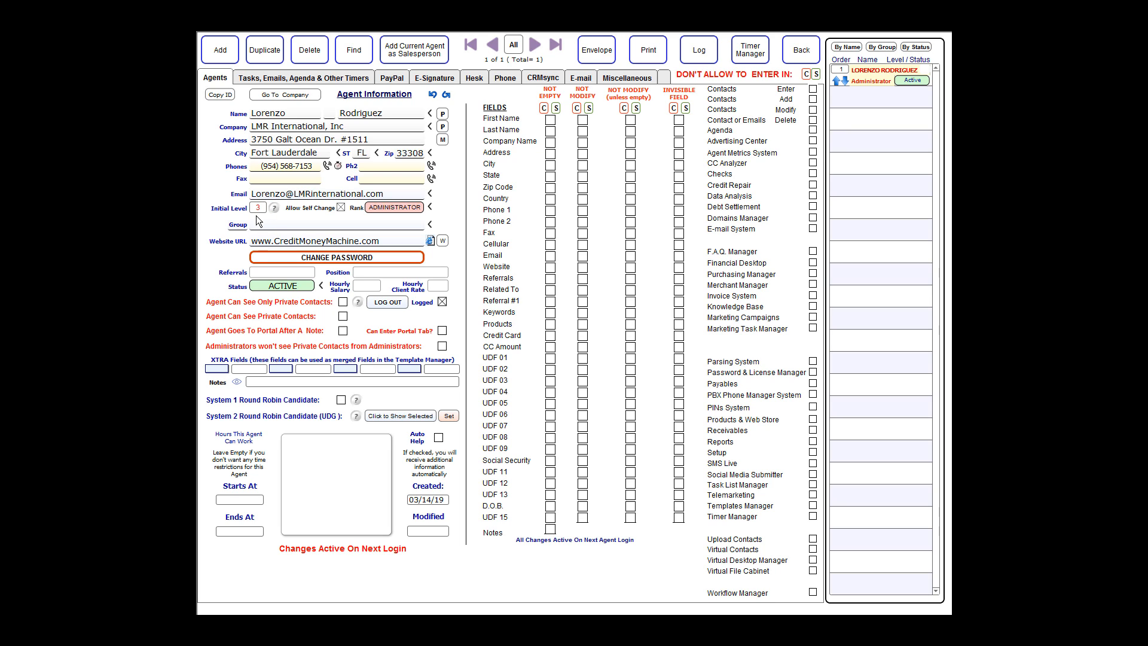
{"action": "mouse_move", "coordinate": [258, 213]}
{"action": "left_click", "coordinate": [796, 64]}
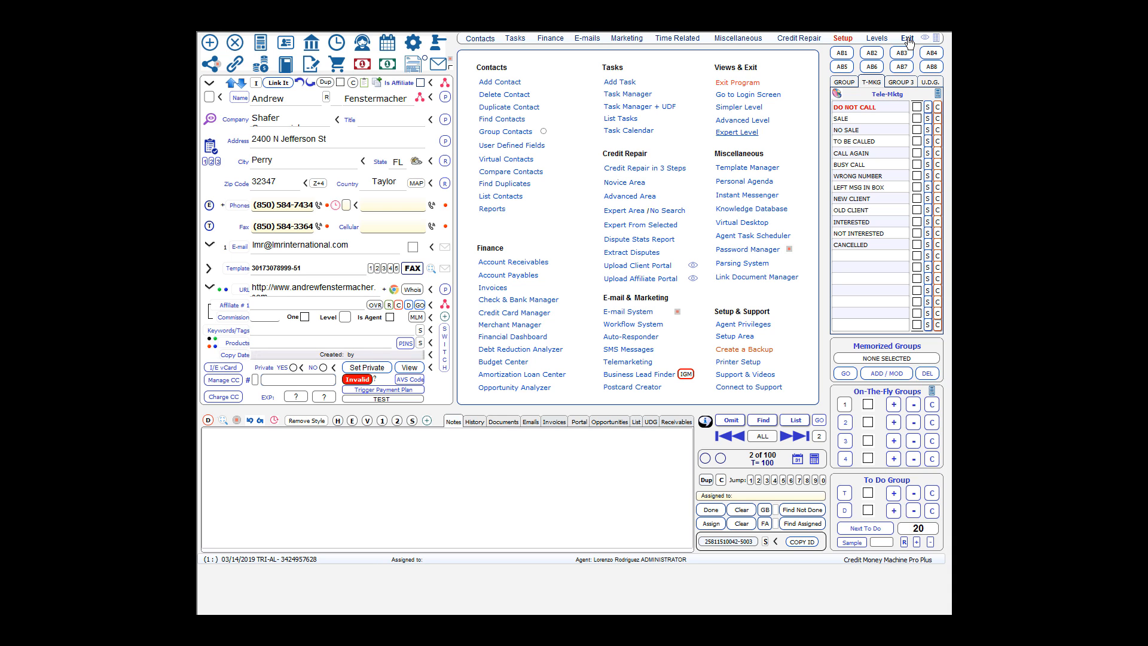
{"action": "left_click", "coordinate": [907, 38]}
{"action": "key", "text": "Return"}
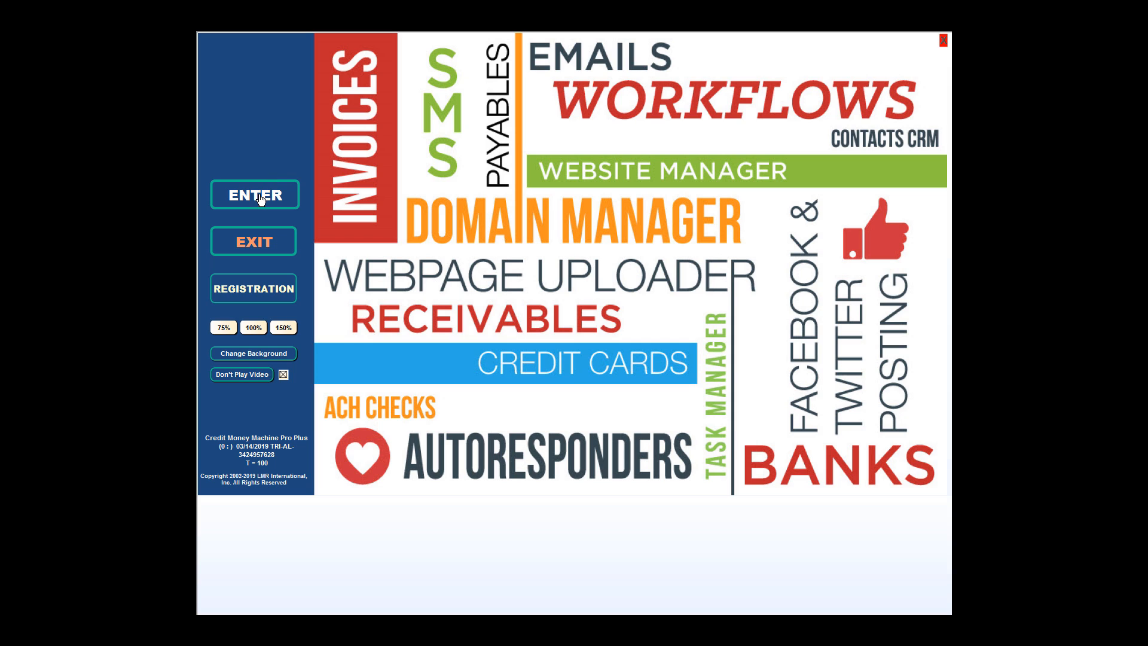
{"action": "left_click", "coordinate": [260, 199]}
{"action": "key", "text": "Return"}
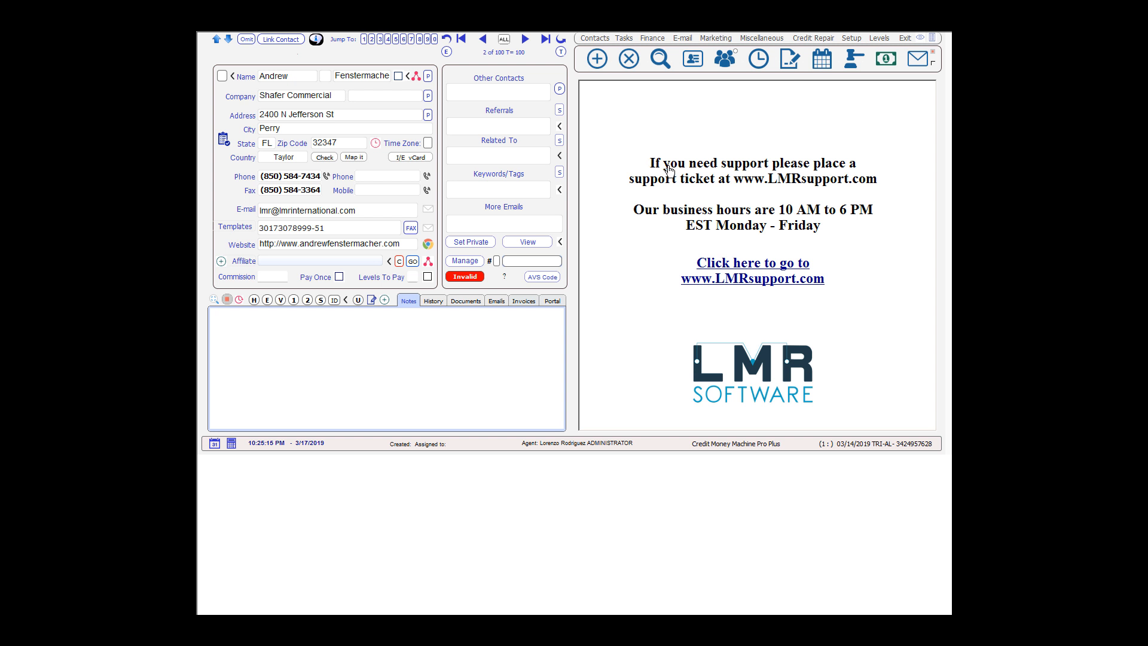
{"action": "left_click", "coordinate": [878, 40]}
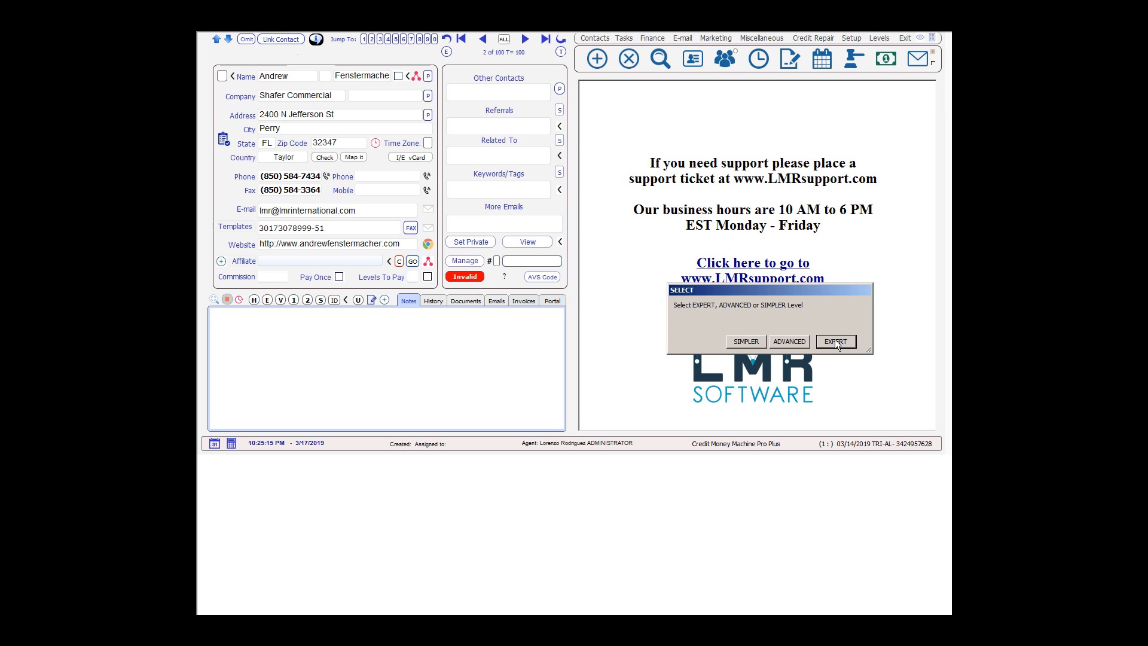
{"action": "left_click", "coordinate": [836, 344]}
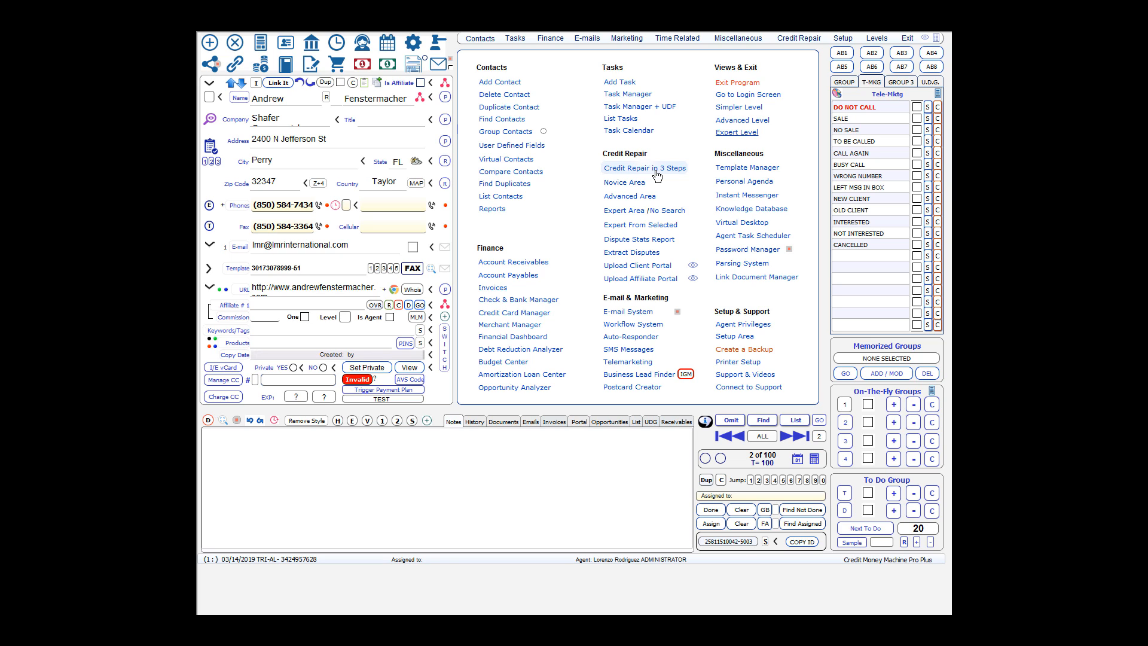
- Open User Defined Fields and Task Manager on the GROUP statuses, then show the Credit Repair options
{"action": "left_click", "coordinate": [807, 41]}
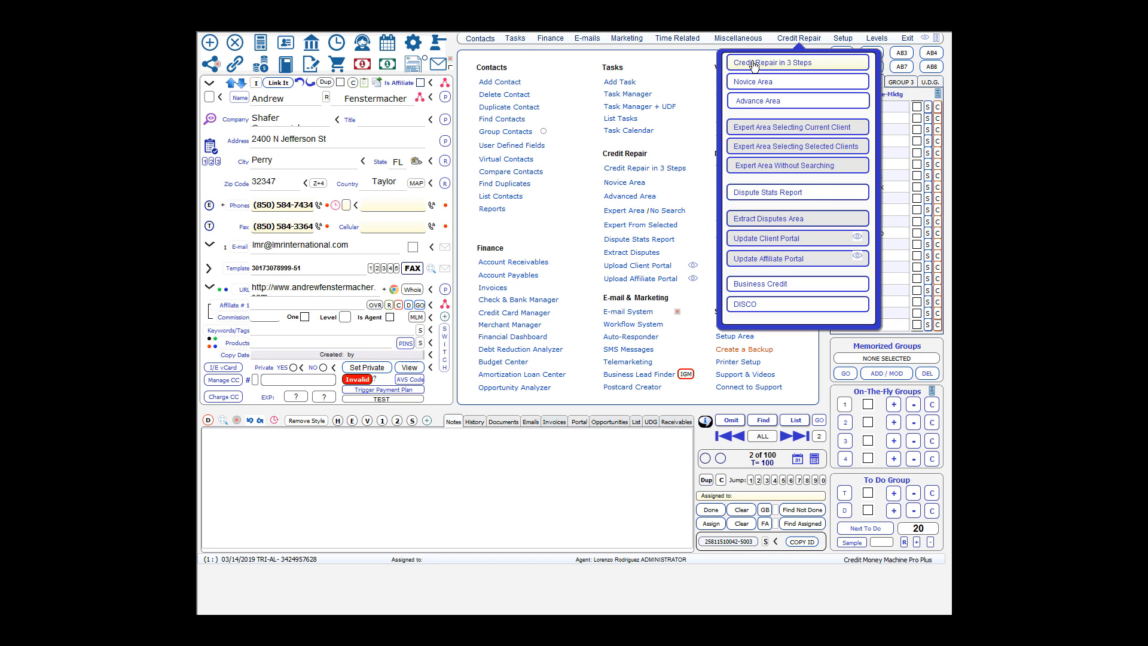
{"action": "left_click", "coordinate": [337, 43]}
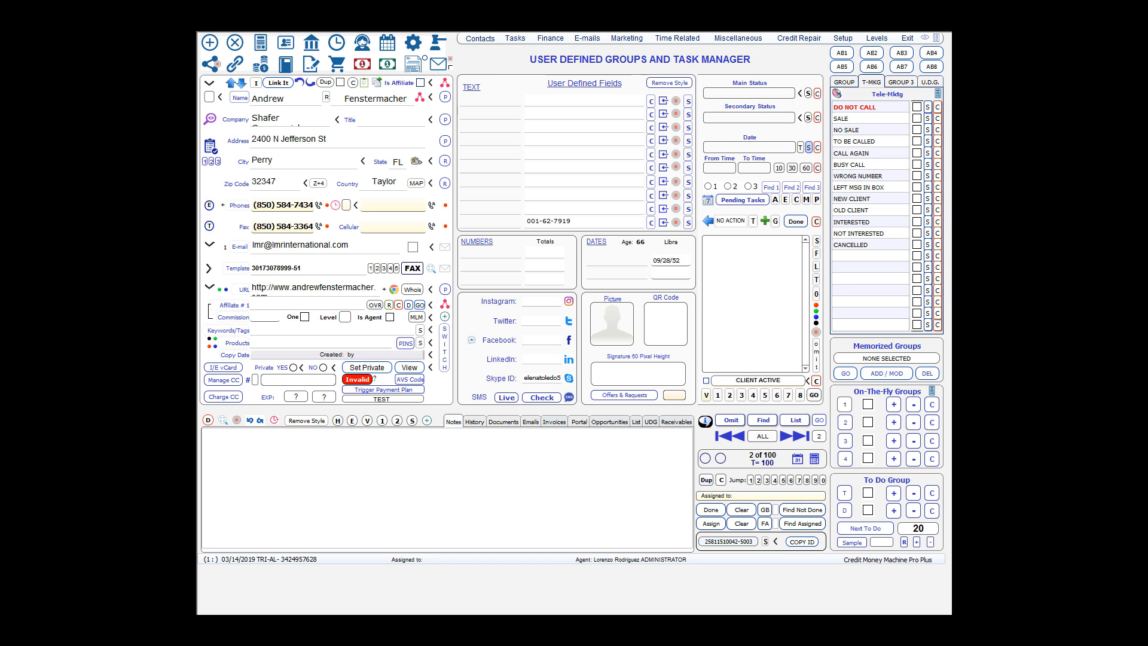
{"action": "left_click", "coordinate": [844, 83]}
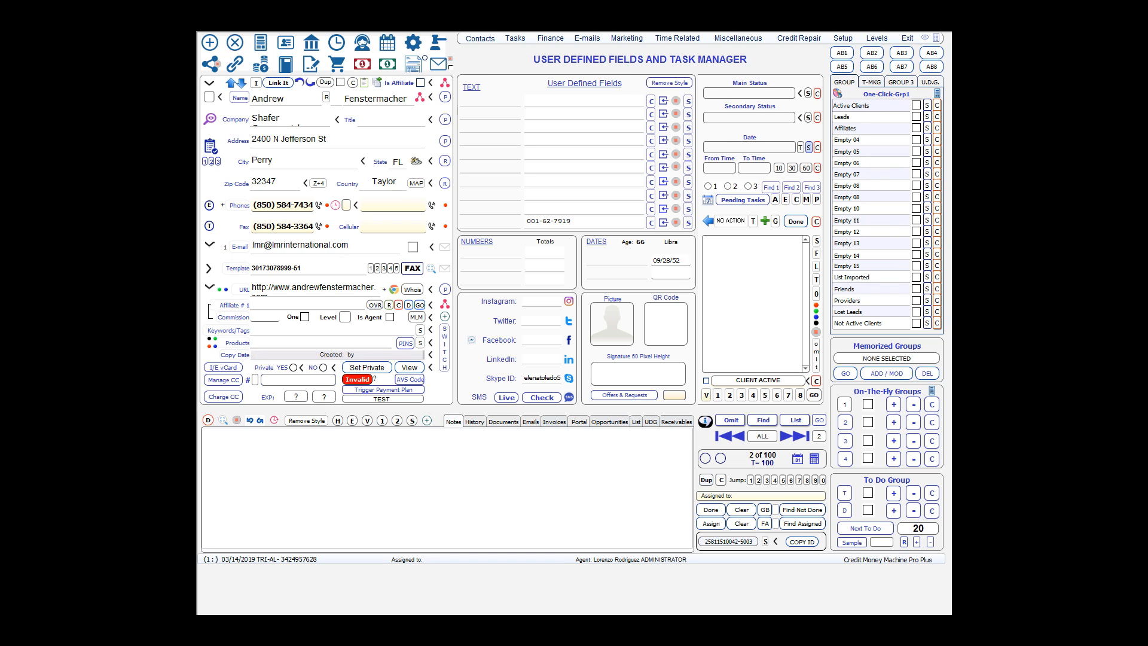
{"action": "left_click", "coordinate": [800, 39]}
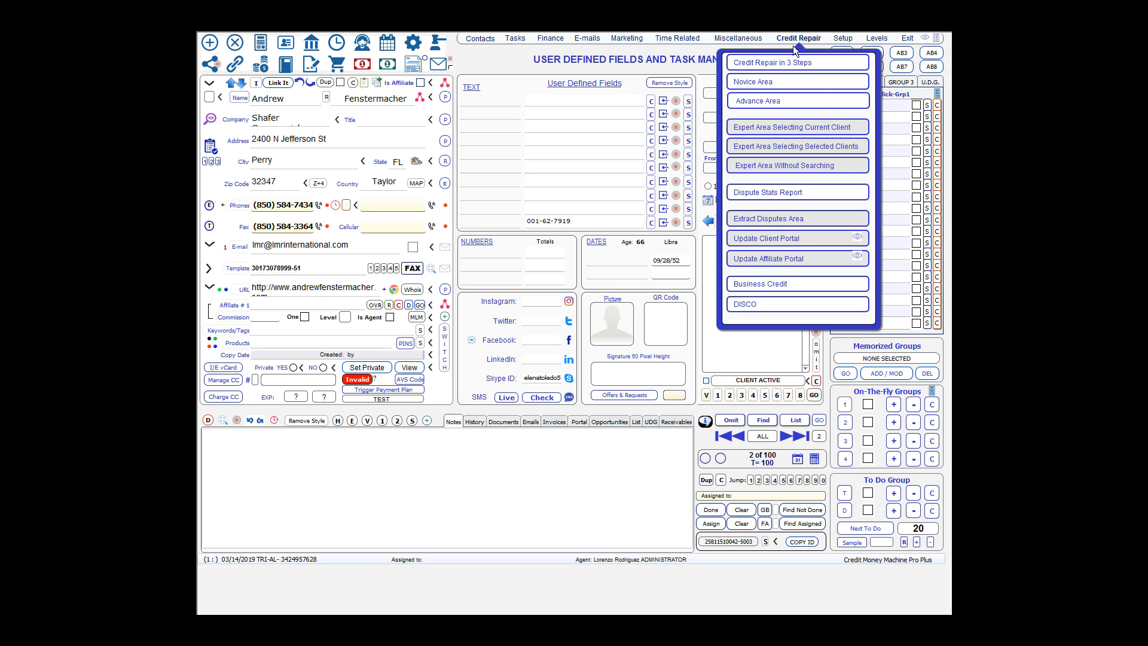
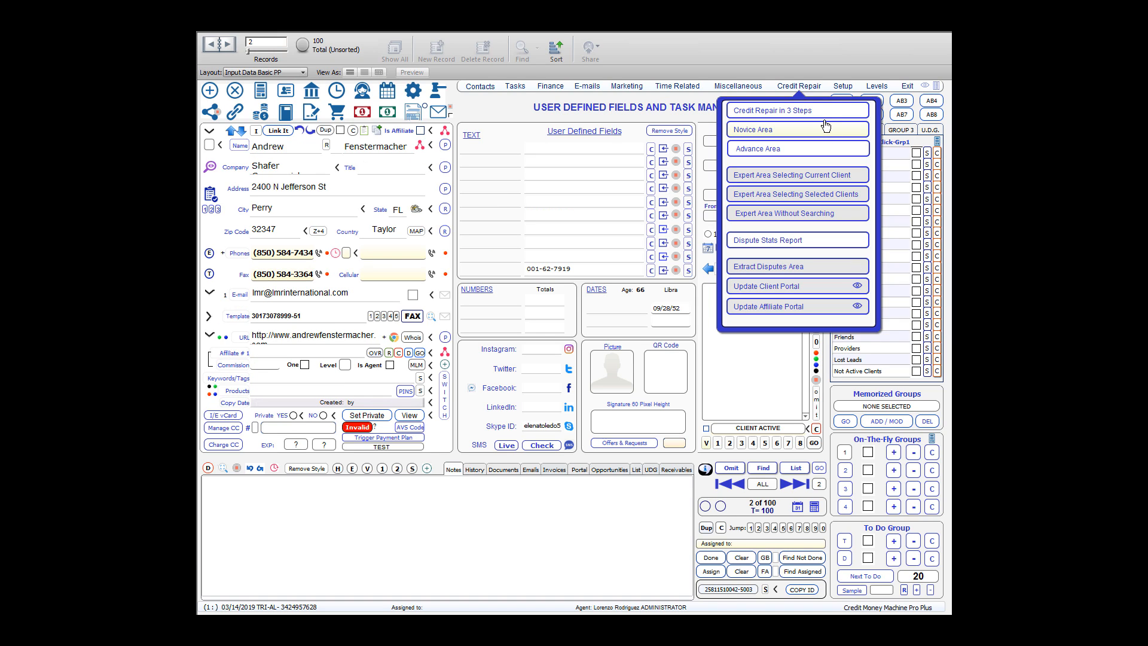
- Open Credit Repair in 3 Steps from the Credit Repair menu for the current contact record
{"action": "left_click", "coordinate": [818, 114]}
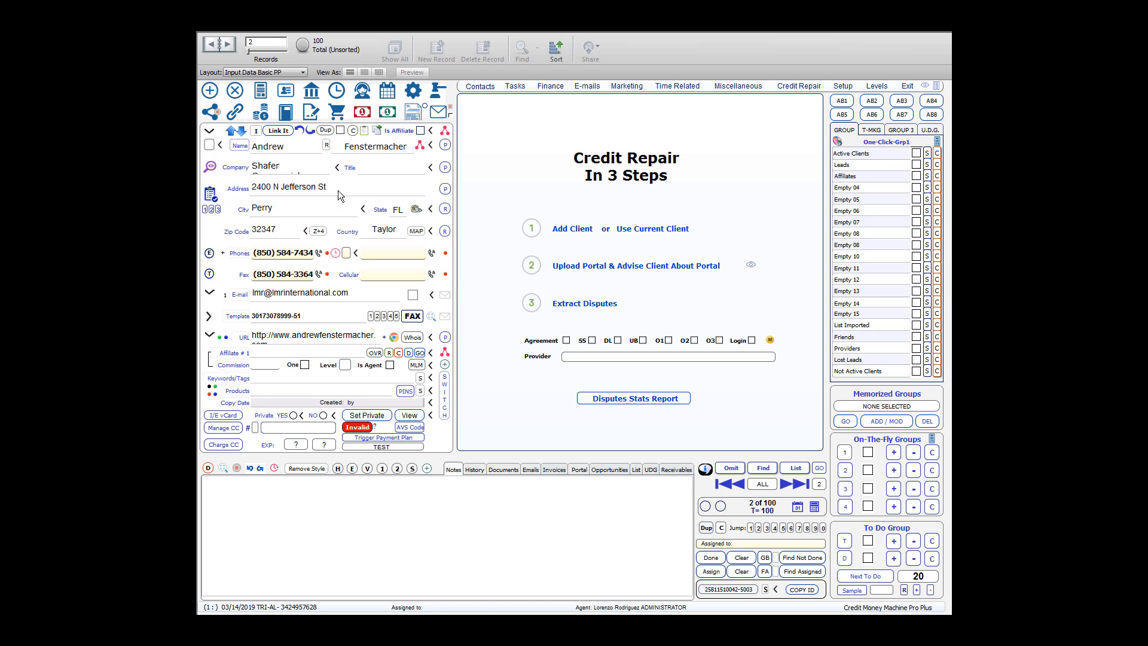
{"action": "left_click", "coordinate": [652, 233]}
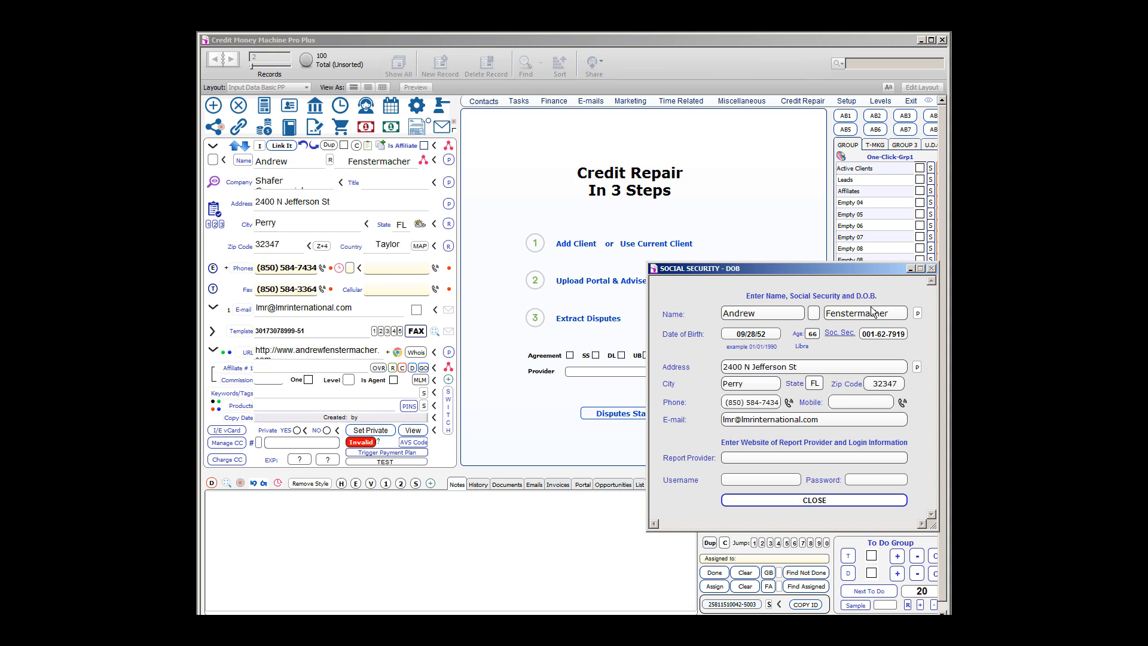
{"action": "left_click", "coordinate": [781, 459]}
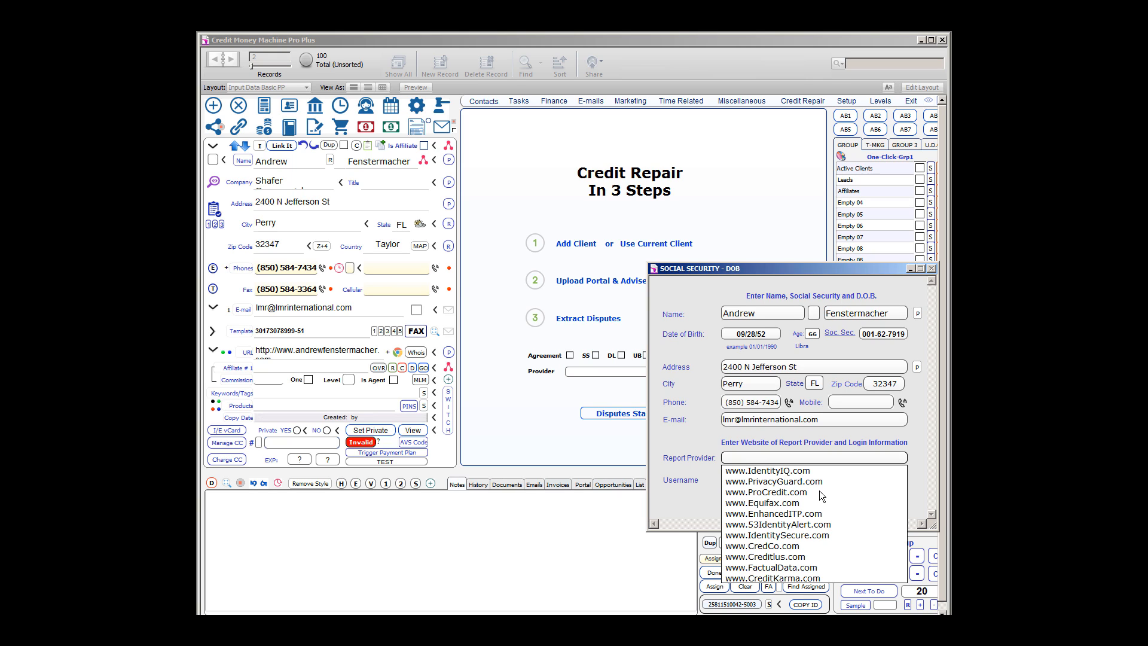
{"action": "left_click", "coordinate": [786, 473]}
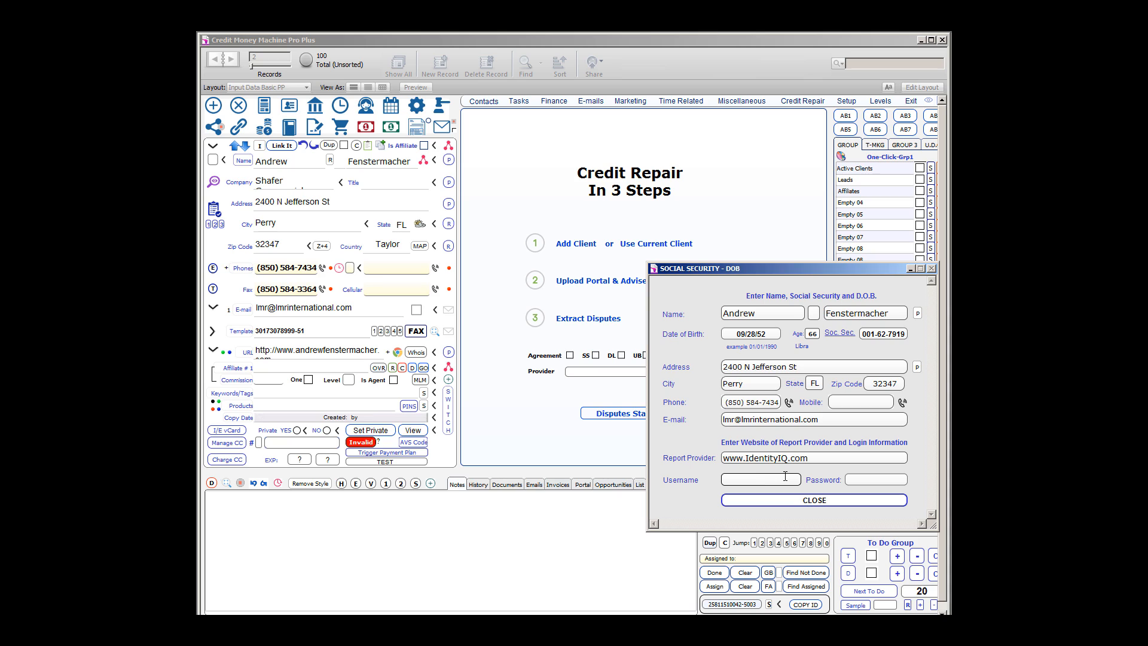
{"action": "type", "text": "Lorsoe"}
{"action": "left_click", "coordinate": [871, 480]}
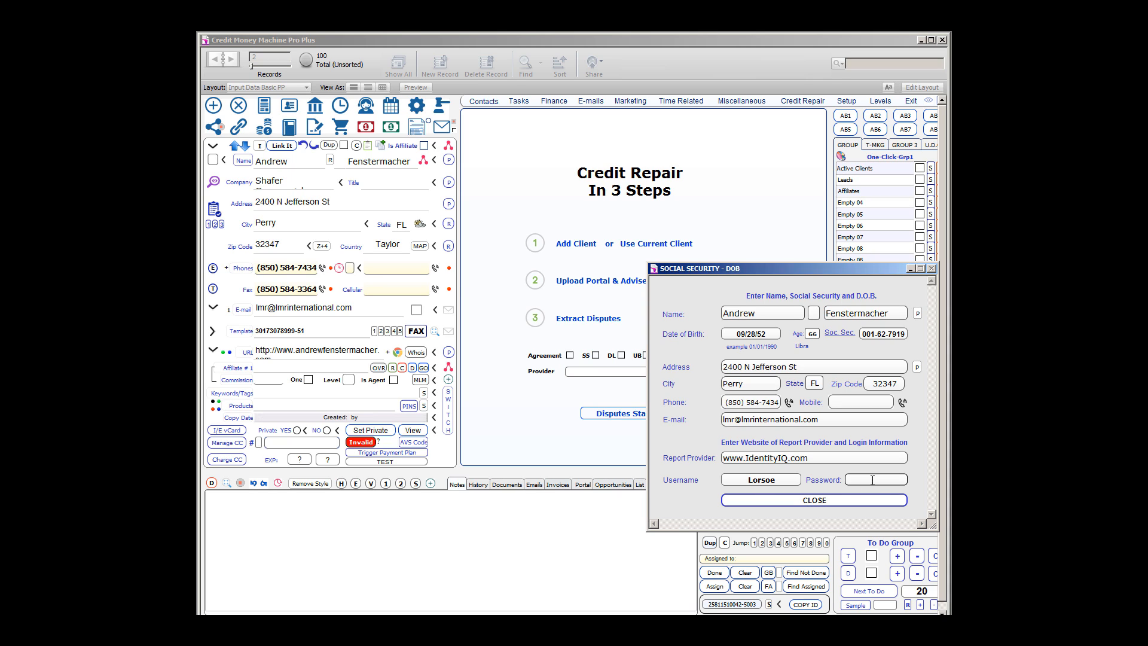
{"action": "type", "text": "234242"}
{"action": "left_click", "coordinate": [803, 503]}
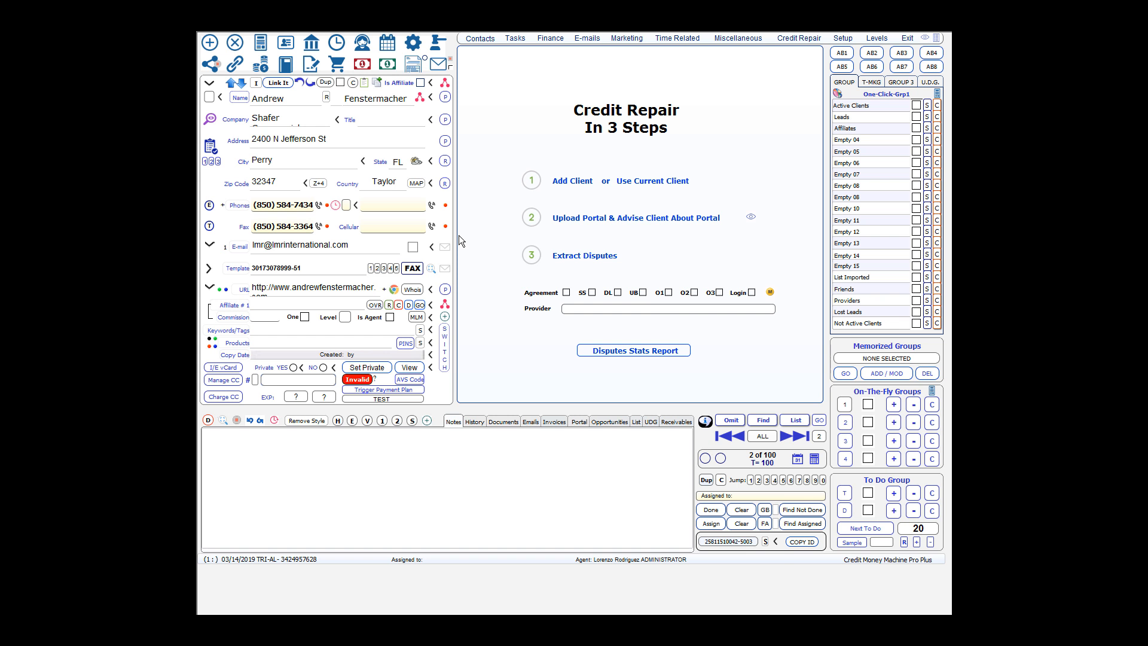
- Add a blank contact in Task Manager and replace the Social Security label across all 101 records
{"action": "left_click", "coordinate": [334, 48]}
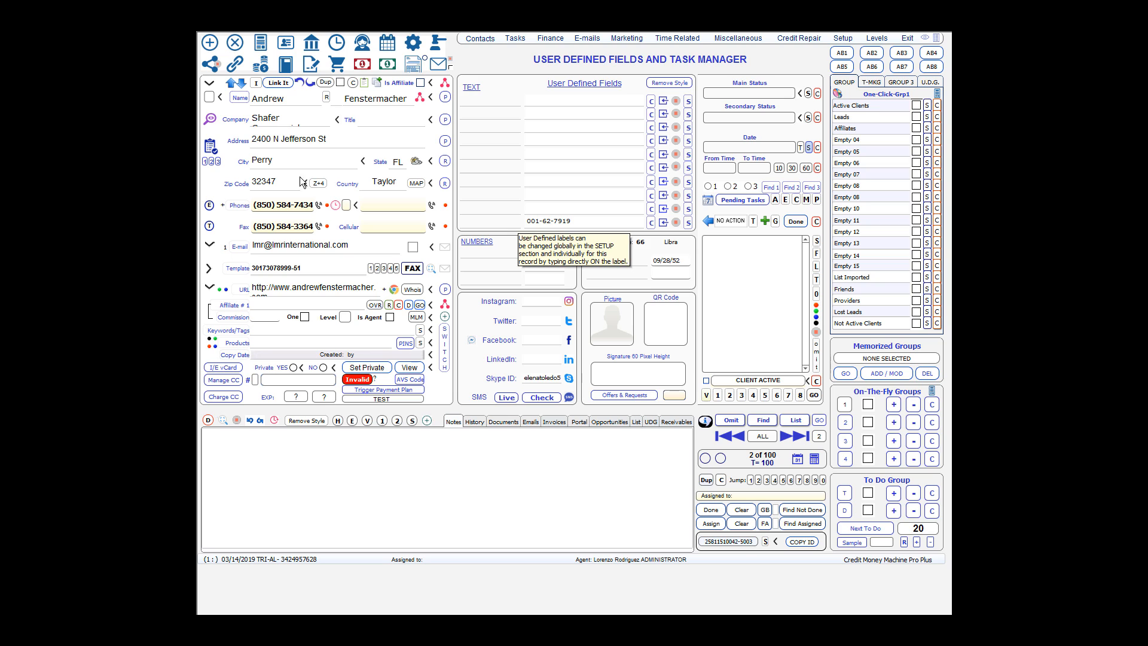
{"action": "left_click", "coordinate": [209, 47]}
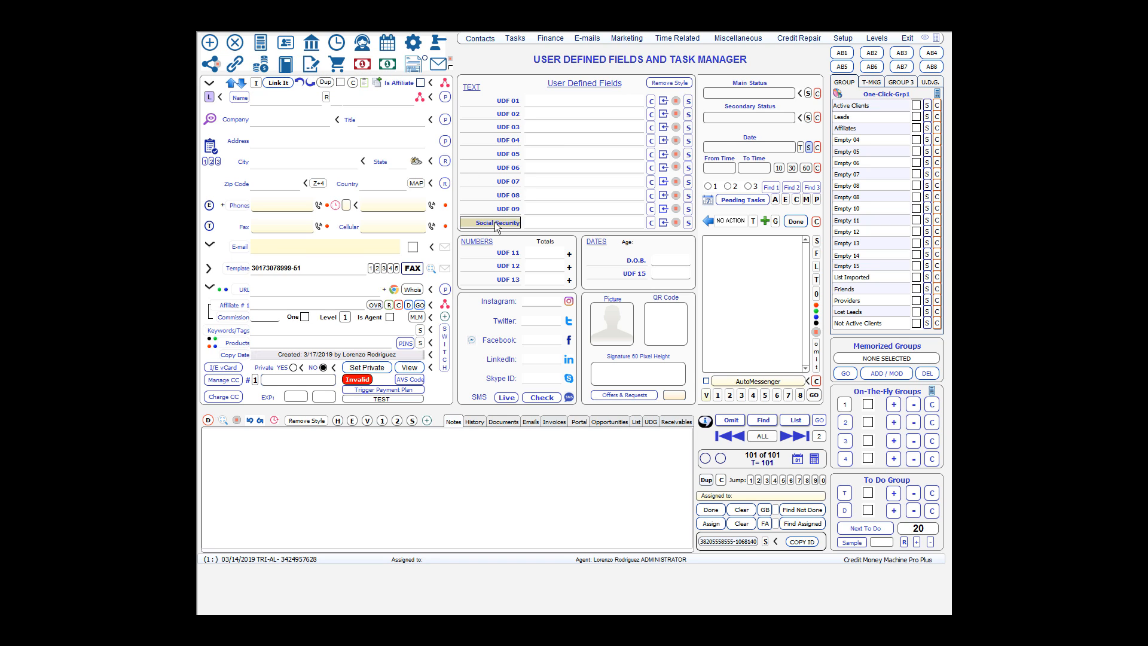
{"action": "key", "text": "ctrl+="}
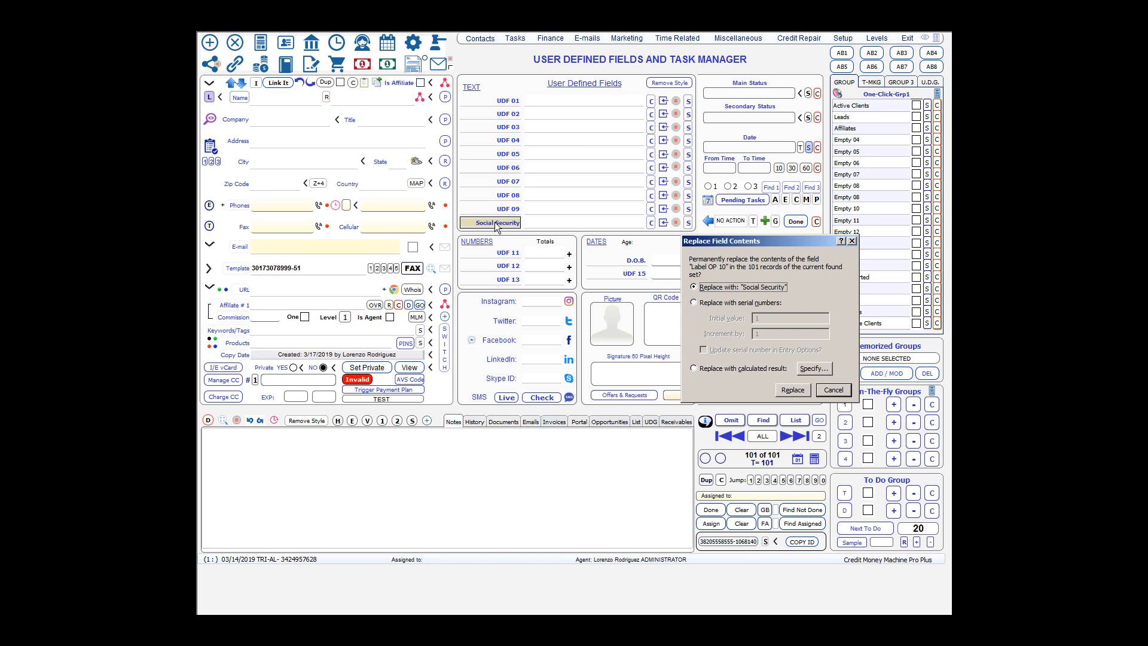
{"action": "left_click", "coordinate": [794, 394]}
- Replace the D.O.B. label across all records, then delete the temporary blank record
{"action": "left_click", "coordinate": [635, 262]}
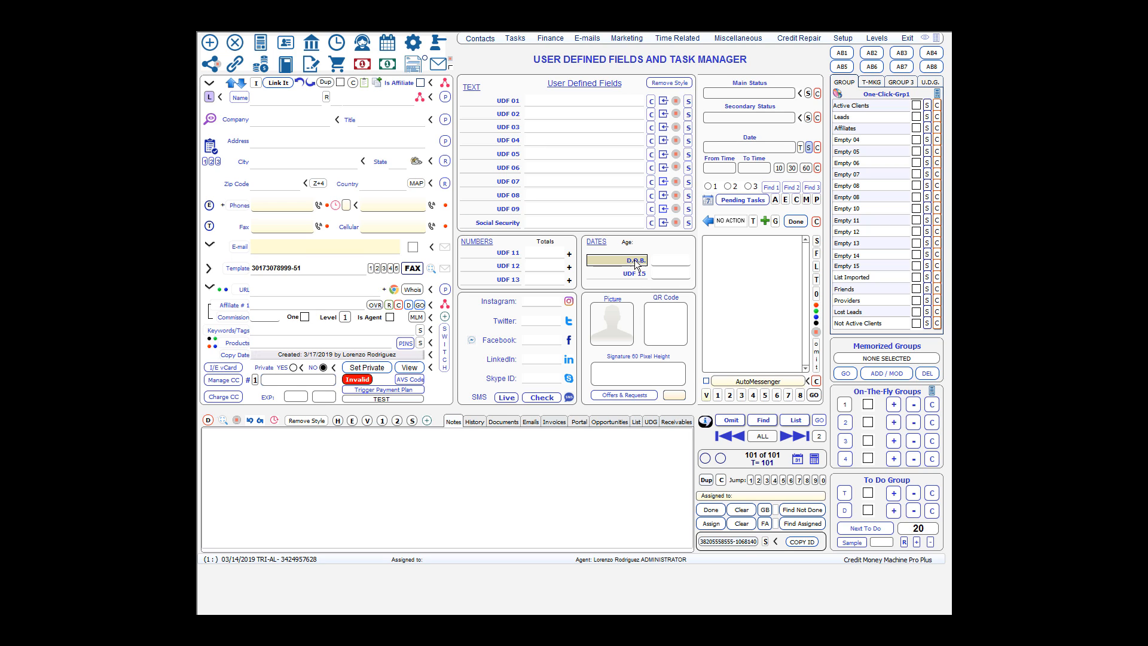
{"action": "key", "text": "ctrl+="}
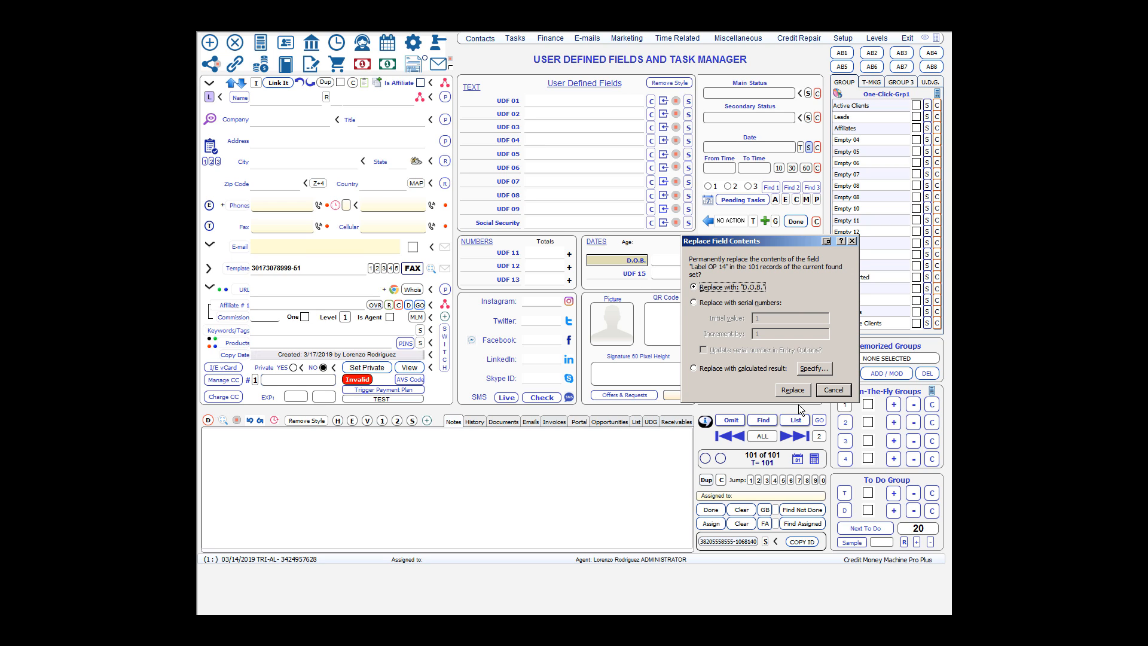
{"action": "left_click", "coordinate": [791, 392]}
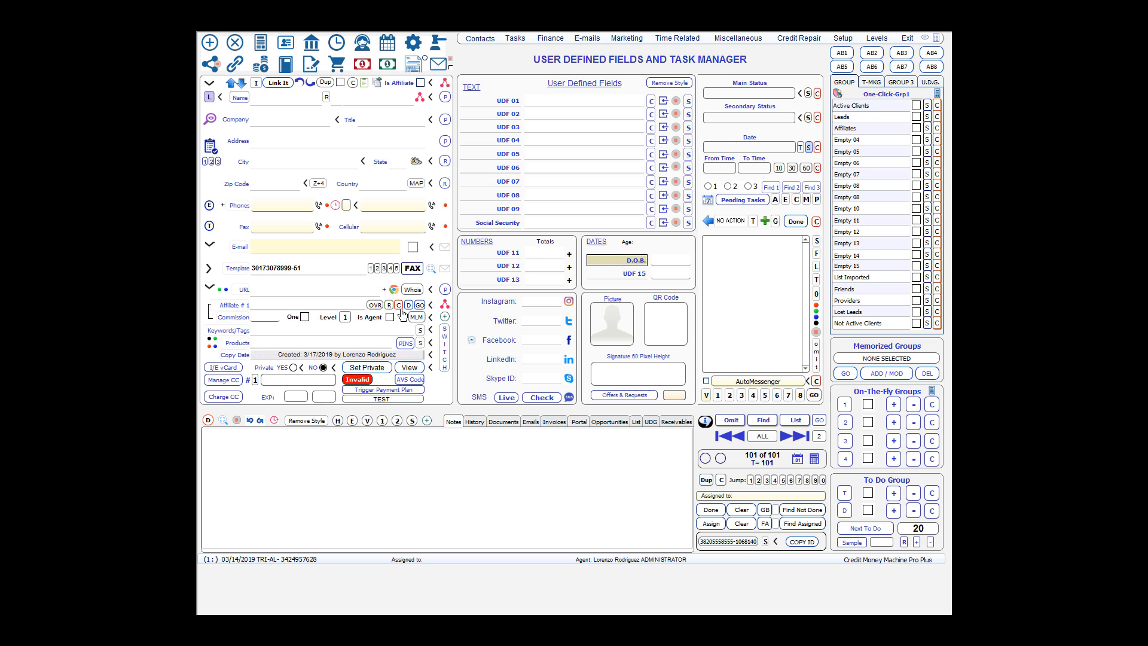
{"action": "left_click", "coordinate": [444, 383]}
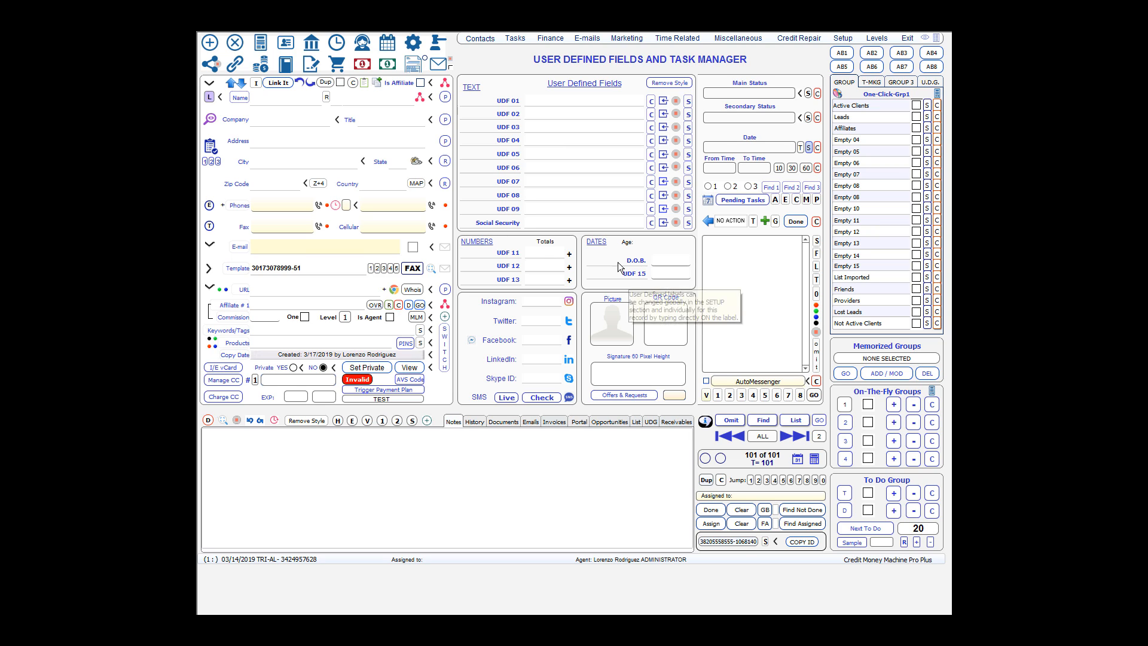
{"action": "left_click", "coordinate": [234, 43]}
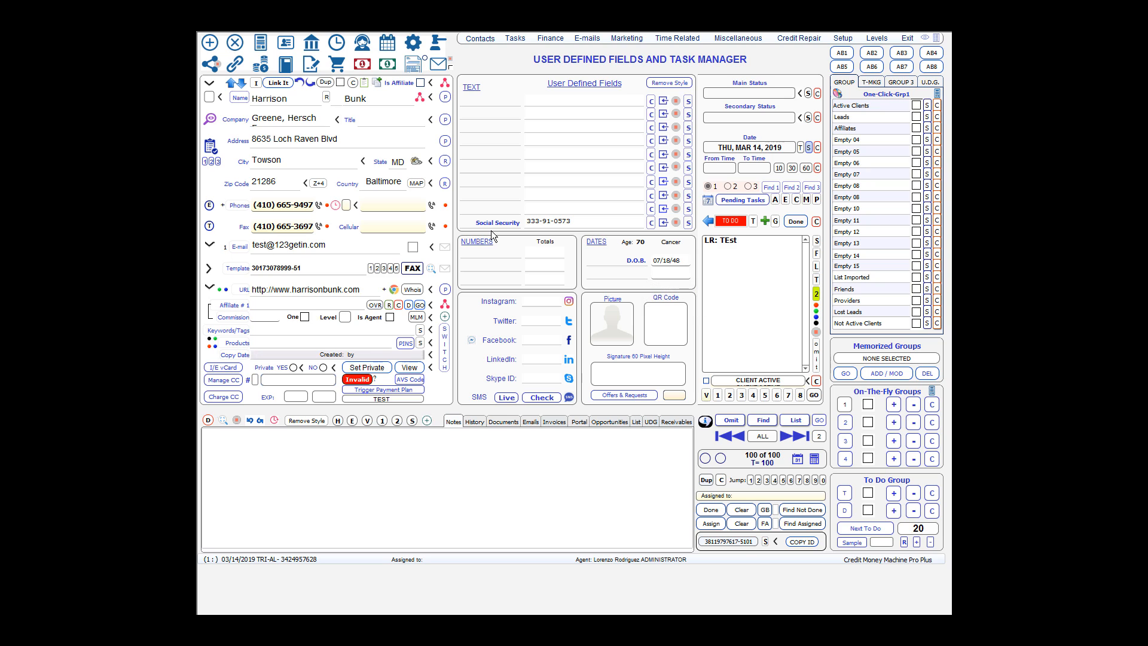
- Reopen Credit Repair in 3 Steps, use the current client, and close the Social Security - DOB window
{"action": "left_click", "coordinate": [804, 39]}
{"action": "left_click", "coordinate": [786, 64]}
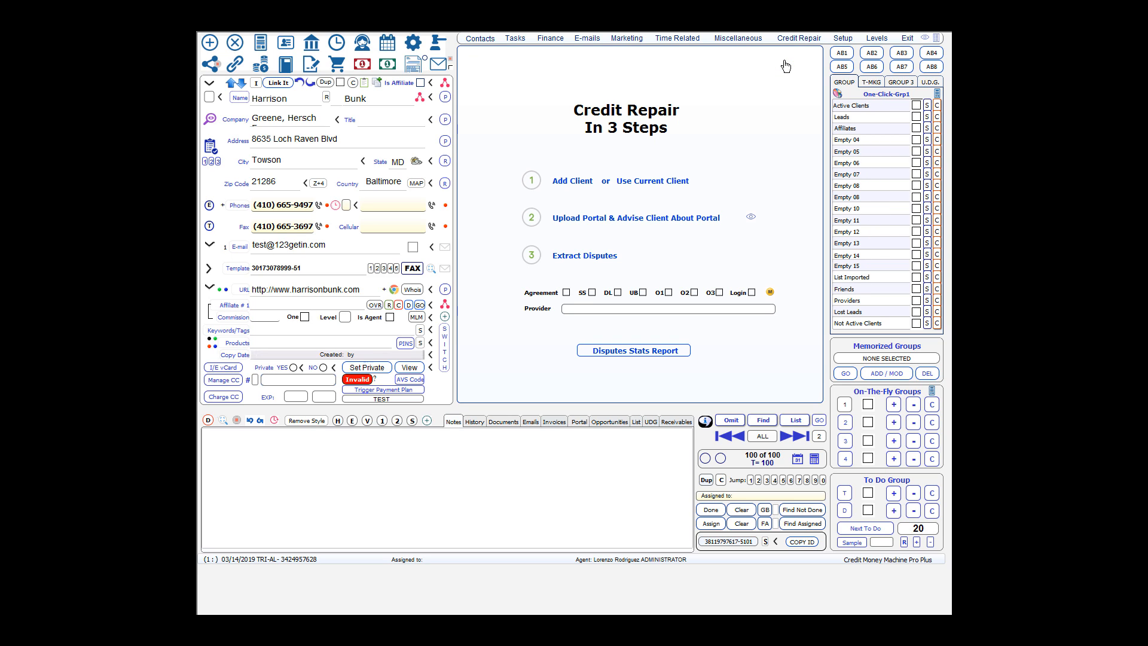
{"action": "left_click", "coordinate": [658, 184]}
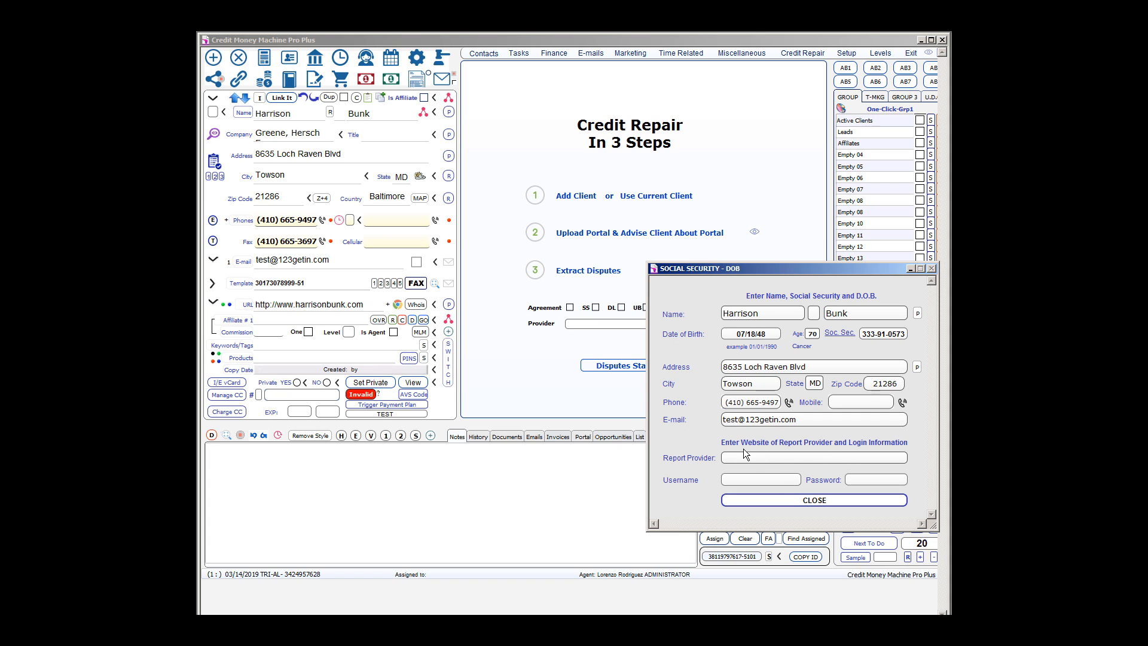
{"action": "left_click", "coordinate": [814, 501]}
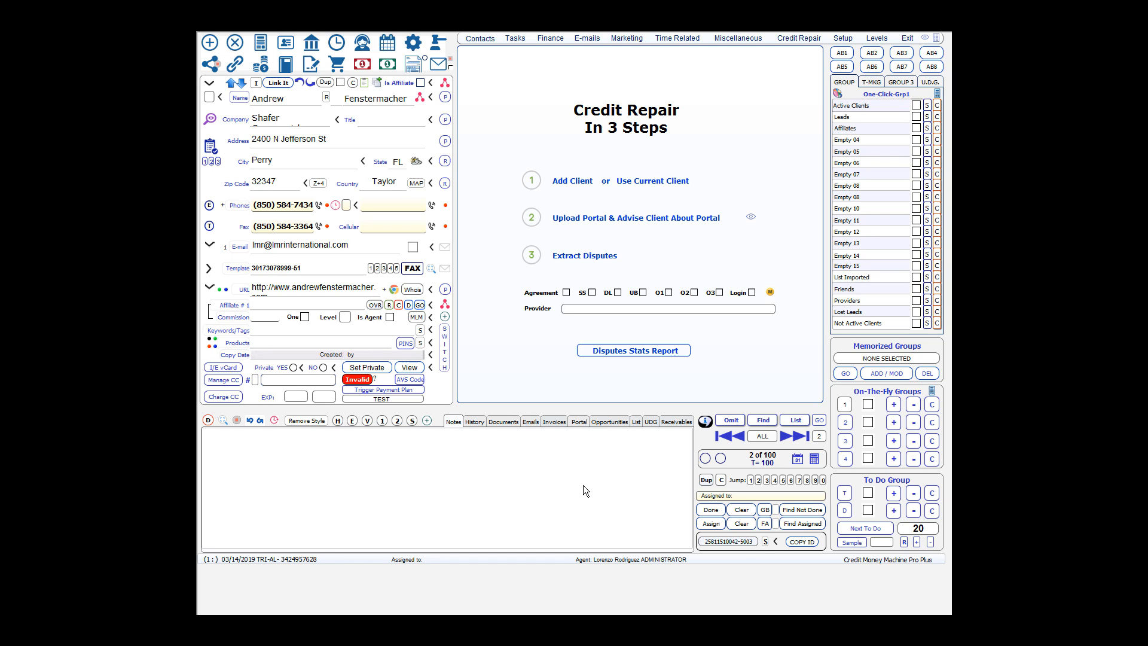
{"action": "left_click", "coordinate": [763, 421]}
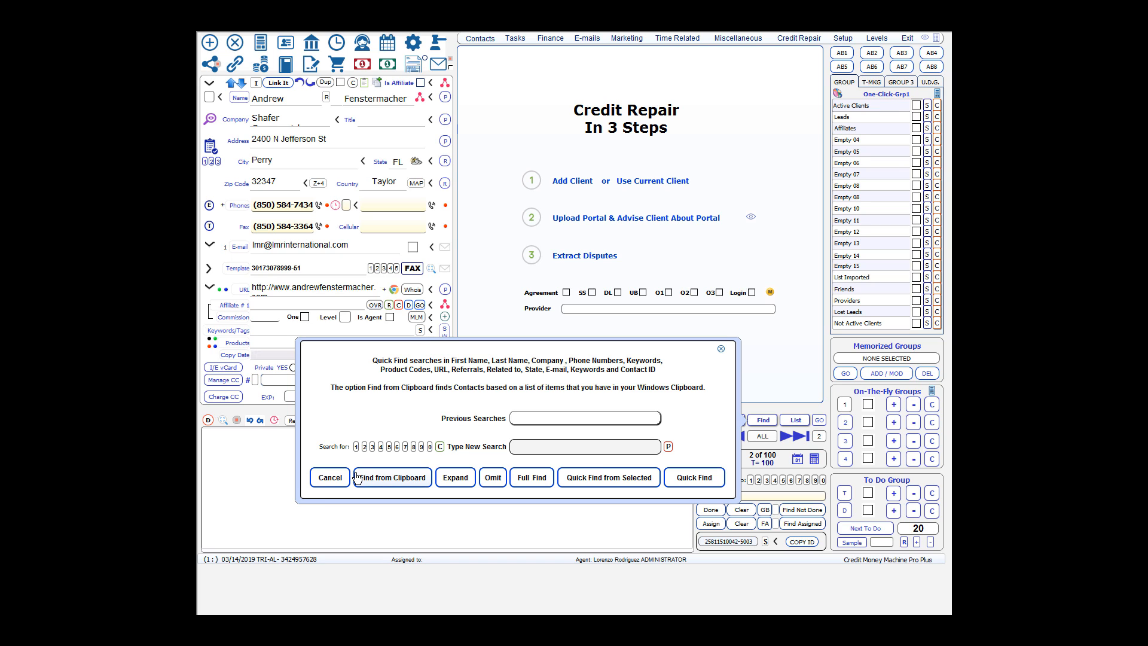
{"action": "left_click", "coordinate": [338, 479]}
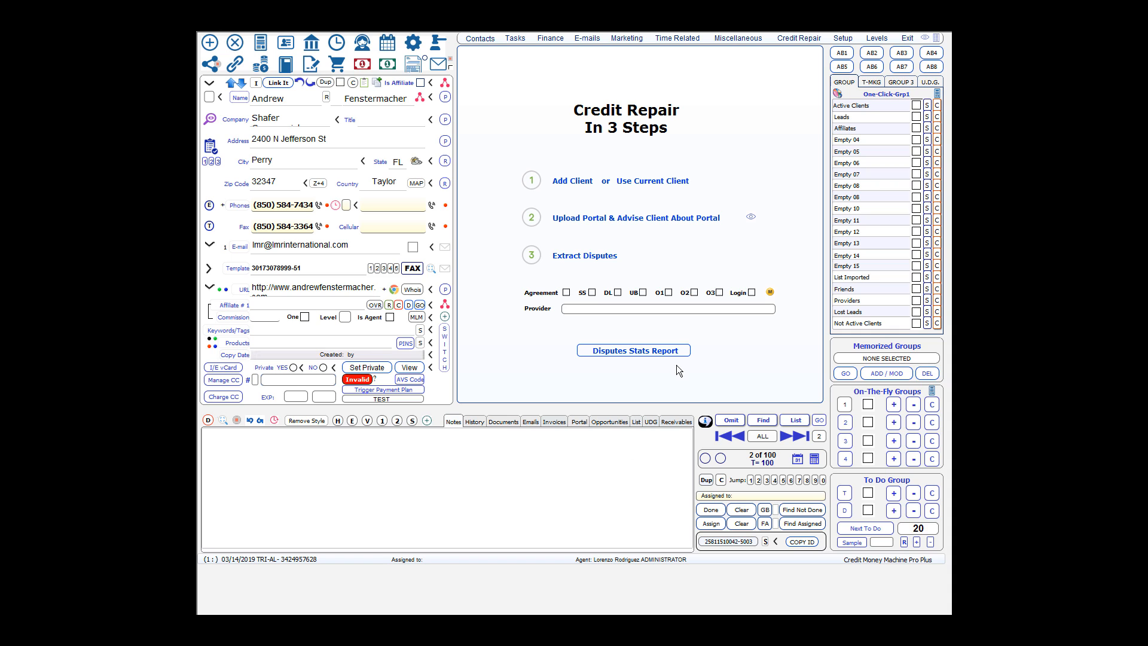
- Load the current client again, close the Social Security - DOB window, and start Extract Disputes (step 3)
{"action": "left_click", "coordinate": [655, 180]}
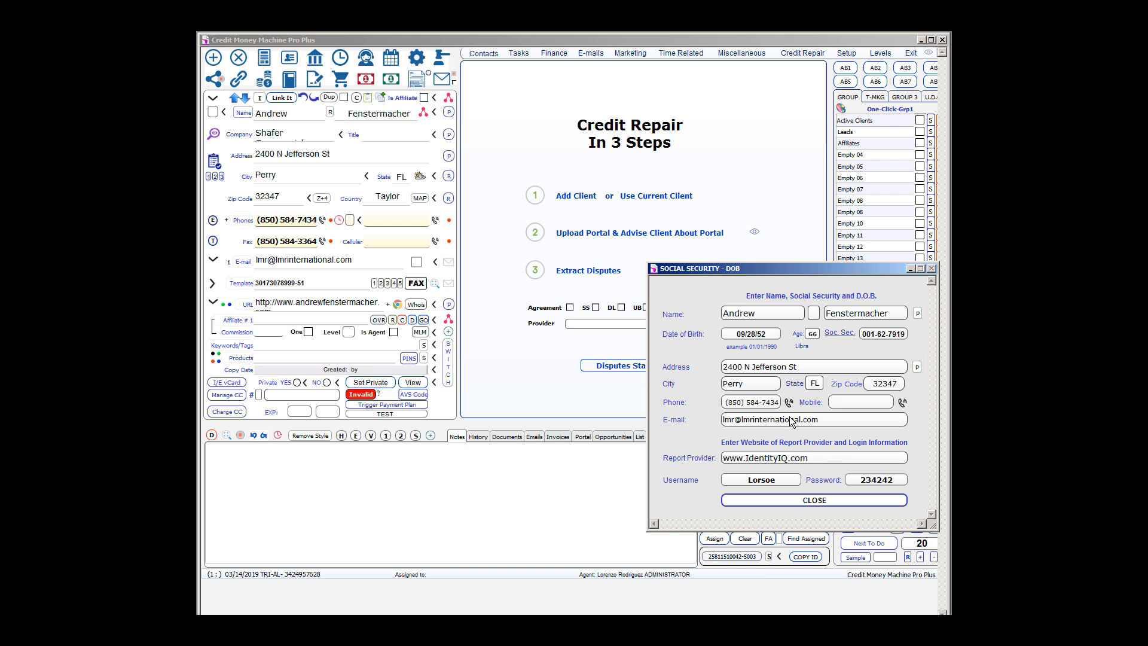
{"action": "left_click", "coordinate": [790, 502]}
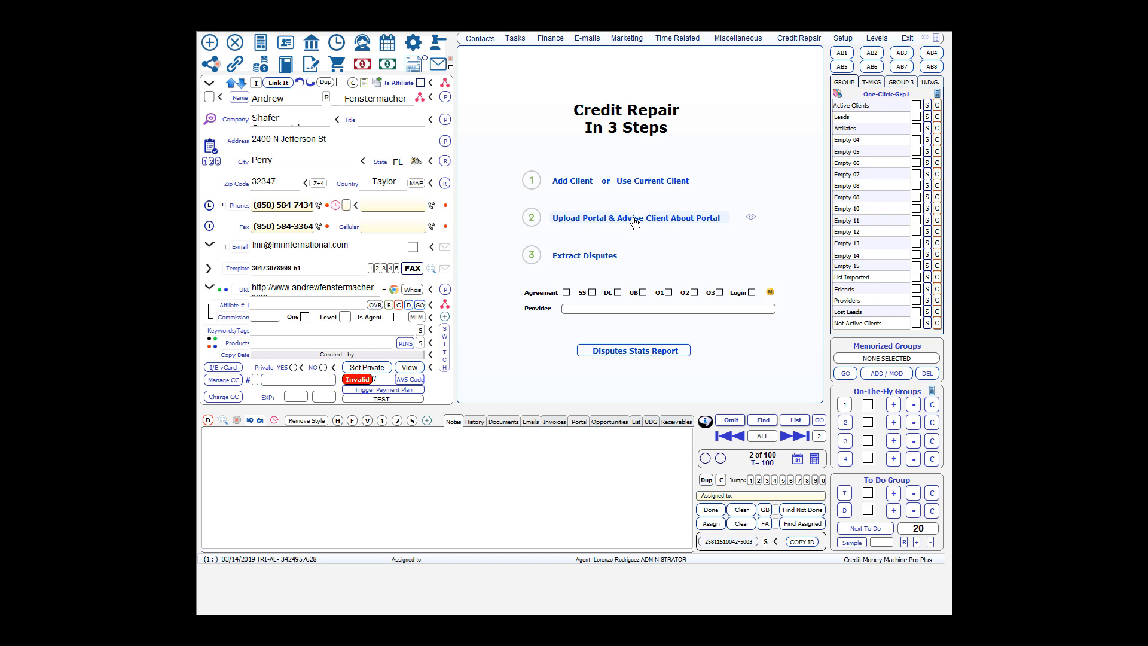
{"action": "left_click", "coordinate": [646, 188]}
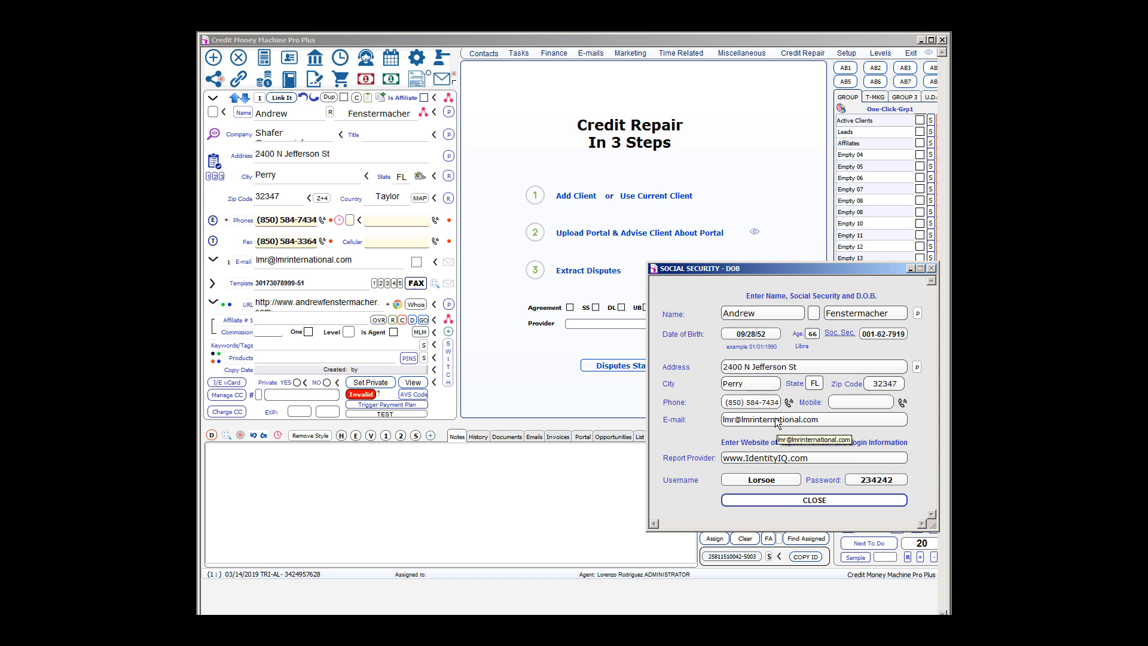
{"action": "left_click", "coordinate": [787, 502]}
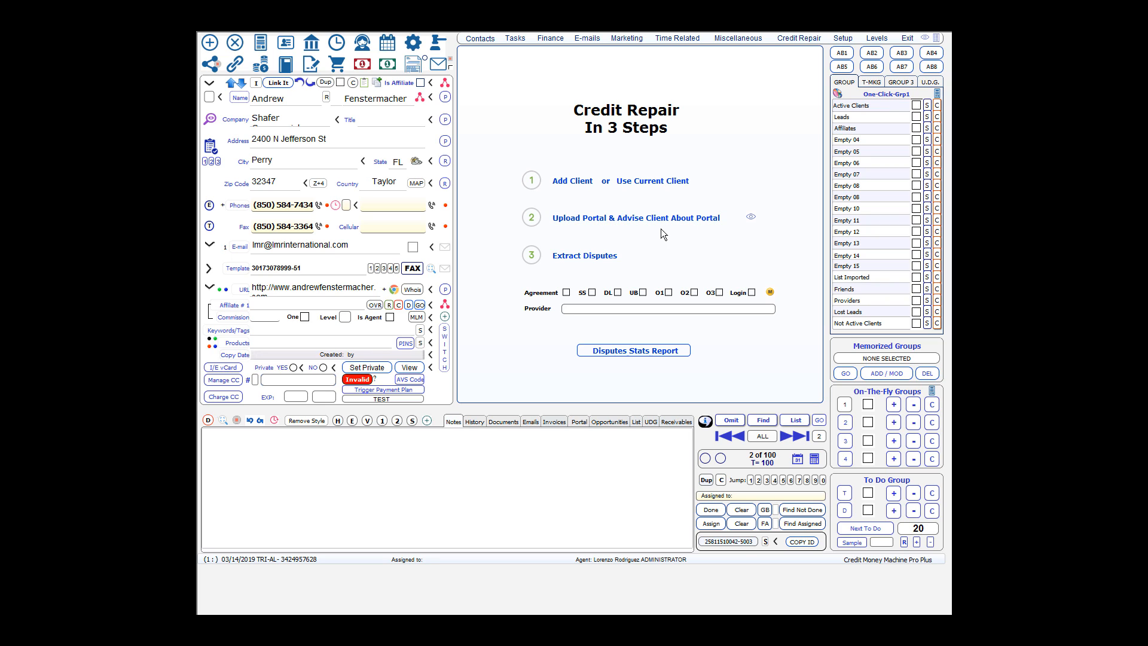
{"action": "left_click", "coordinate": [589, 257]}
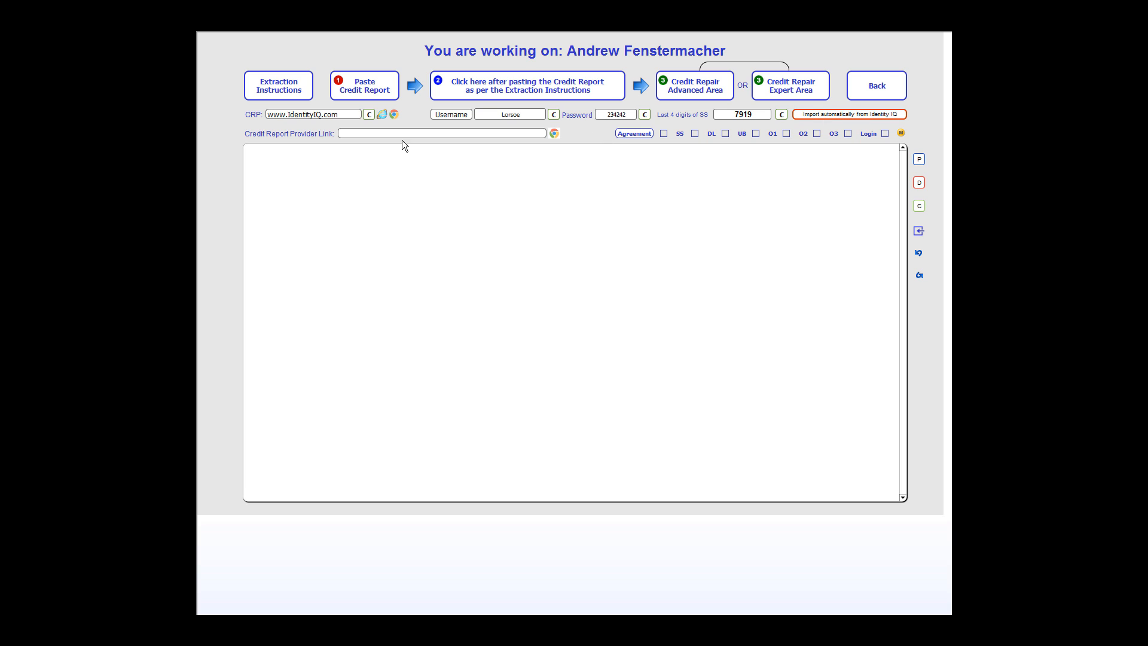
{"action": "left_click", "coordinate": [342, 115]}
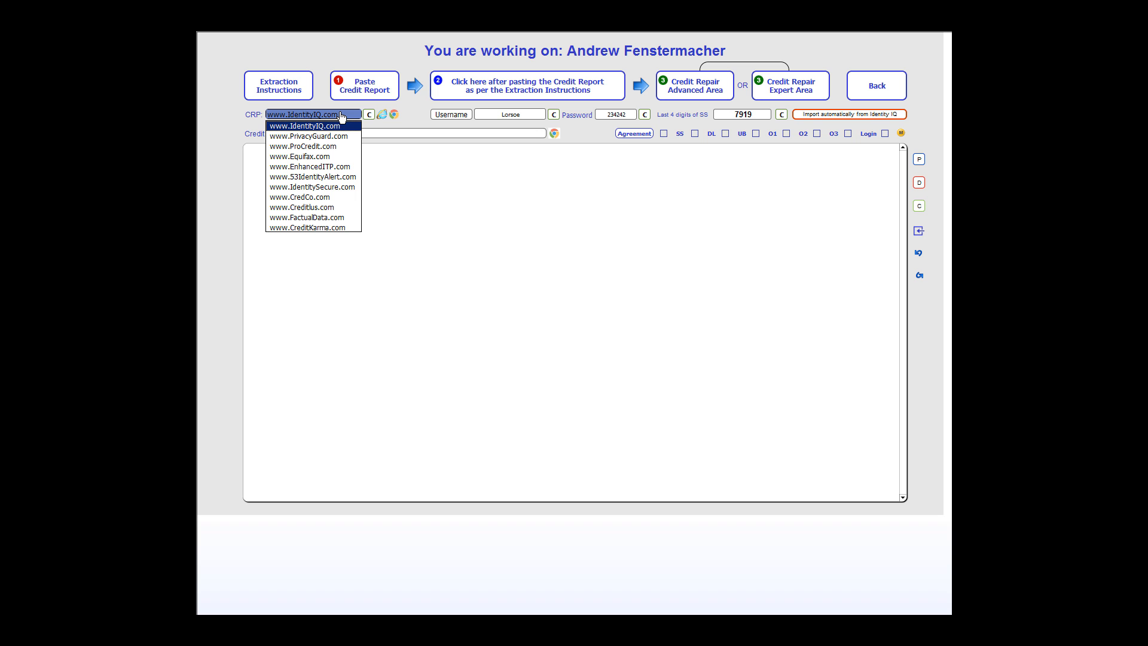
{"action": "left_click", "coordinate": [325, 137]}
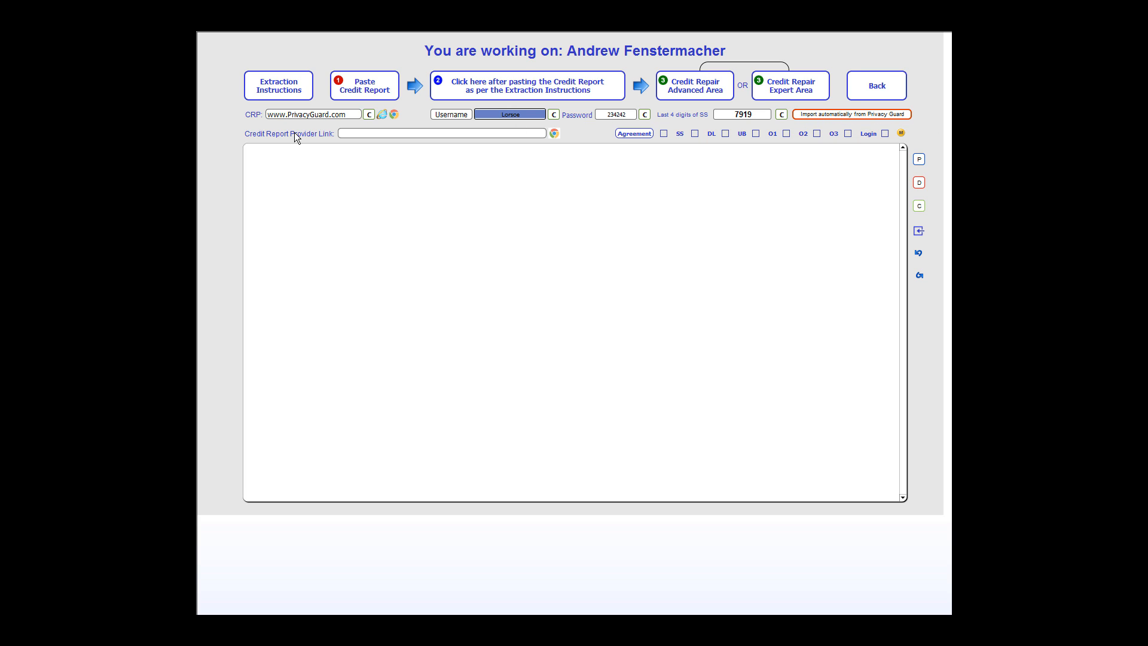
{"action": "left_click", "coordinate": [313, 114]}
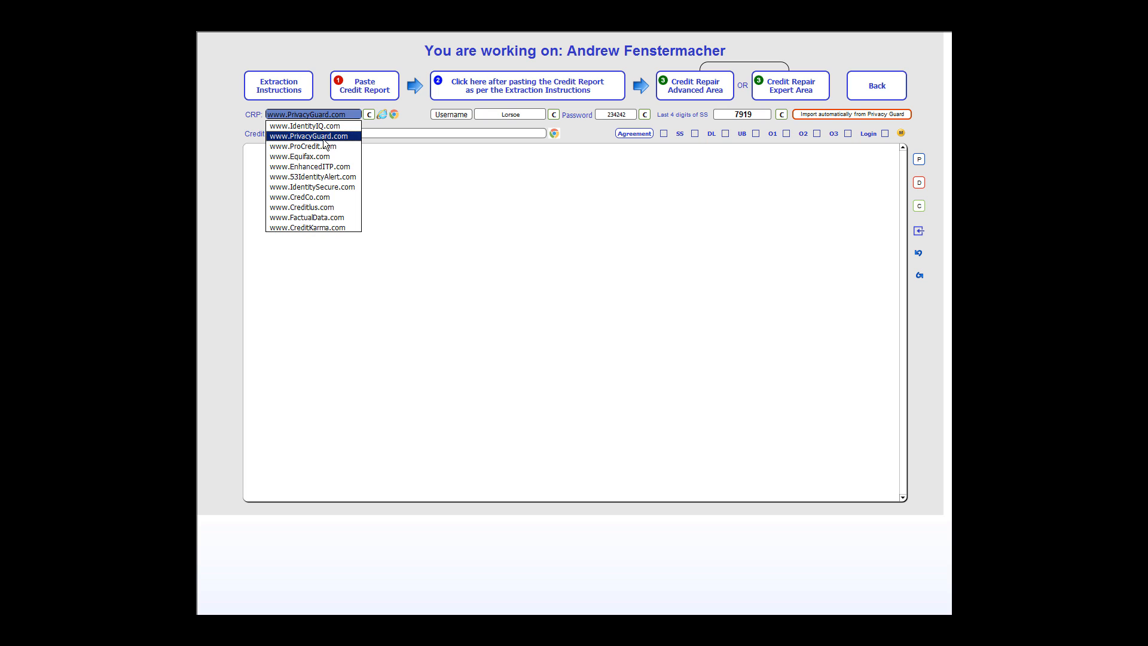
{"action": "left_click", "coordinate": [324, 148]}
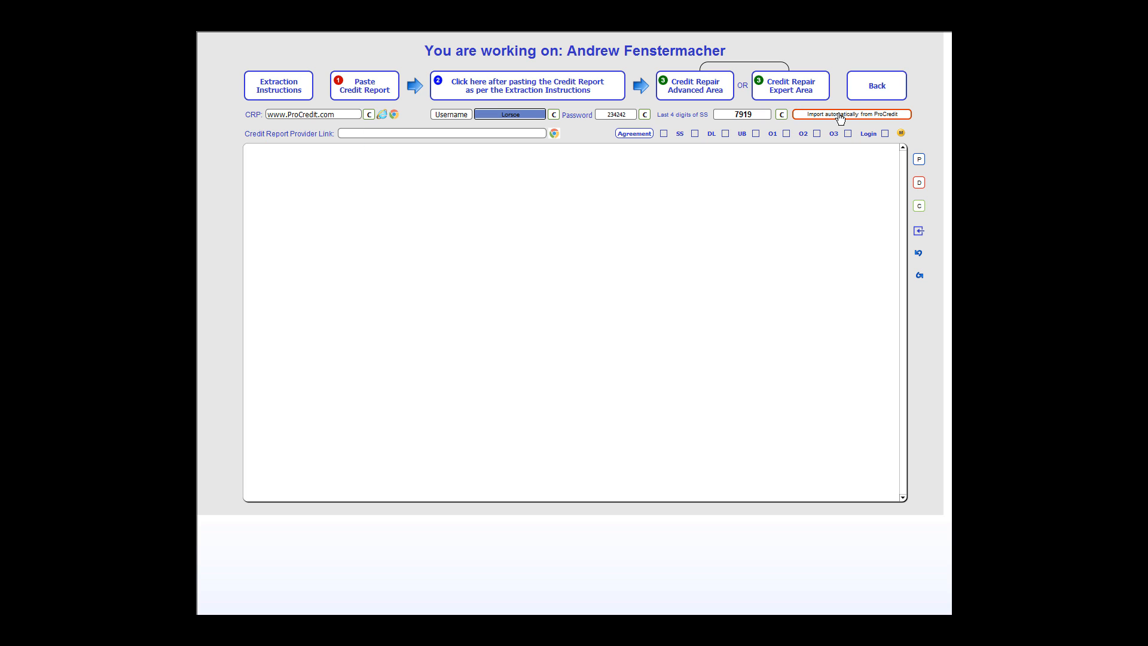
{"action": "left_click", "coordinate": [327, 117]}
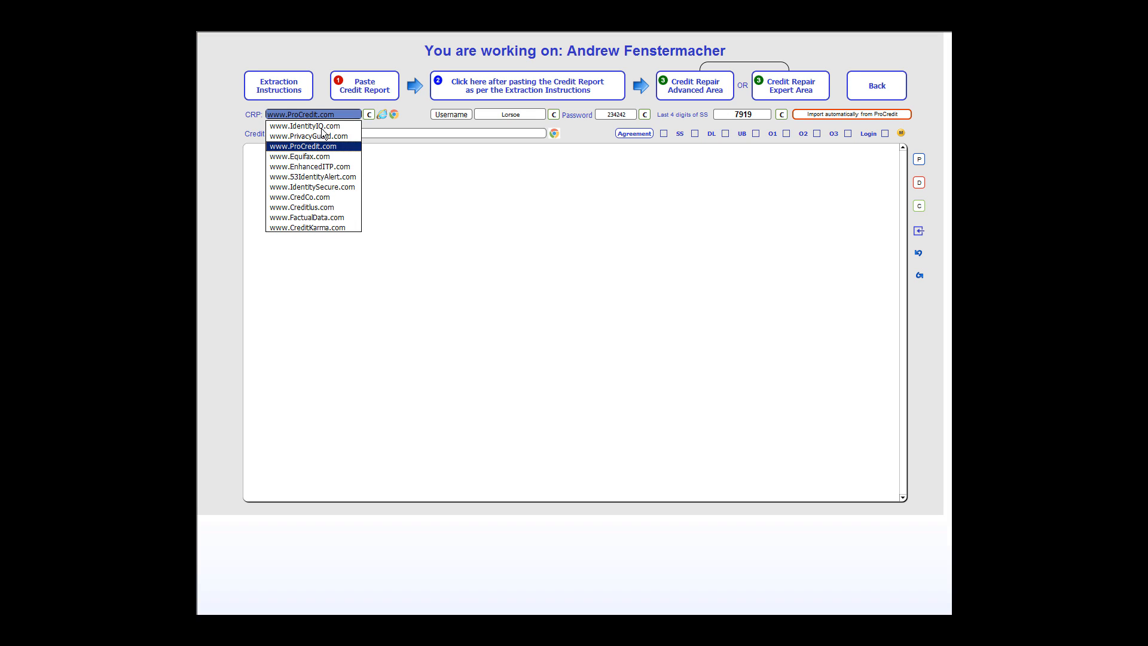
{"action": "left_click", "coordinate": [321, 128]}
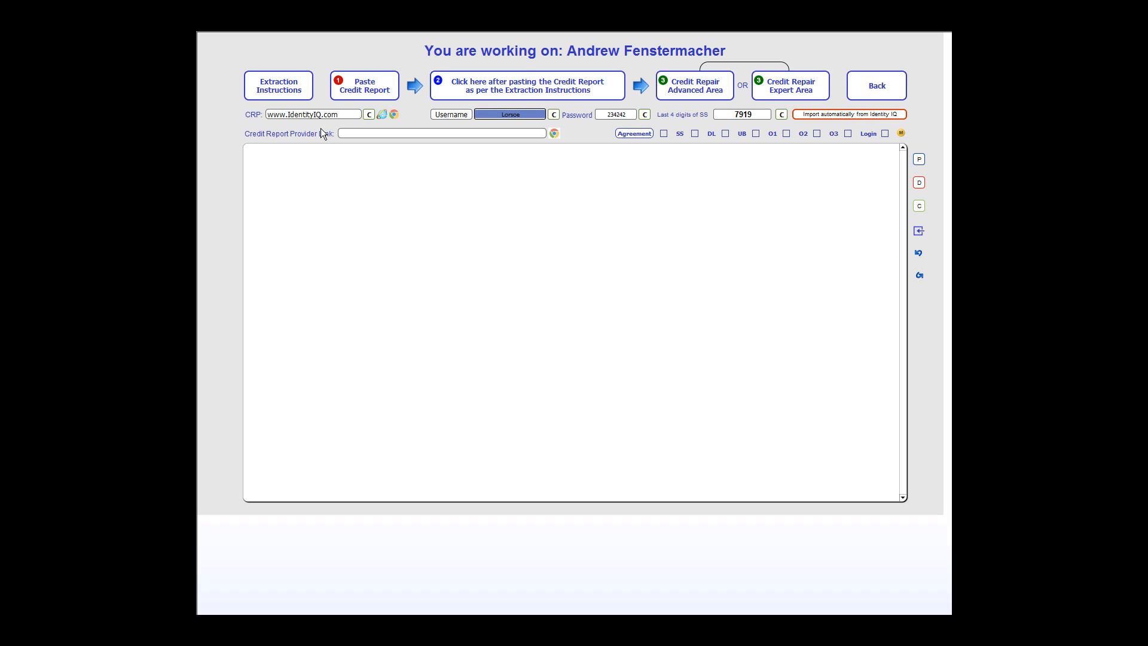
- Import the disputes automatically from Identity IQ, acknowledge the extraction message, and enter the Credit Repair Expert Area
{"action": "left_click", "coordinate": [843, 118]}
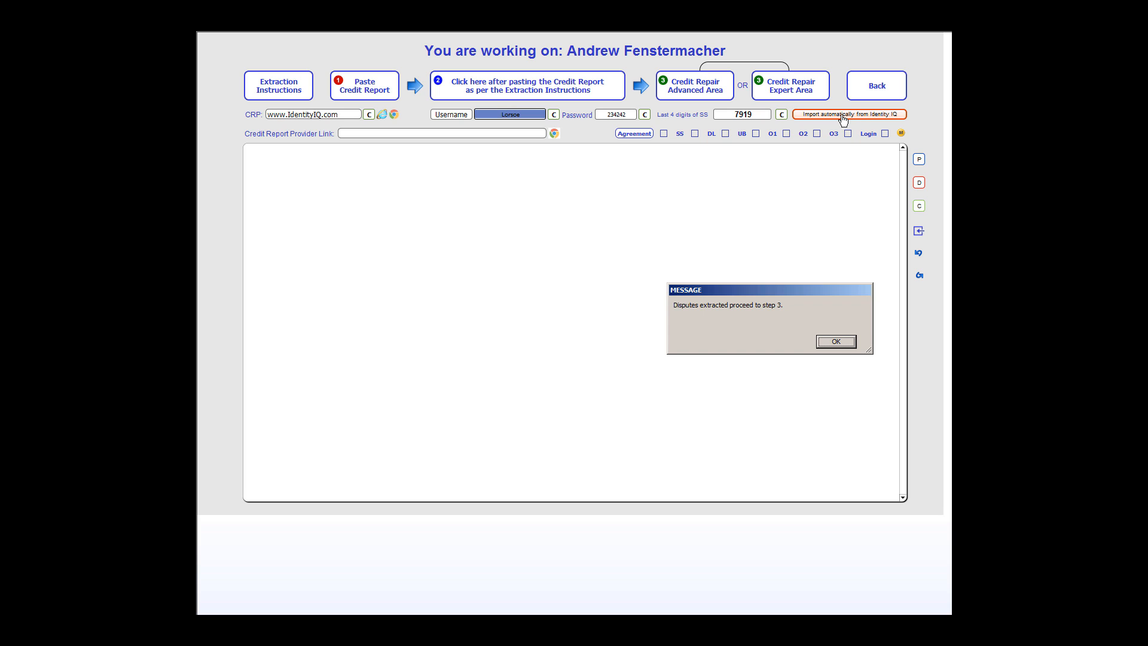
{"action": "left_click", "coordinate": [838, 339]}
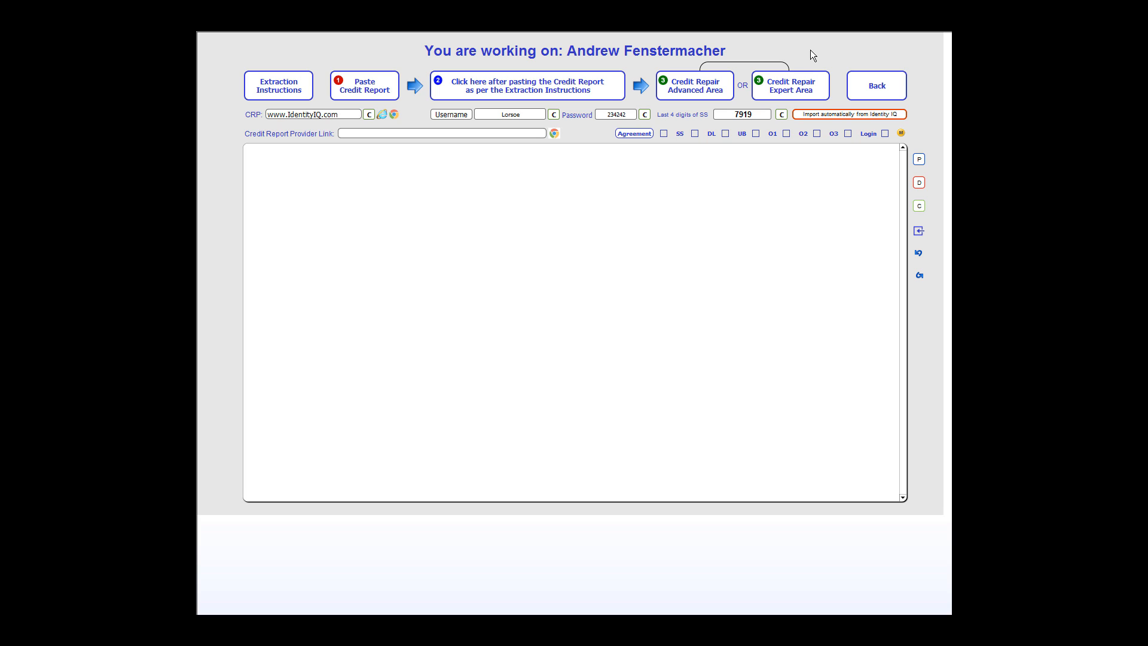
{"action": "left_click", "coordinate": [800, 88]}
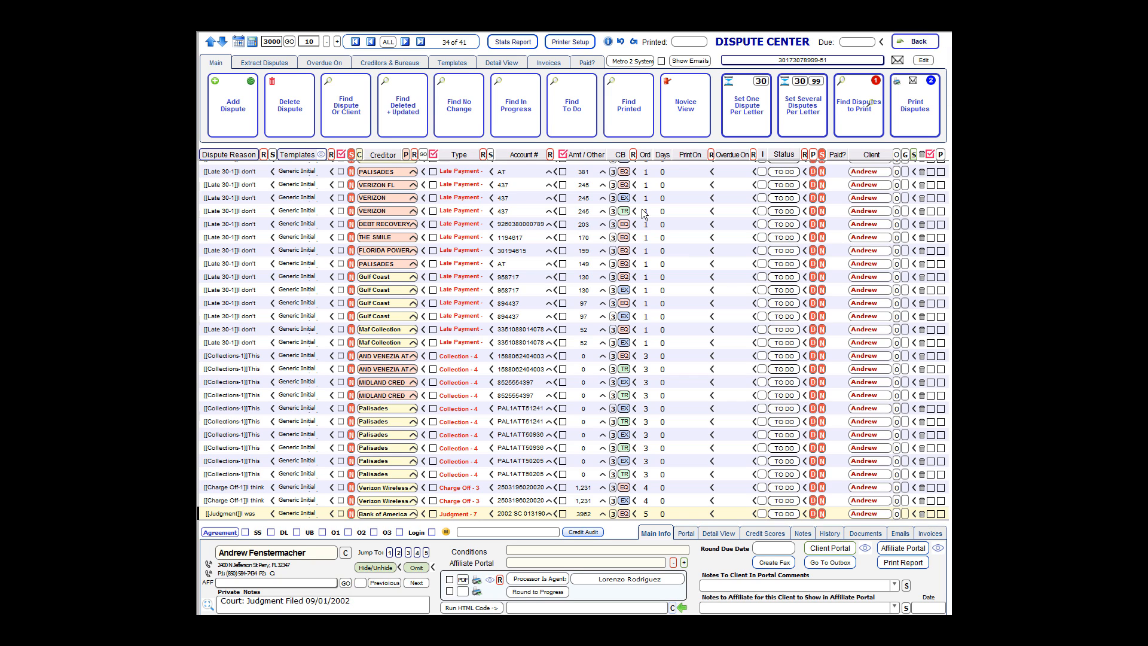
- Exit the Dispute Center with Back, choosing NO SEARCH to return to contact record 2
{"action": "left_click", "coordinate": [920, 44]}
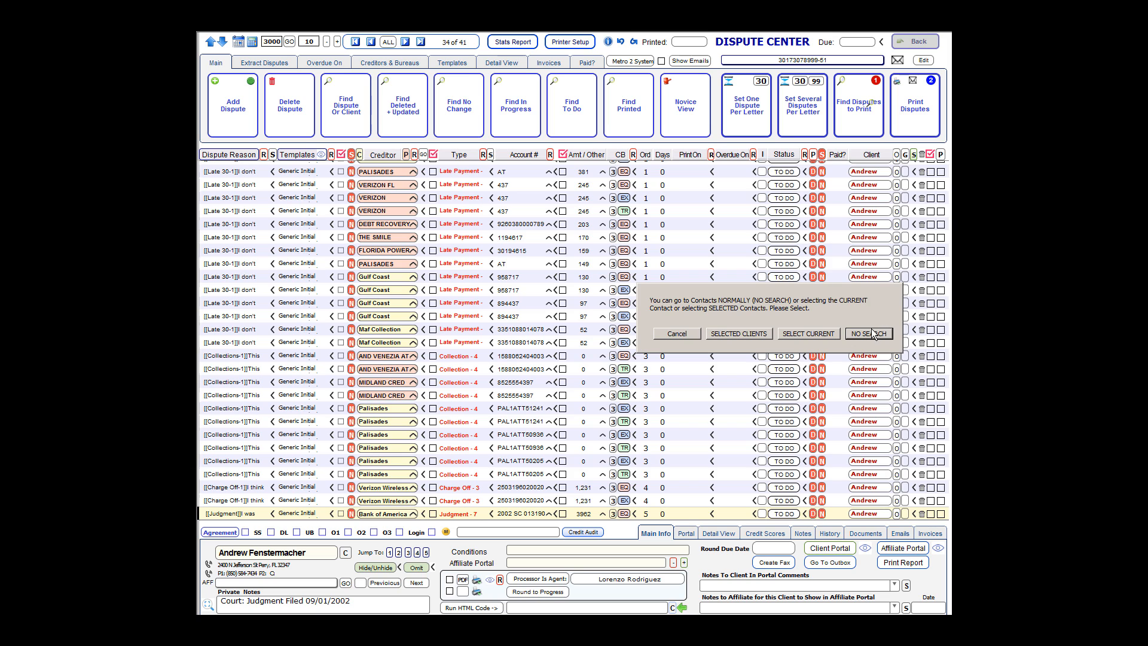
{"action": "left_click", "coordinate": [873, 334]}
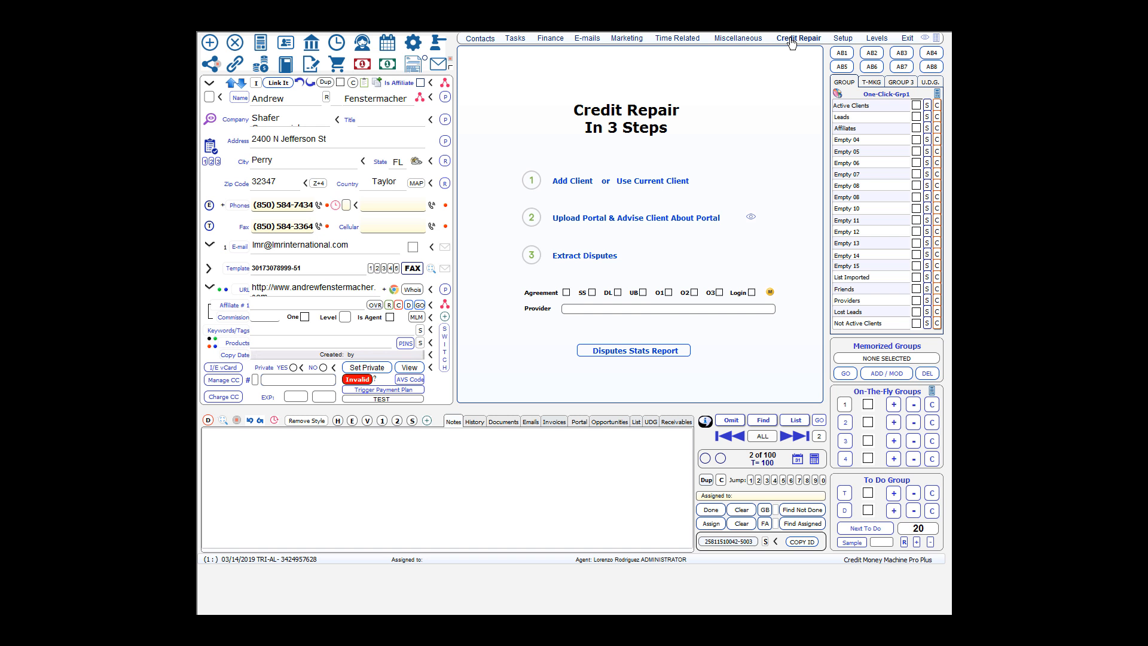
- Choose Advance Area from the Credit Repair menu to list the client's 41 To Do disputes
{"action": "left_click", "coordinate": [791, 39]}
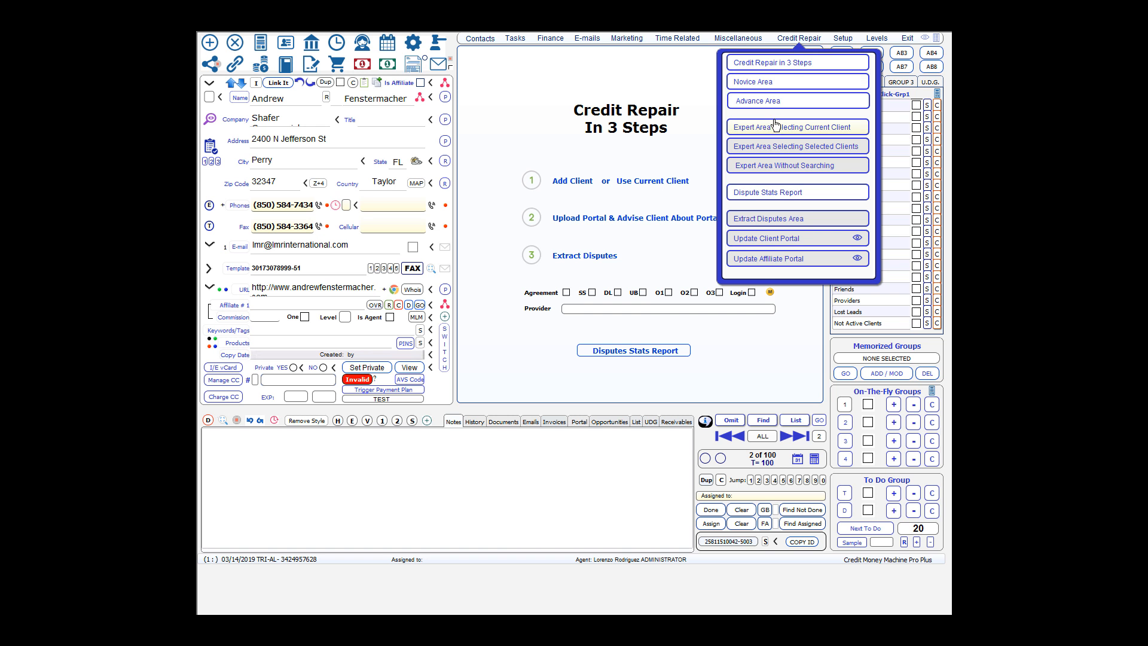
{"action": "left_click", "coordinate": [774, 101]}
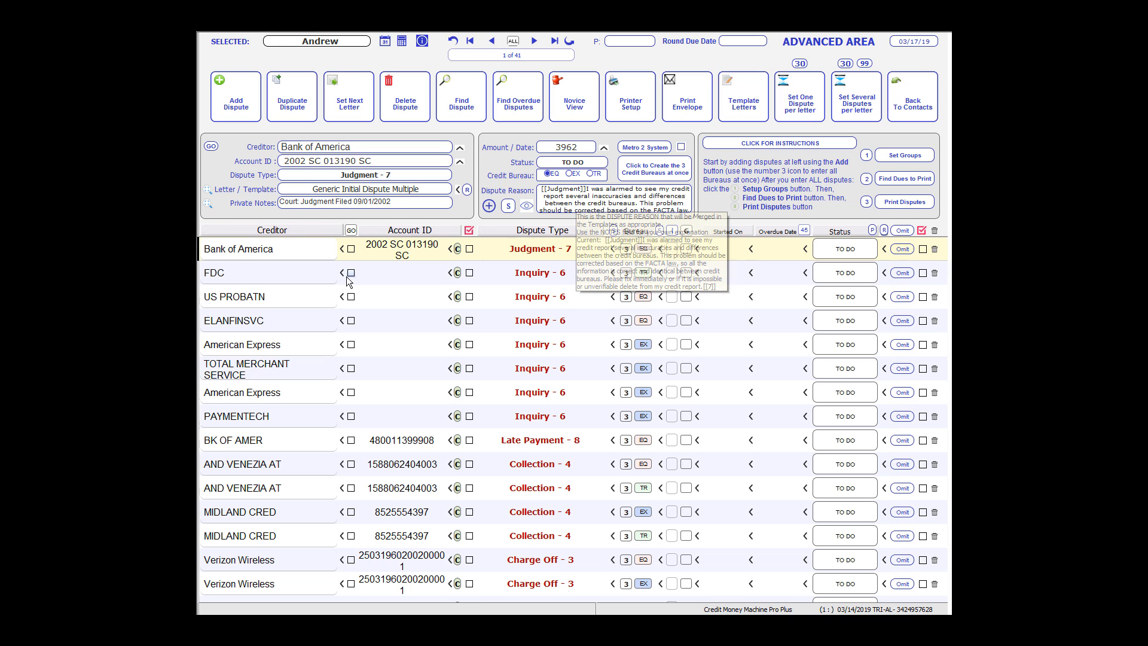
{"action": "left_click", "coordinate": [390, 273]}
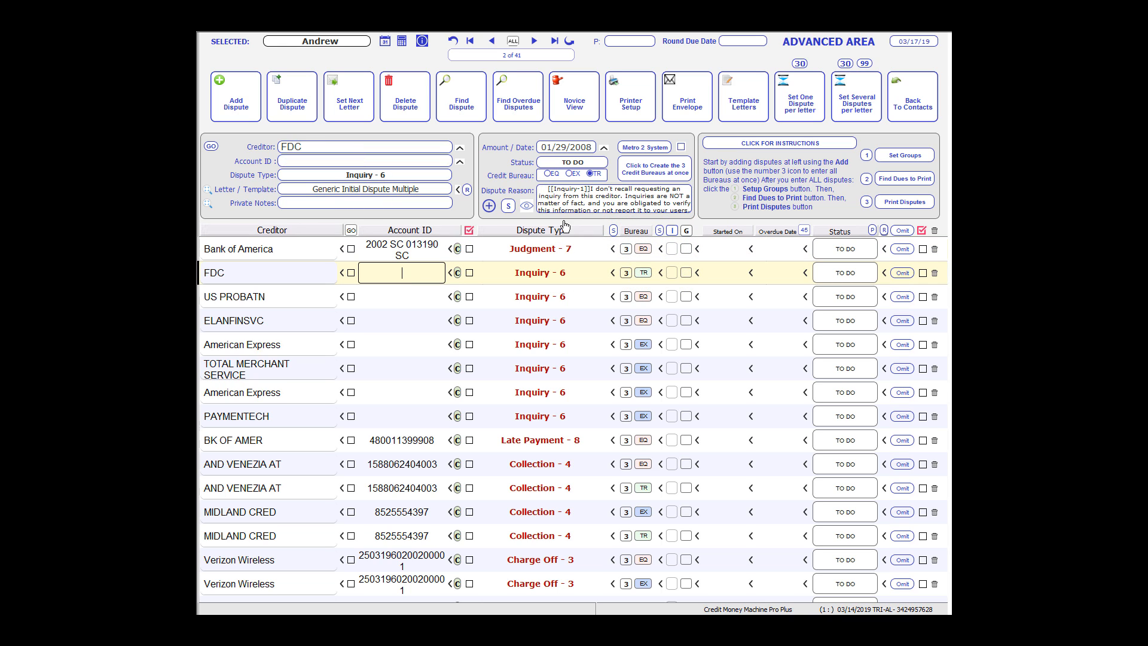
{"action": "left_click", "coordinate": [396, 440]}
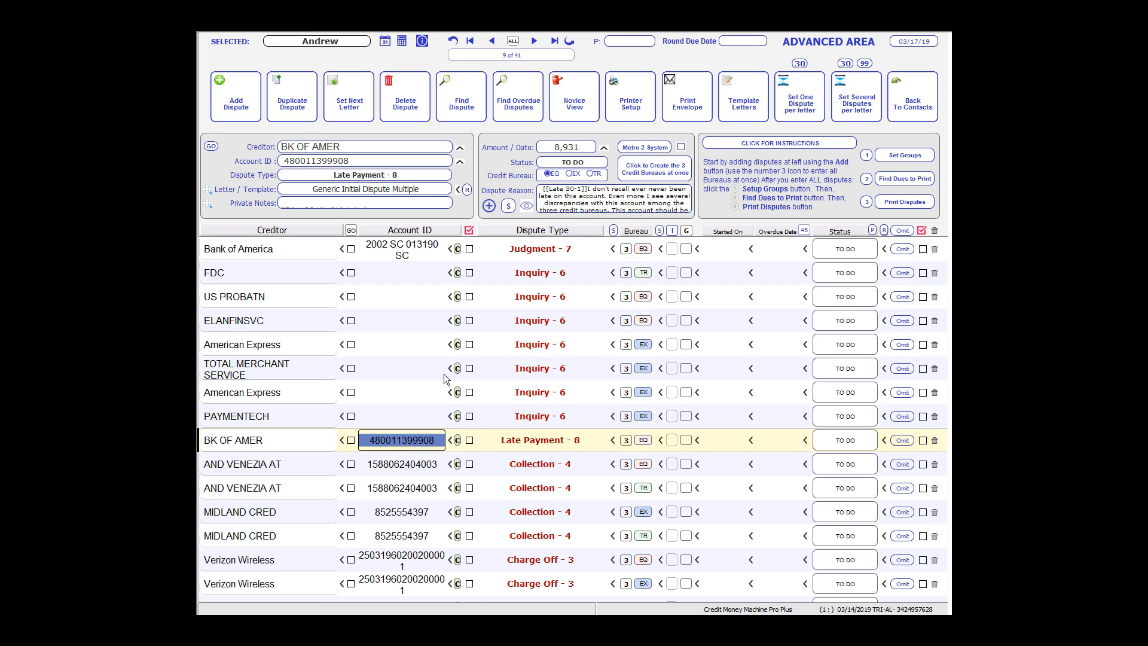
{"action": "left_click", "coordinate": [397, 468]}
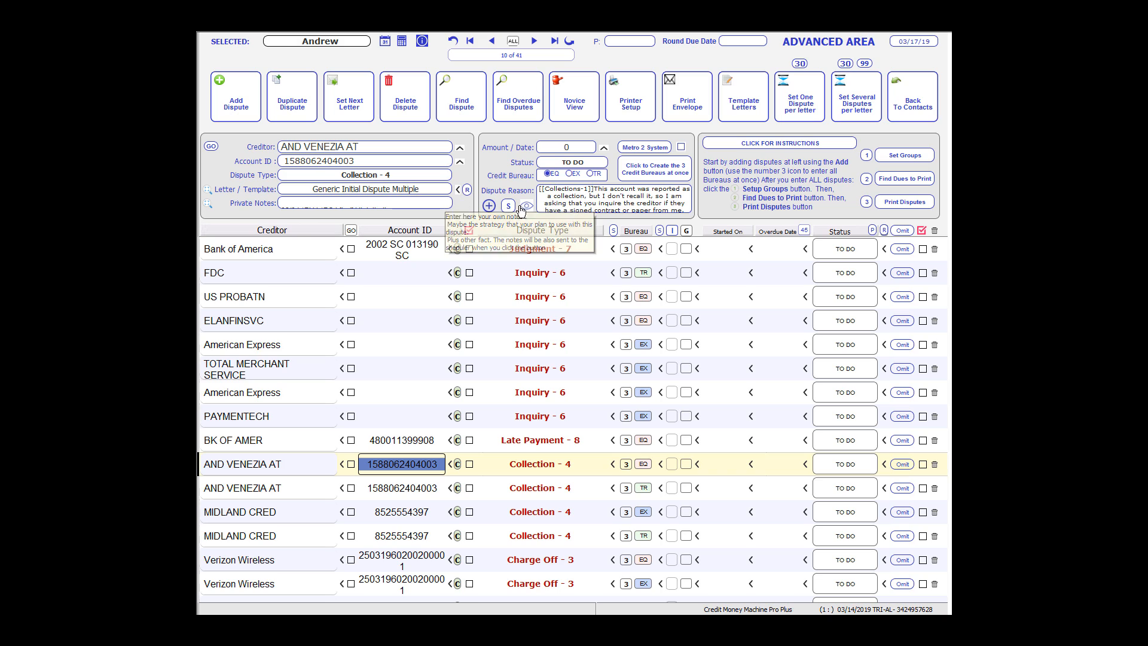
{"action": "left_click", "coordinate": [926, 96]}
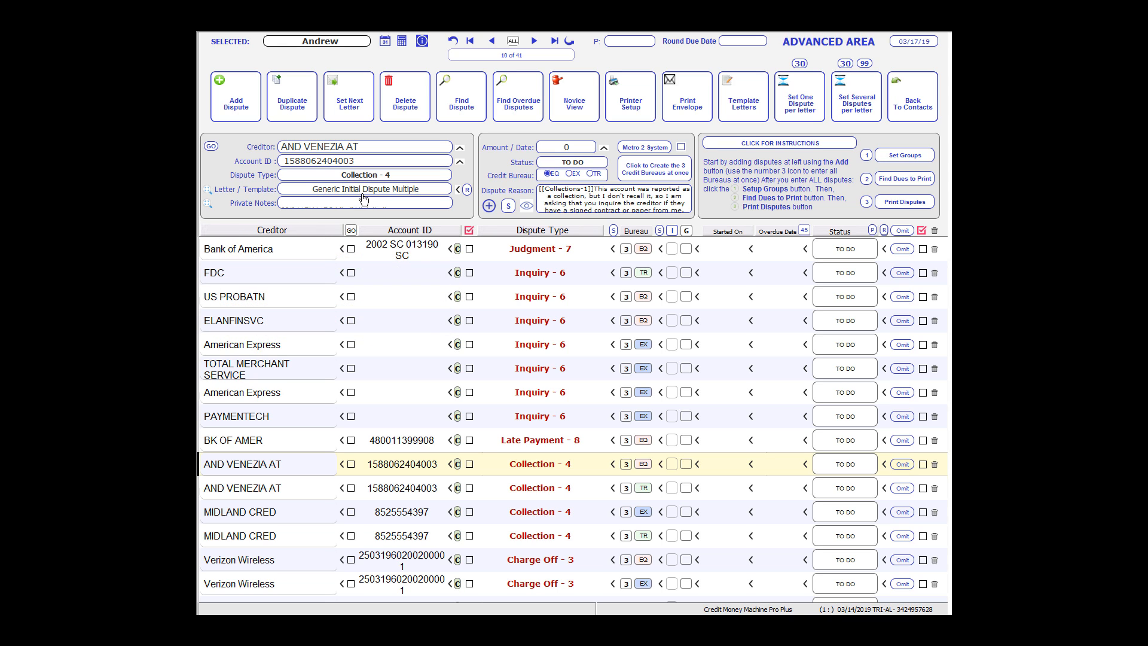
{"action": "left_click", "coordinate": [390, 281]}
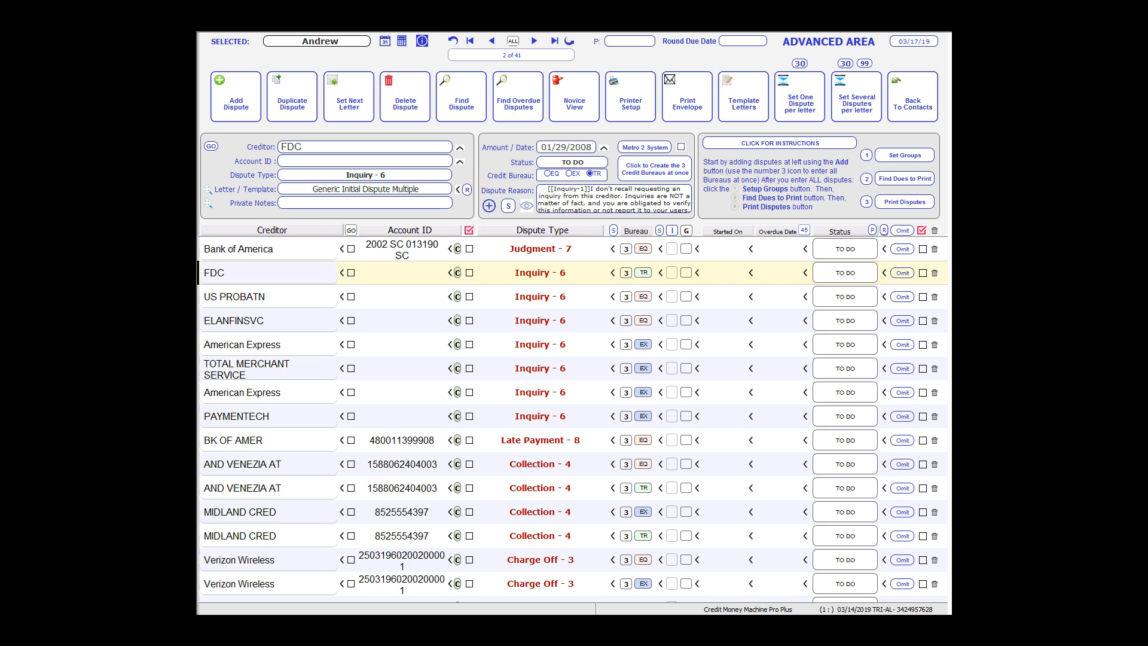
- Return to contacts, exit the Dispute Center with NO SEARCH, and reopen Advance Area at dispute 1 of 41
{"action": "left_click", "coordinate": [923, 111]}
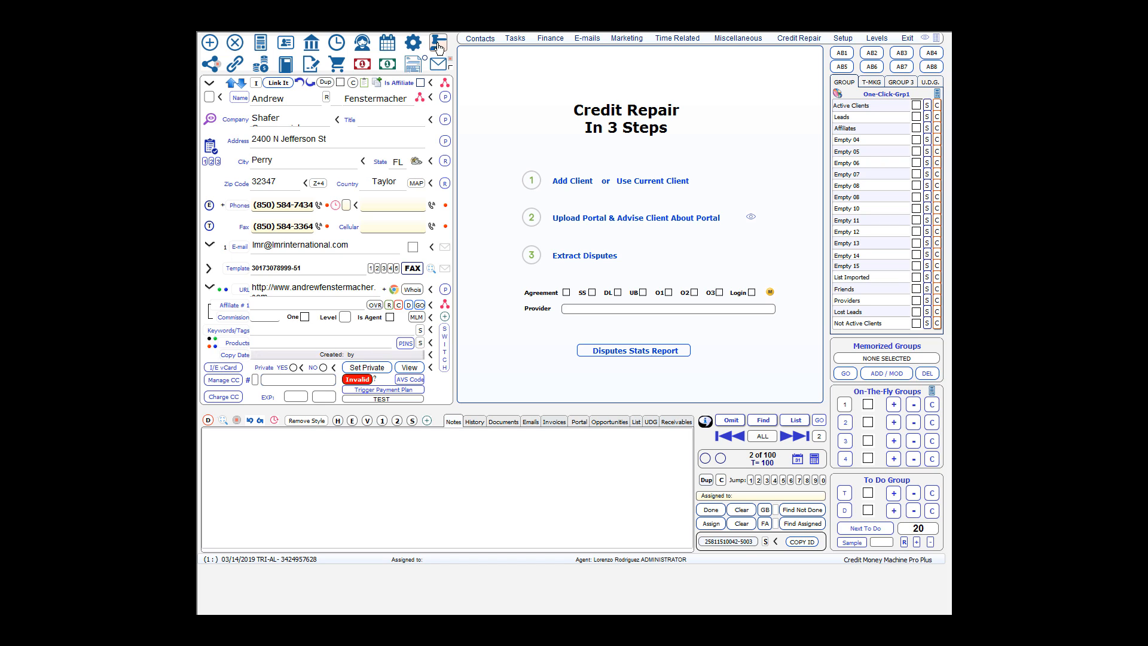
{"action": "left_click", "coordinate": [439, 45]}
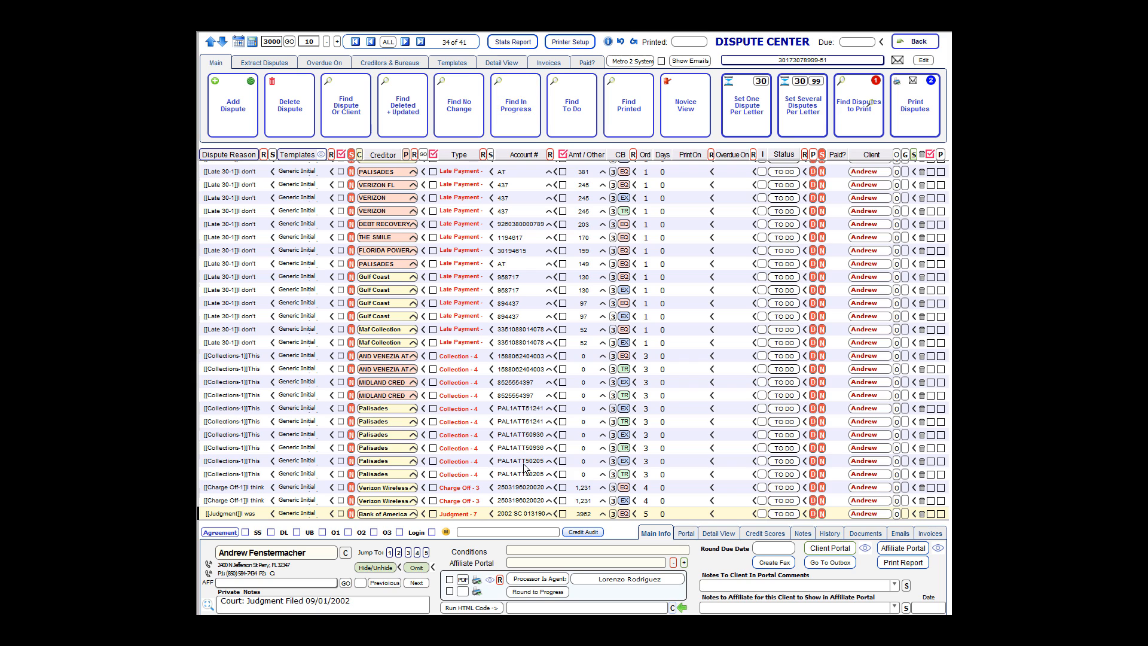
{"action": "left_click", "coordinate": [921, 45]}
{"action": "left_click", "coordinate": [868, 333]}
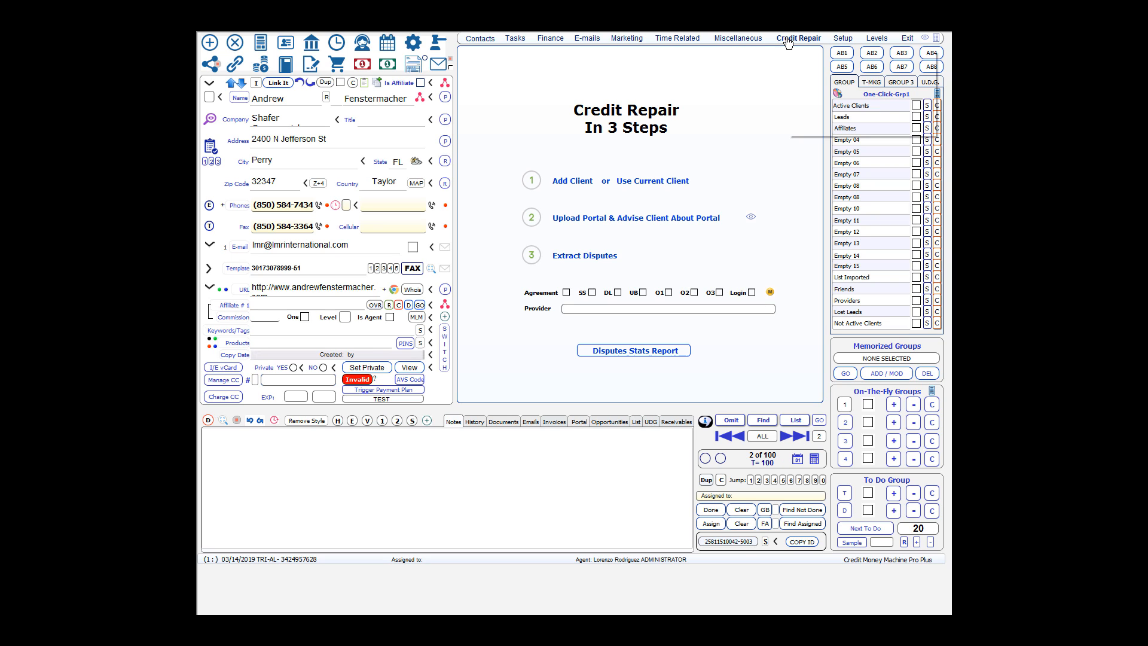
{"action": "left_click", "coordinate": [785, 39]}
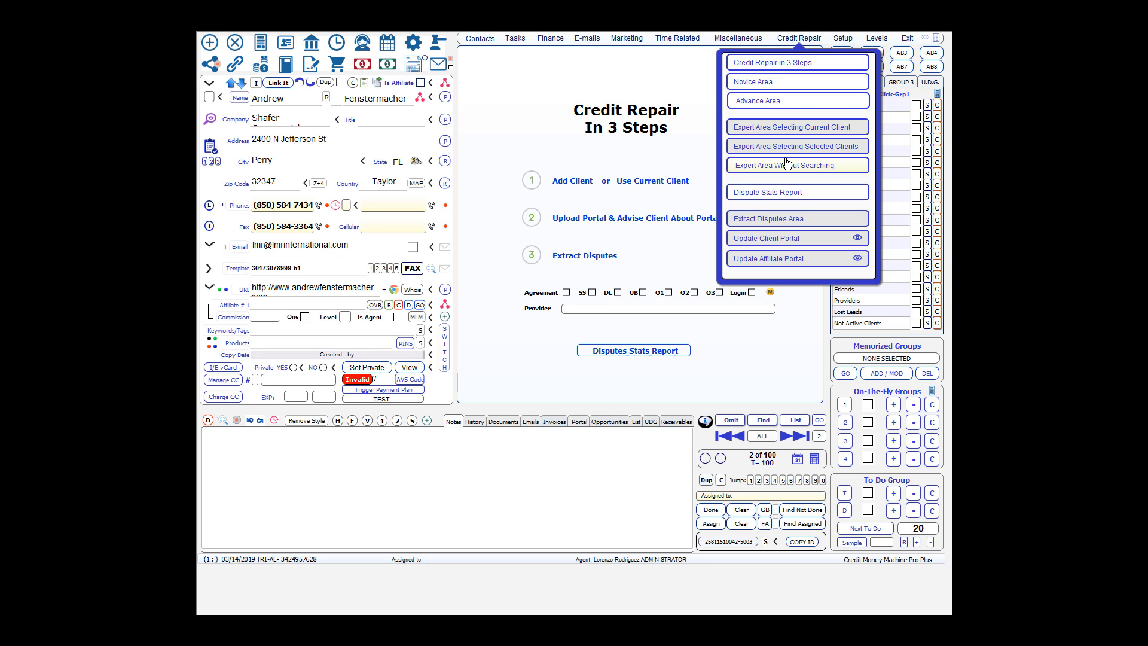
{"action": "left_click", "coordinate": [770, 100]}
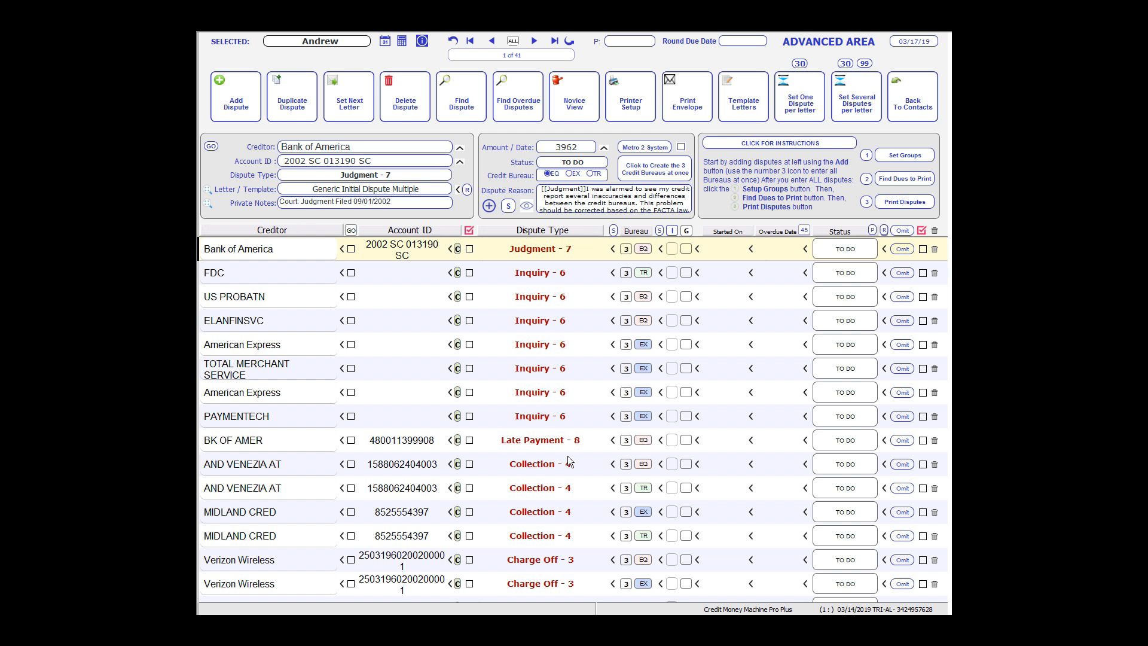
{"action": "left_click", "coordinate": [402, 586]}
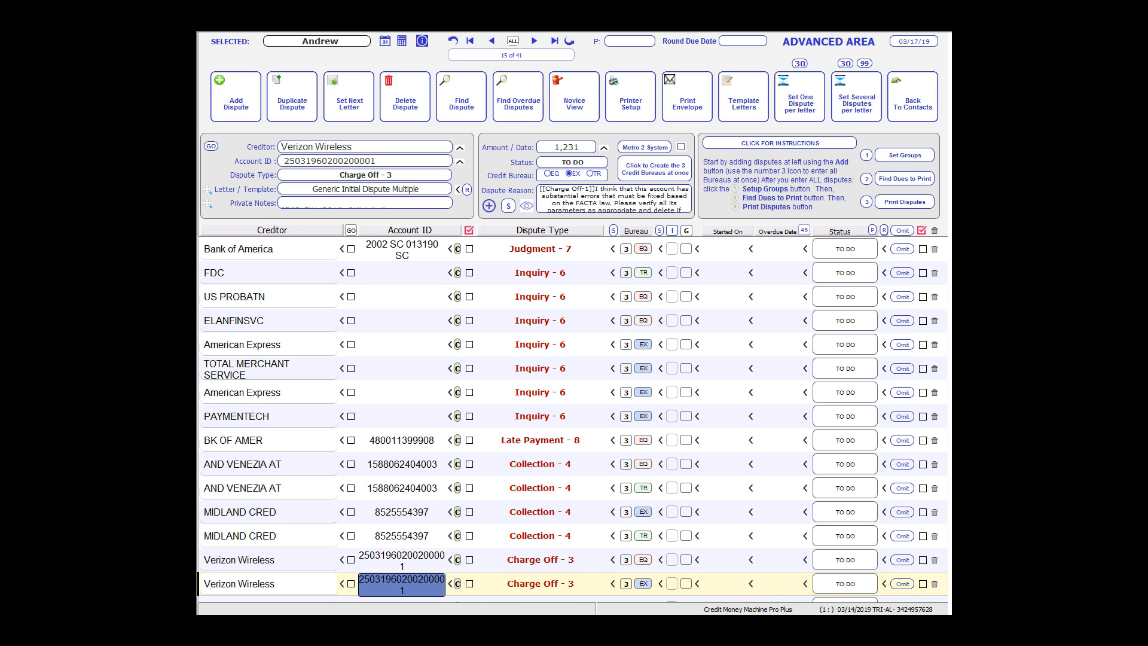
{"action": "left_click", "coordinate": [946, 464]}
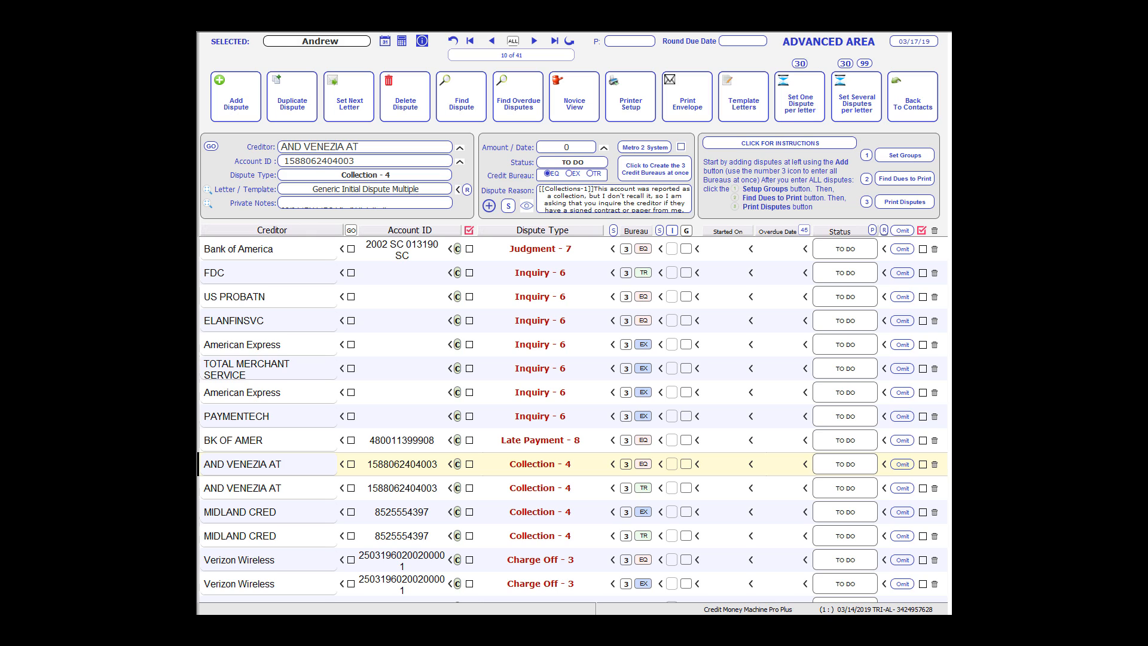
{"action": "left_click", "coordinate": [944, 272]}
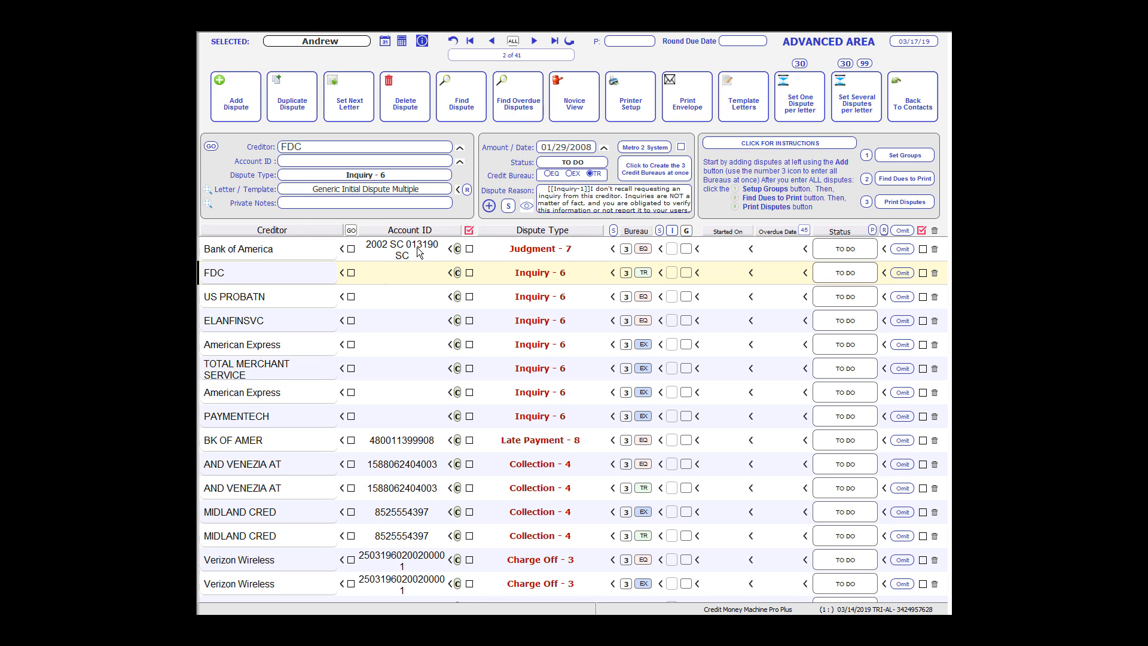
{"action": "left_click", "coordinate": [407, 297]}
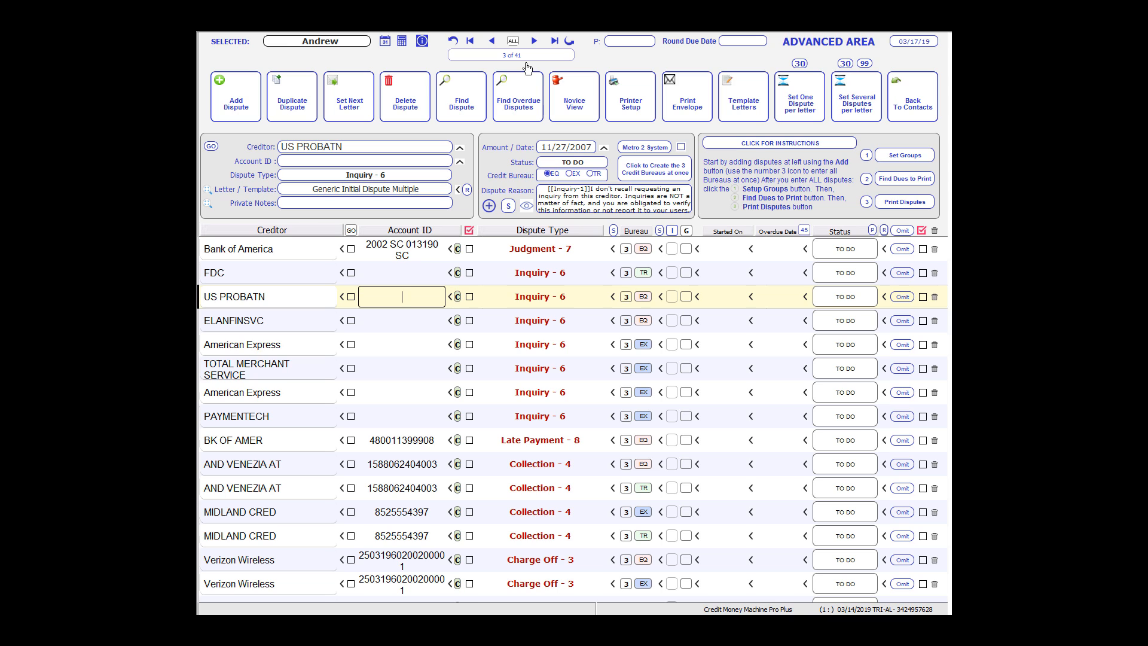
{"action": "left_click", "coordinate": [555, 40]}
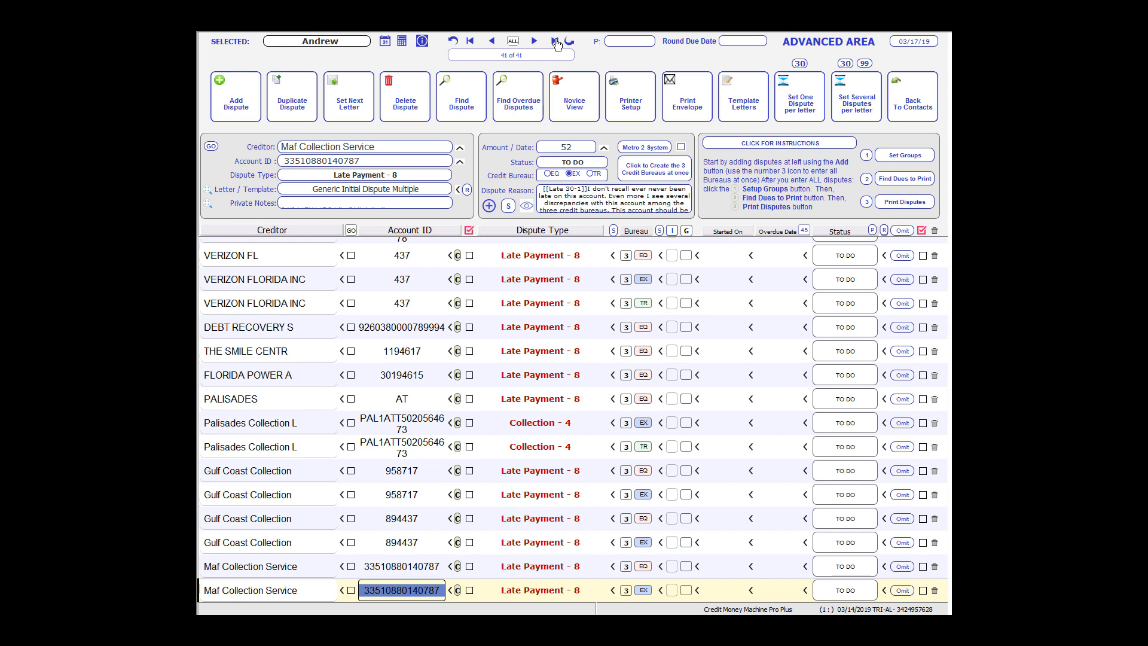
{"action": "left_click", "coordinate": [470, 42]}
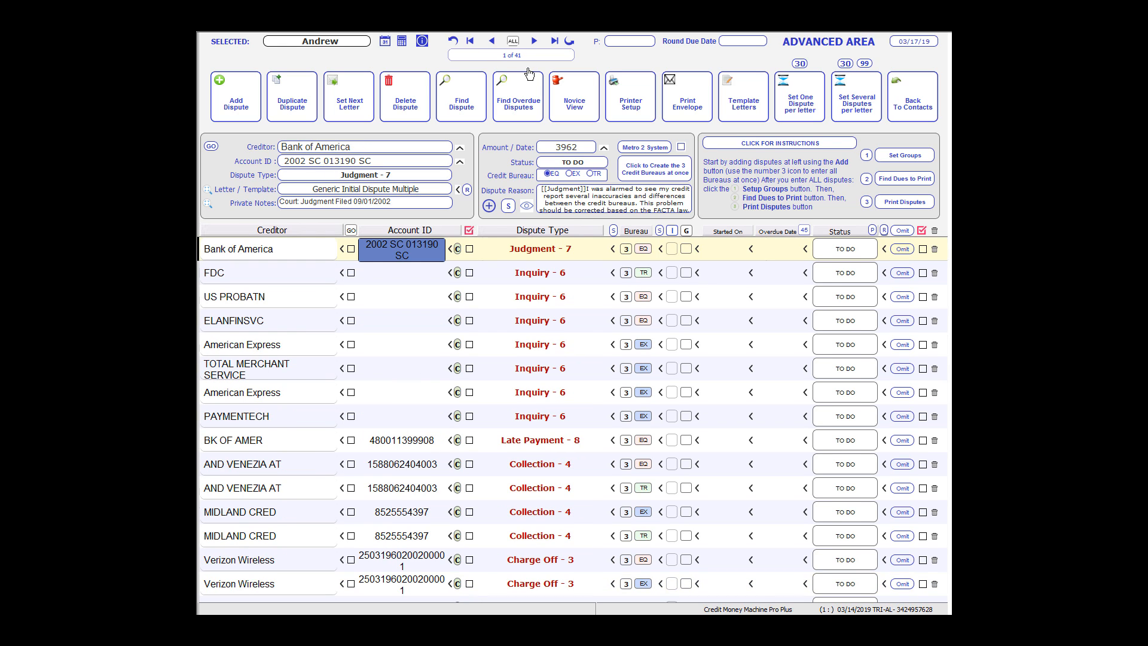
{"action": "left_click", "coordinate": [396, 443]}
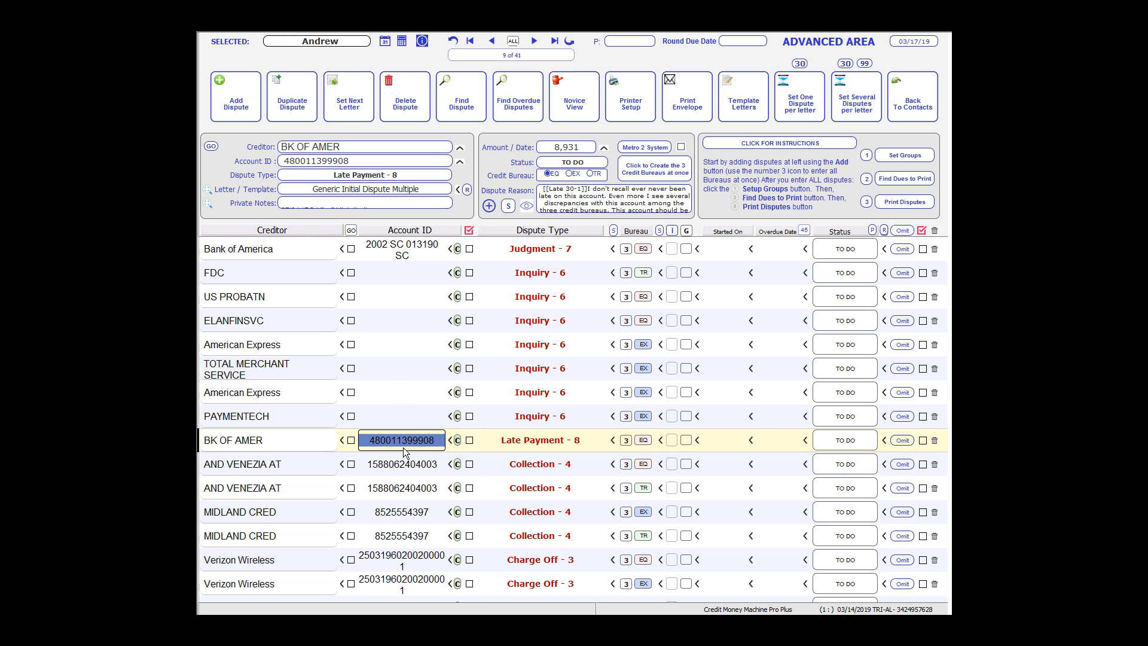
{"action": "left_click", "coordinate": [418, 443]}
{"action": "type", "text": "hgjhg"}
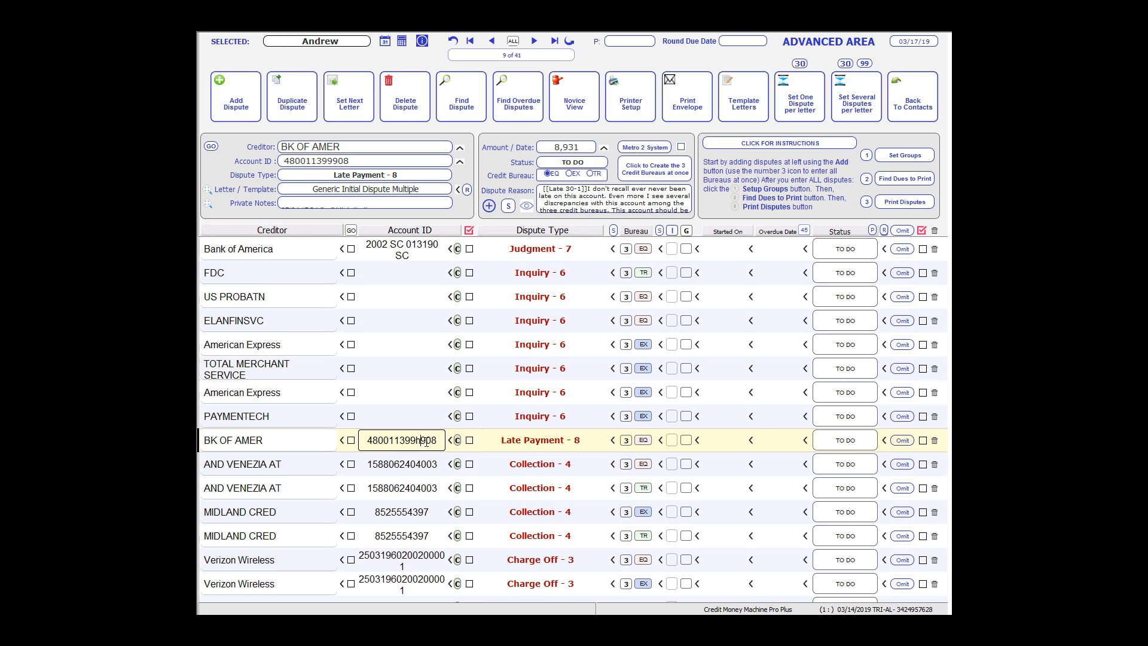
{"action": "left_click", "coordinate": [453, 41]}
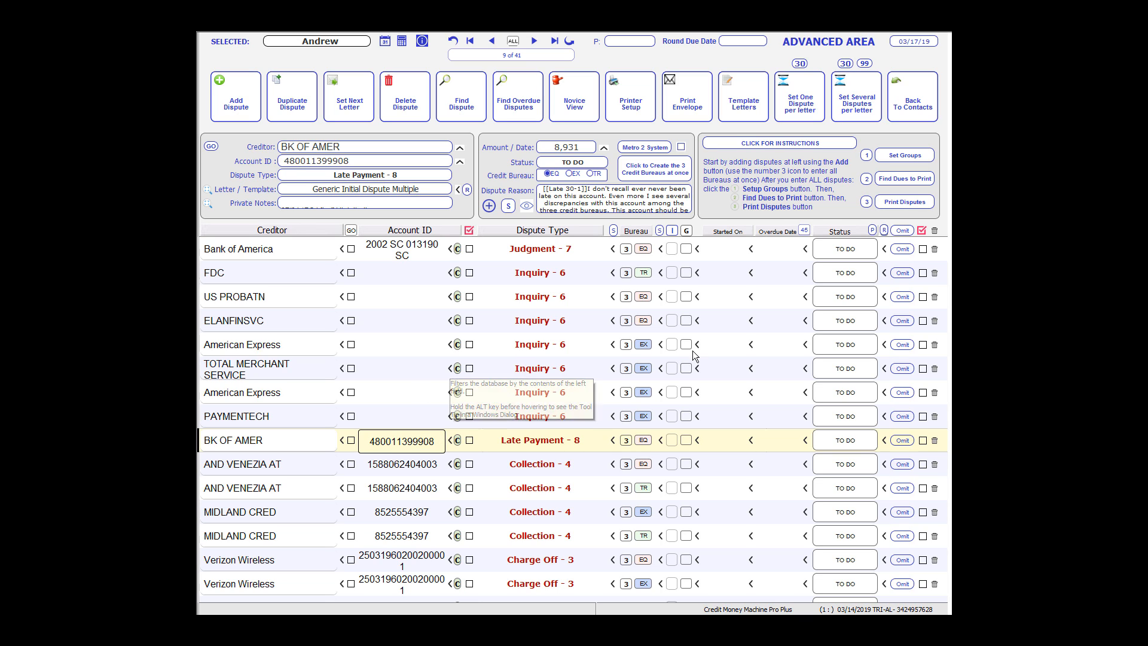
- Omit all Inquiry - 6 disputes using the US PROBATN row's dispute-type filter, leaving 34
{"action": "left_click", "coordinate": [717, 297]}
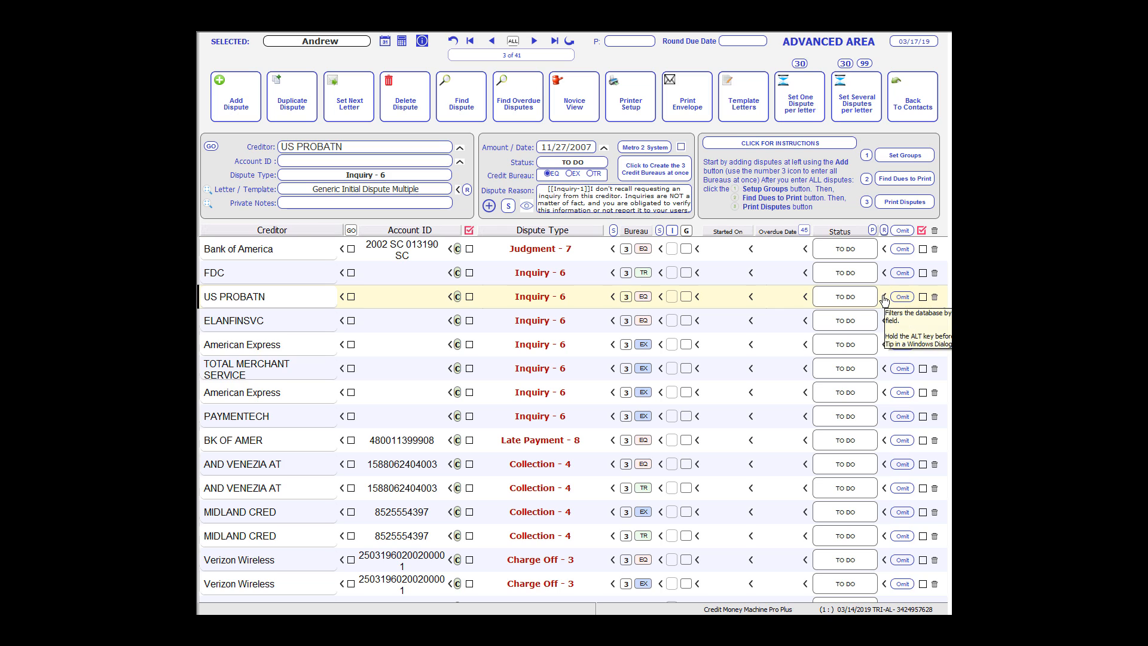
{"action": "left_click", "coordinate": [612, 298]}
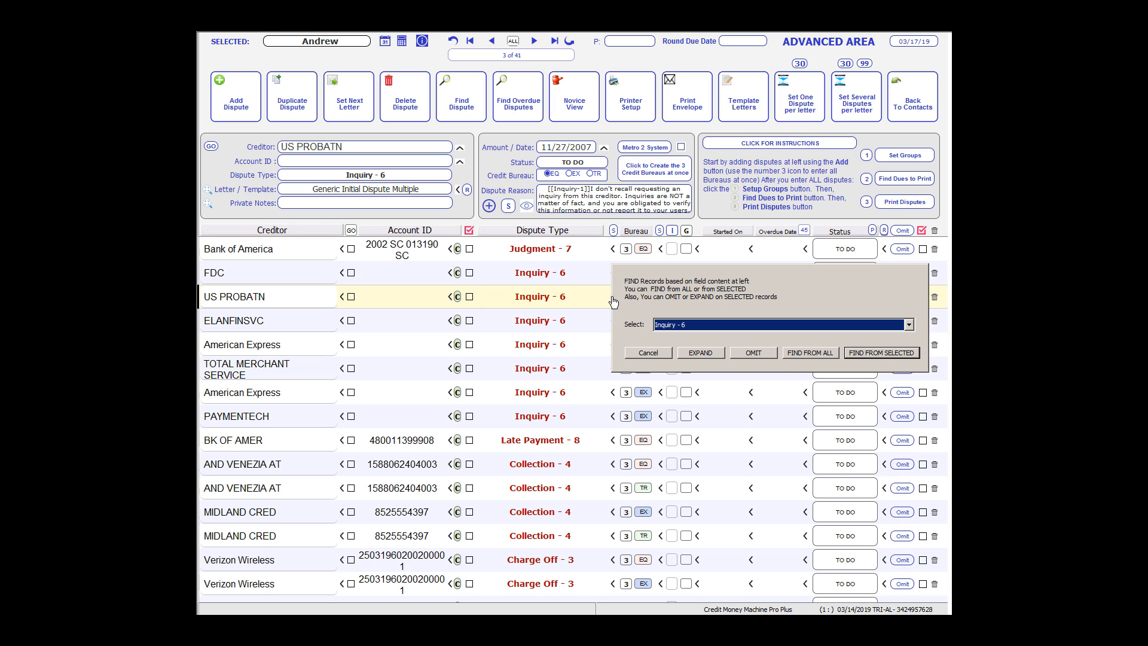
{"action": "left_click", "coordinate": [754, 352]}
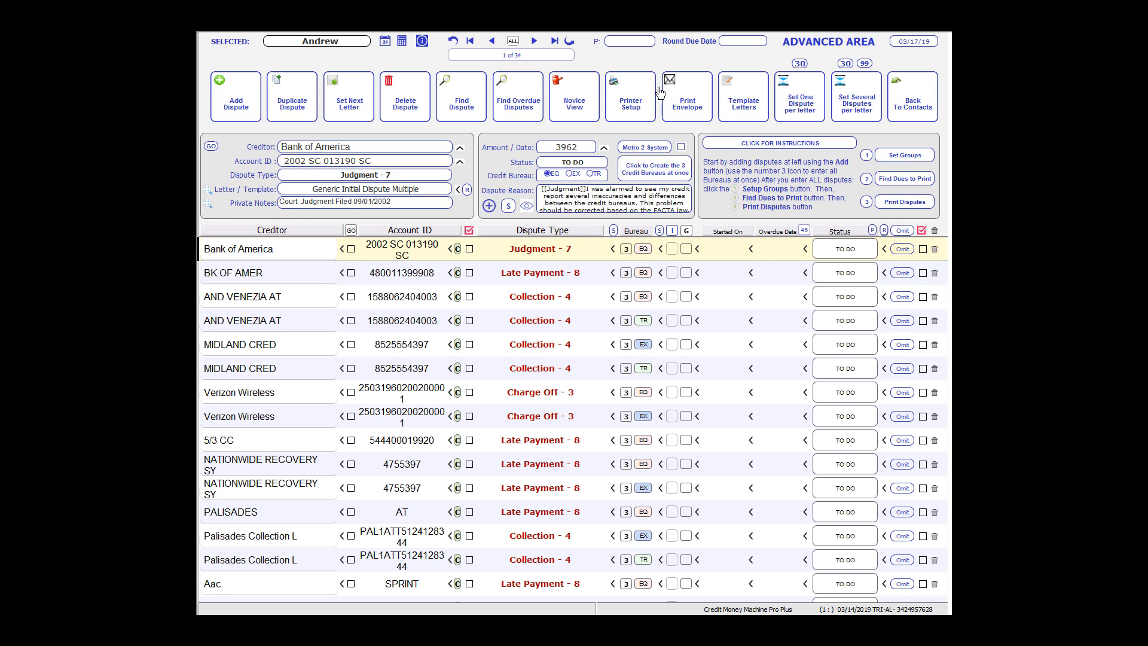
{"action": "left_click", "coordinate": [512, 41]}
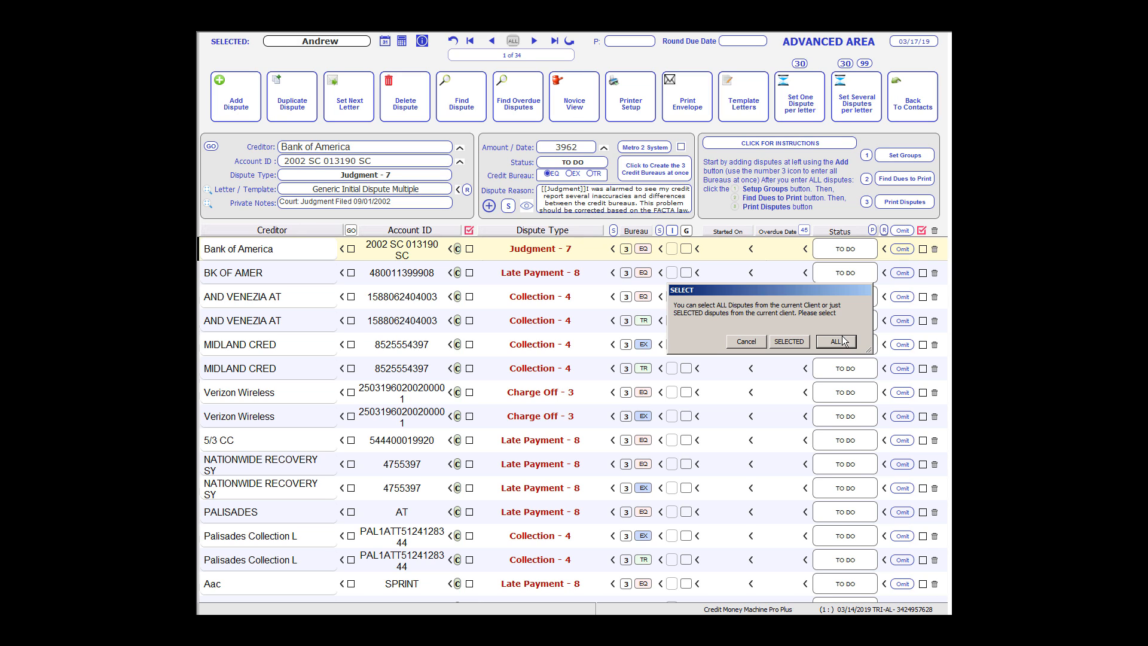
{"action": "left_click", "coordinate": [836, 342]}
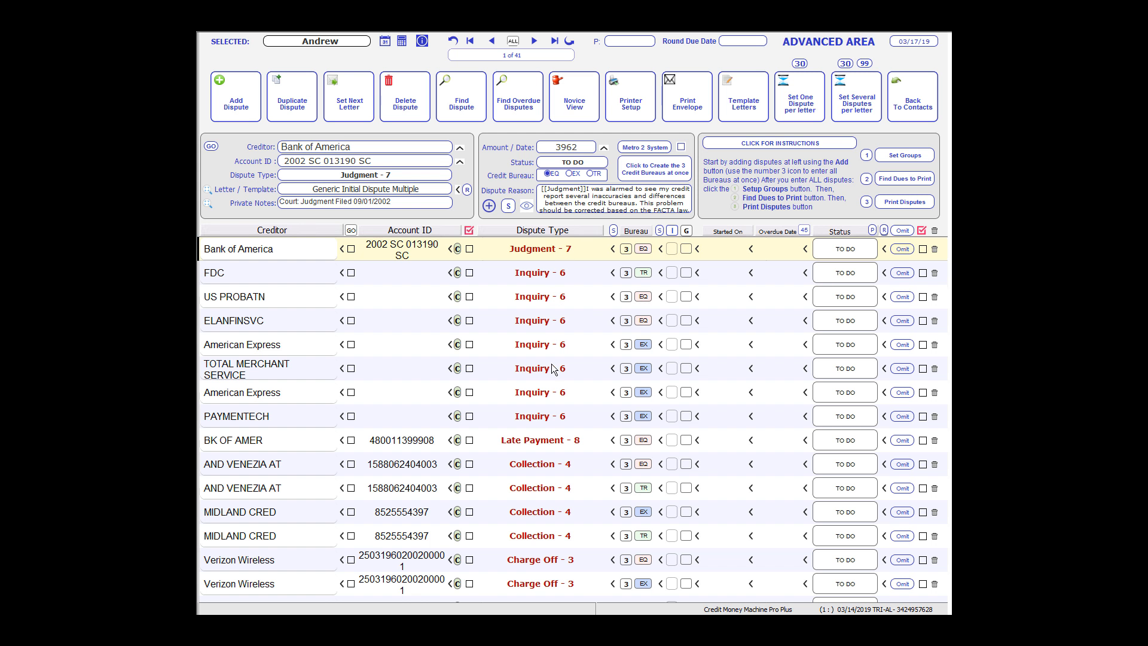
{"action": "mouse_move", "coordinate": [333, 48]}
{"action": "left_click", "coordinate": [613, 273]}
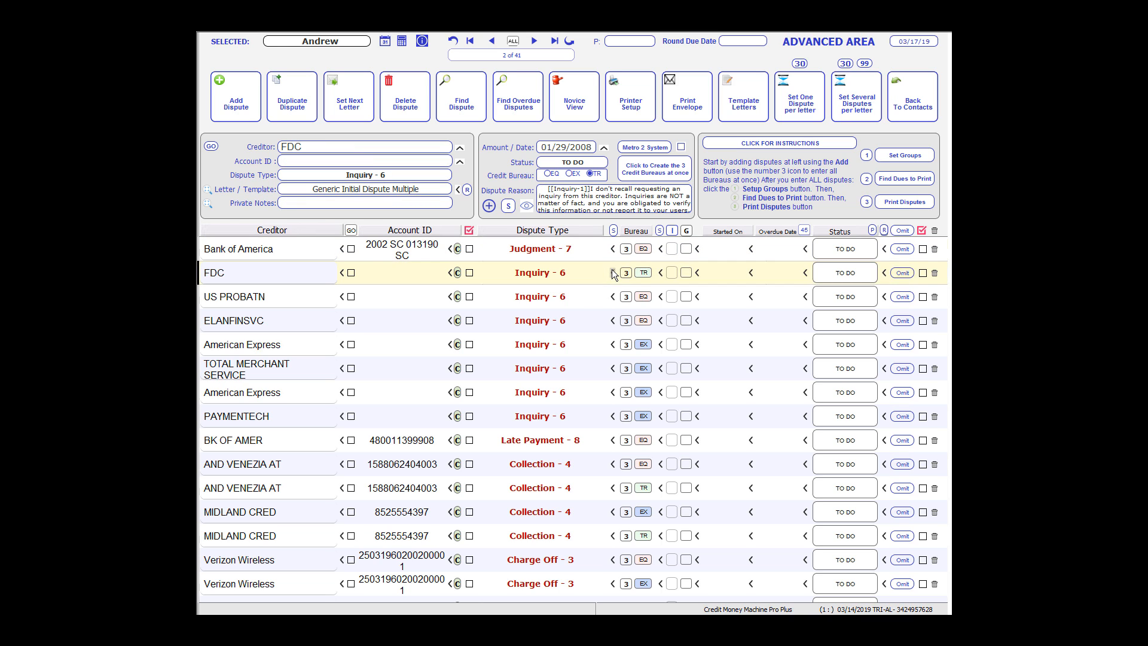
{"action": "left_click", "coordinate": [763, 350]}
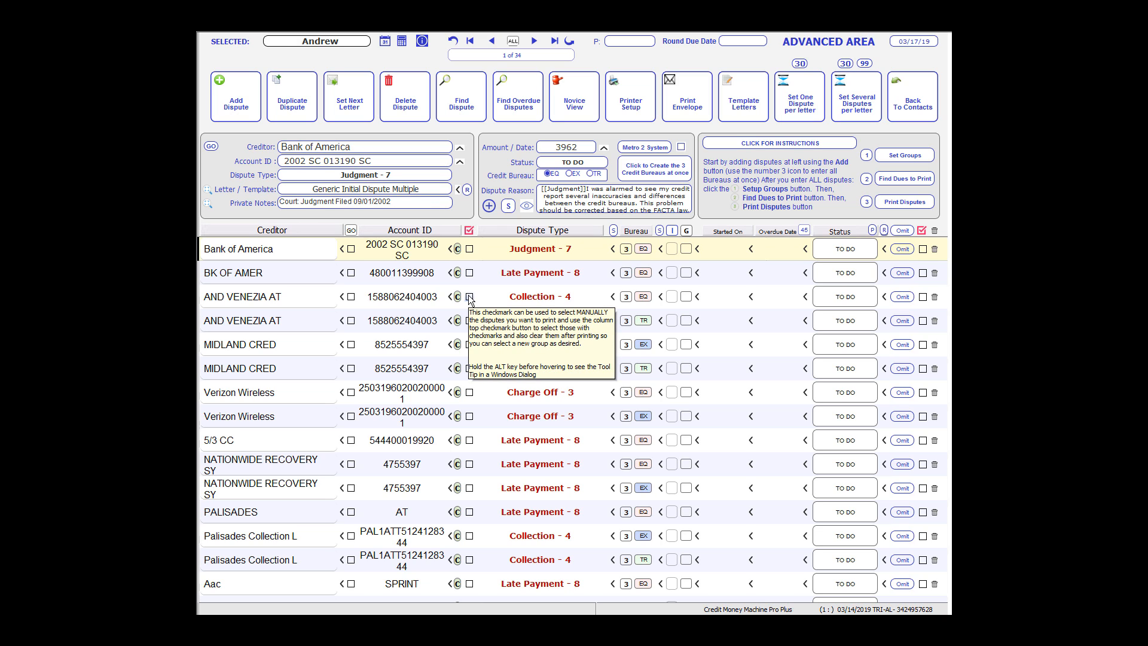
{"action": "left_click", "coordinate": [471, 250]}
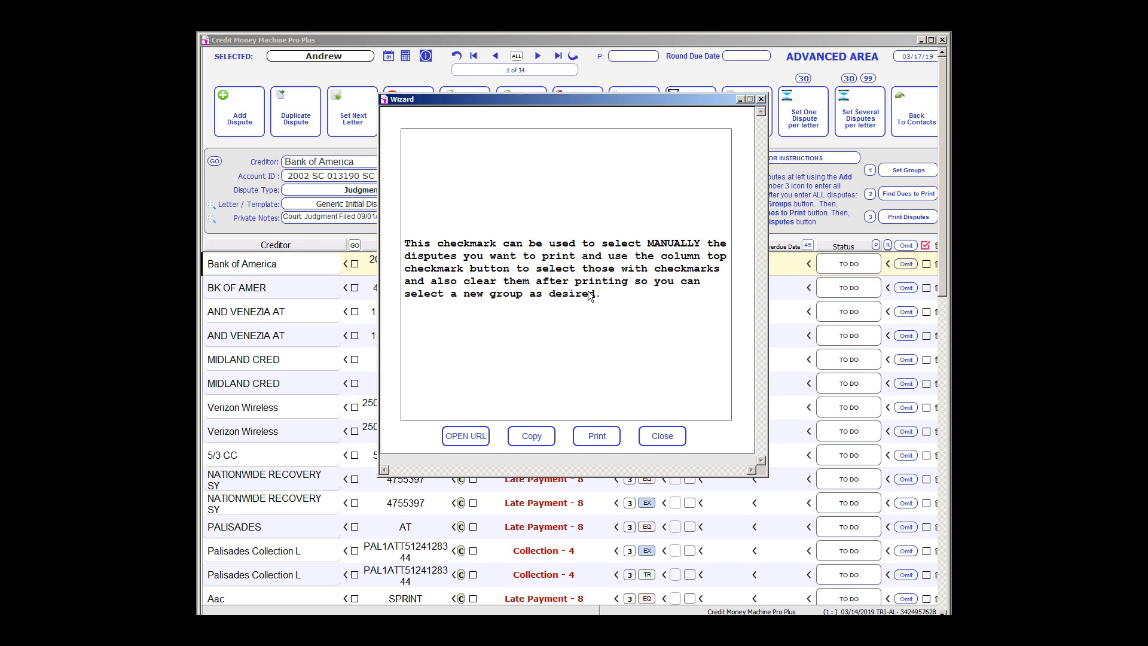
{"action": "left_click", "coordinate": [663, 436]}
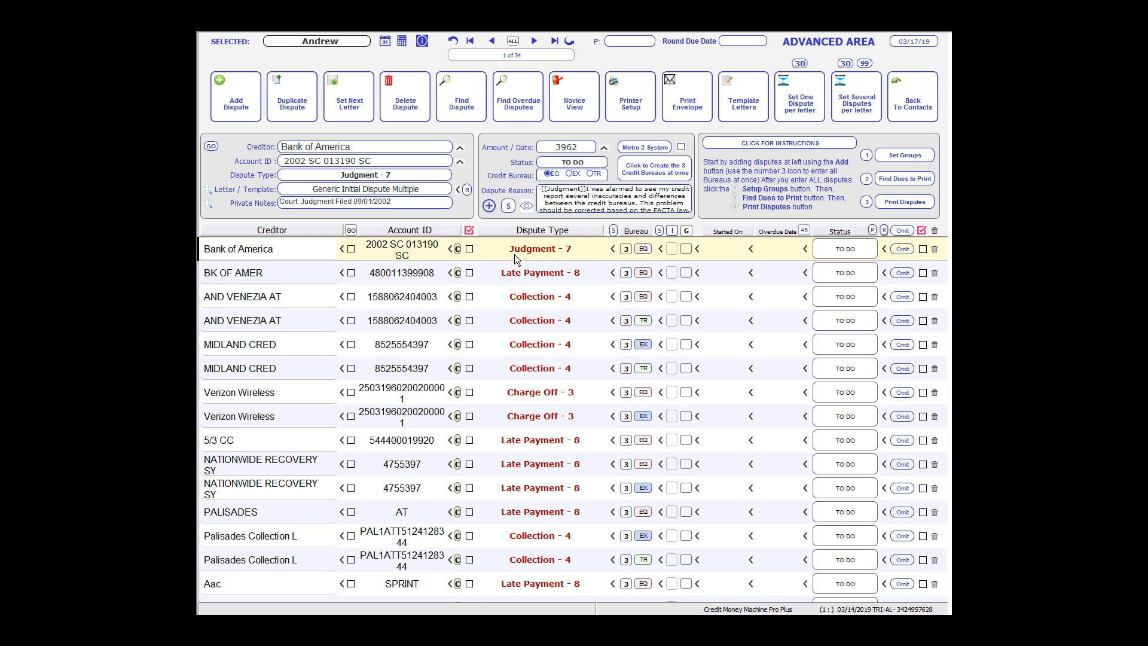
- Checkmark, then clear, the Bank of America, BK OF AMER and AND VENEZIA AT disputes
{"action": "left_click", "coordinate": [470, 249]}
{"action": "left_click", "coordinate": [469, 274]}
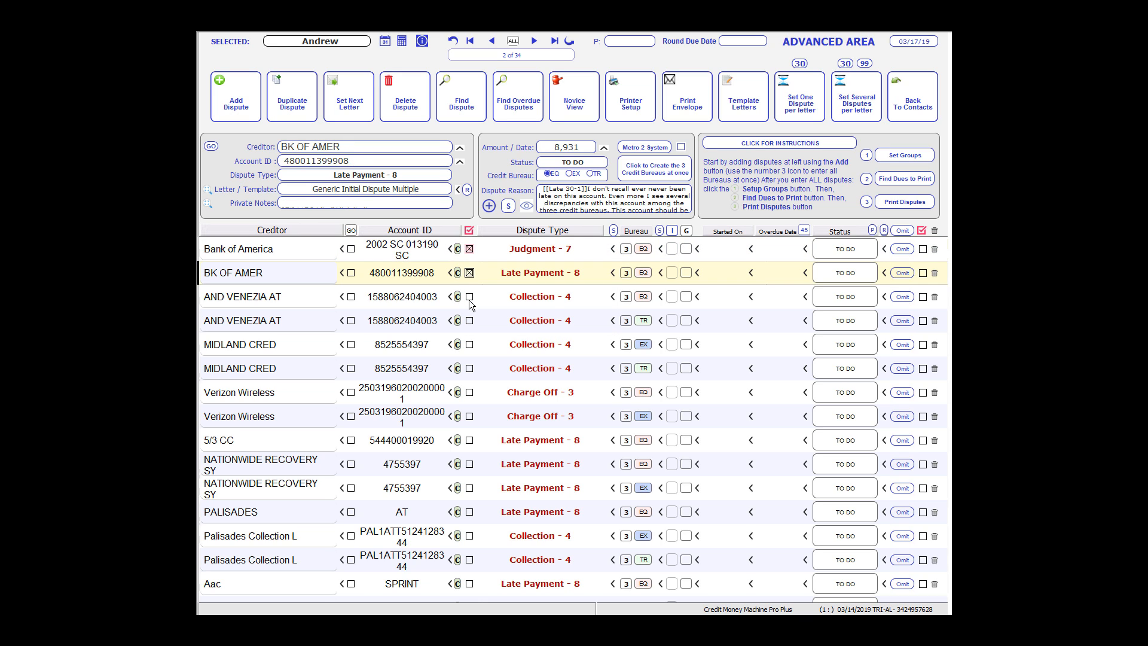
{"action": "left_click", "coordinate": [469, 297]}
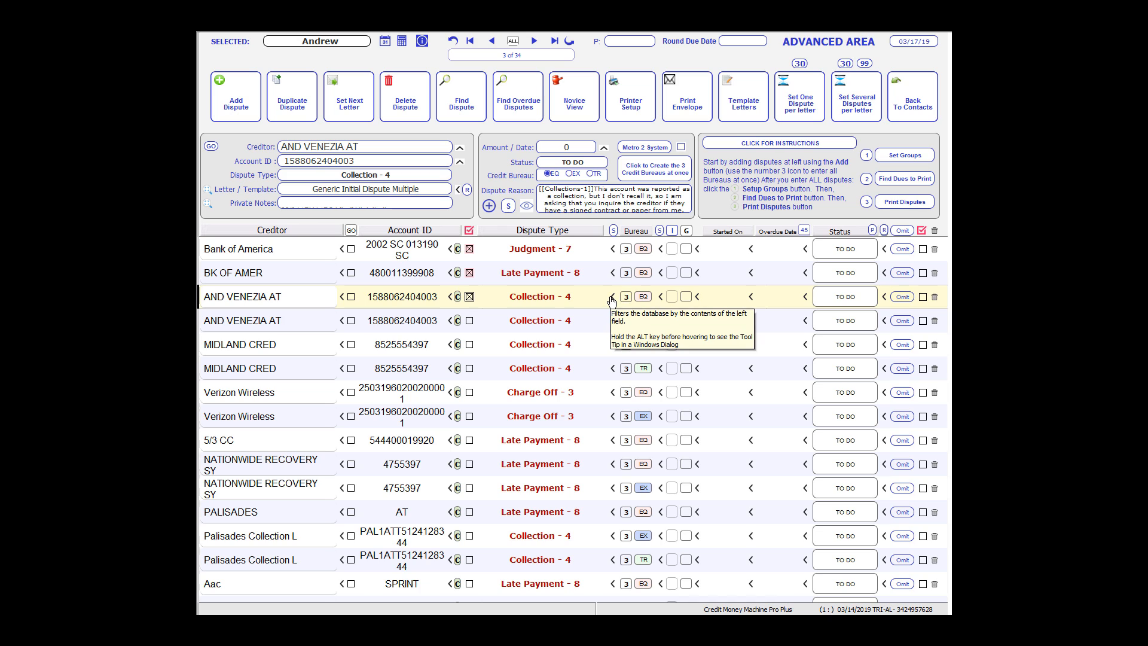
{"action": "left_click", "coordinate": [469, 297]}
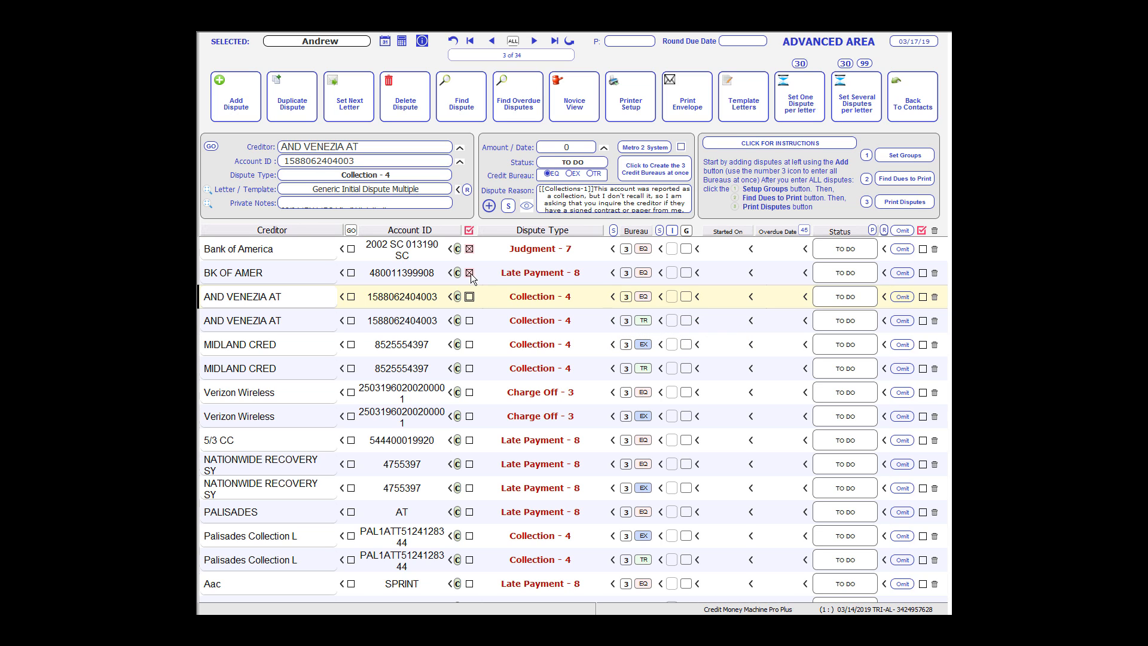
{"action": "left_click", "coordinate": [470, 272]}
{"action": "left_click", "coordinate": [470, 249]}
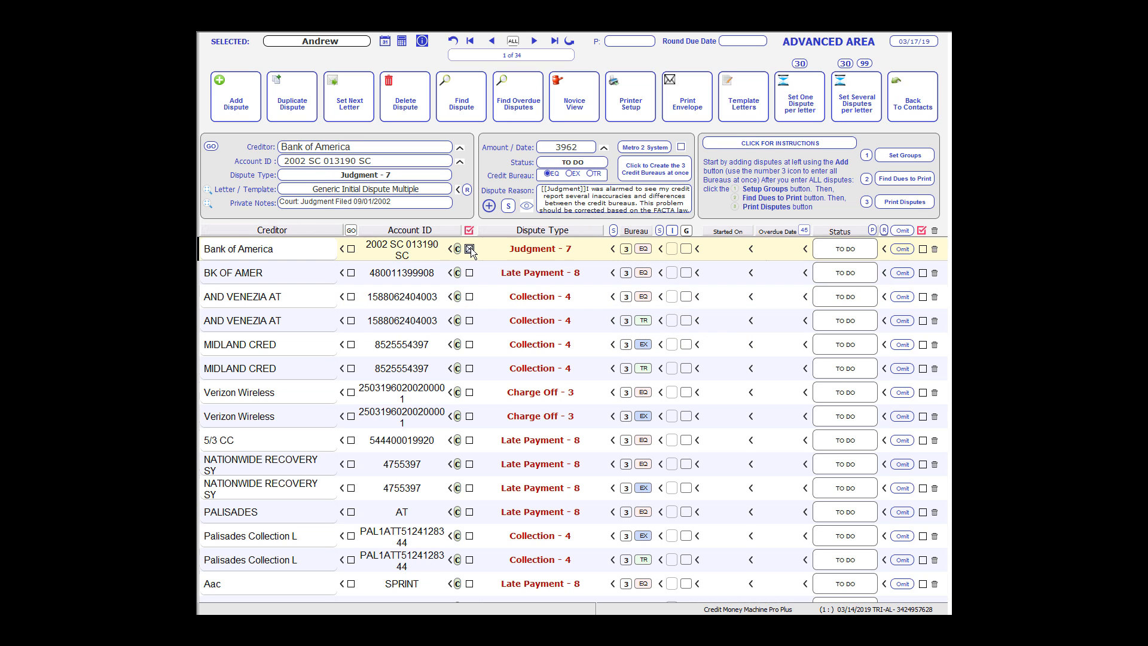
{"action": "left_click", "coordinate": [613, 297]}
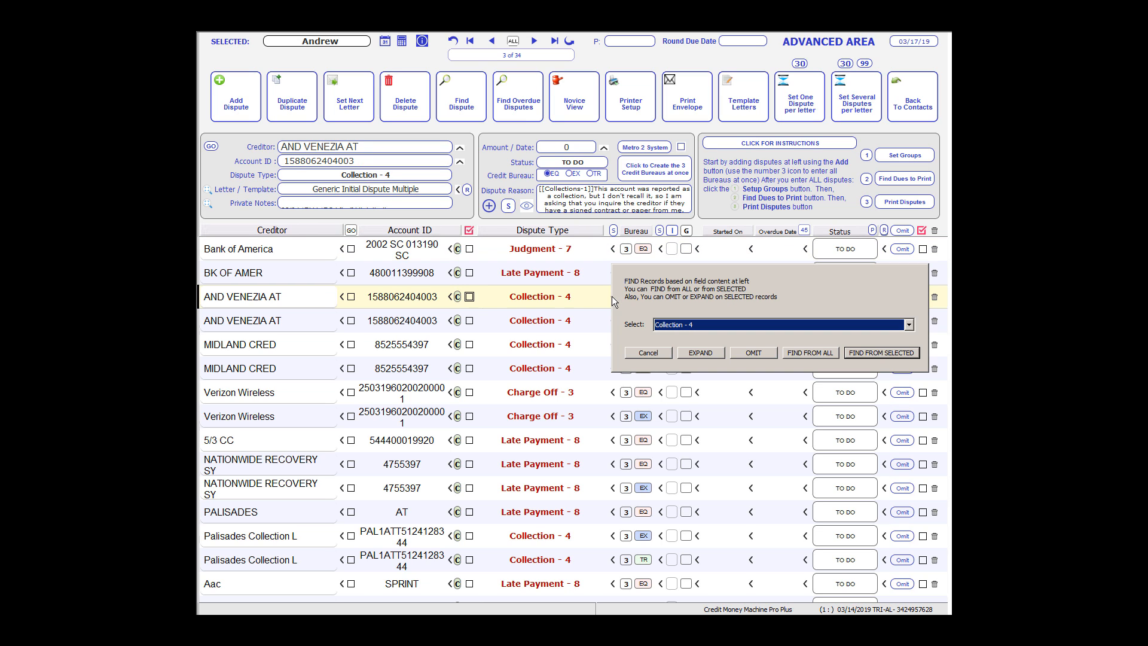
{"action": "left_click", "coordinate": [876, 353]}
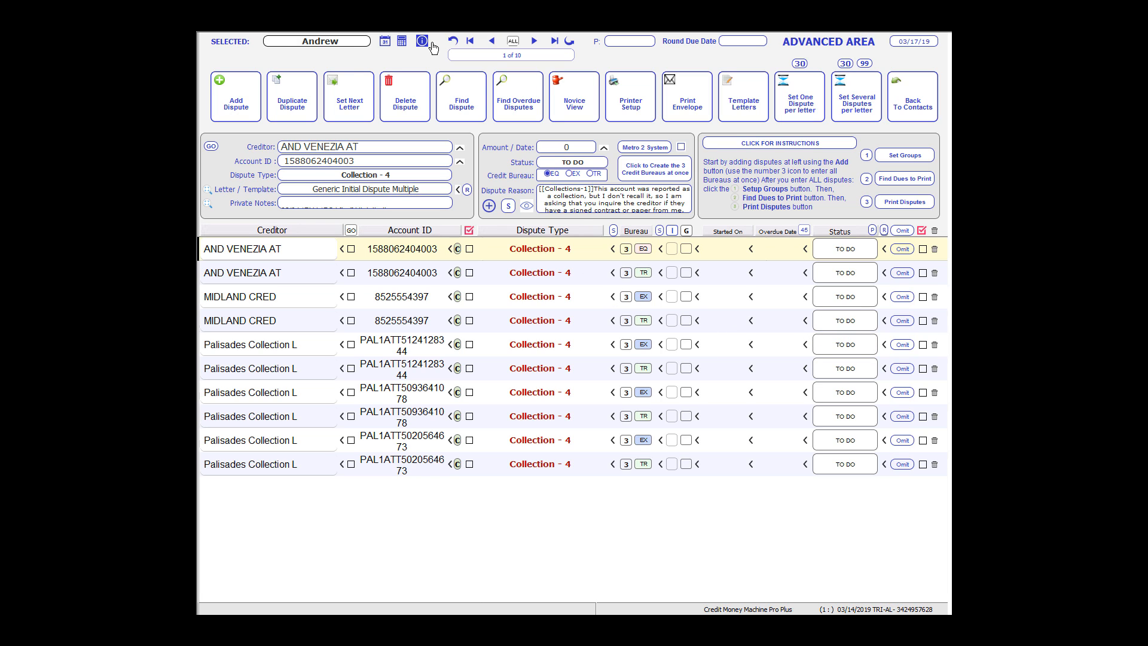
{"action": "left_click", "coordinate": [352, 45]}
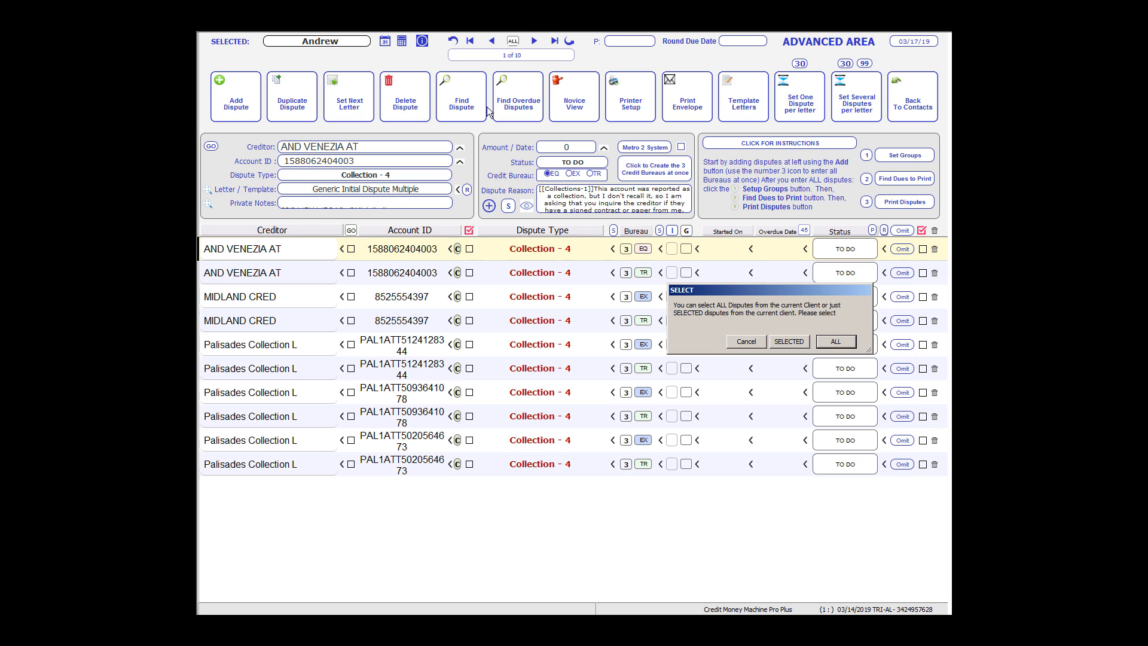
{"action": "left_click", "coordinate": [839, 341]}
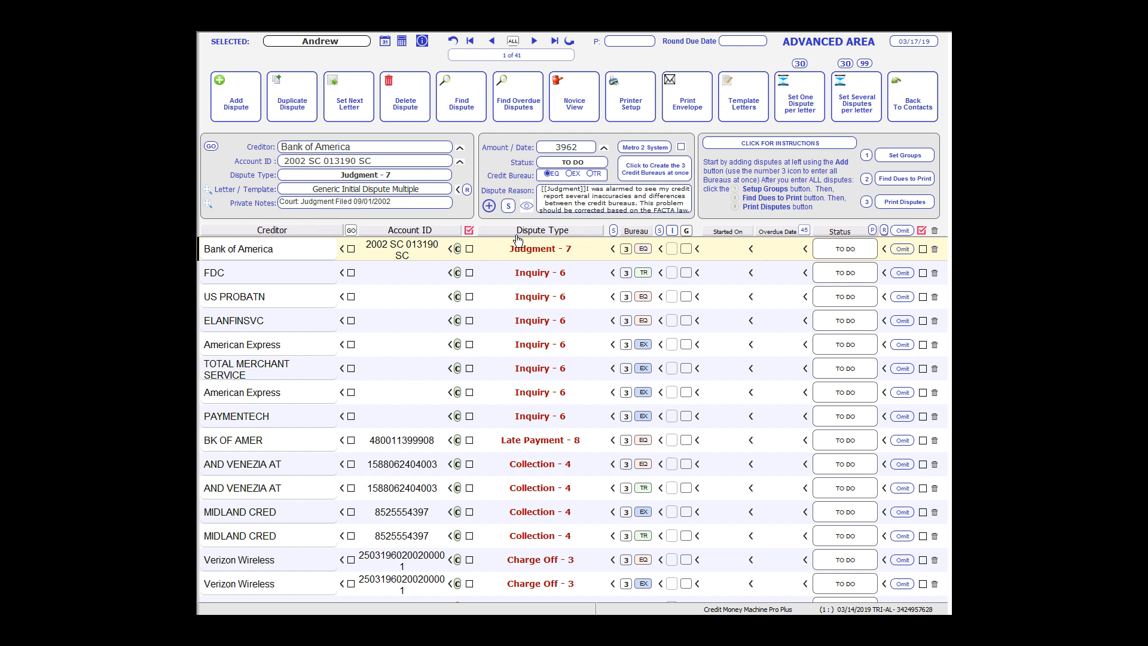
{"action": "left_click", "coordinate": [612, 273]}
{"action": "left_click", "coordinate": [752, 351]}
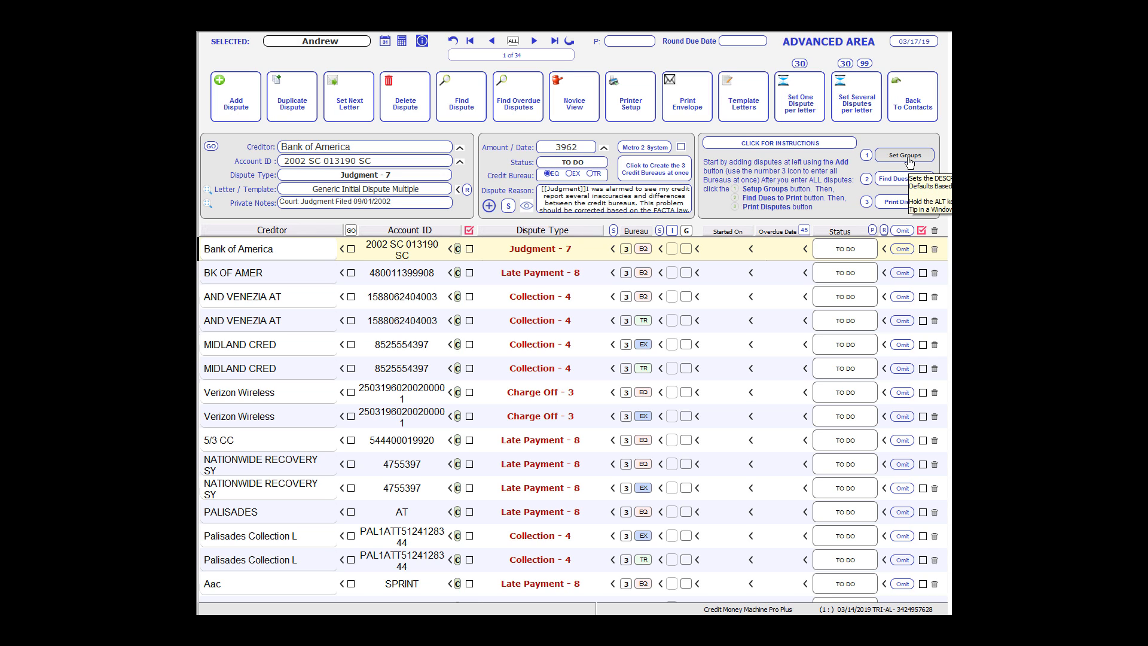
- Group the selected disputes into several-per-letter groups of up to 99, spaced 30 days apart
{"action": "left_click", "coordinate": [910, 207]}
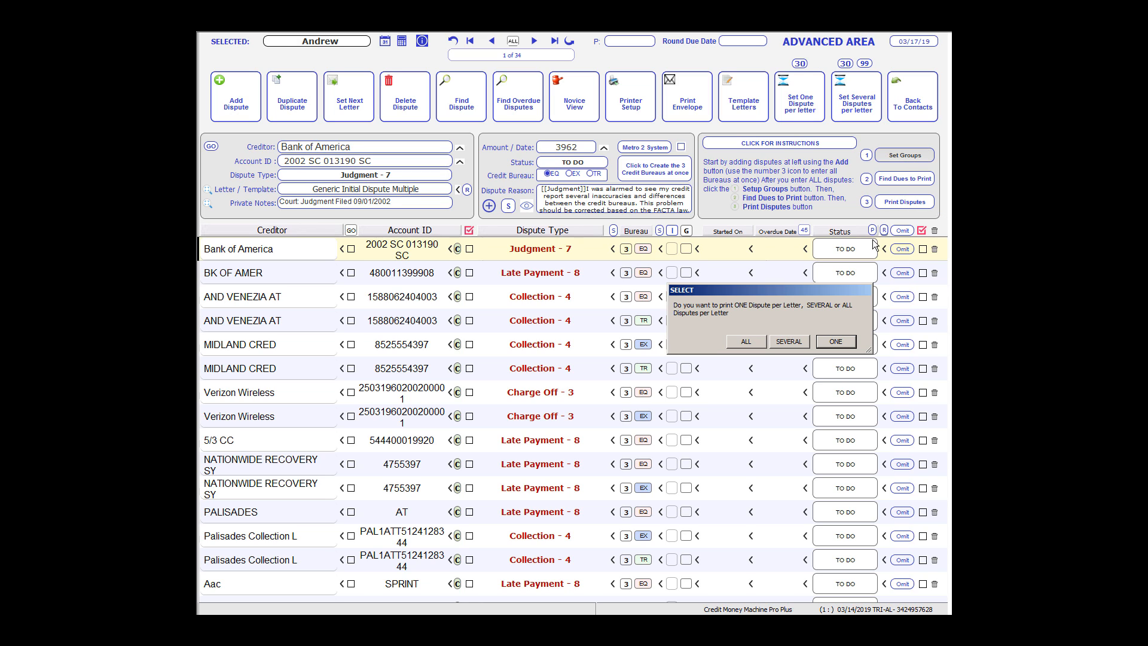
{"action": "left_click", "coordinate": [797, 341]}
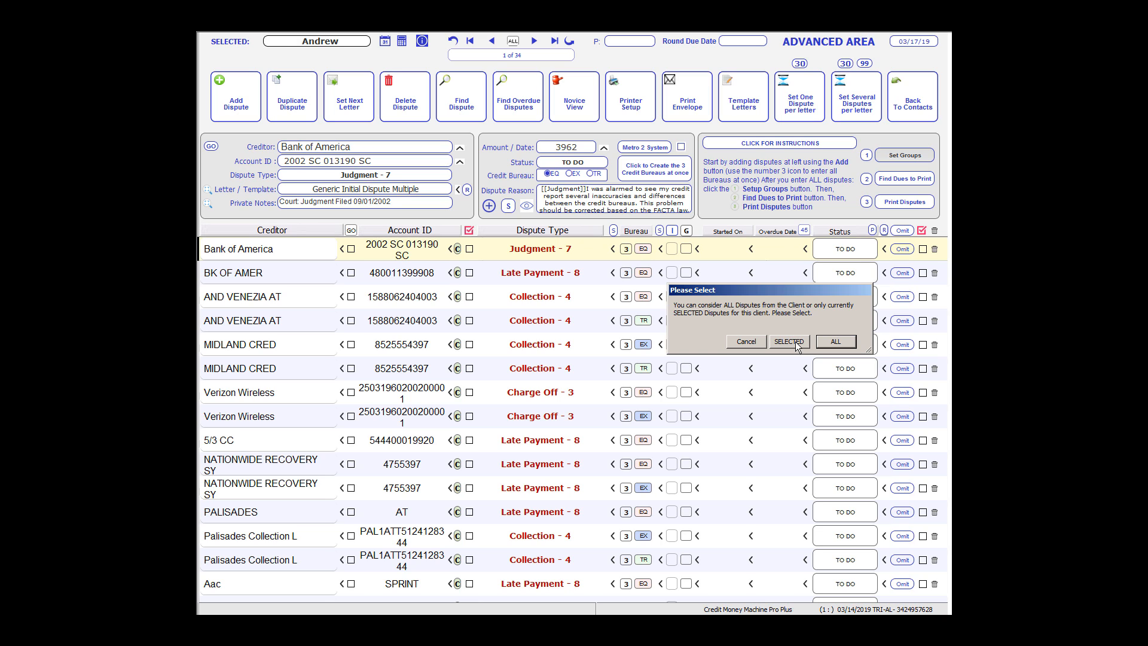
{"action": "left_click", "coordinate": [797, 346]}
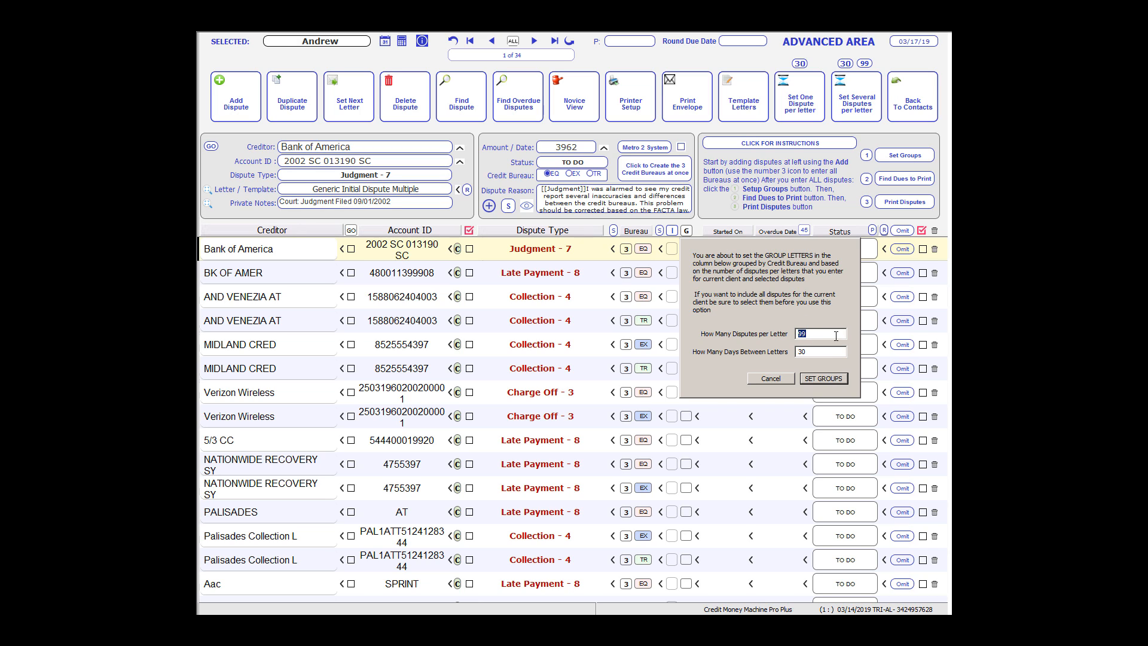
{"action": "left_click", "coordinate": [821, 376]}
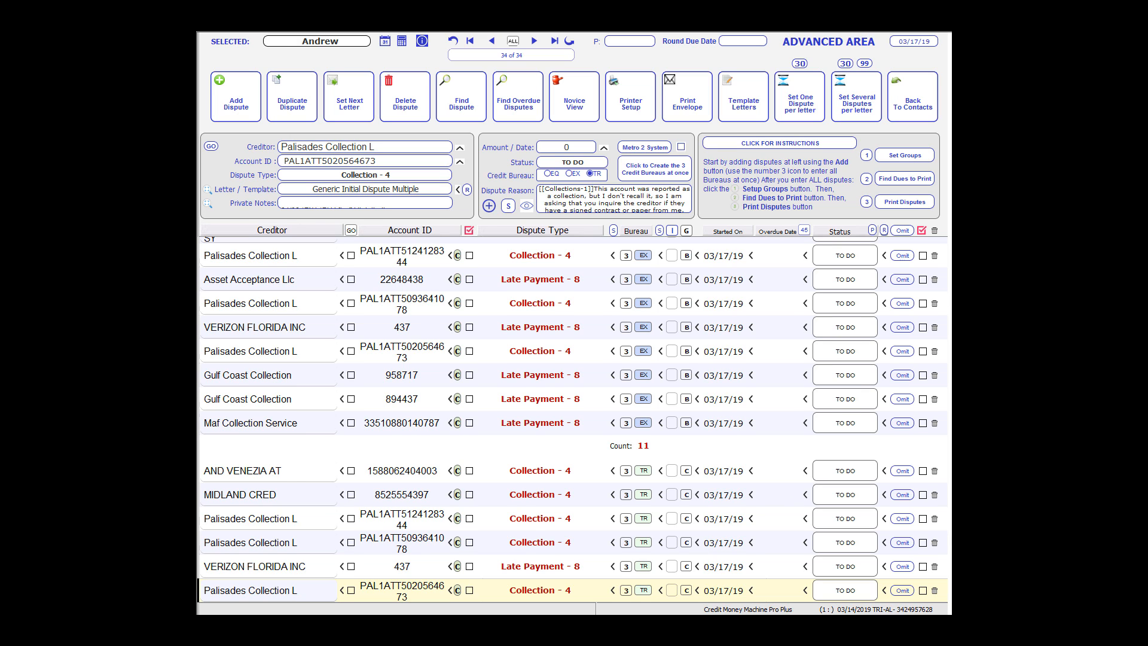
{"action": "scroll", "coordinate": [572, 420], "scroll_direction": "down", "scroll_amount": 1}
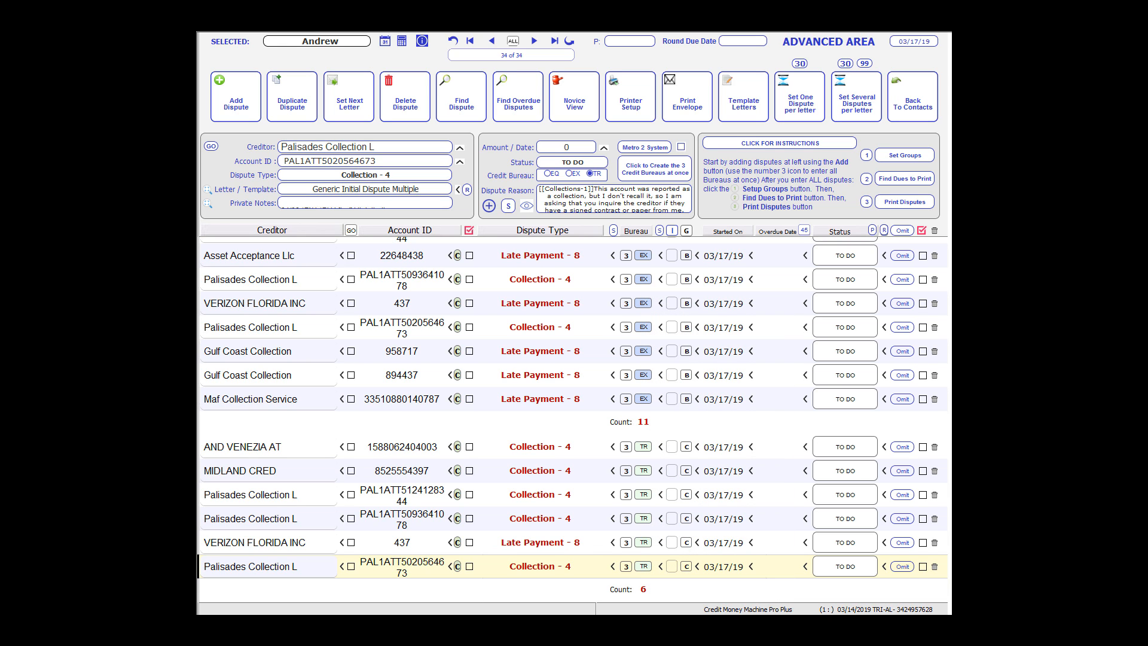
{"action": "scroll", "coordinate": [573, 420], "scroll_direction": "up", "scroll_amount": 10}
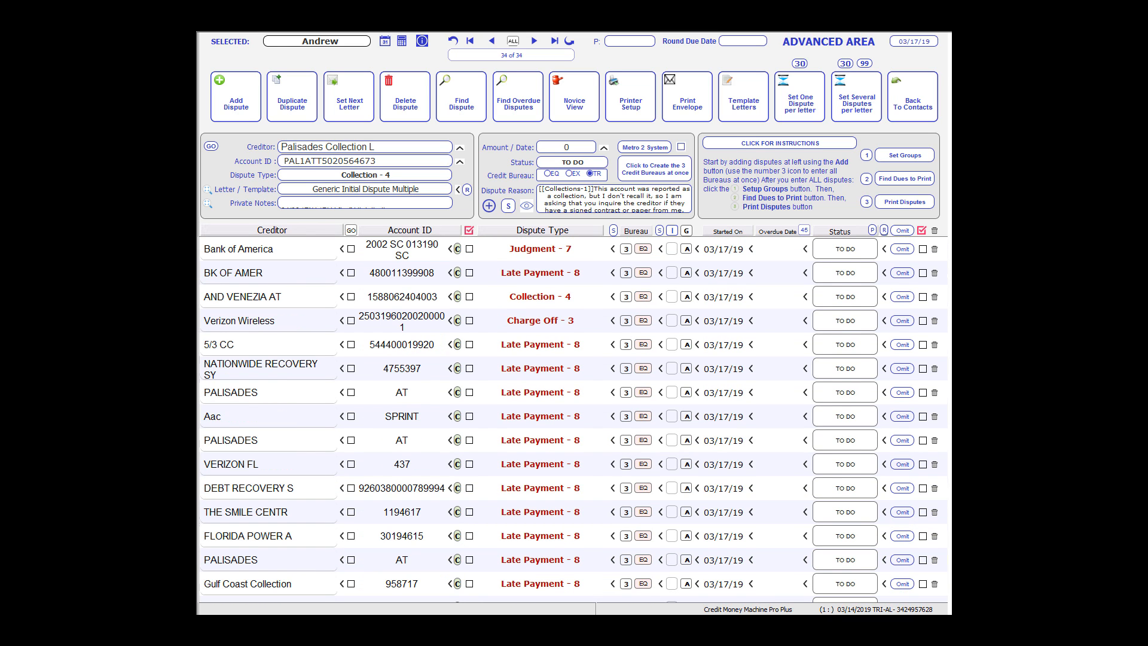
{"action": "scroll", "coordinate": [573, 419], "scroll_direction": "down", "scroll_amount": 5}
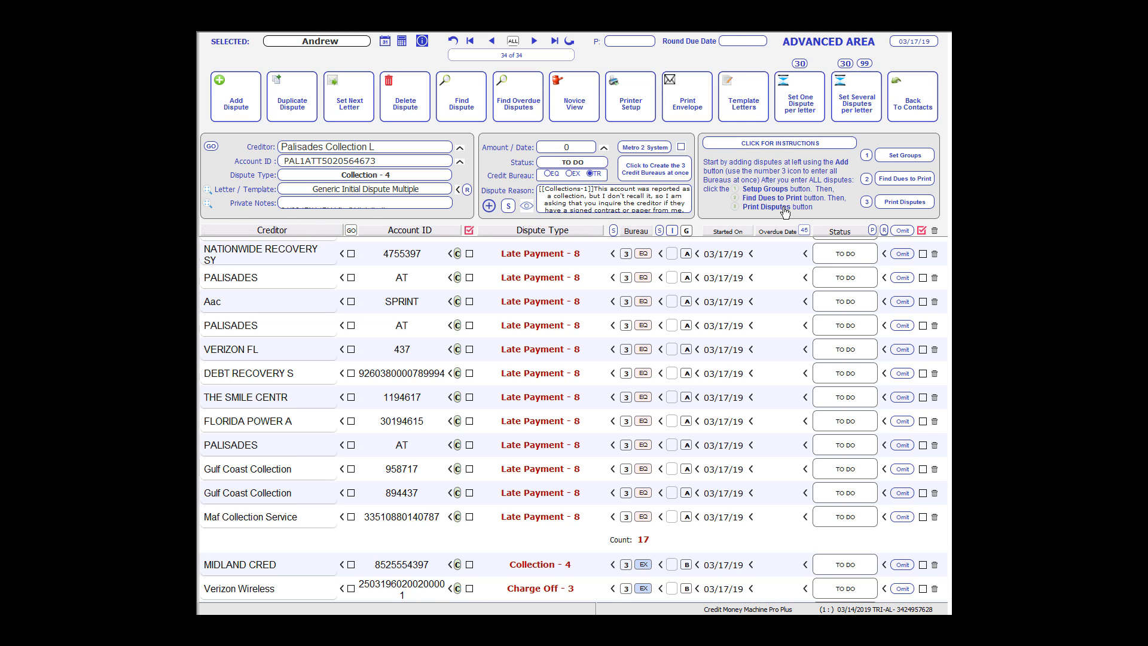
- Check the Overdue Date field's tooltip before printing the grouped letters
{"action": "mouse_move", "coordinate": [806, 237]}
- Print the selected disputes' letters to GreenCloud, producing an 8-page Equifax and Experian preview
{"action": "mouse_move", "coordinate": [805, 235]}
{"action": "left_click", "coordinate": [906, 203]}
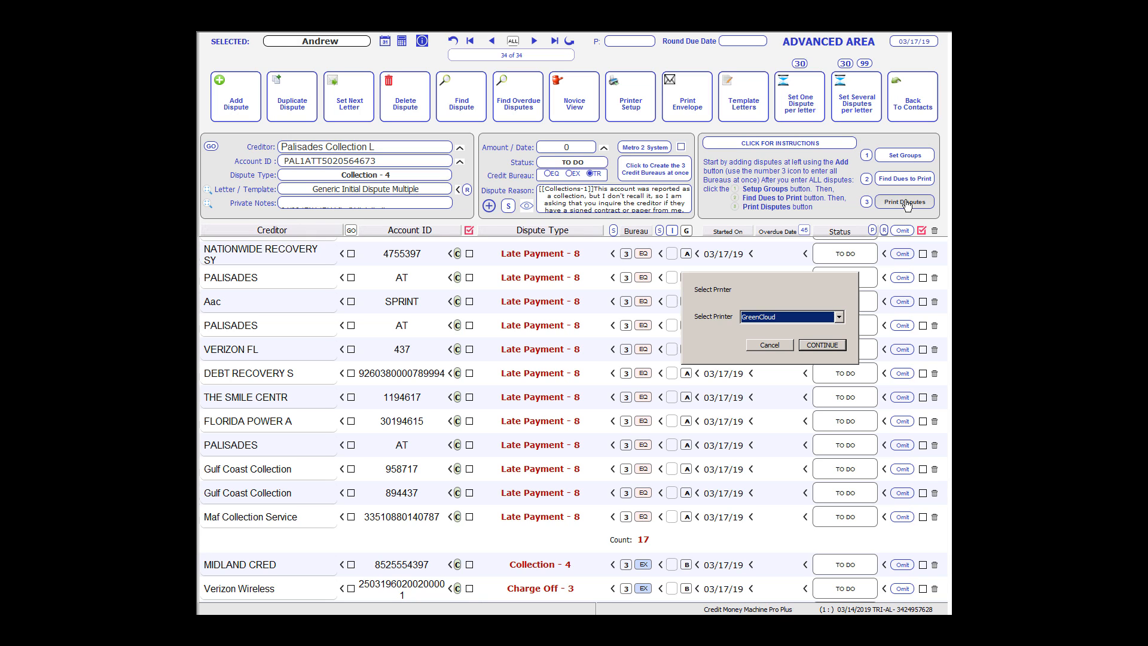
{"action": "left_click", "coordinate": [820, 346]}
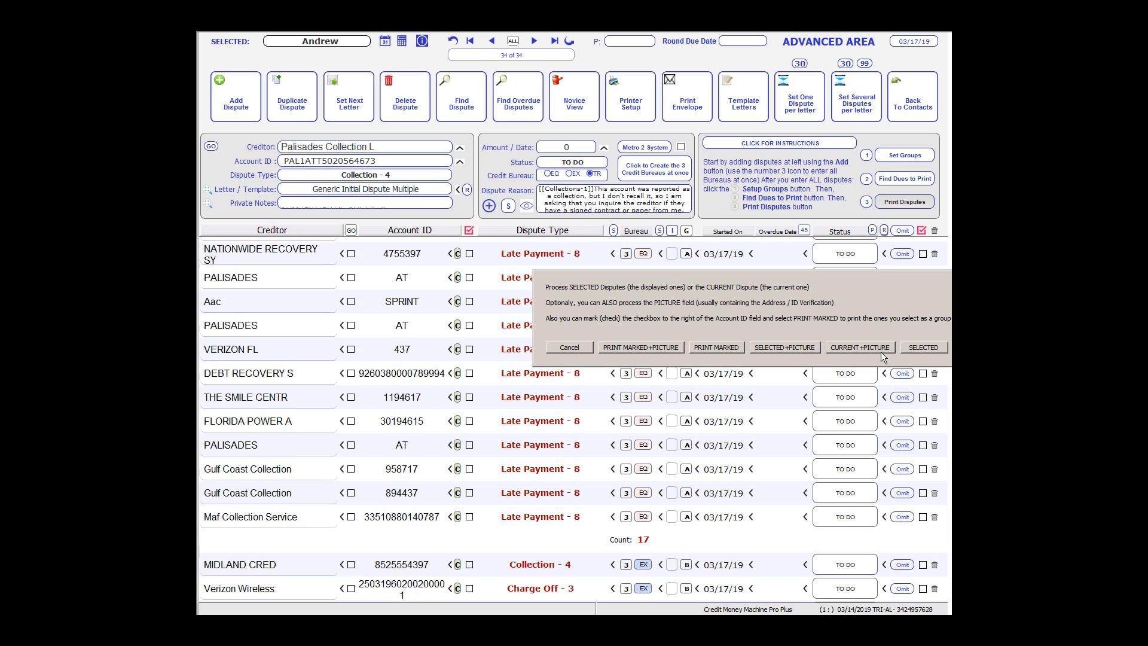
{"action": "left_click", "coordinate": [924, 348]}
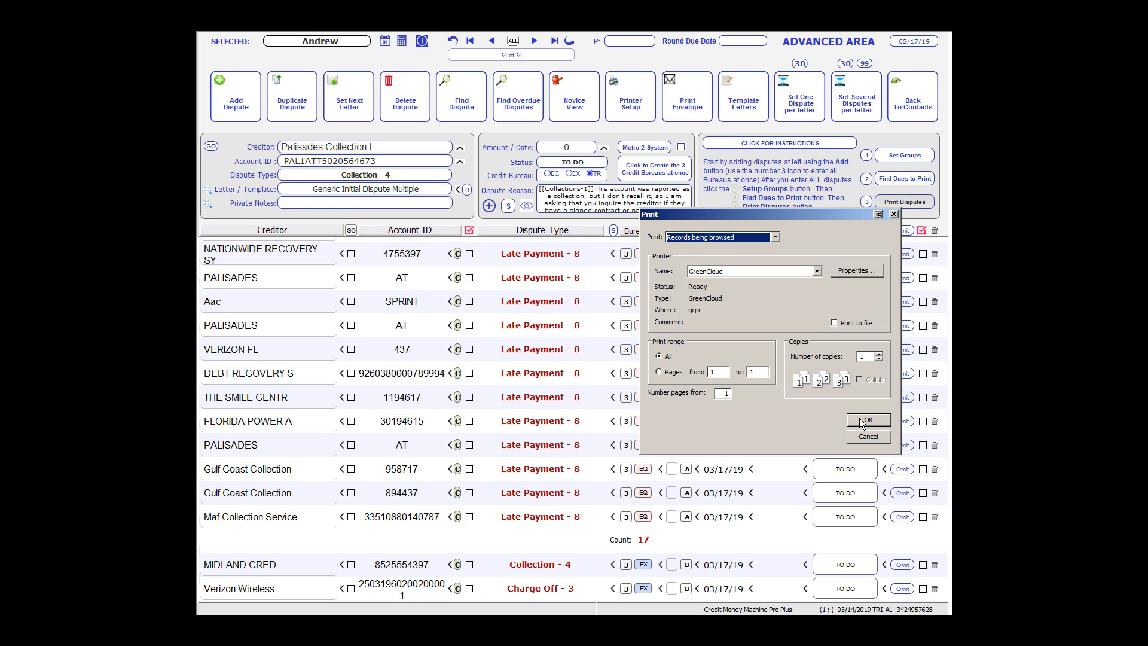
{"action": "left_click", "coordinate": [861, 422]}
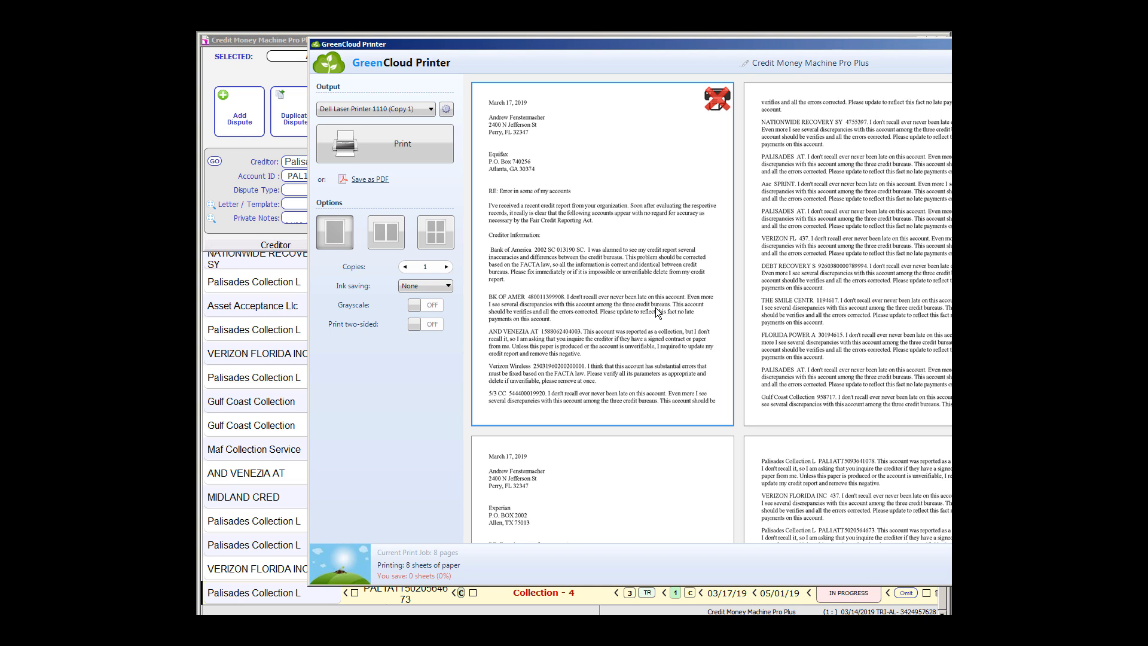
{"action": "left_click", "coordinate": [371, 180]}
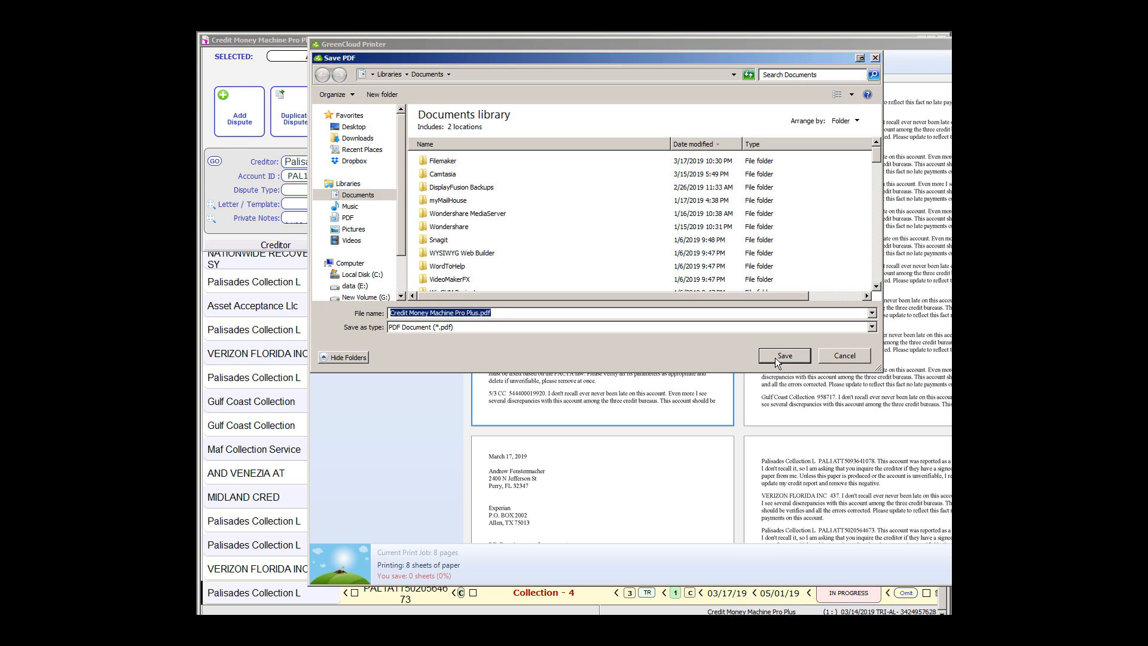
{"action": "left_click", "coordinate": [844, 355]}
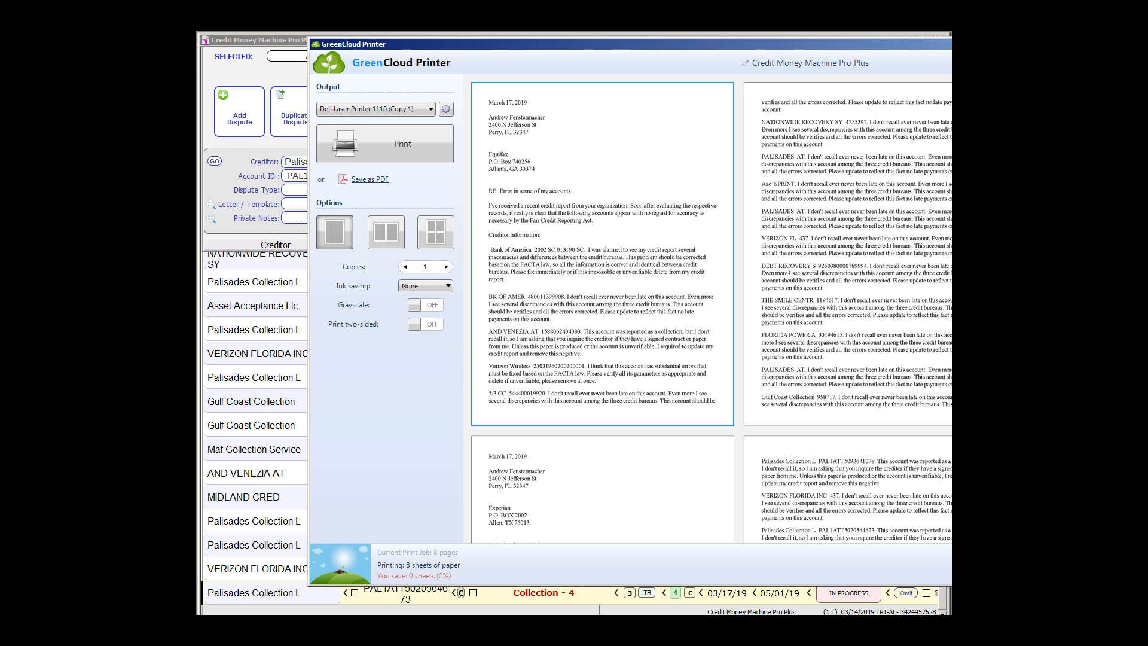
- Enlarge the print preview window, then dismiss the after-printing instructions wizard
{"action": "double_click", "coordinate": [895, 44]}
{"action": "mouse_move", "coordinate": [770, 52]}
{"action": "left_mouse_down"}
{"action": "mouse_move", "coordinate": [792, 44]}
{"action": "mouse_move", "coordinate": [784, 38]}
{"action": "left_mouse_up"}
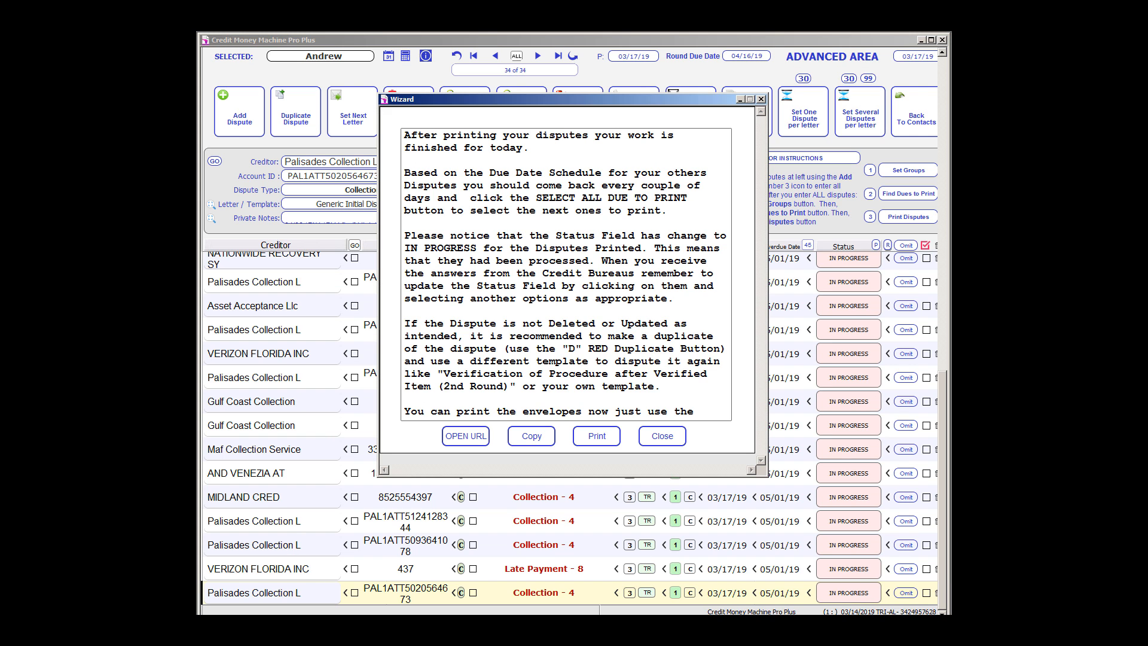
{"action": "left_click", "coordinate": [739, 360]}
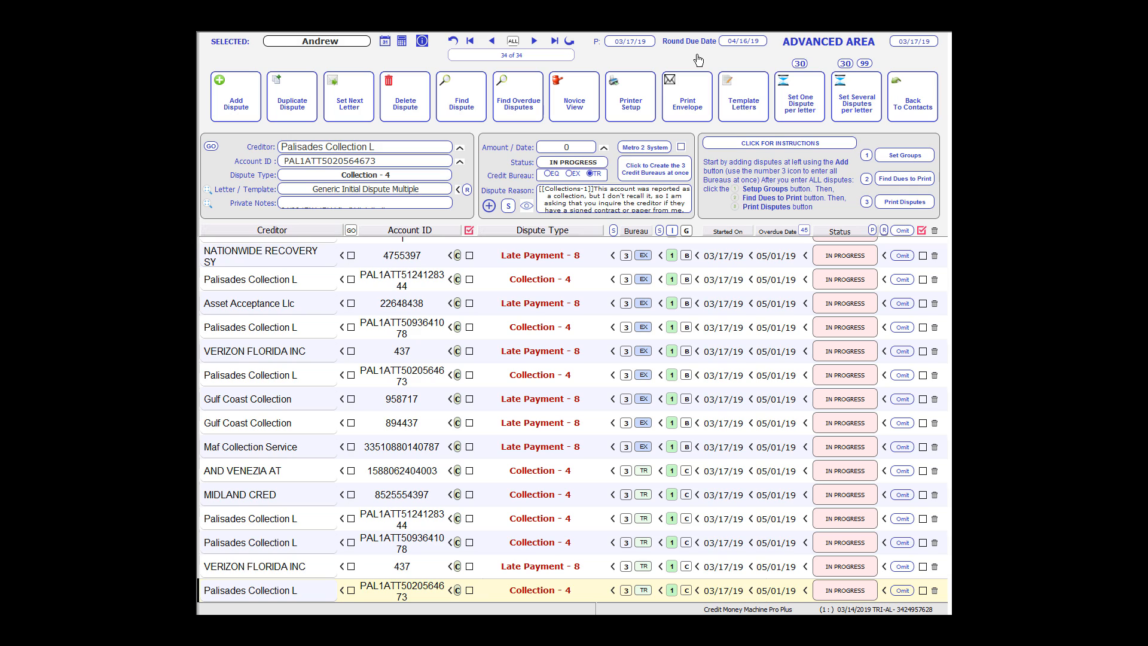
- Print plain-paper envelope address sheets for the selected disputes, without an envelope insert
{"action": "left_click", "coordinate": [670, 86]}
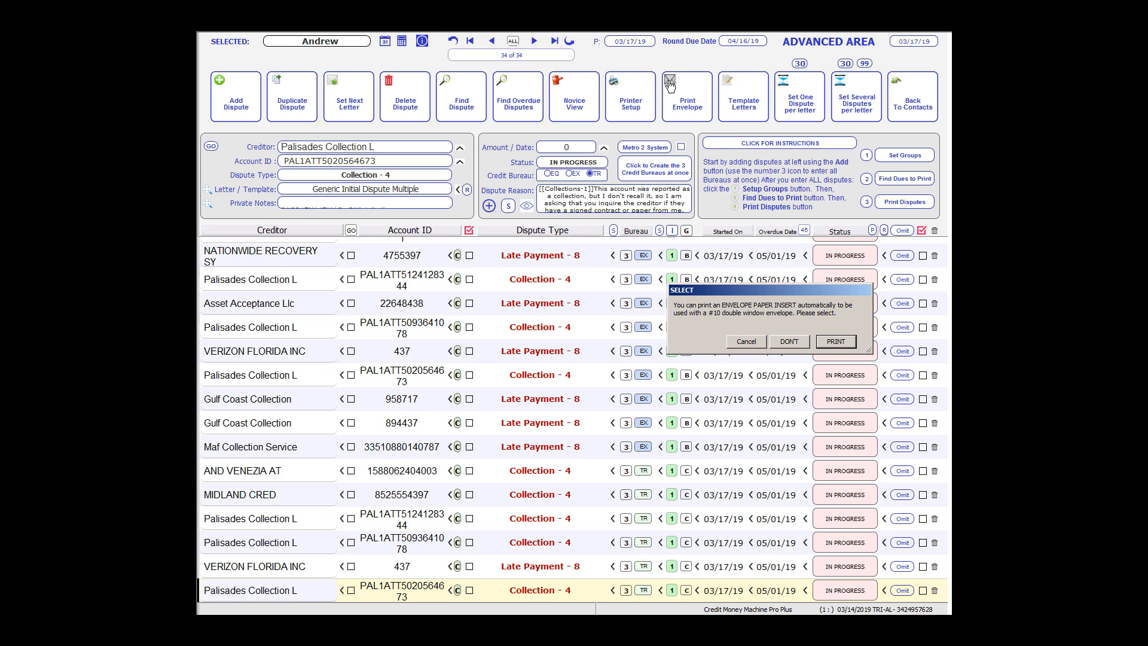
{"action": "left_click", "coordinate": [835, 342]}
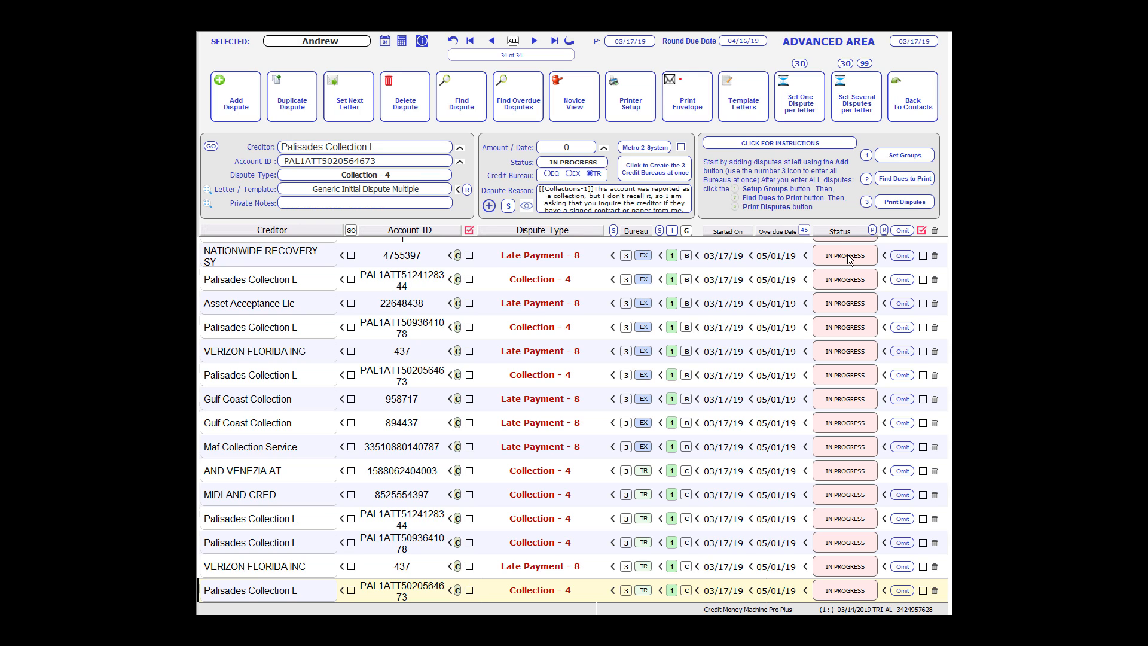
{"action": "left_click", "coordinate": [698, 110]}
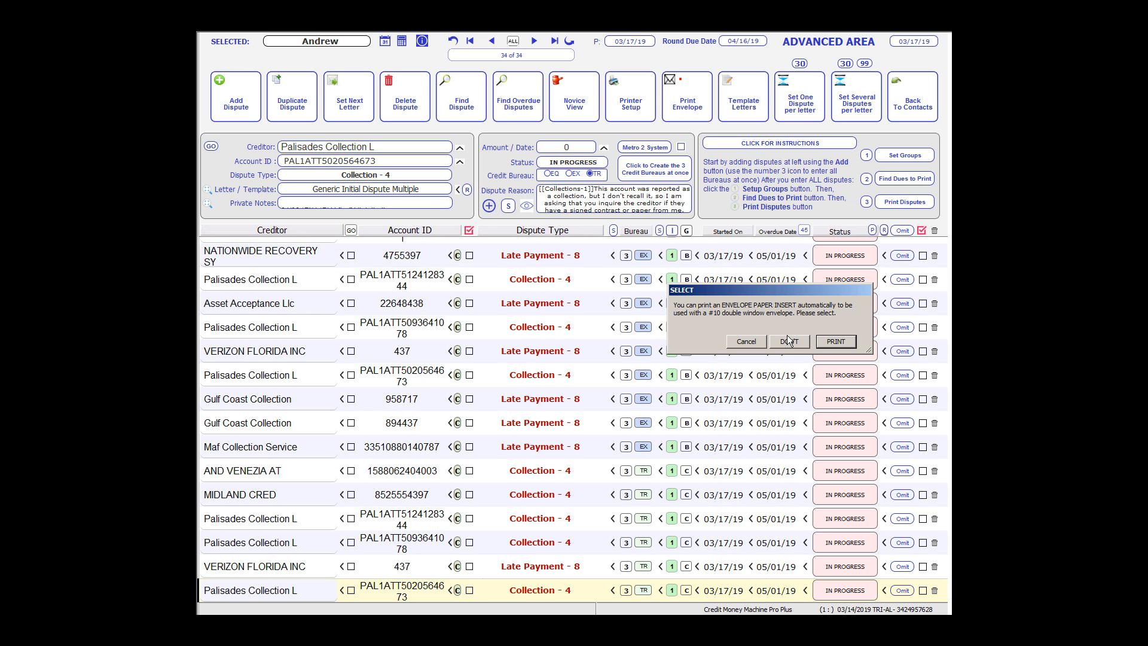
{"action": "left_click", "coordinate": [787, 340]}
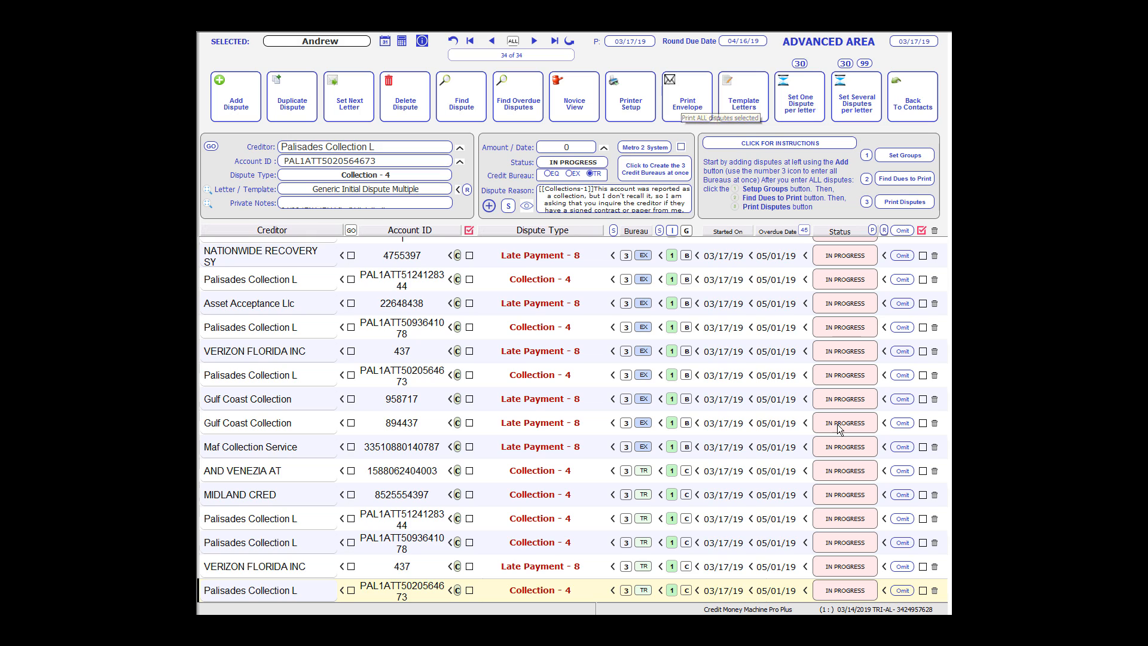
{"action": "left_click", "coordinate": [687, 98]}
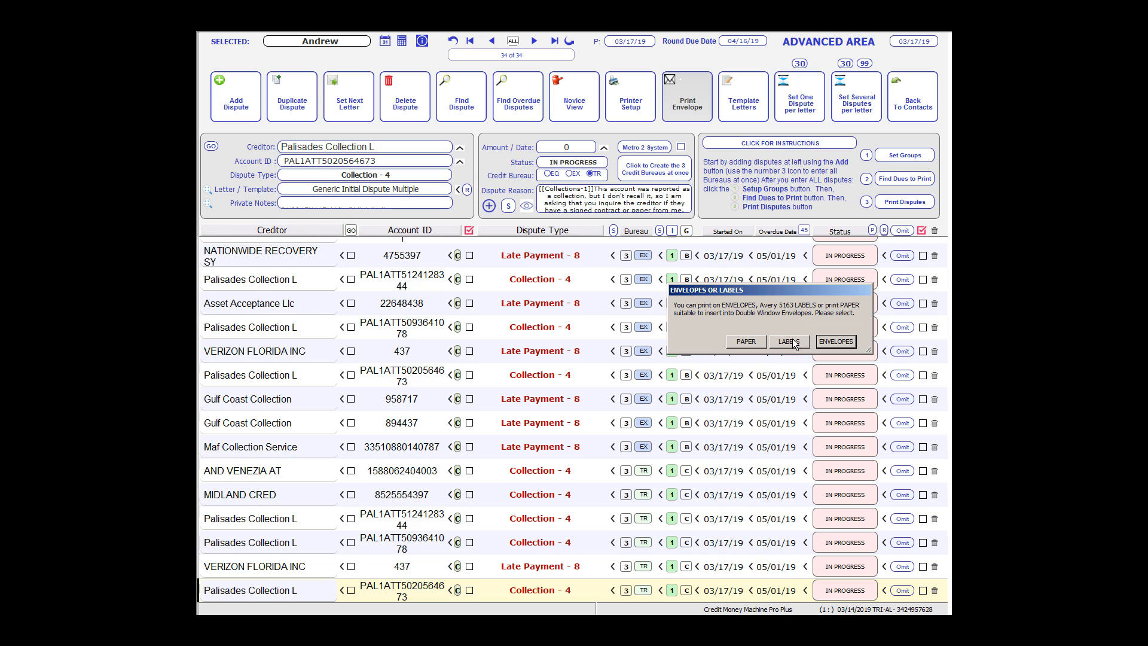
{"action": "left_click", "coordinate": [746, 342]}
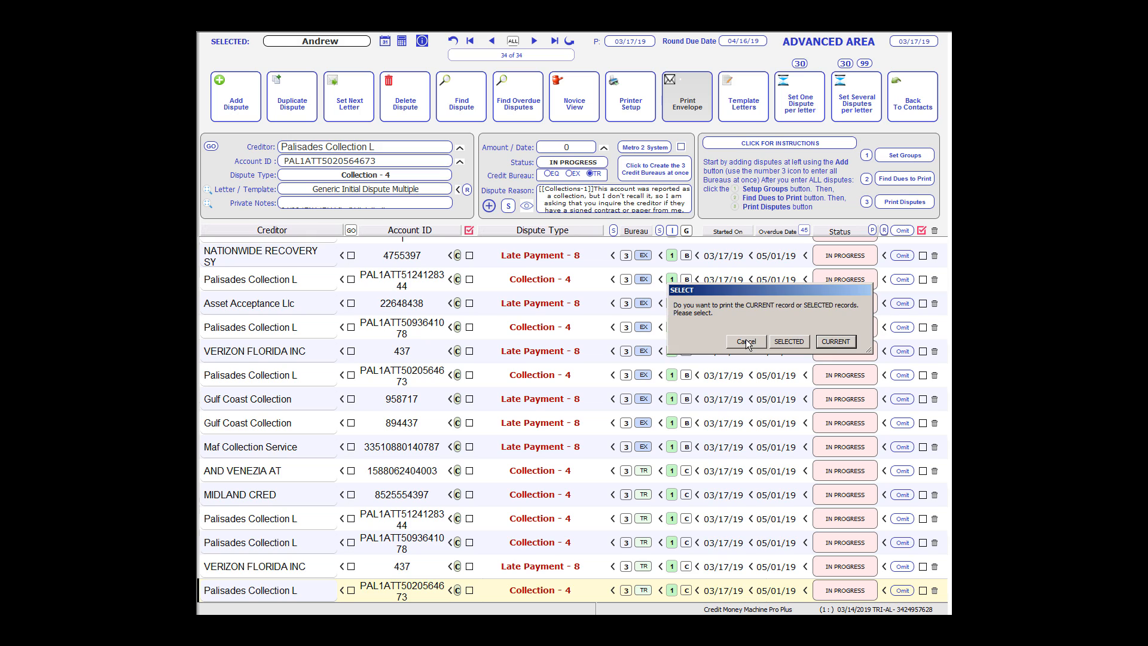
{"action": "left_click", "coordinate": [784, 342]}
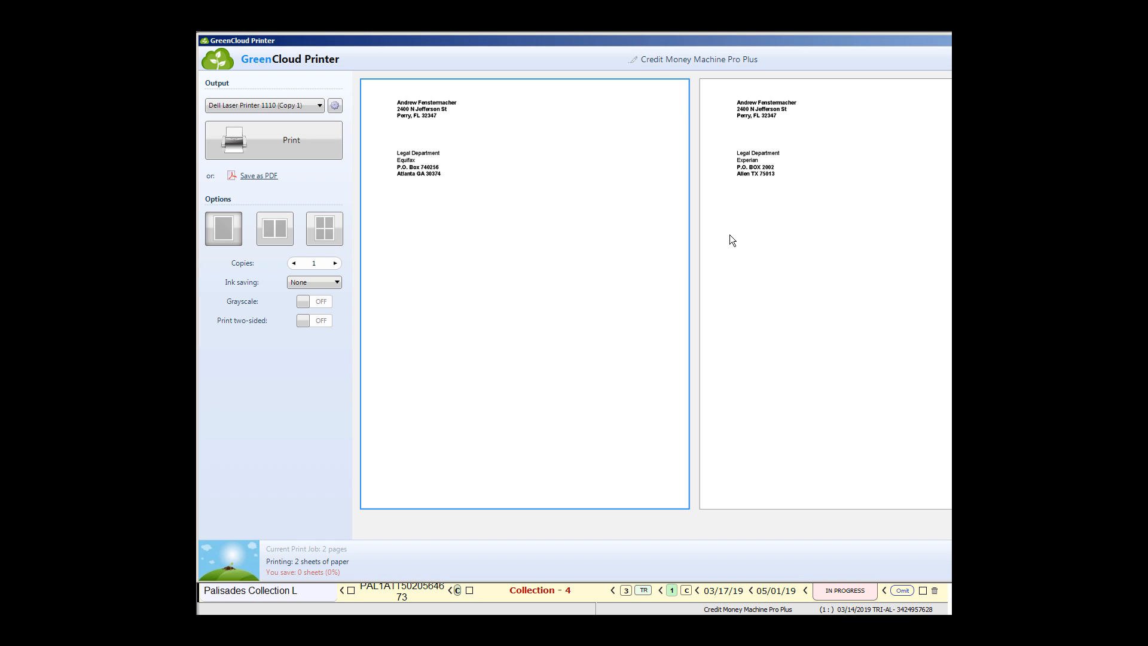
- Close the GreenCloud envelope preview with Alt+F4
{"action": "mouse_move", "coordinate": [489, 140]}
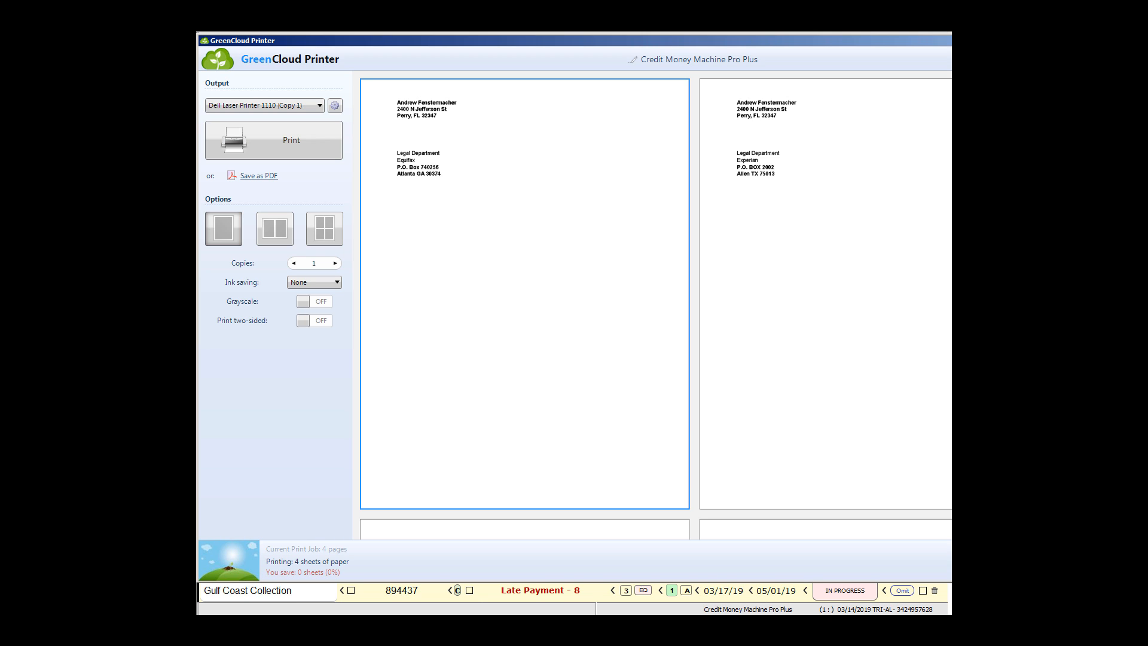
{"action": "key", "text": "alt+F4"}
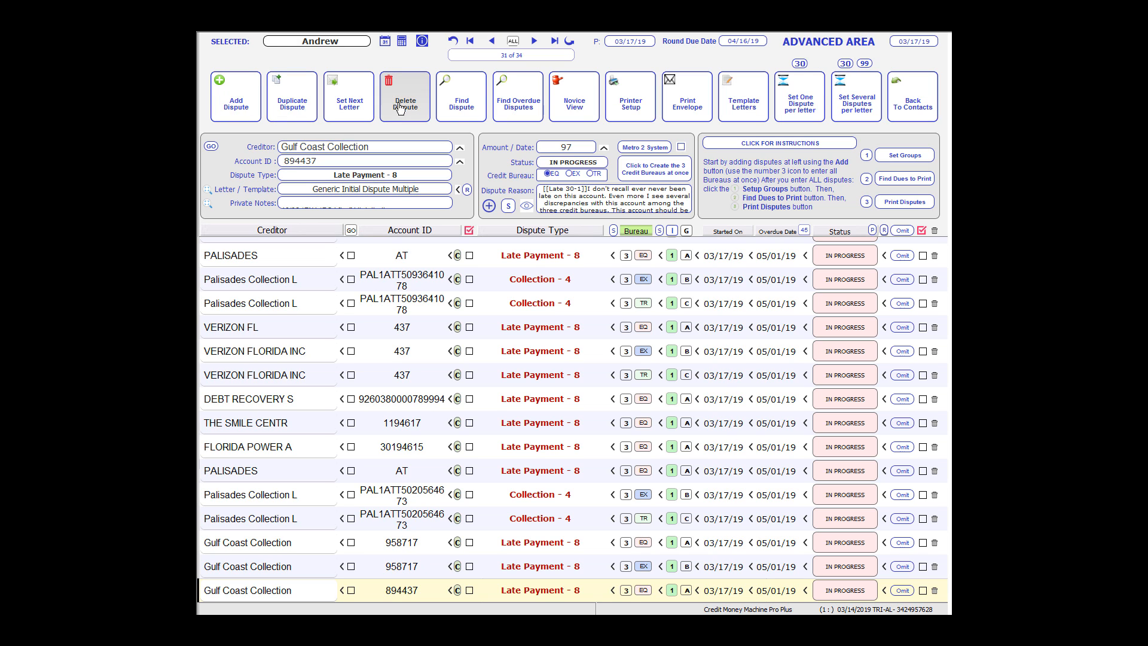
- Add a Sears Roebuck & Co dispute with its account ID and type Charge Off - 3
{"action": "left_click", "coordinate": [250, 117]}
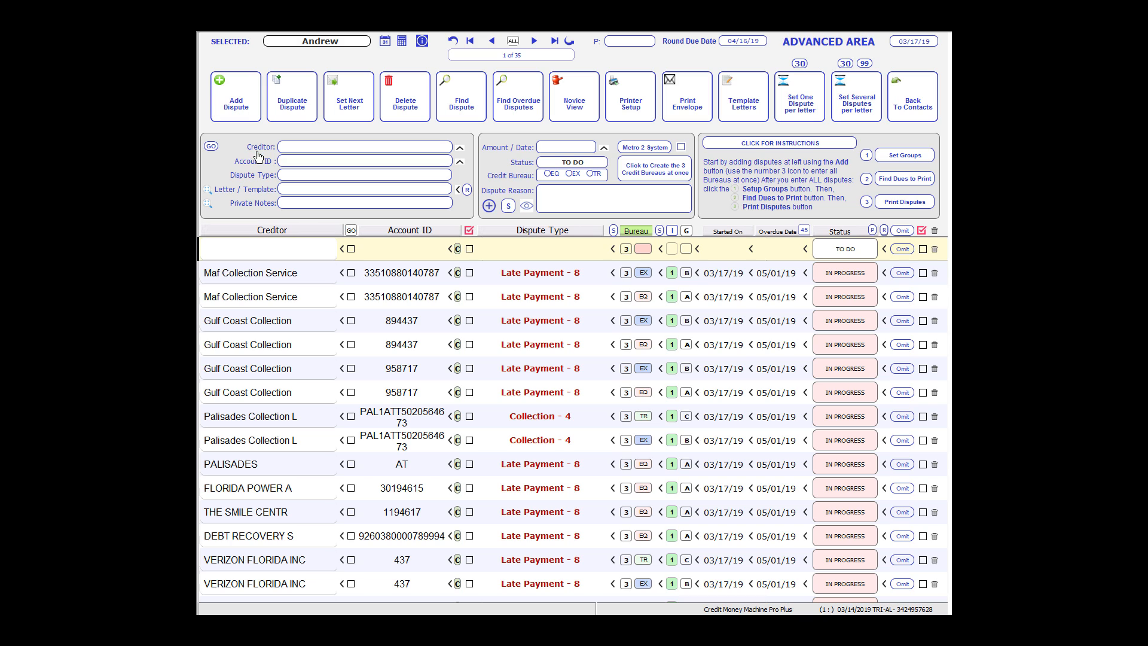
{"action": "left_click", "coordinate": [248, 251]}
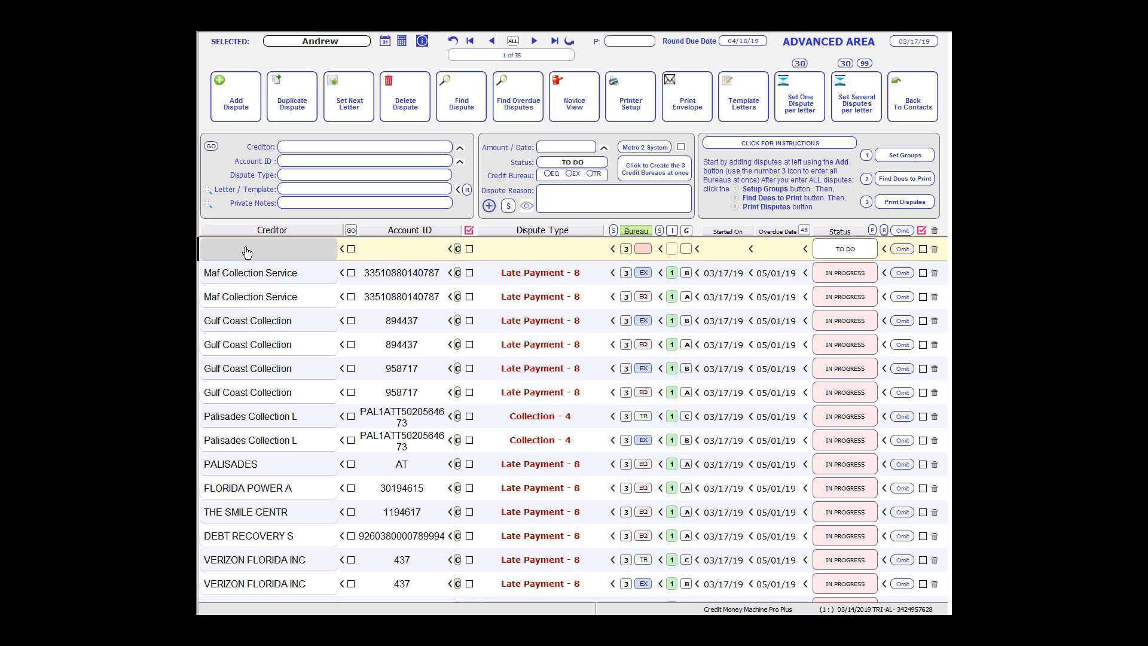
{"action": "type", "text": "Sears"}
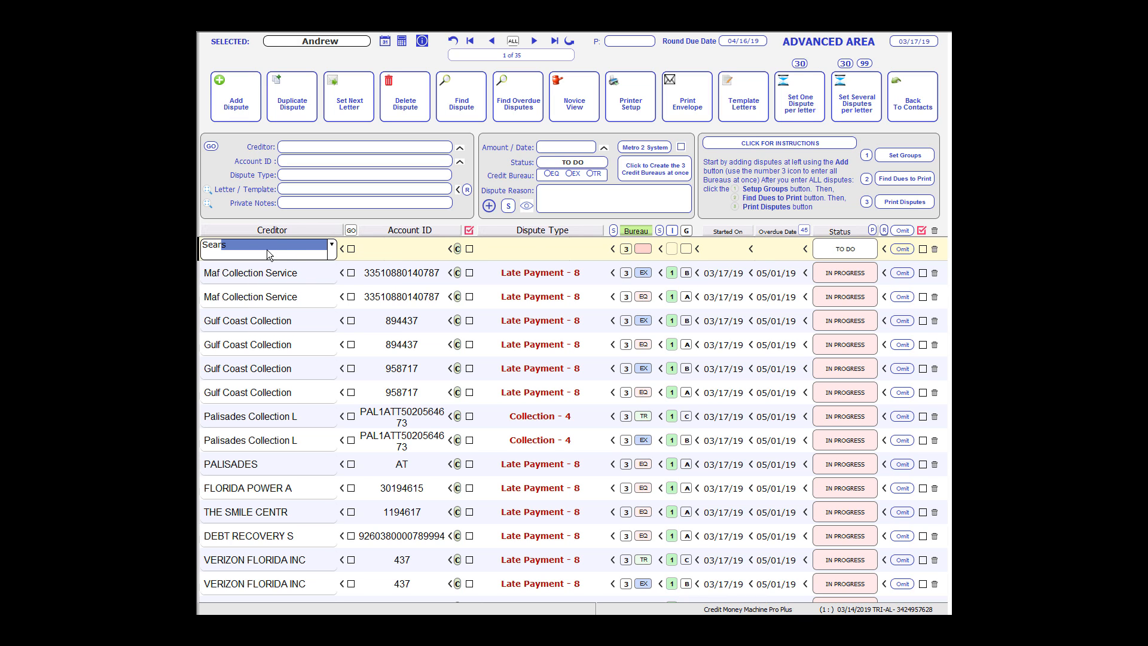
{"action": "left_click", "coordinate": [332, 250]}
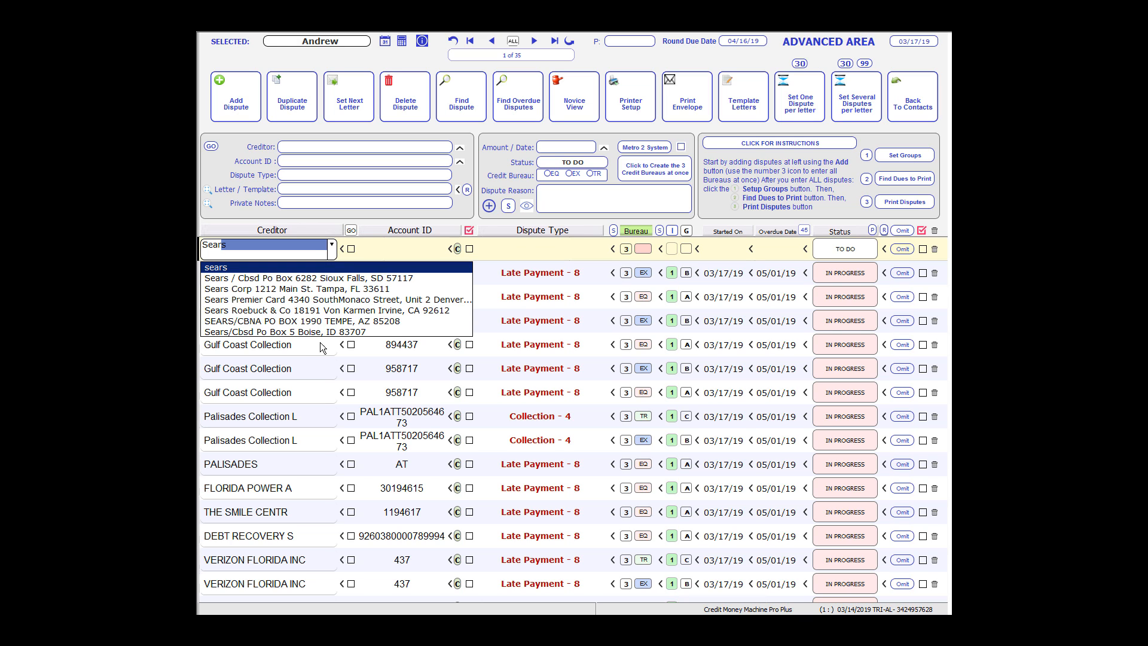
{"action": "left_click", "coordinate": [315, 312]}
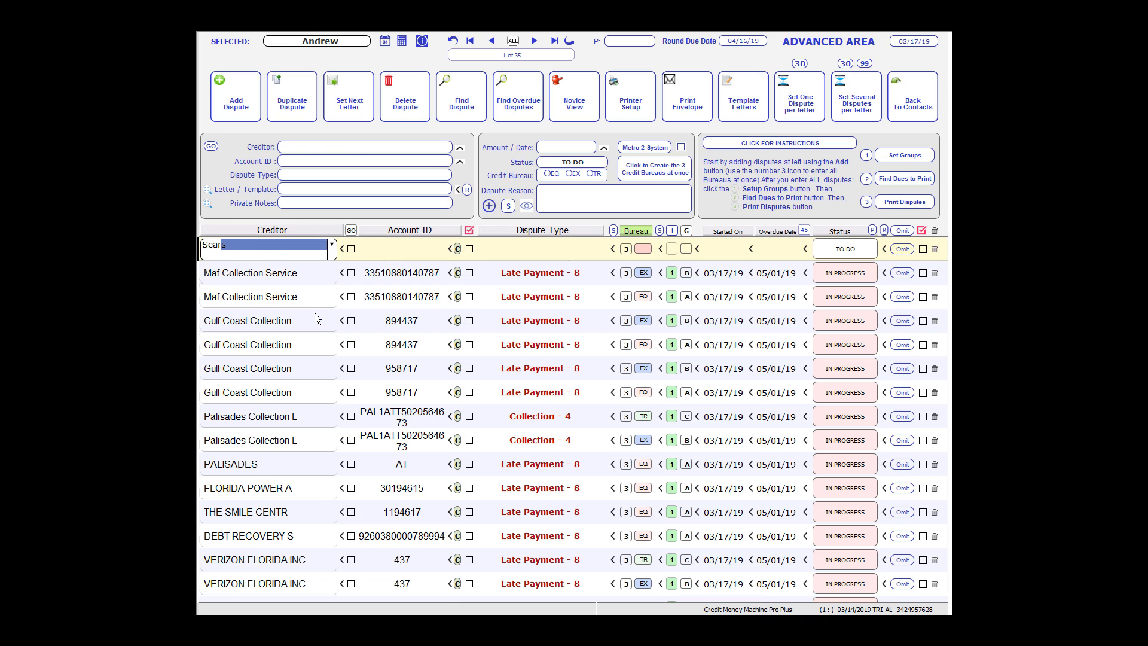
{"action": "type", "text": "234234234"}
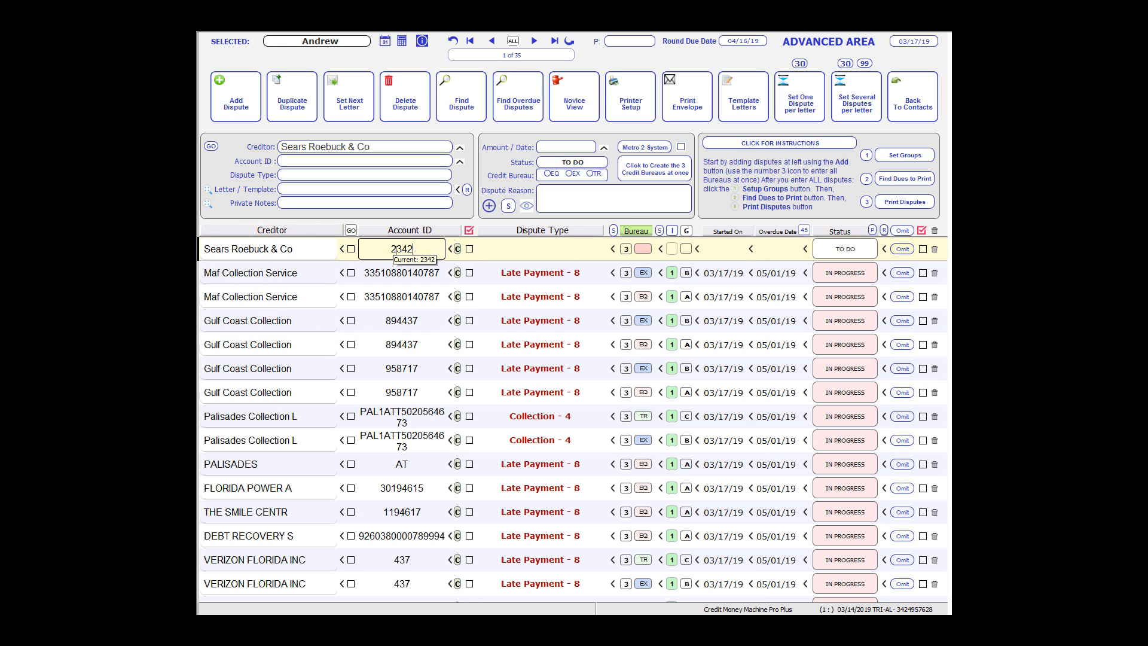
{"action": "left_click", "coordinate": [508, 248]}
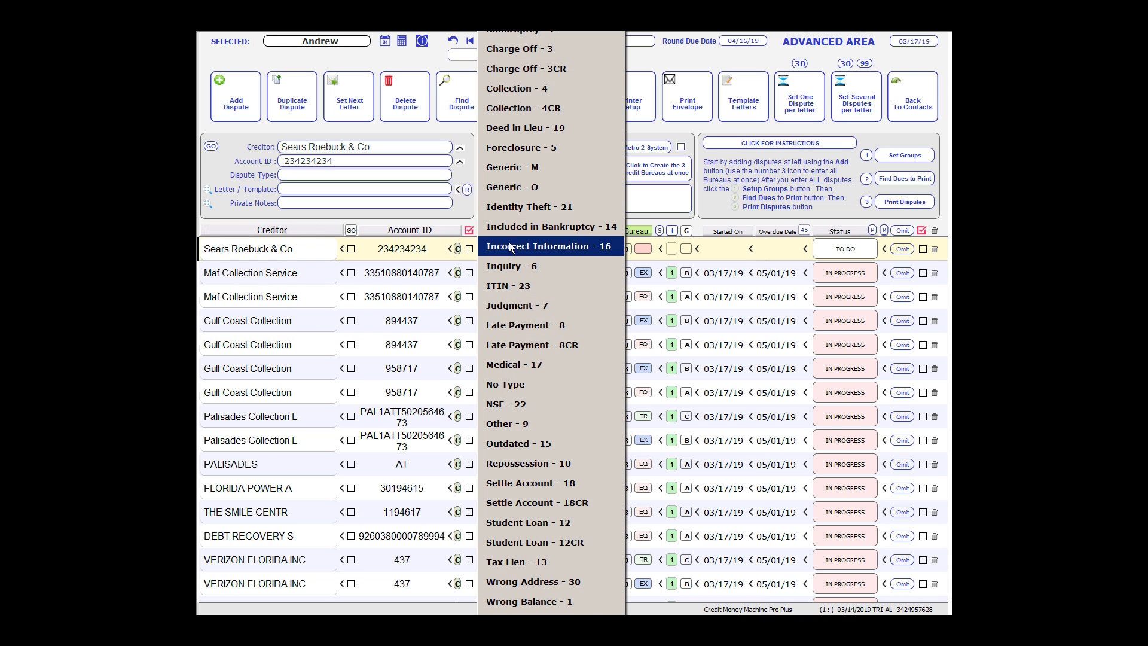
{"action": "left_click", "coordinate": [558, 49]}
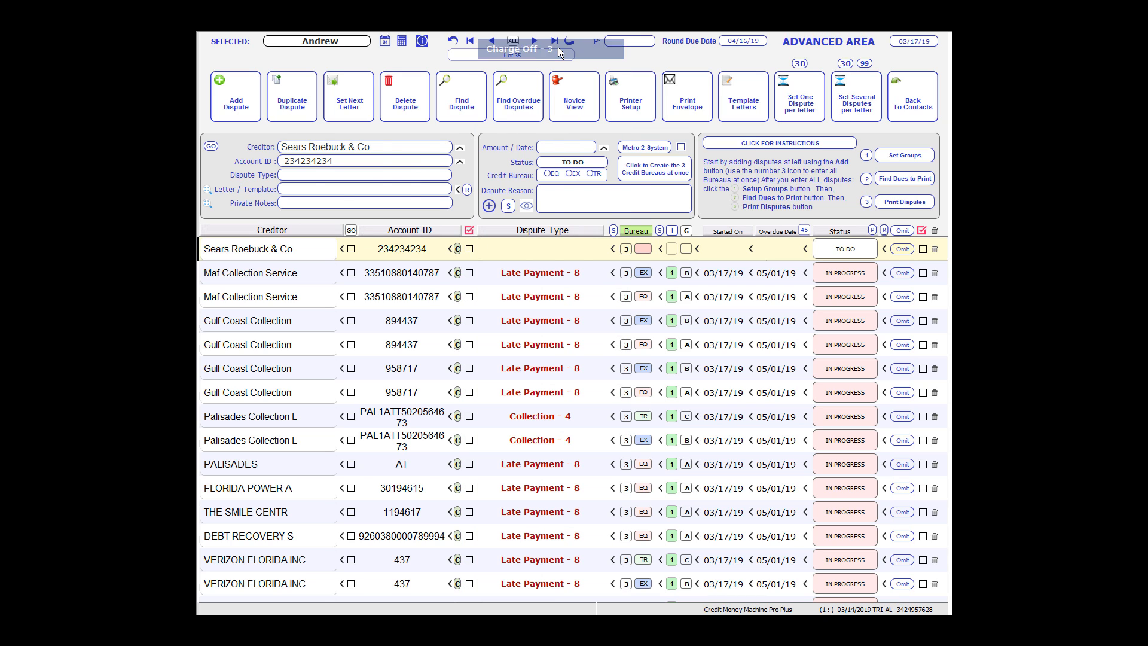
- Split the Sears dispute per bureau and delete its EQ and EX rows, keeping TransUnion
{"action": "left_click", "coordinate": [626, 249]}
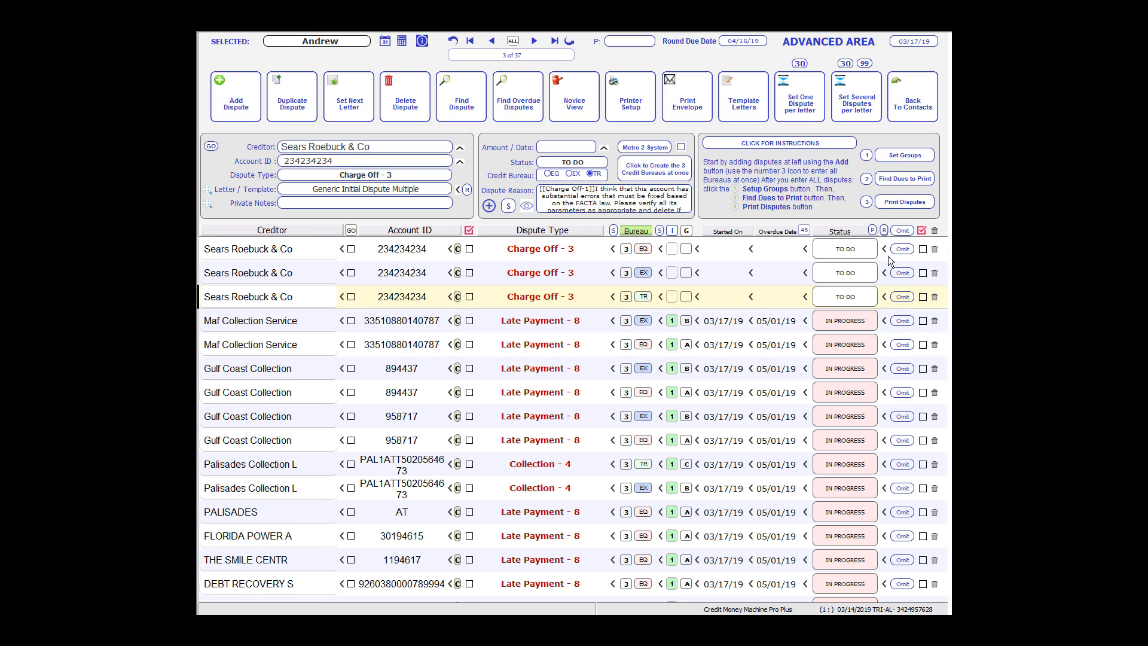
{"action": "left_click", "coordinate": [934, 232]}
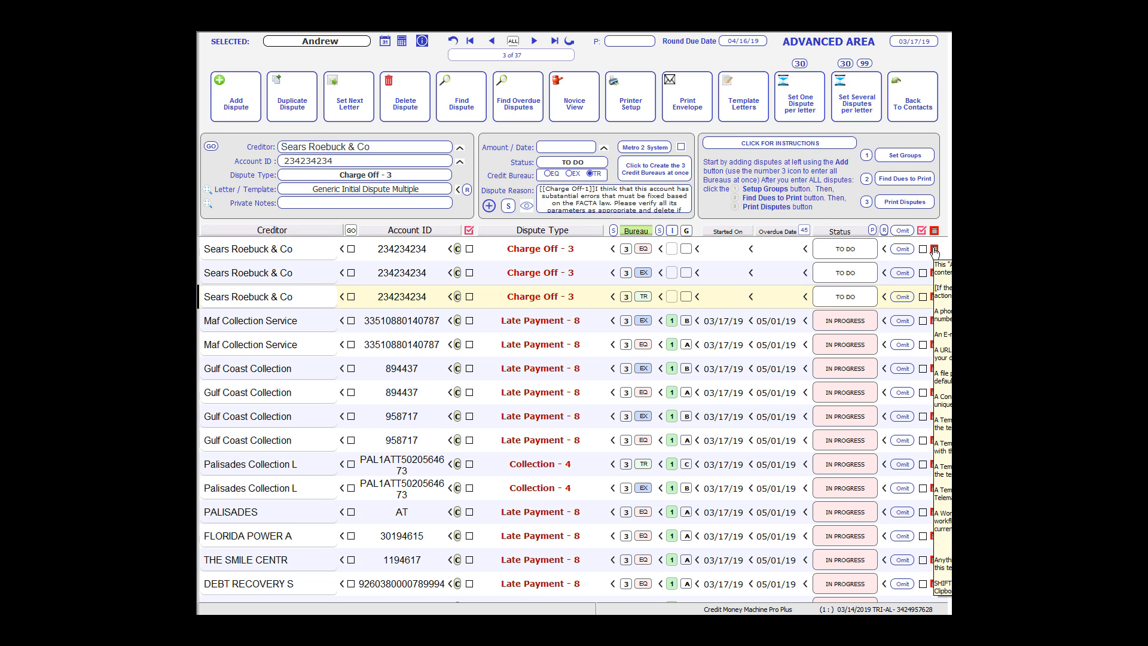
{"action": "left_click", "coordinate": [934, 248]}
{"action": "left_click", "coordinate": [934, 249]}
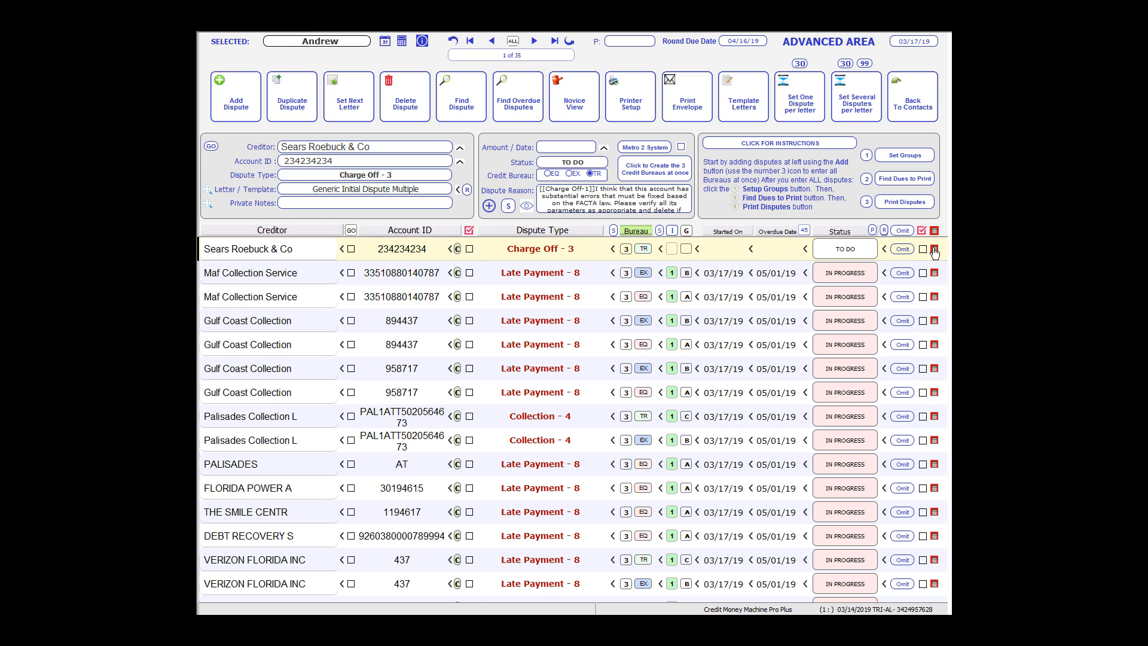
{"action": "left_click", "coordinate": [934, 248]}
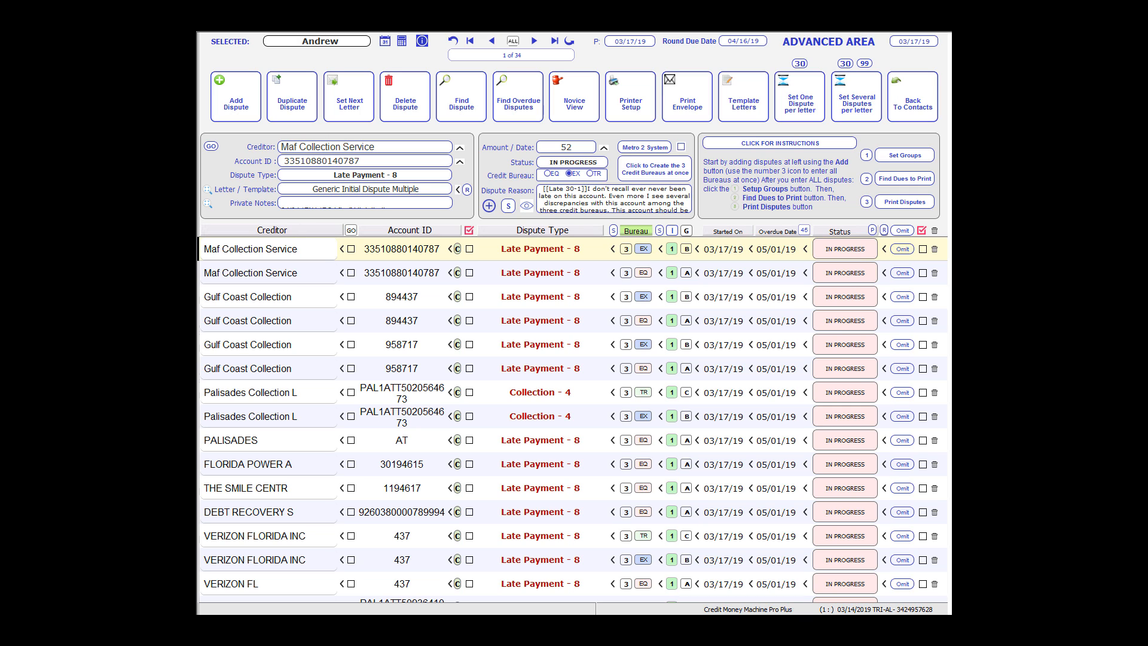
{"action": "mouse_move", "coordinate": [843, 253]}
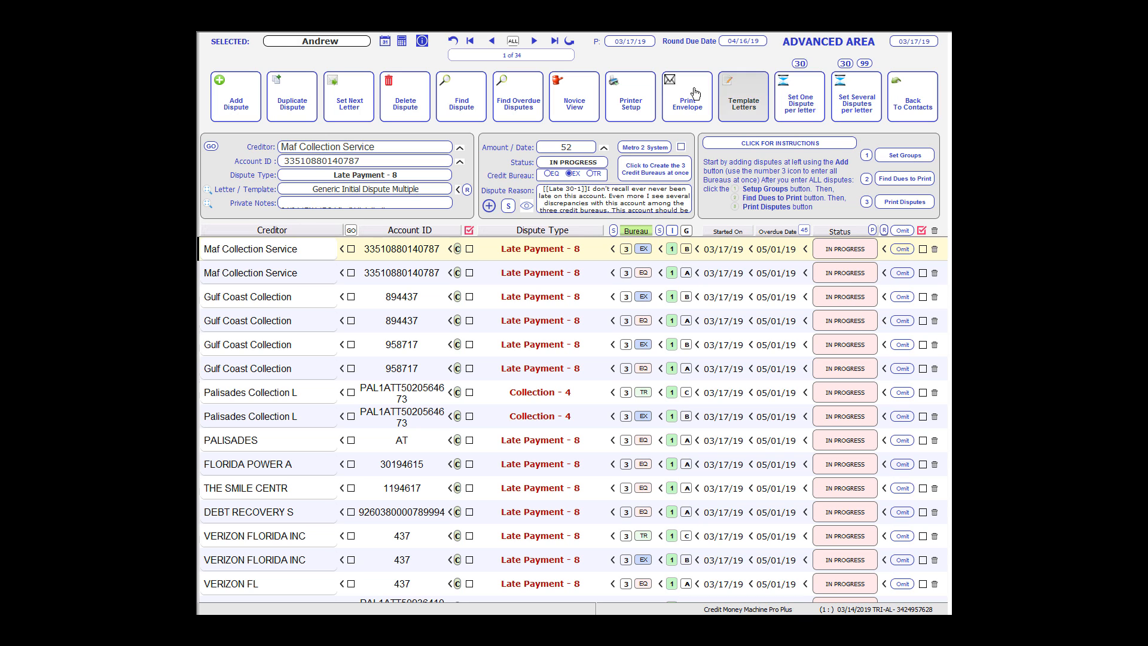
{"action": "left_click", "coordinate": [470, 249]}
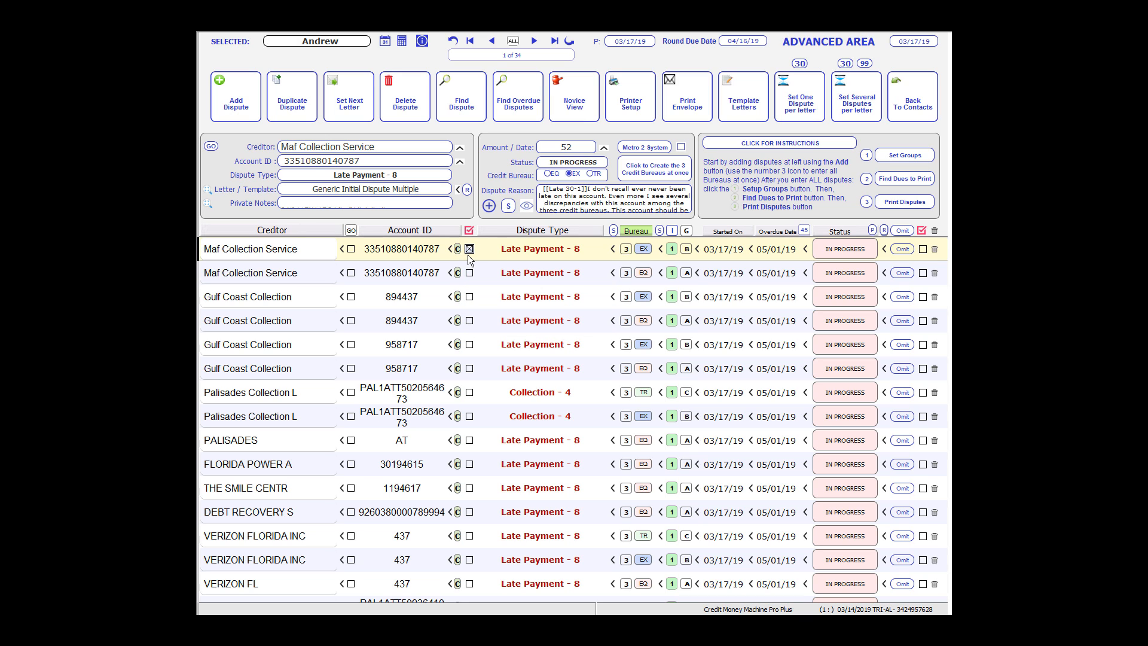
{"action": "left_click", "coordinate": [469, 272]}
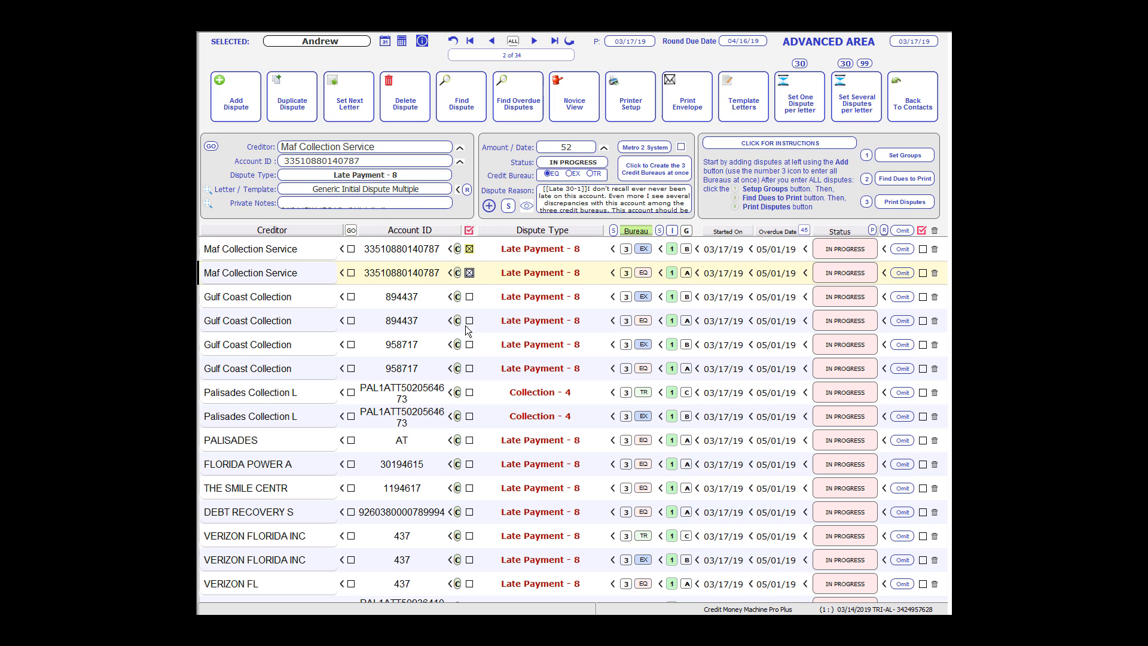
{"action": "left_click", "coordinate": [469, 392]}
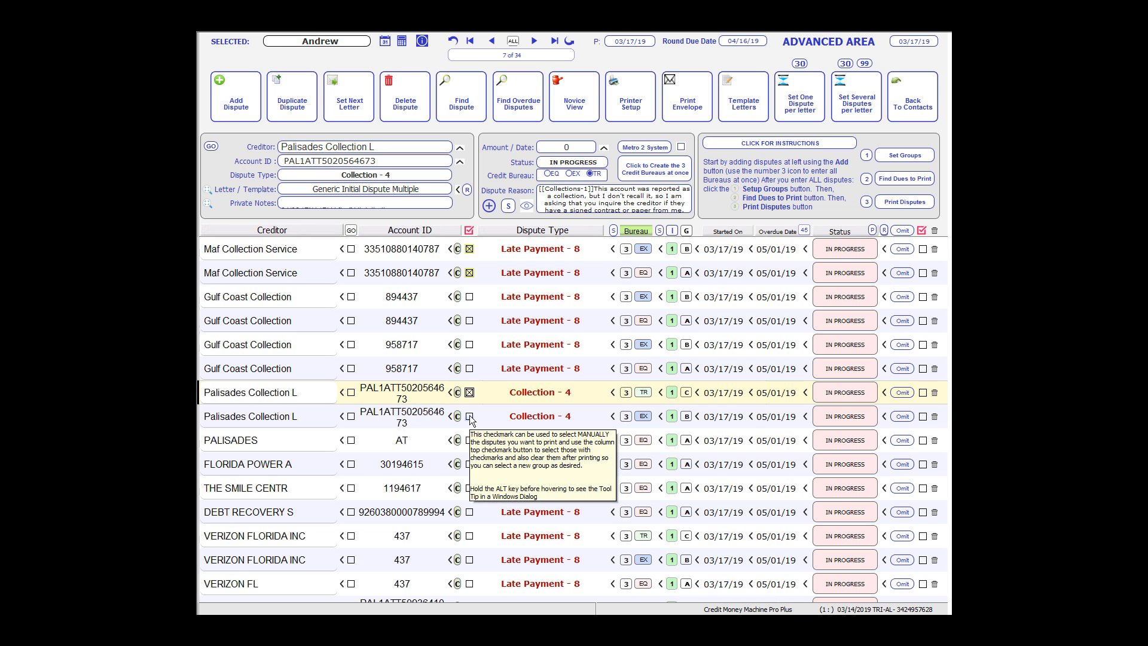
{"action": "left_click", "coordinate": [469, 416]}
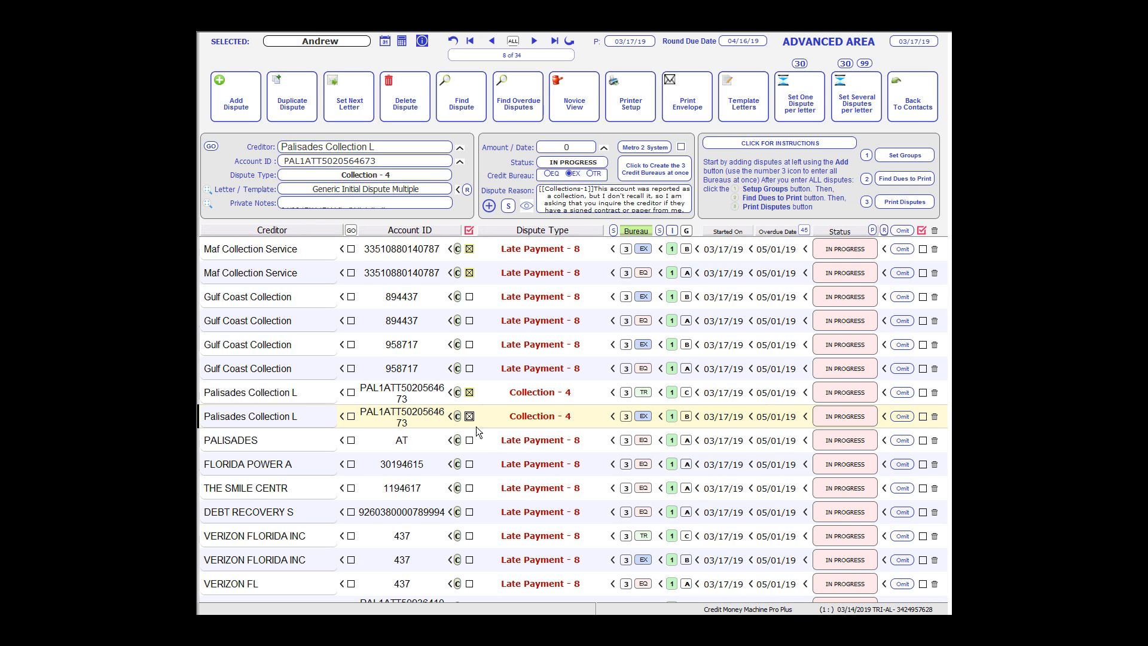
{"action": "left_click", "coordinate": [469, 231]}
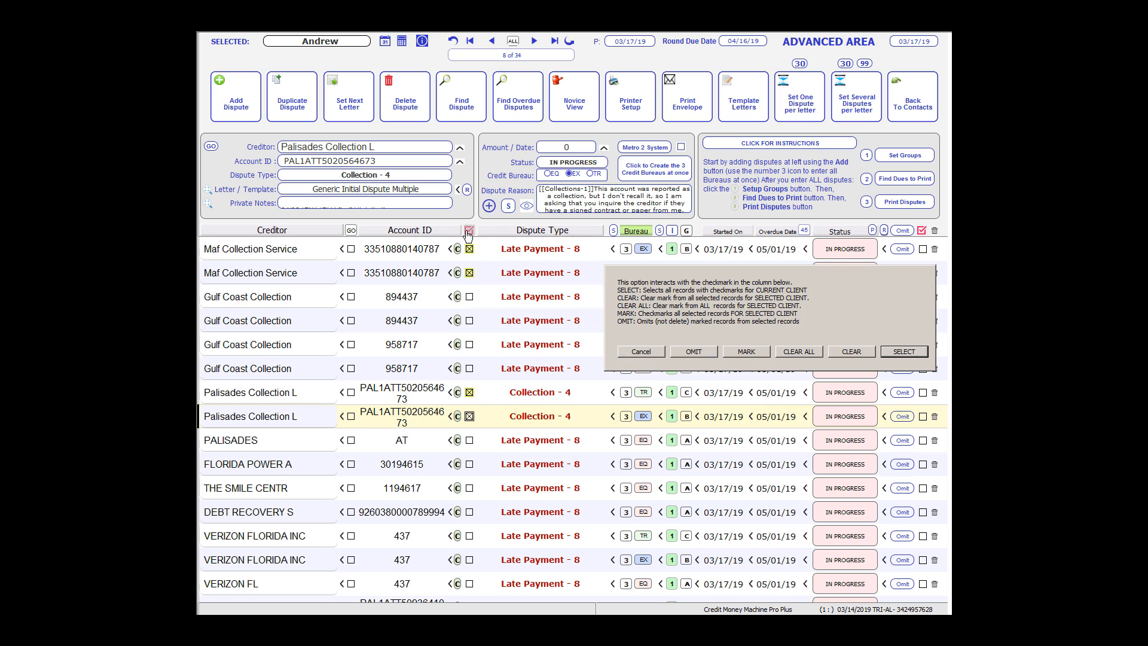
{"action": "left_click", "coordinate": [844, 349]}
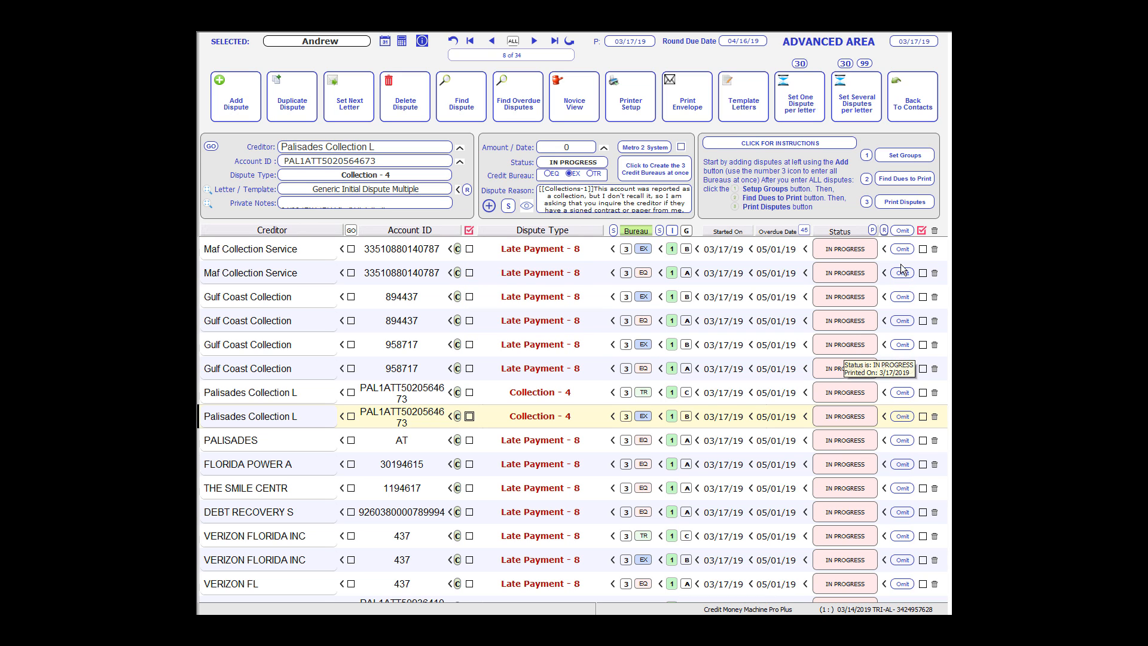
- Checkmark the two Maf Collection Service and three Palisades Collection L disputes
{"action": "left_click", "coordinate": [922, 250]}
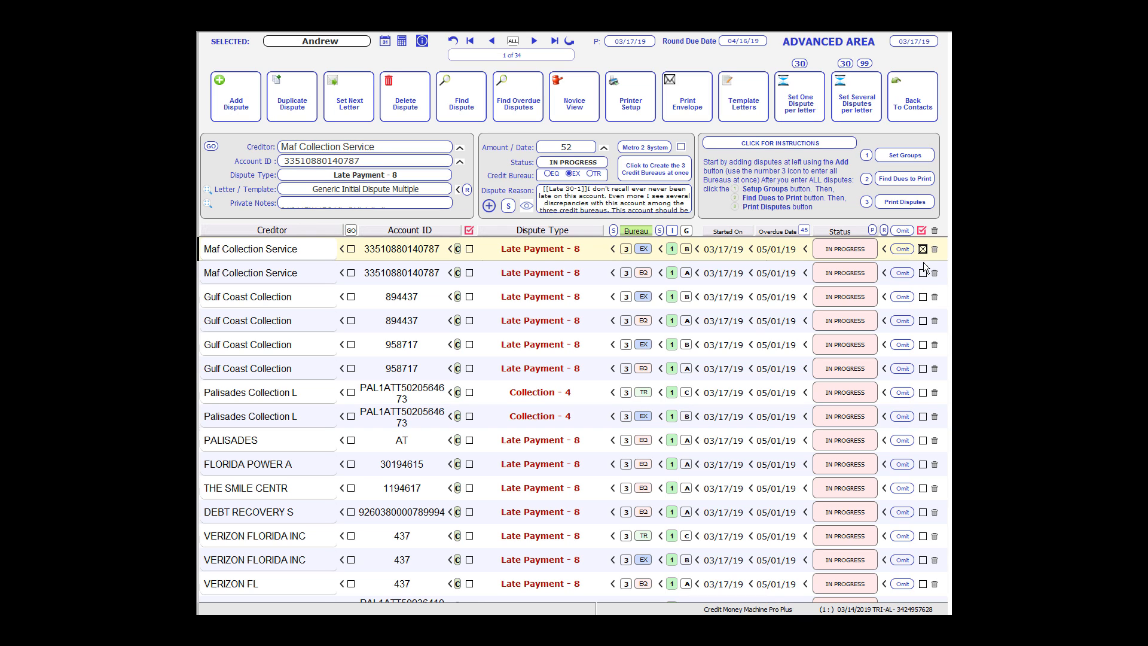
{"action": "left_click", "coordinate": [923, 273]}
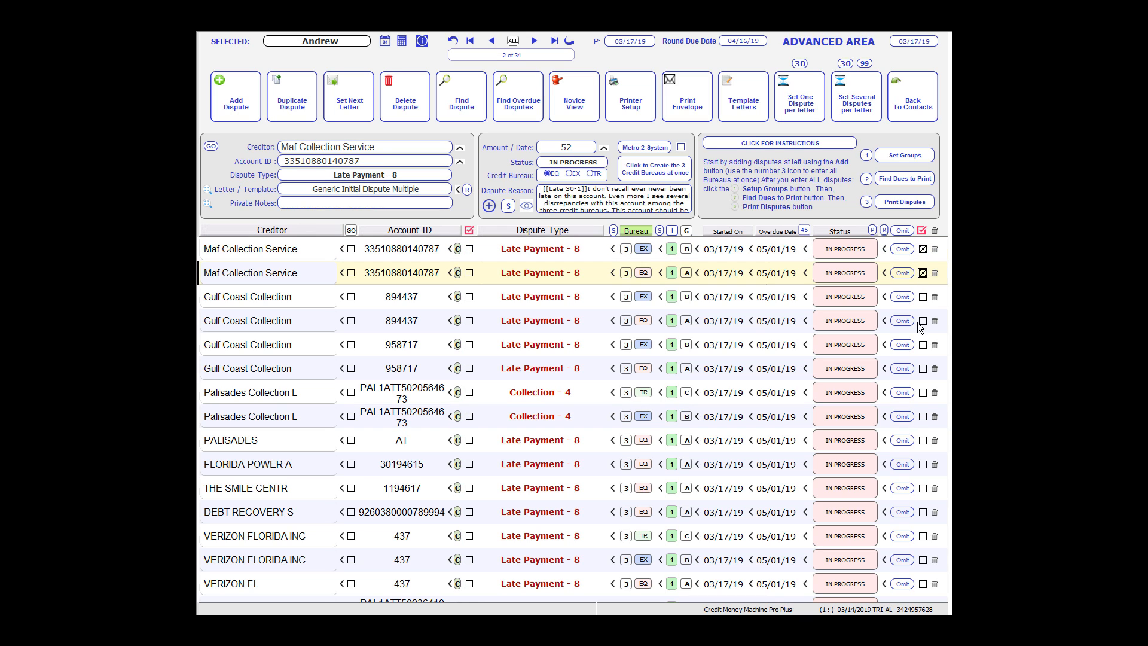
{"action": "left_click", "coordinate": [923, 393]}
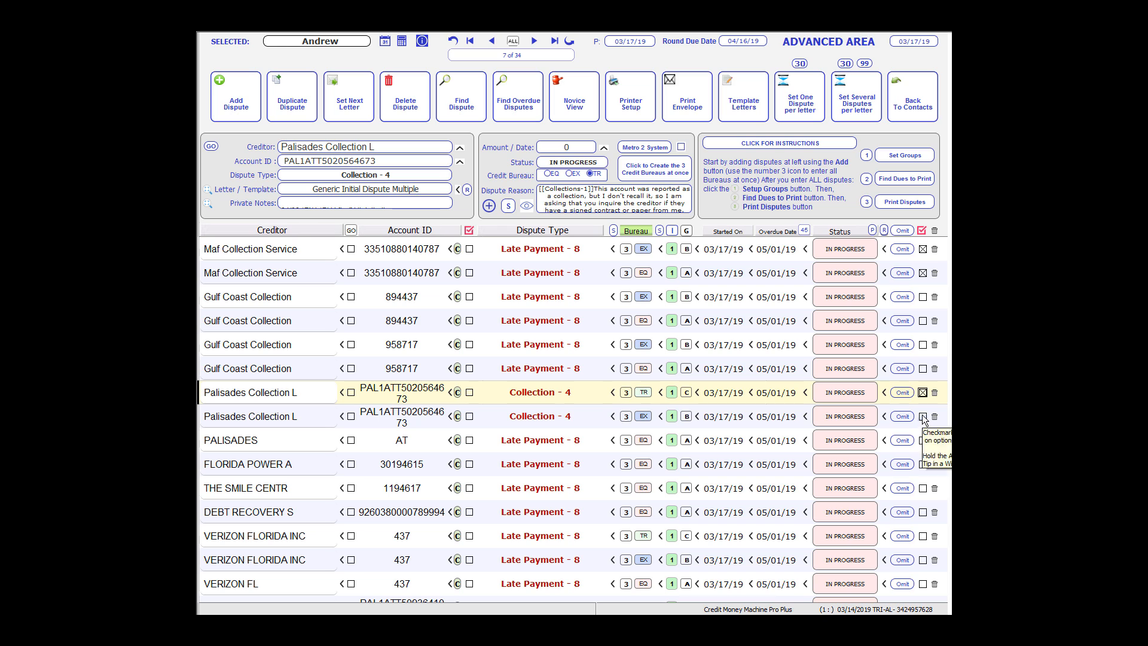
{"action": "left_click", "coordinate": [923, 417]}
{"action": "scroll", "coordinate": [573, 419], "scroll_direction": "down", "scroll_amount": 5}
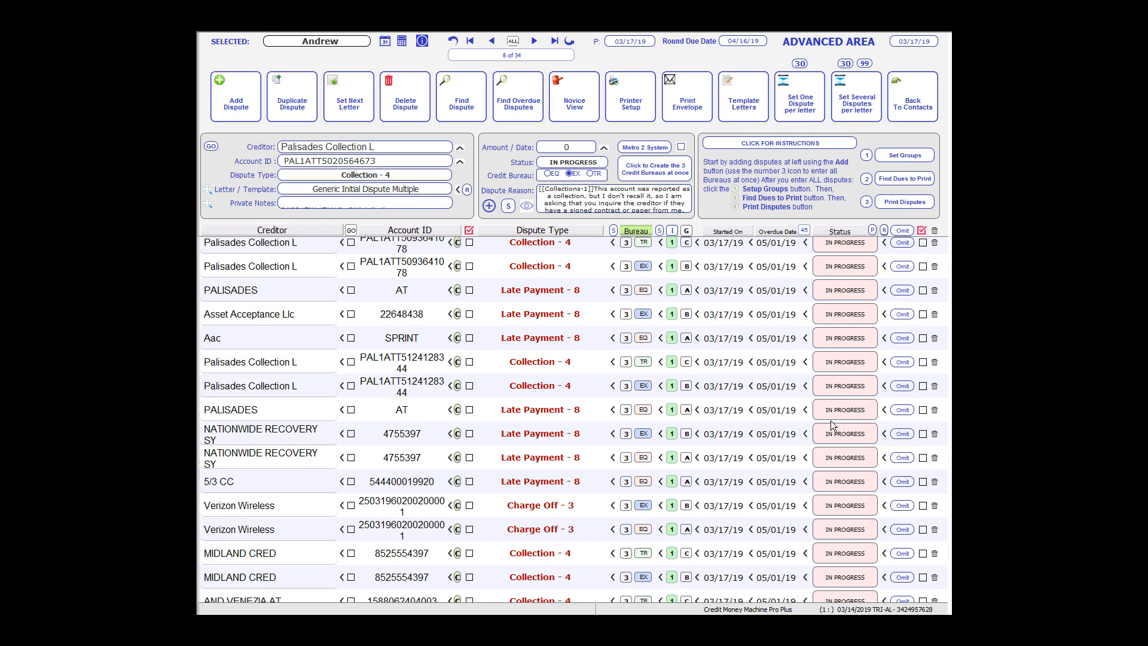
{"action": "left_click", "coordinate": [923, 362]}
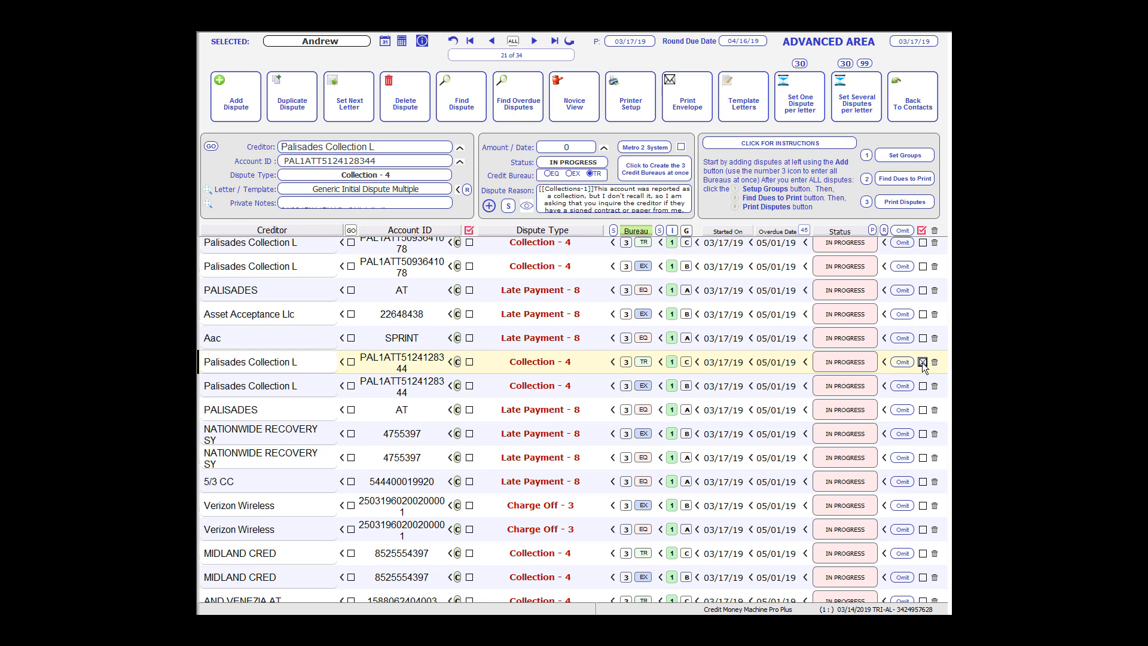
- Filter the grid to show only the five checkmarked disputes
{"action": "left_click", "coordinate": [922, 231]}
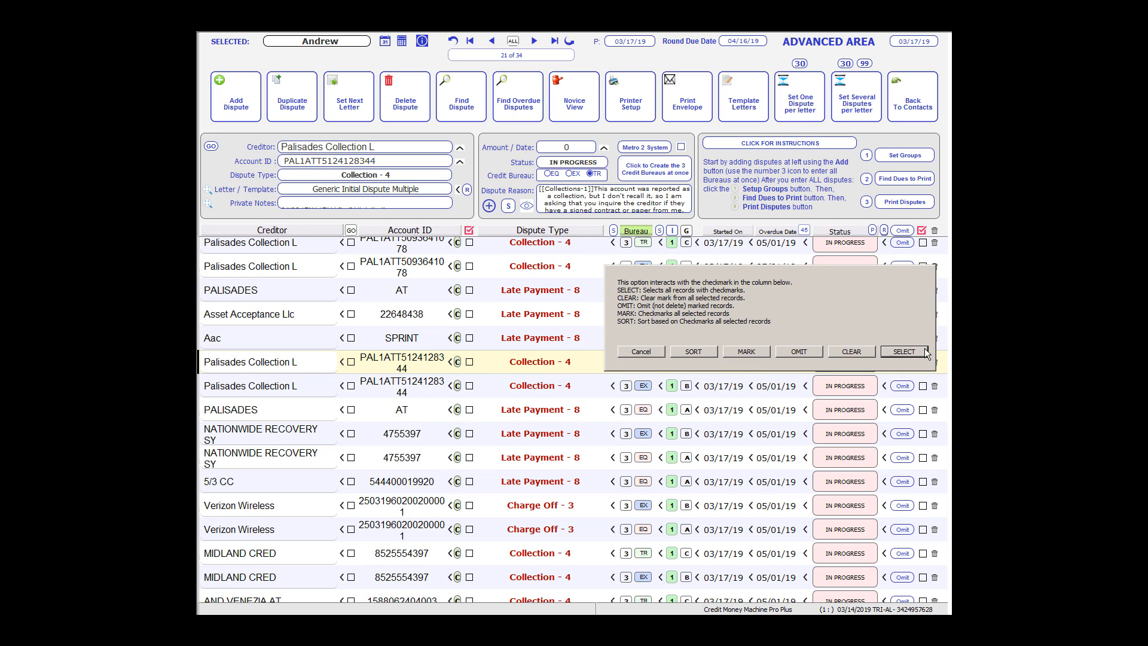
{"action": "left_click", "coordinate": [903, 351]}
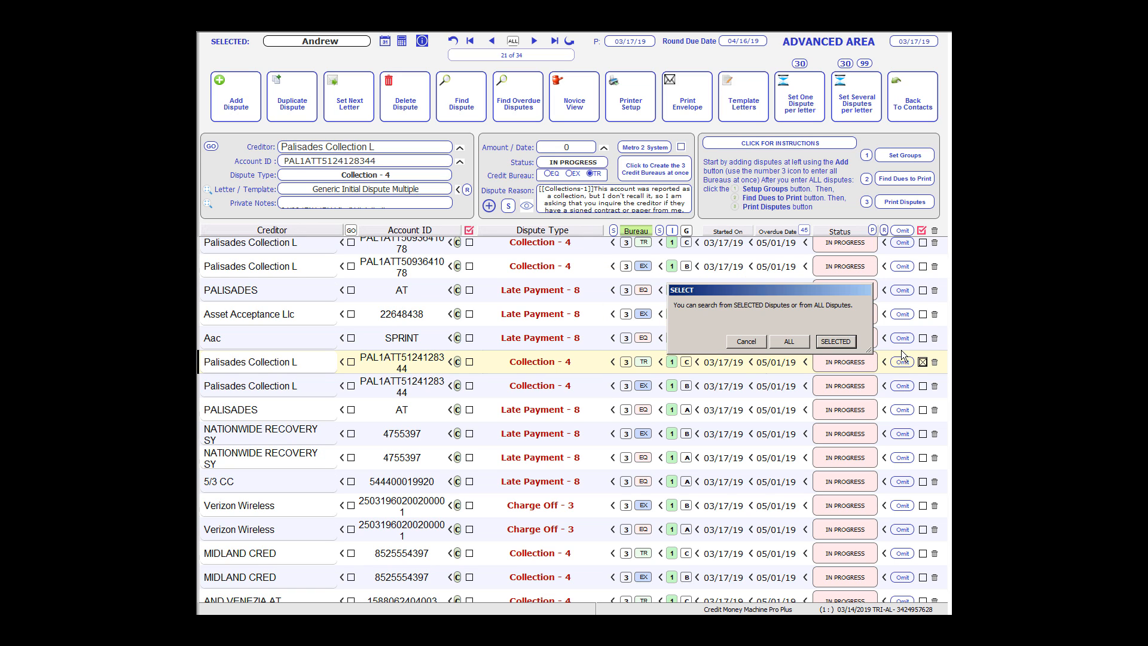
{"action": "left_click", "coordinate": [834, 342]}
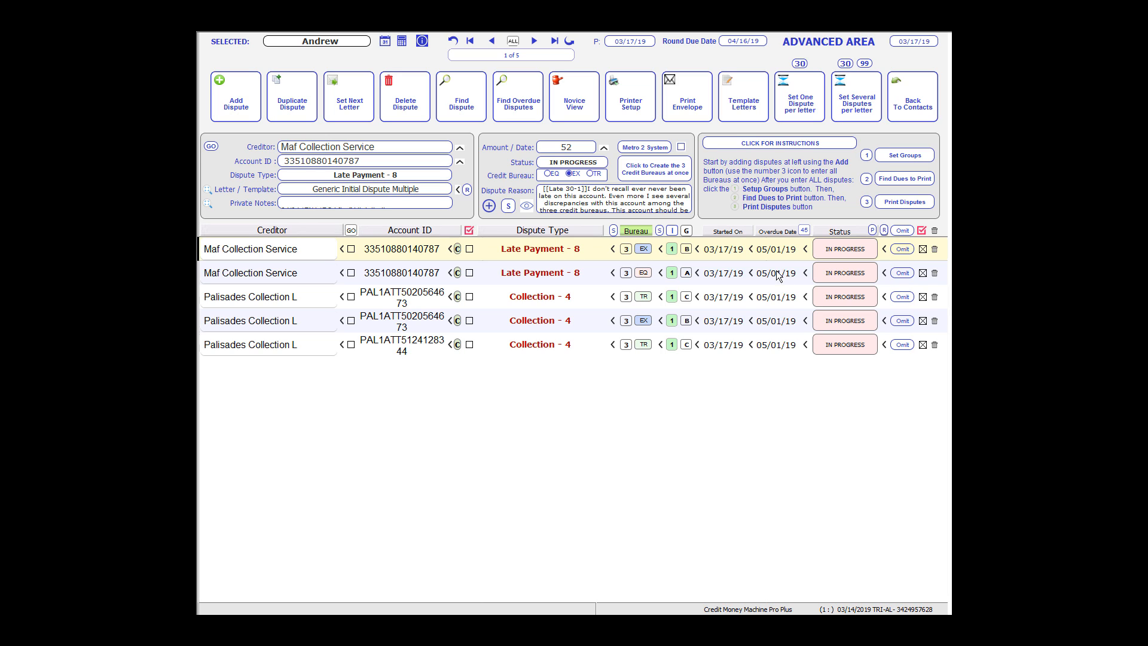
- Mark dispute row 1 (Maf Collection Service) UPDATED and row 3 (Palisades Collection L) DELETED
{"action": "left_click", "coordinate": [833, 252]}
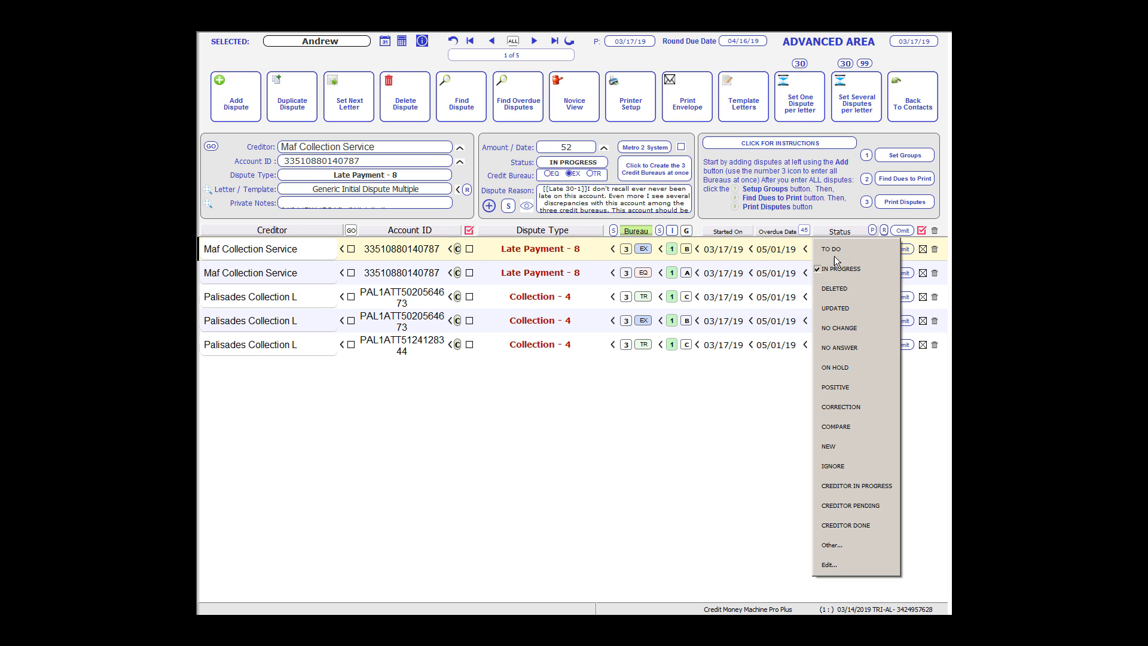
{"action": "left_click", "coordinate": [843, 309]}
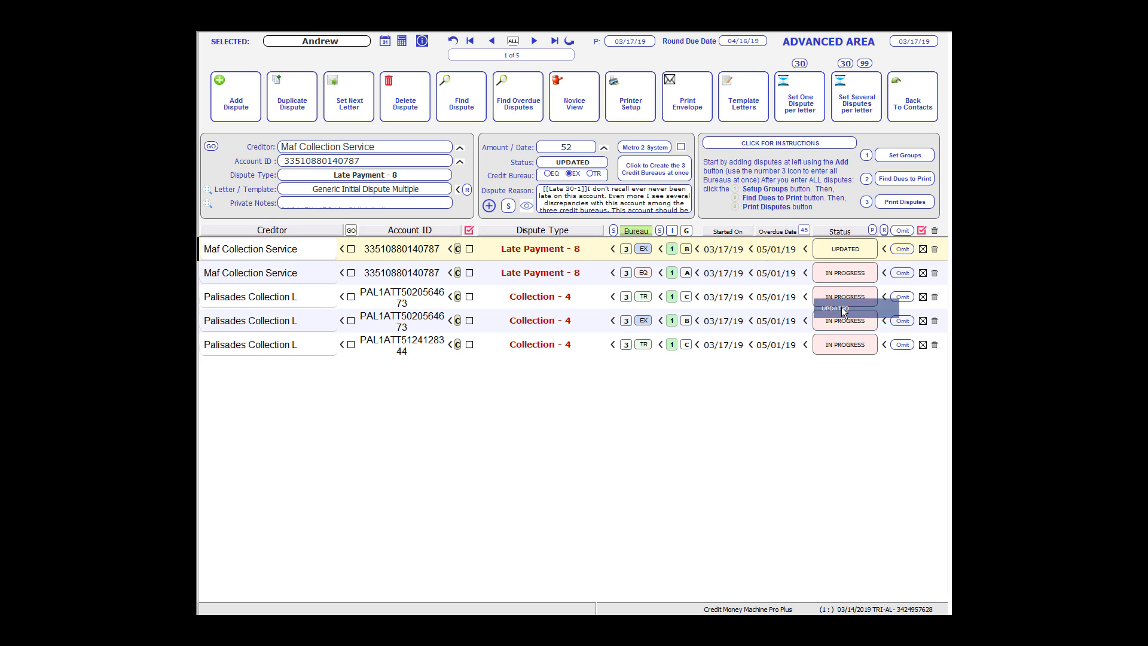
{"action": "left_click", "coordinate": [844, 299]}
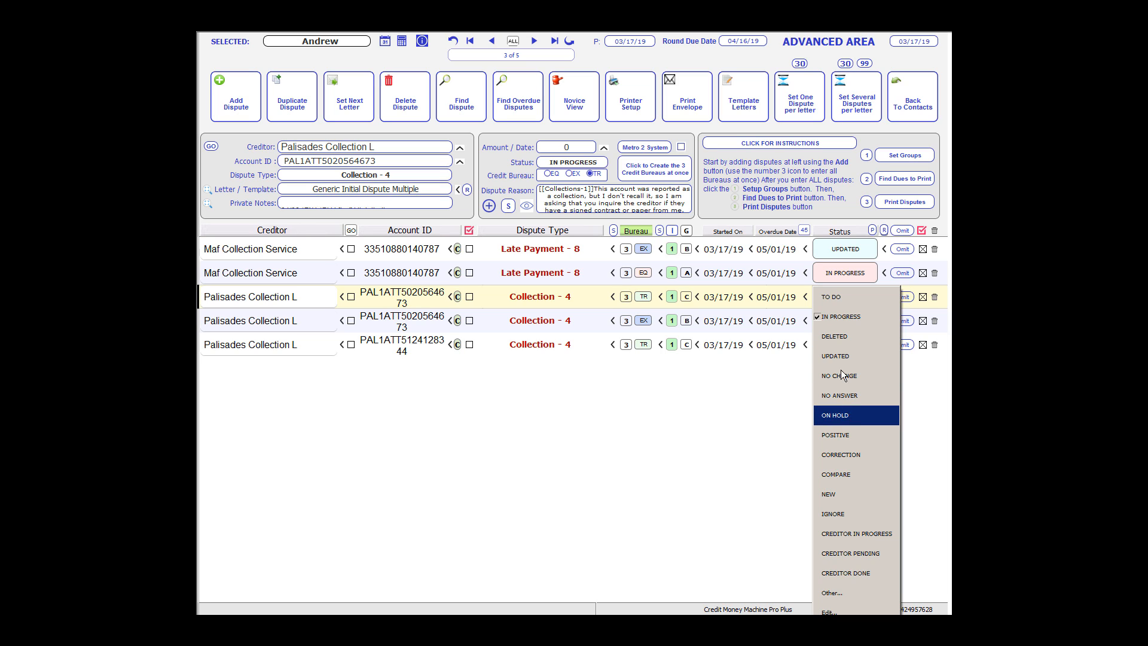
{"action": "left_click", "coordinate": [842, 337]}
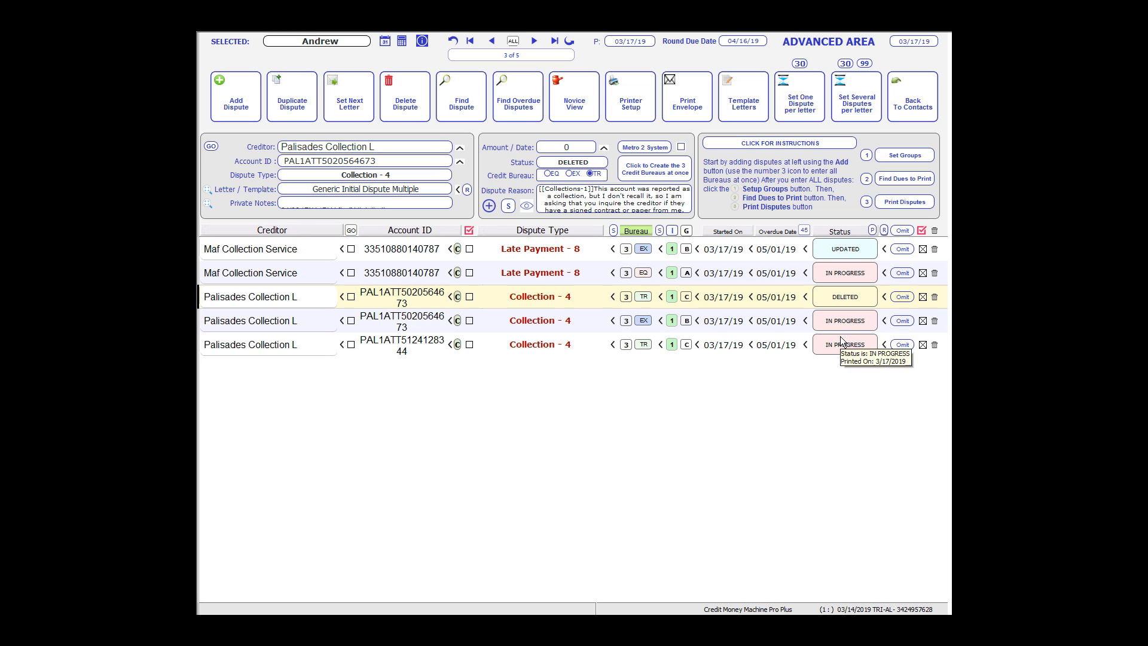
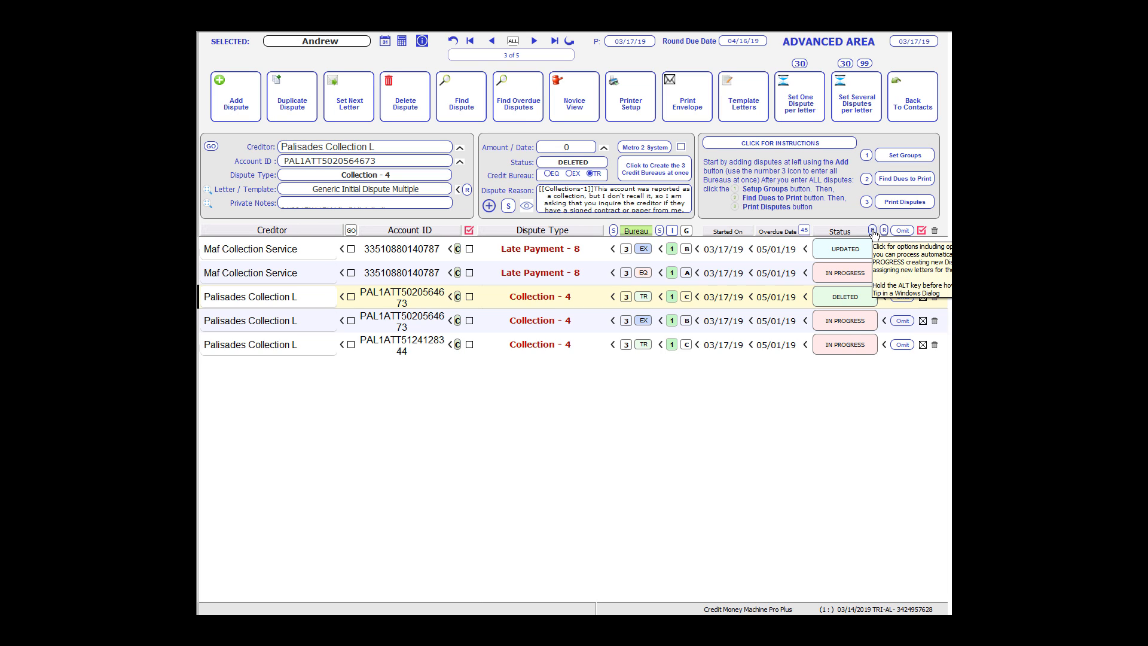
- Use option 5 of the P menu to duplicate all In Progress disputes as new TO DO copies
{"action": "left_click", "coordinate": [872, 231]}
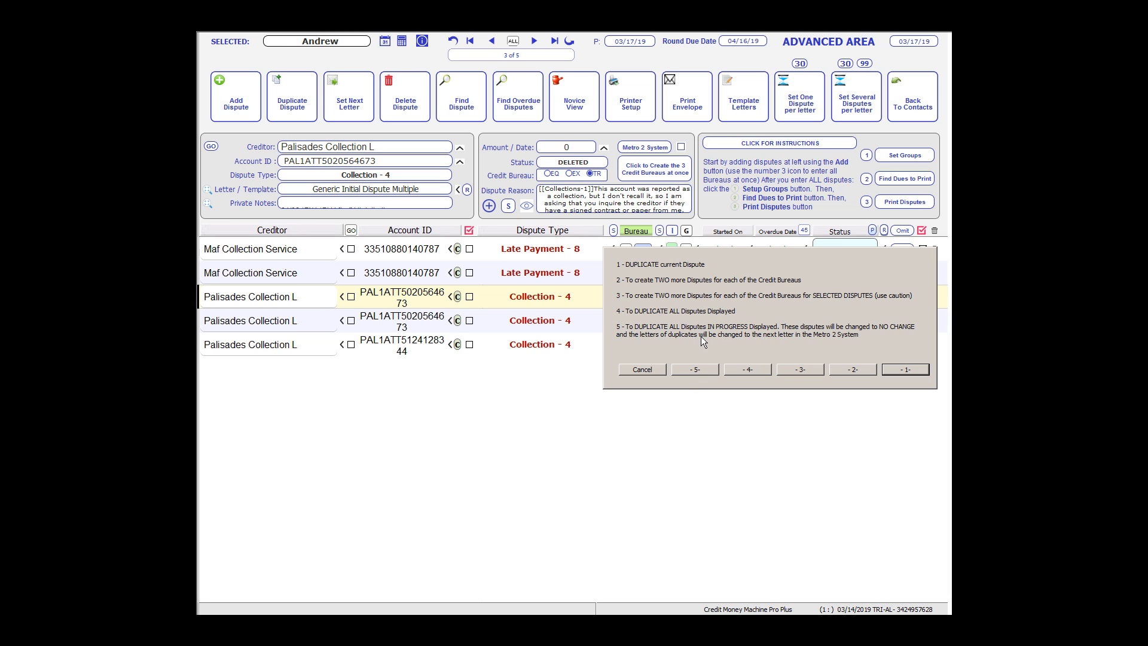
{"action": "left_click", "coordinate": [694, 370]}
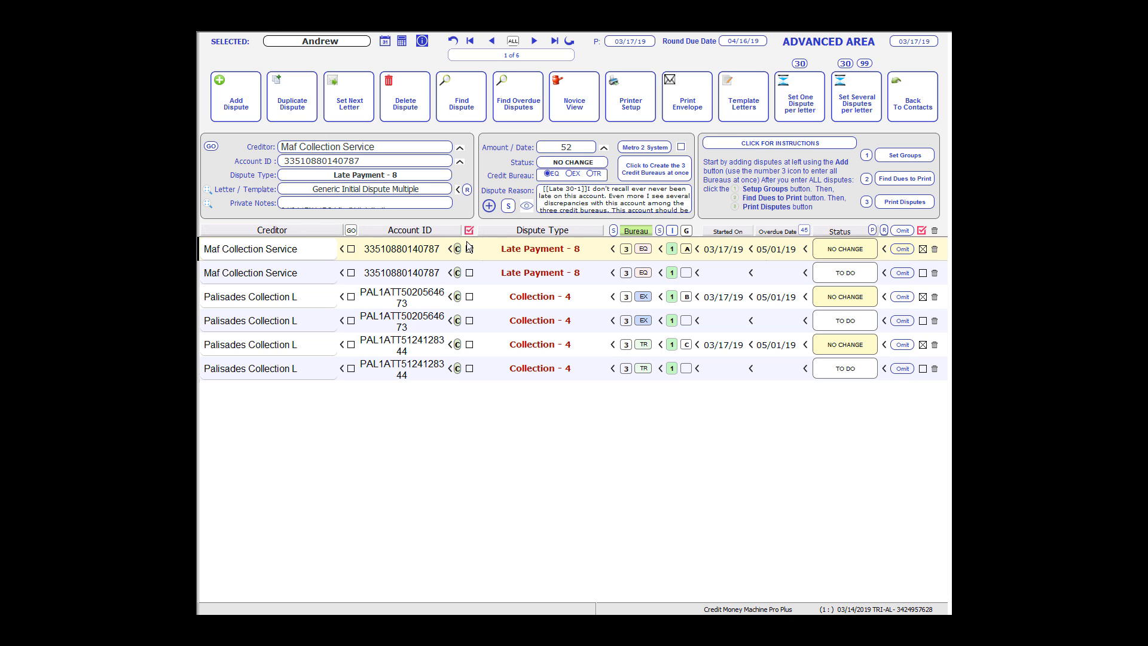
- Review the three new TO DO disputes' Verification of Procedure letters and enable Metro 2 on the last one
{"action": "left_click", "coordinate": [421, 274]}
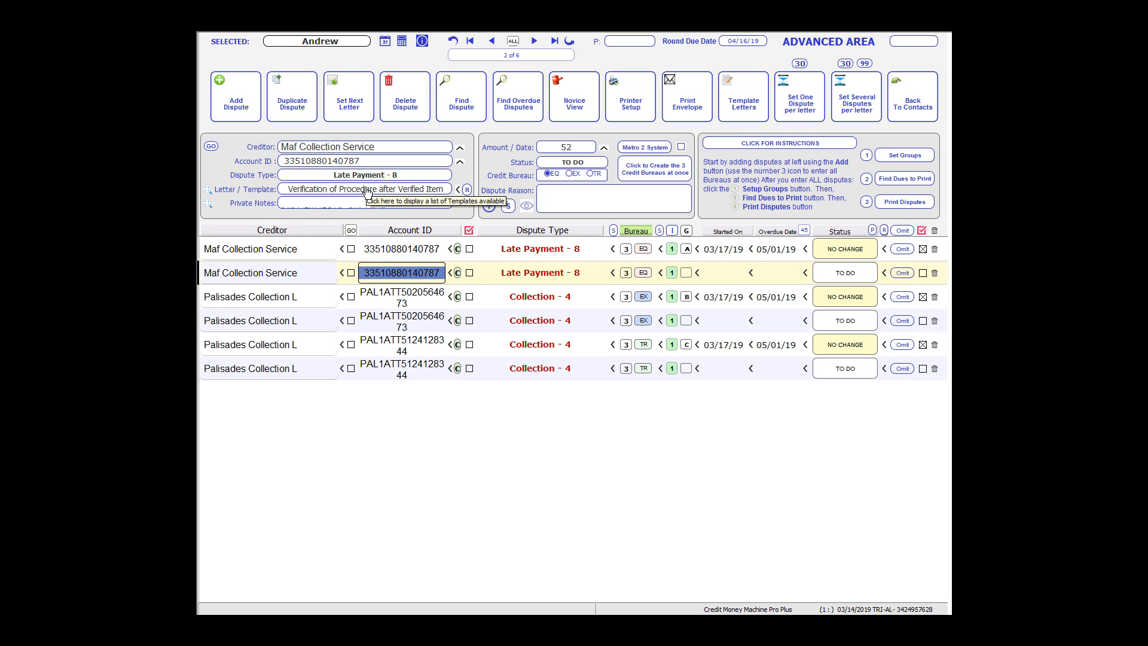
{"action": "left_click", "coordinate": [401, 322]}
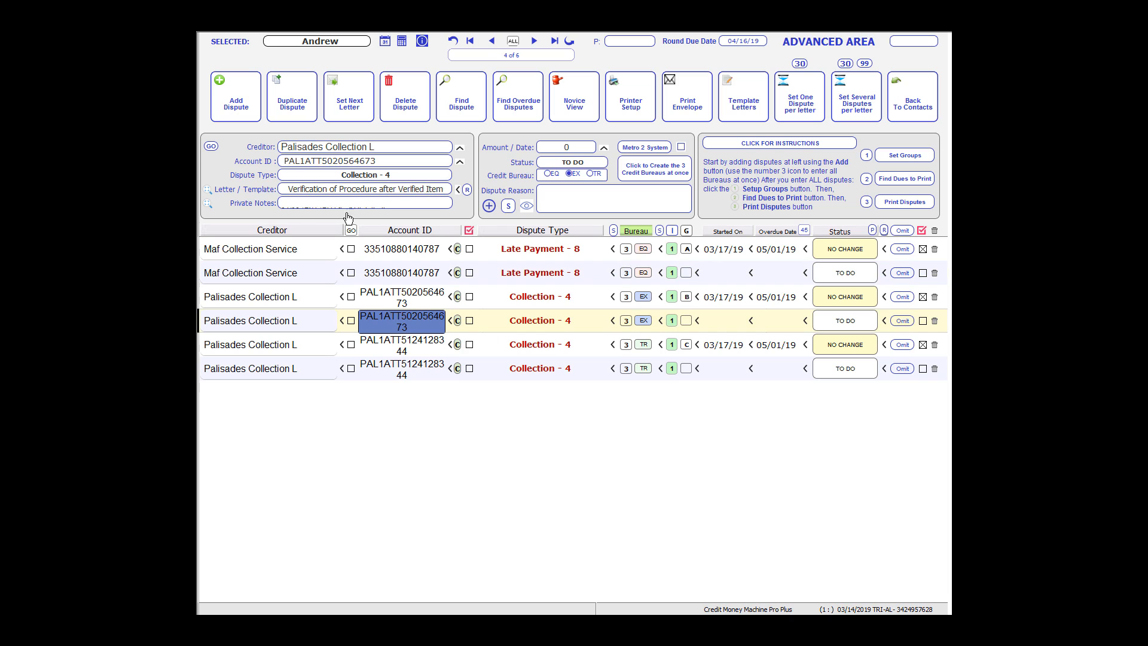
{"action": "left_click", "coordinate": [401, 366]}
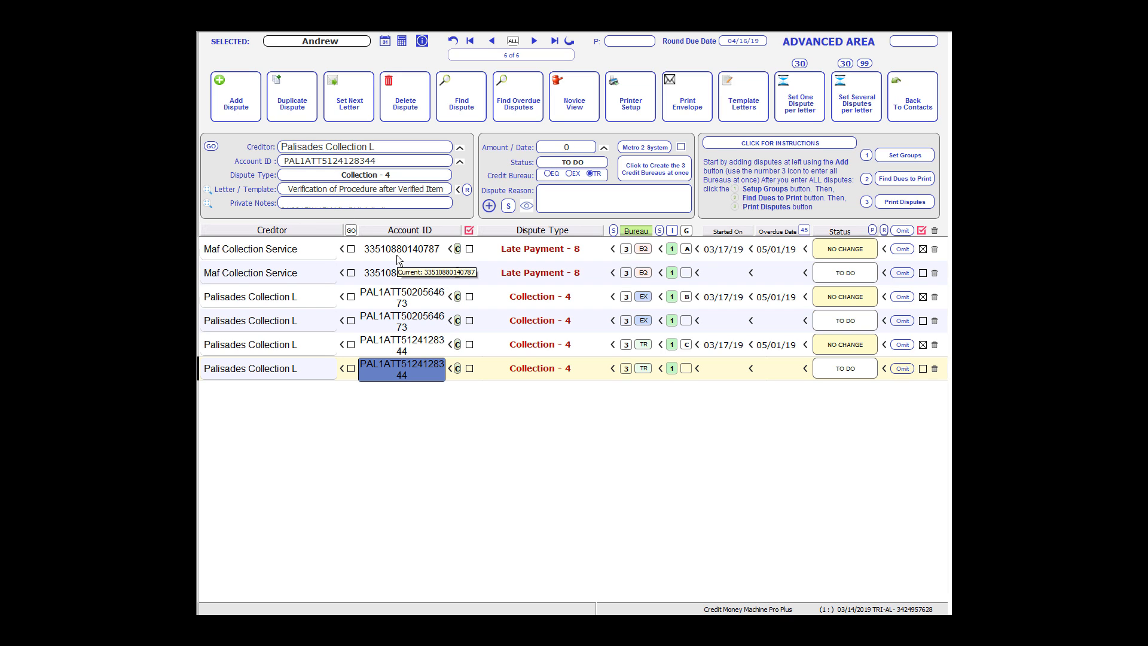
{"action": "left_click", "coordinate": [397, 271]}
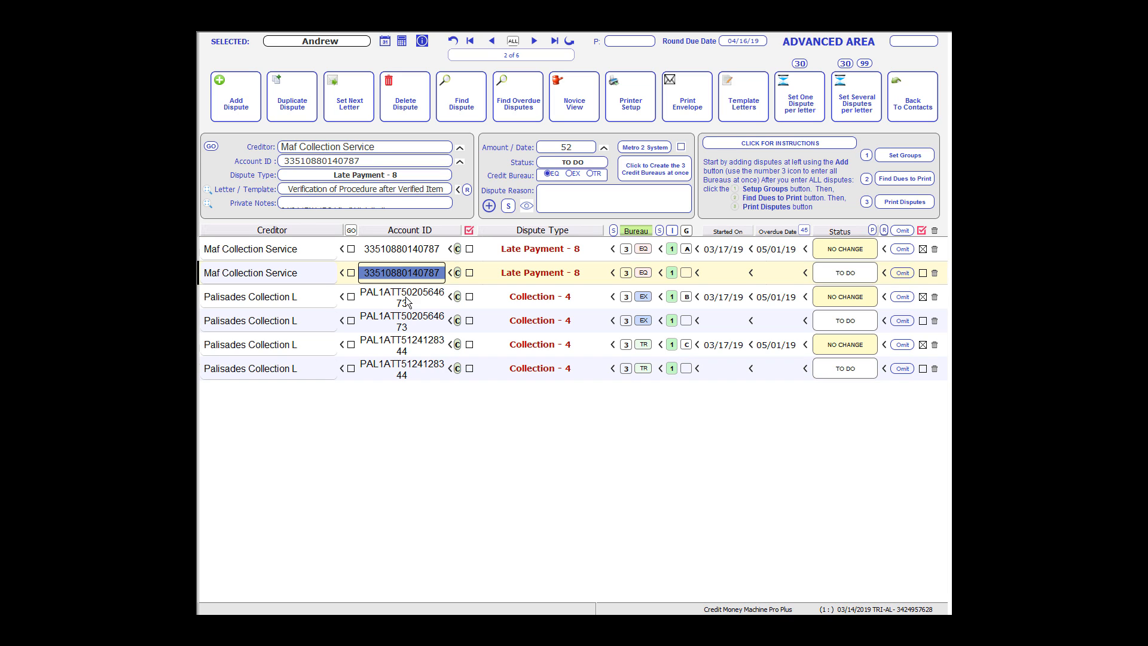
{"action": "left_click", "coordinate": [410, 321]}
{"action": "left_click", "coordinate": [421, 372]}
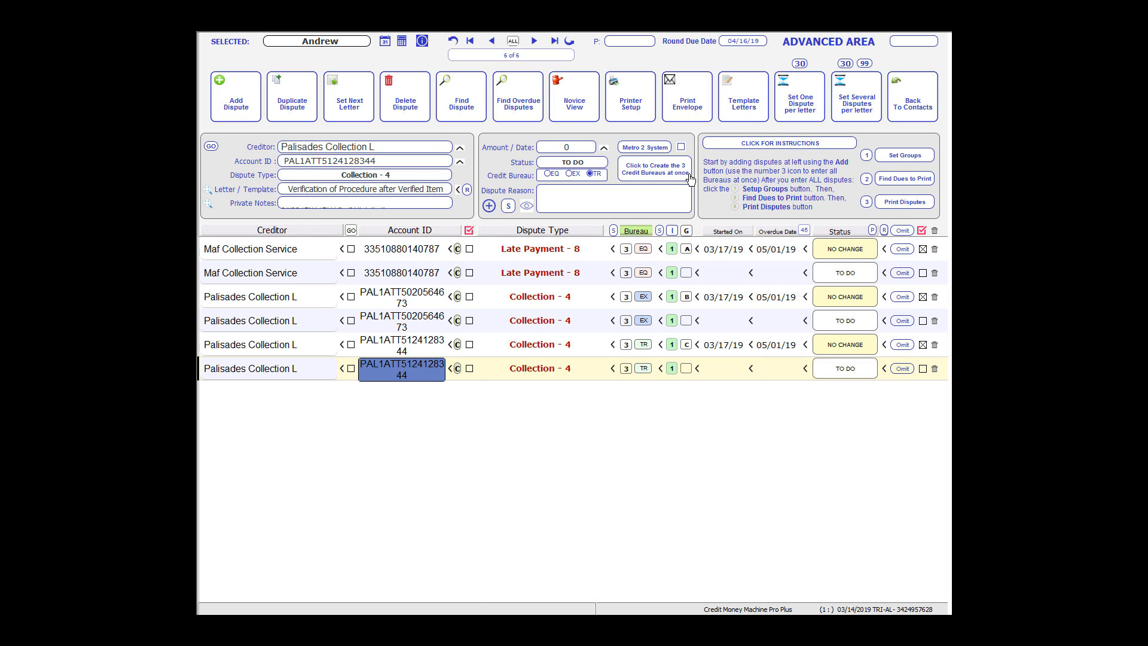
{"action": "left_click", "coordinate": [681, 147]}
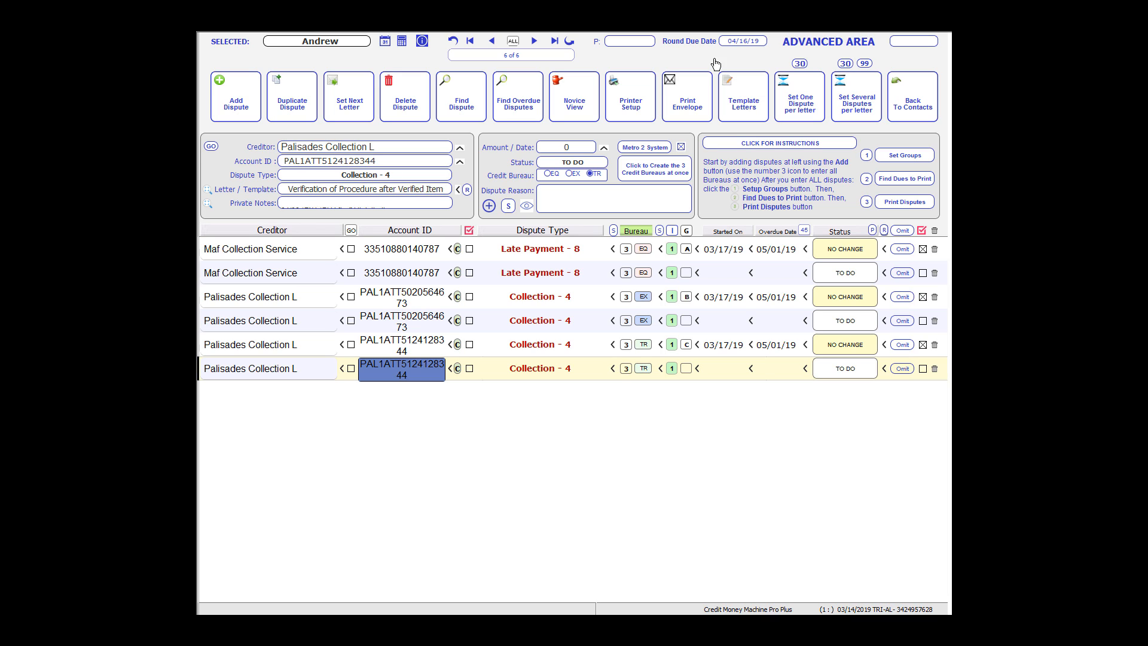
{"action": "left_click", "coordinate": [929, 118]}
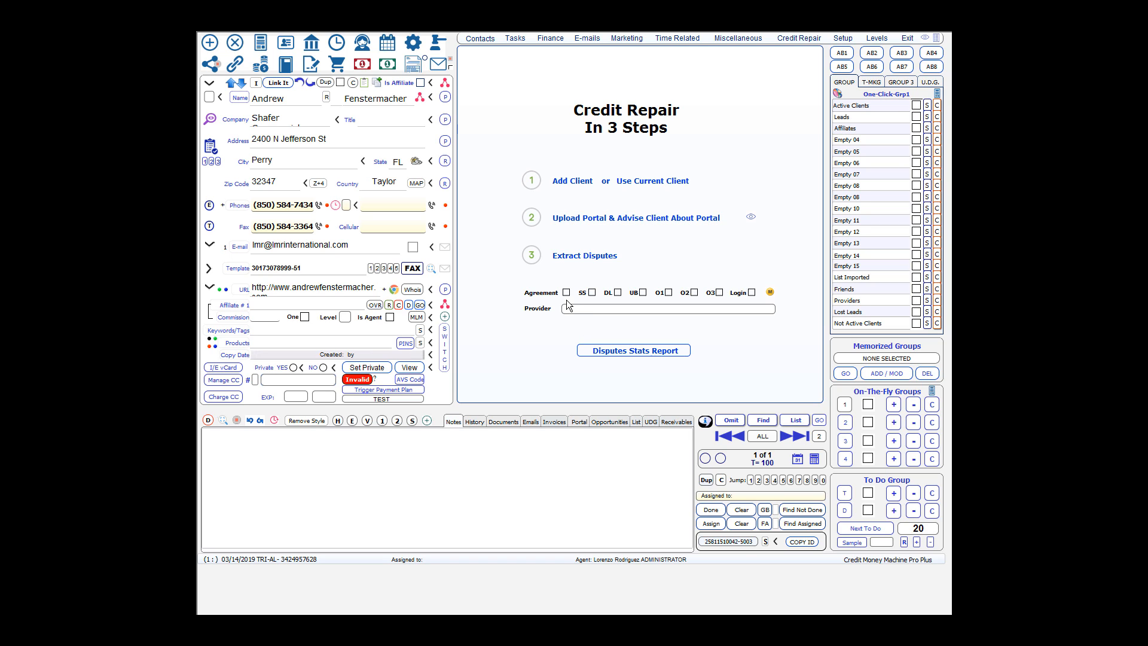
{"action": "mouse_move", "coordinate": [567, 298]}
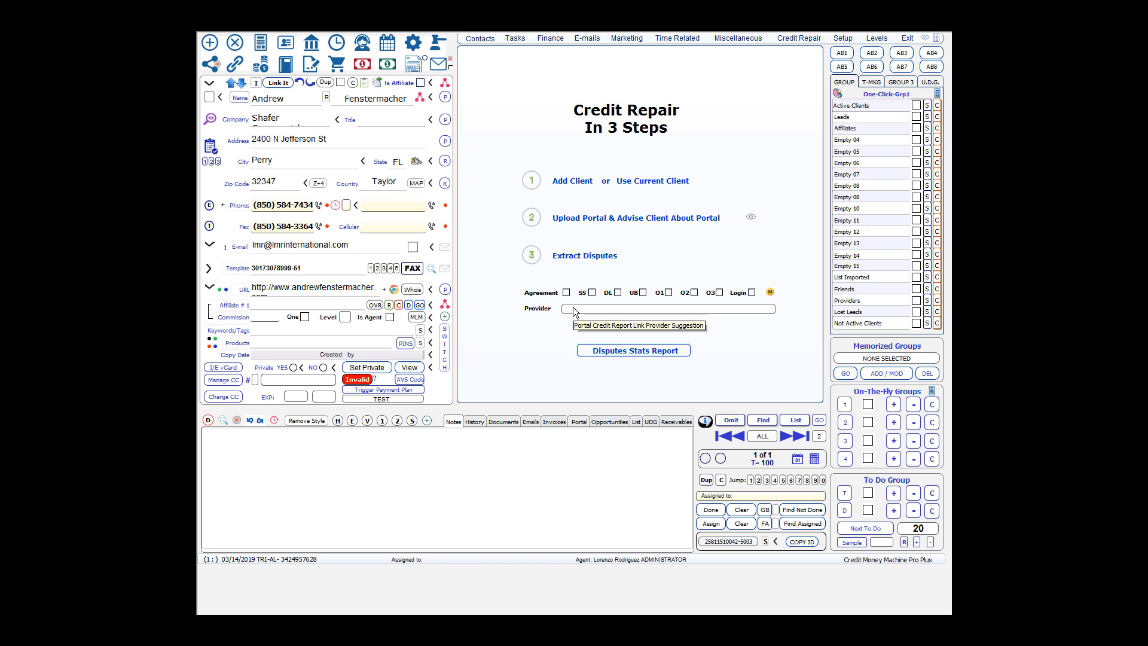
{"action": "left_click", "coordinate": [573, 308]}
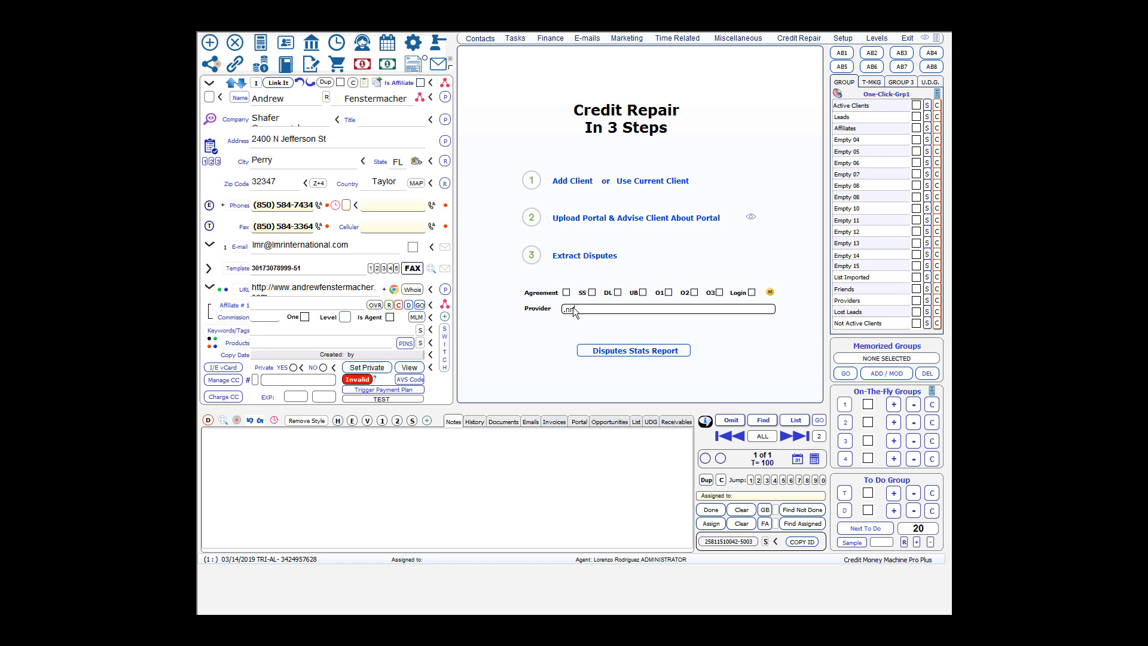
{"action": "type", "text": "http://www.n20.us/crmonitor"}
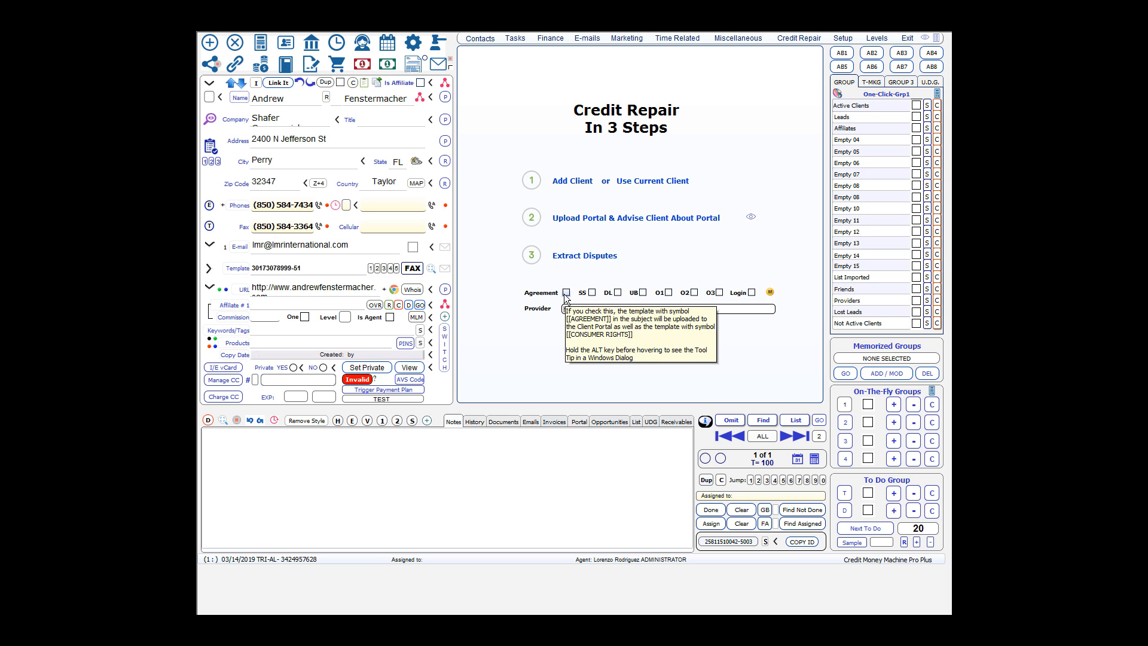
{"action": "left_click", "coordinate": [313, 68]}
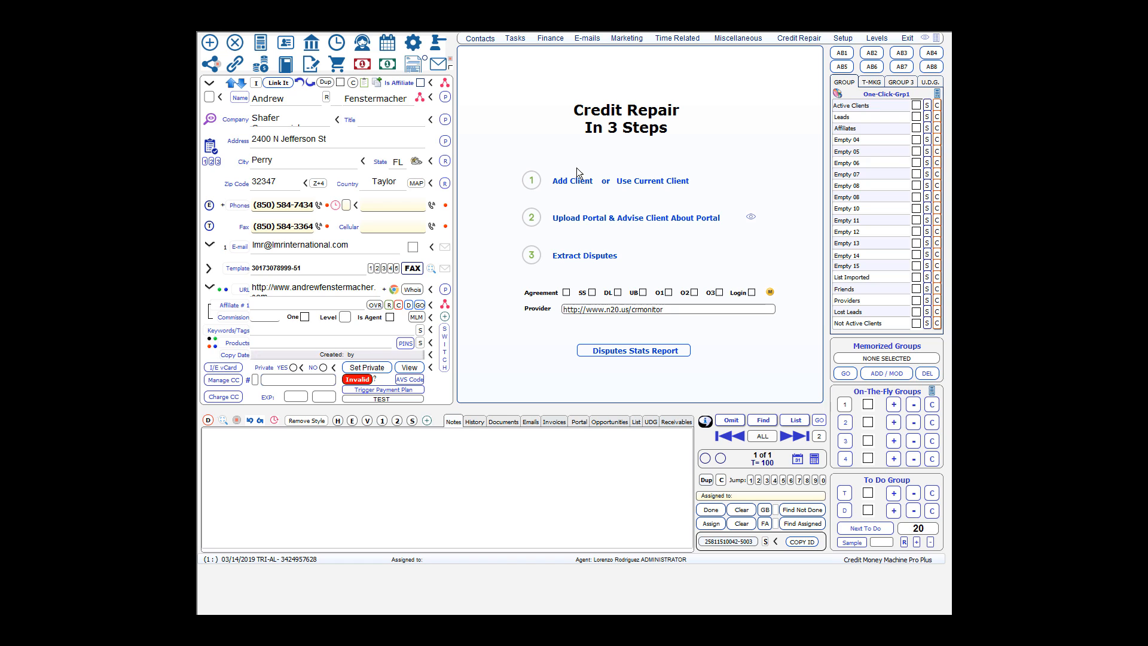
{"action": "left_click", "coordinate": [571, 171]}
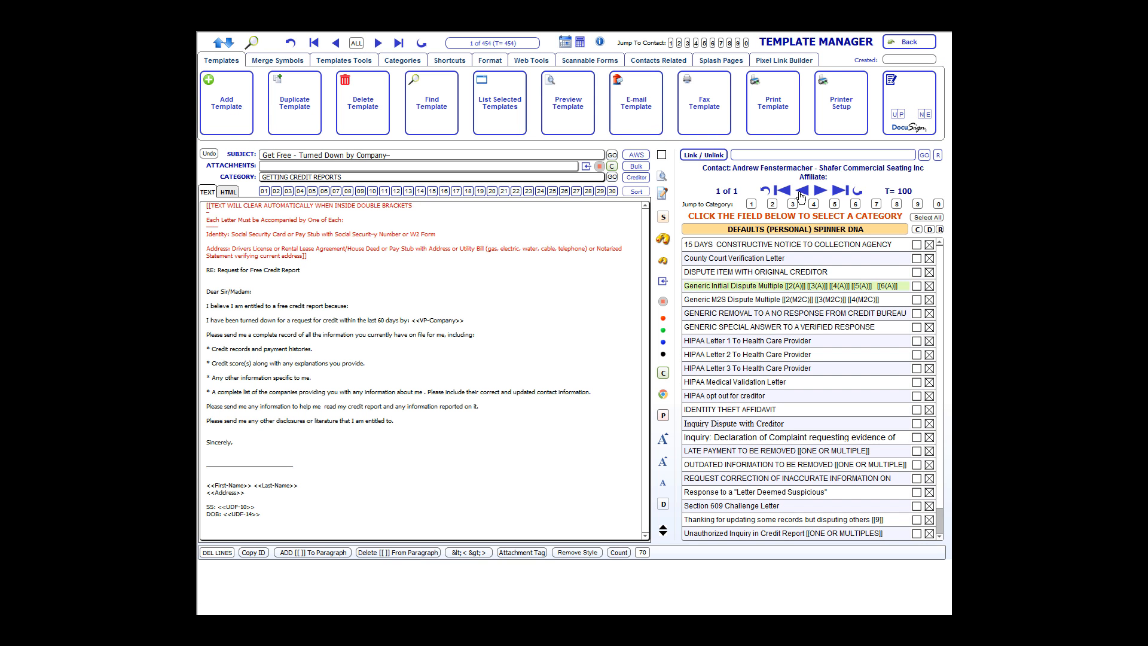
- Load SAMPLE AGREEMENT FOR PORTAL from AGREEMENTS, confirm its [[AGREEMENT]] subject tag, and go back
{"action": "left_click", "coordinate": [795, 229]}
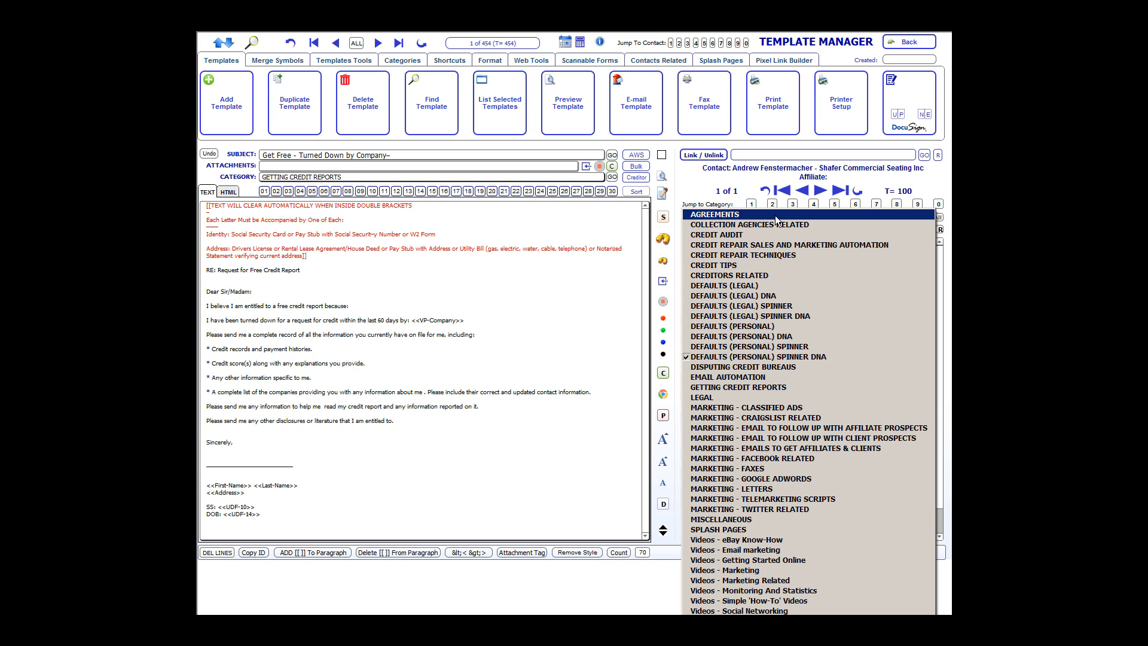
{"action": "left_click", "coordinate": [776, 215]}
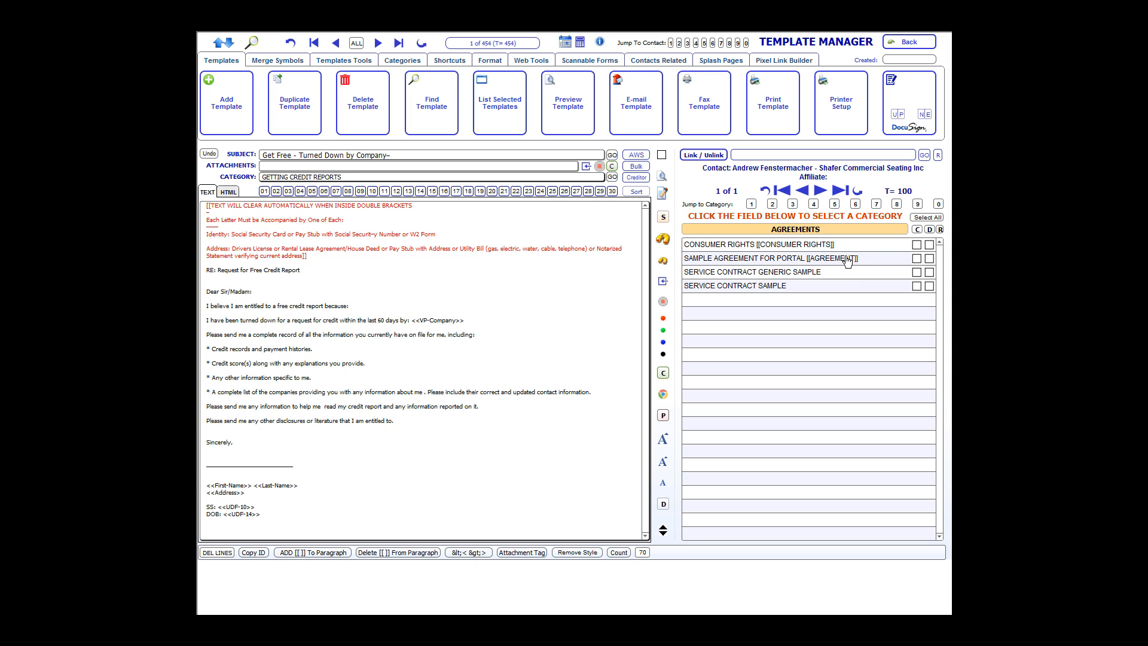
{"action": "left_click", "coordinate": [848, 258]}
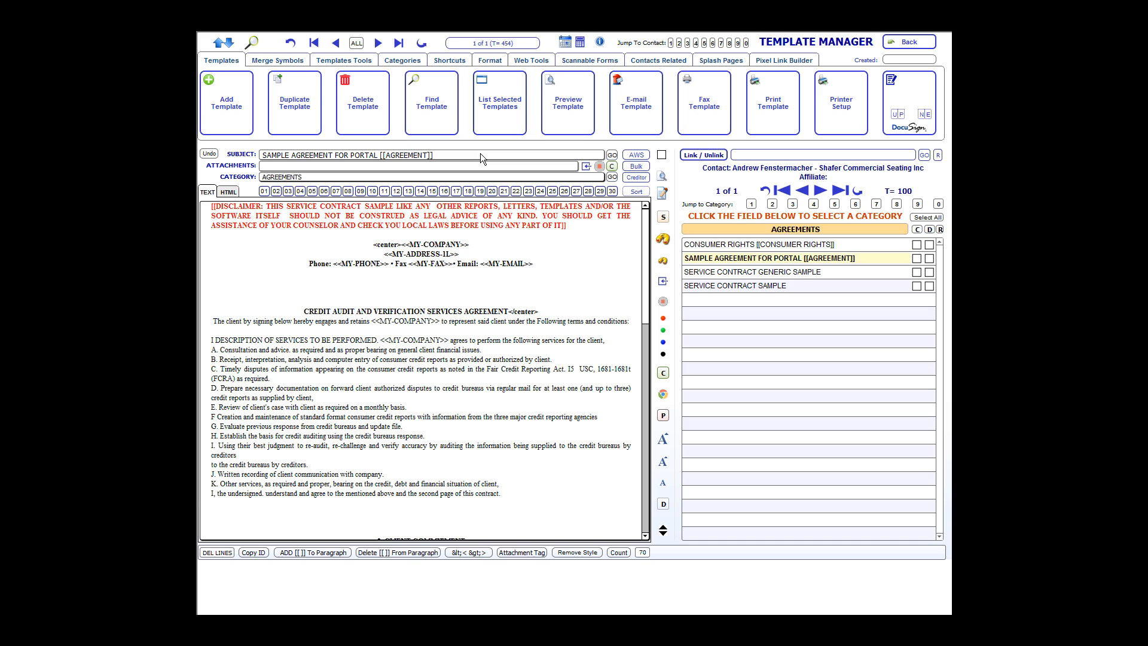
{"action": "left_click", "coordinate": [428, 156]}
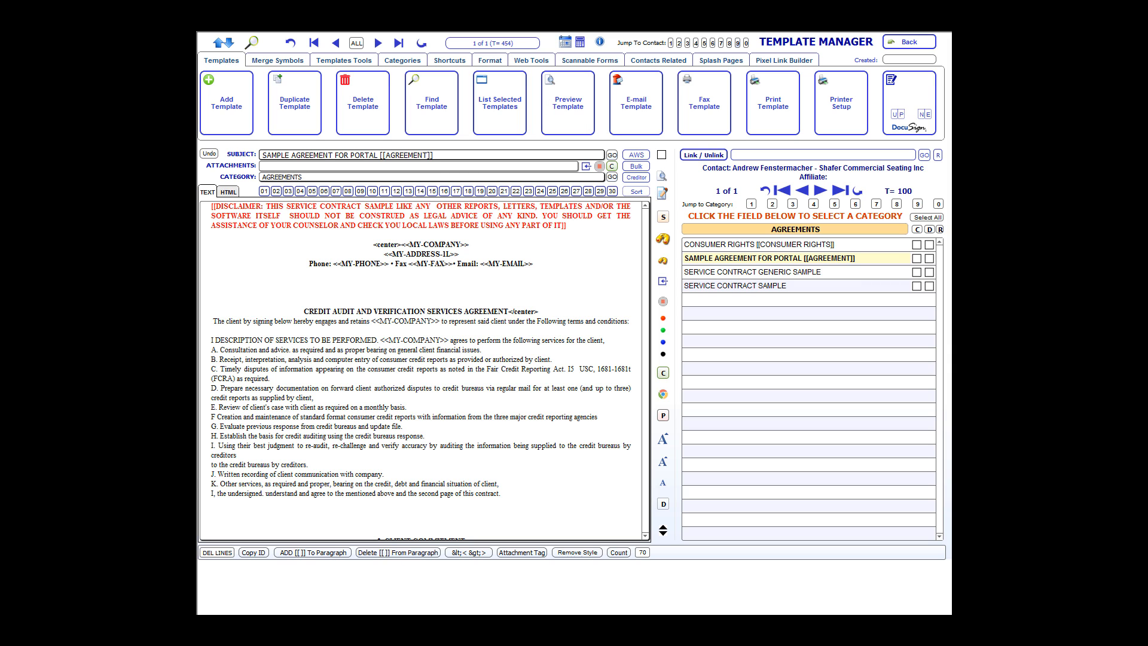
{"action": "left_click", "coordinate": [923, 44]}
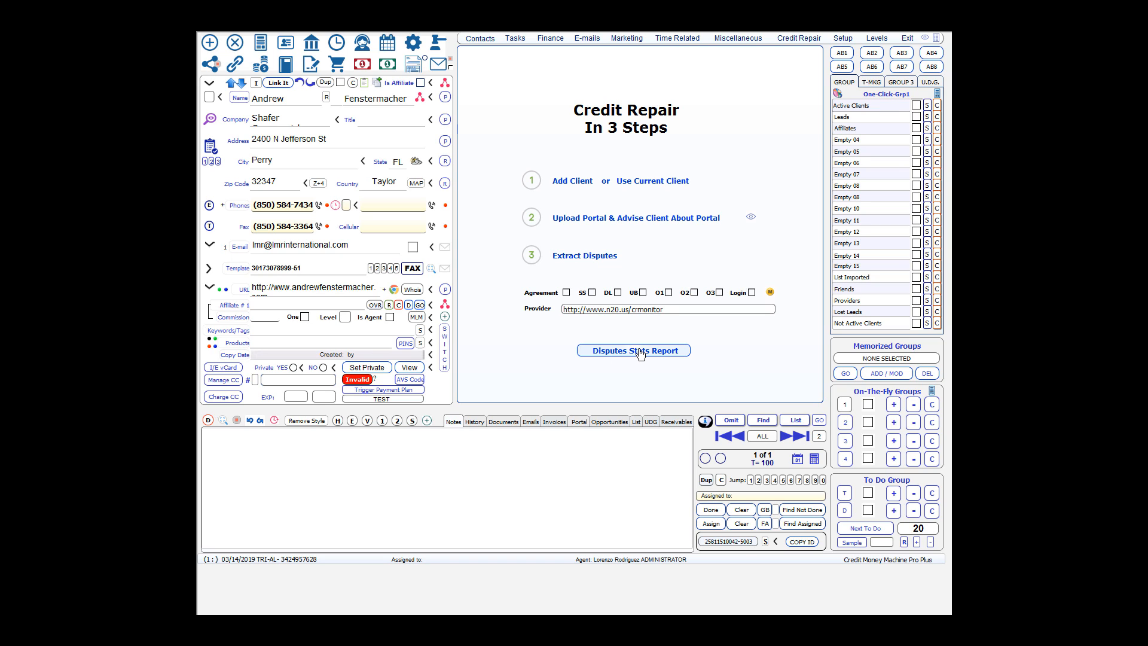
- From the credit repair options, upload the portal for this contact as a CLIENT
{"action": "left_click", "coordinate": [800, 38]}
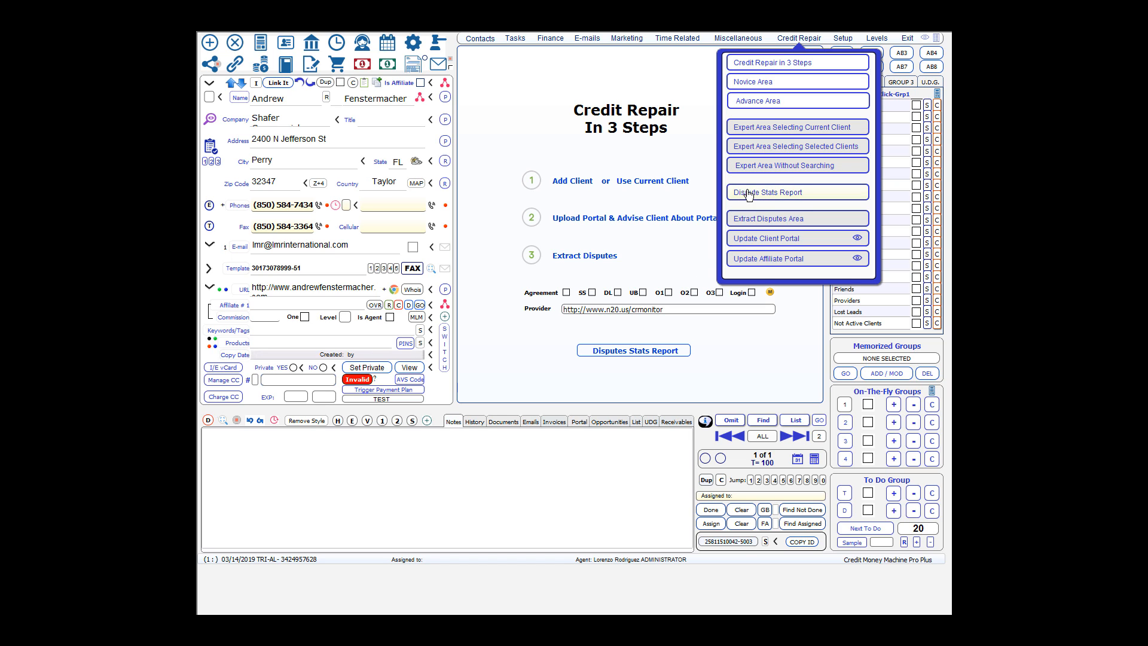
{"action": "left_click", "coordinate": [618, 220]}
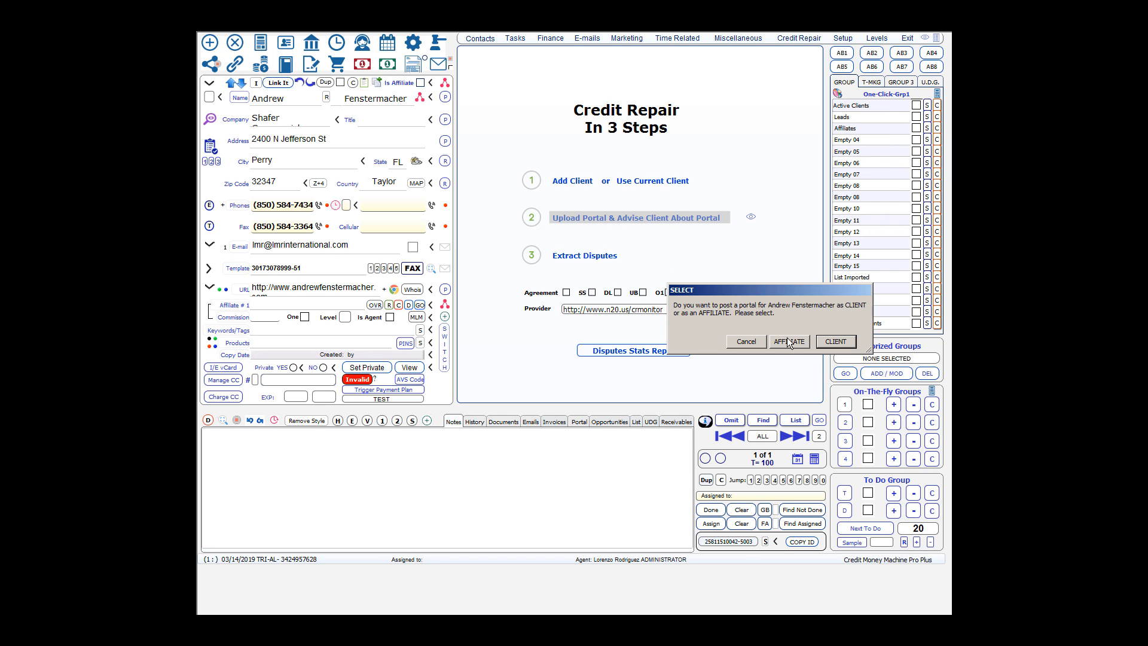
{"action": "left_click", "coordinate": [844, 344]}
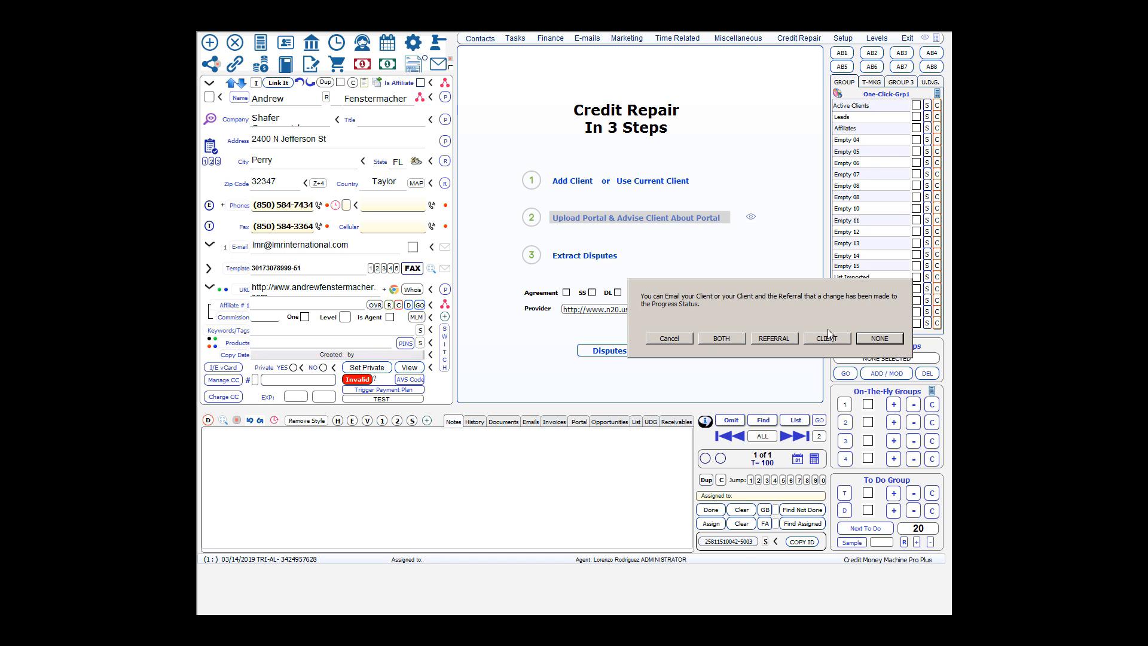
- Choose NONE for the status-change email and view the uploaded portal in the external browser
{"action": "left_click", "coordinate": [877, 338]}
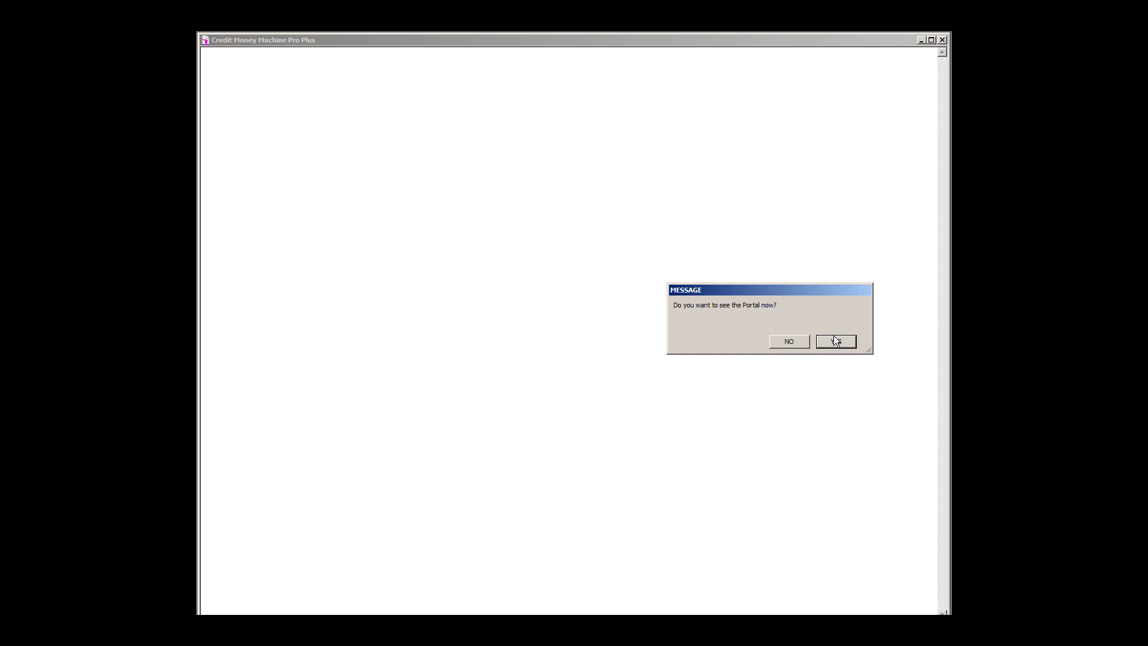
{"action": "left_click", "coordinate": [837, 341]}
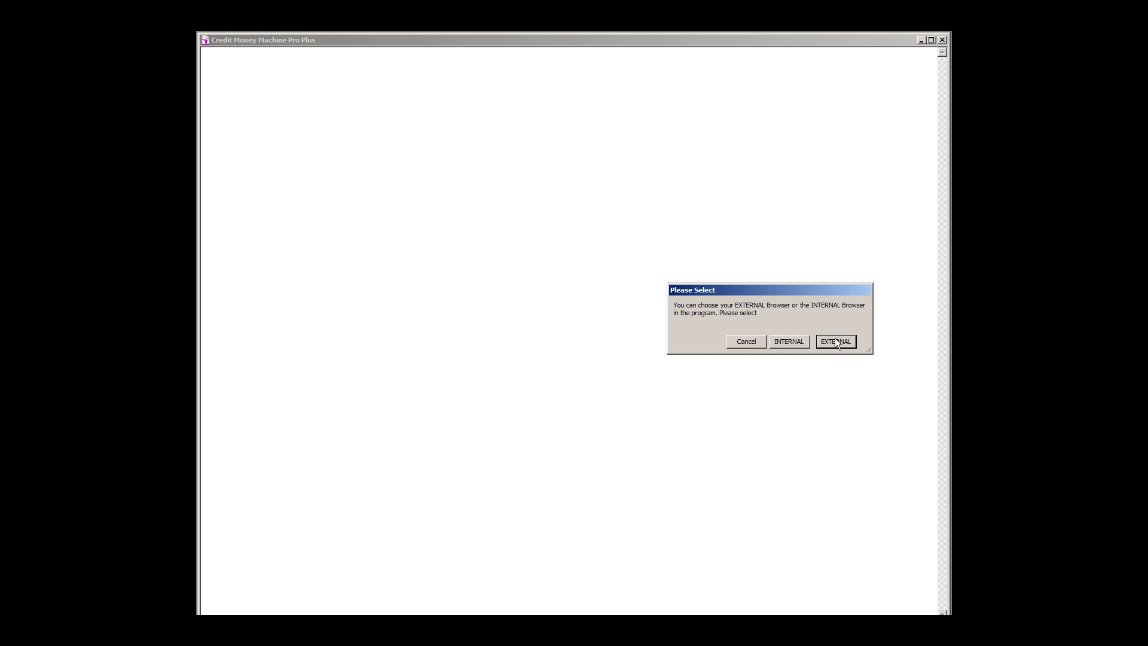
{"action": "left_click", "coordinate": [836, 342]}
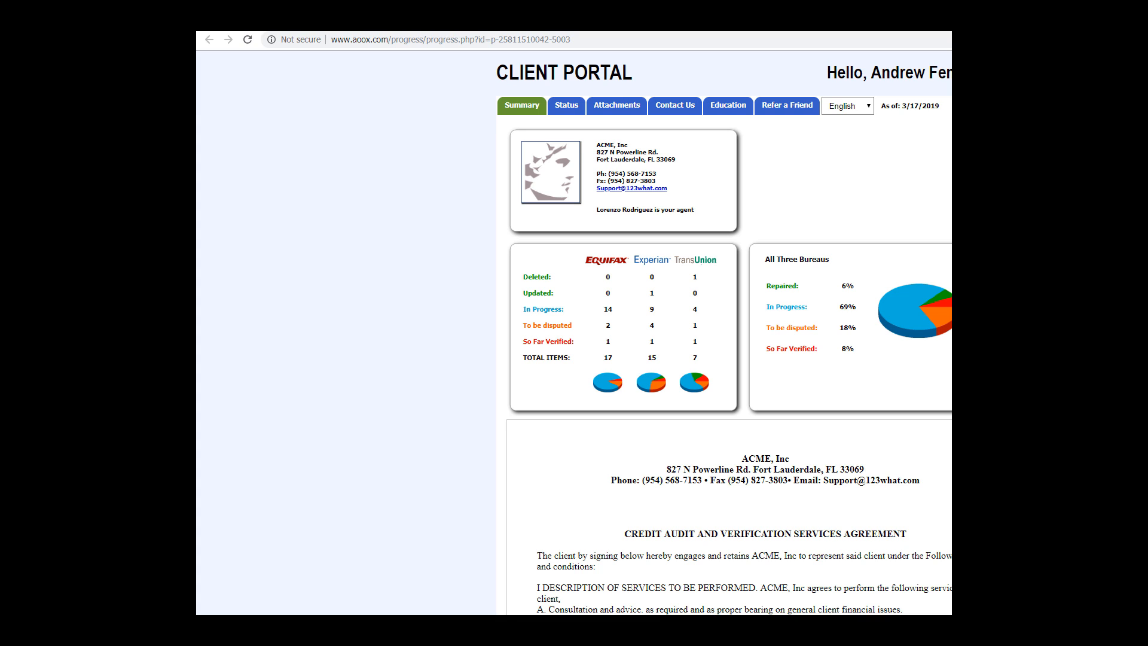
- Restore the browser window and scroll the Summary page down to the Signed by signature box
{"action": "key", "text": "super+Down"}
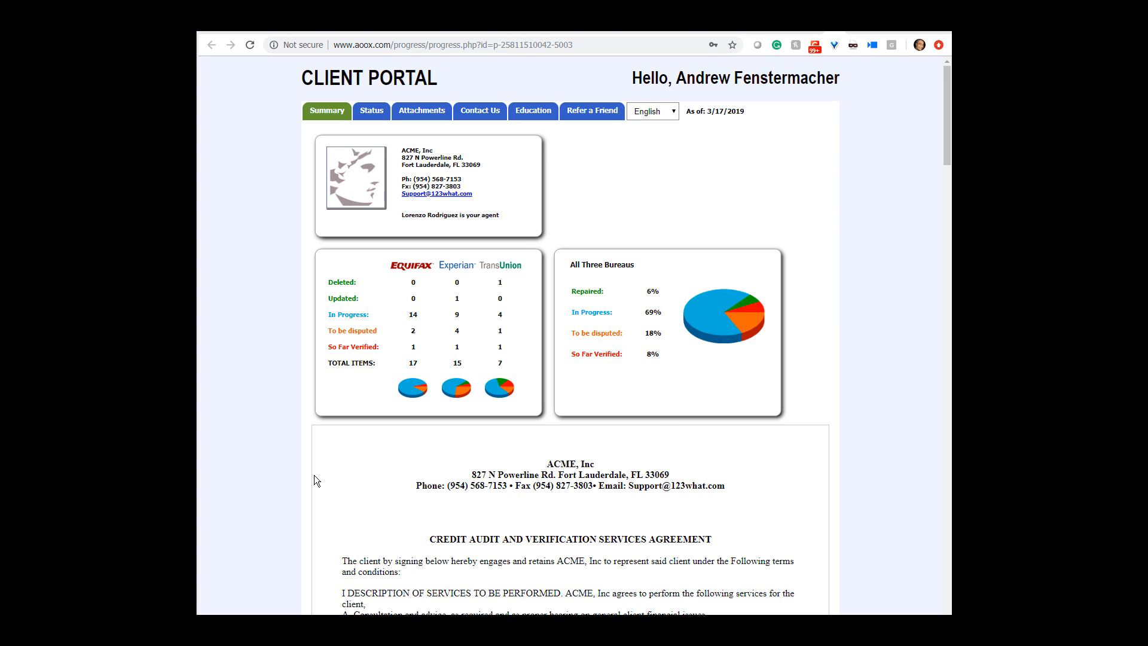
{"action": "scroll", "coordinate": [295, 484], "scroll_direction": "down", "scroll_amount": 1}
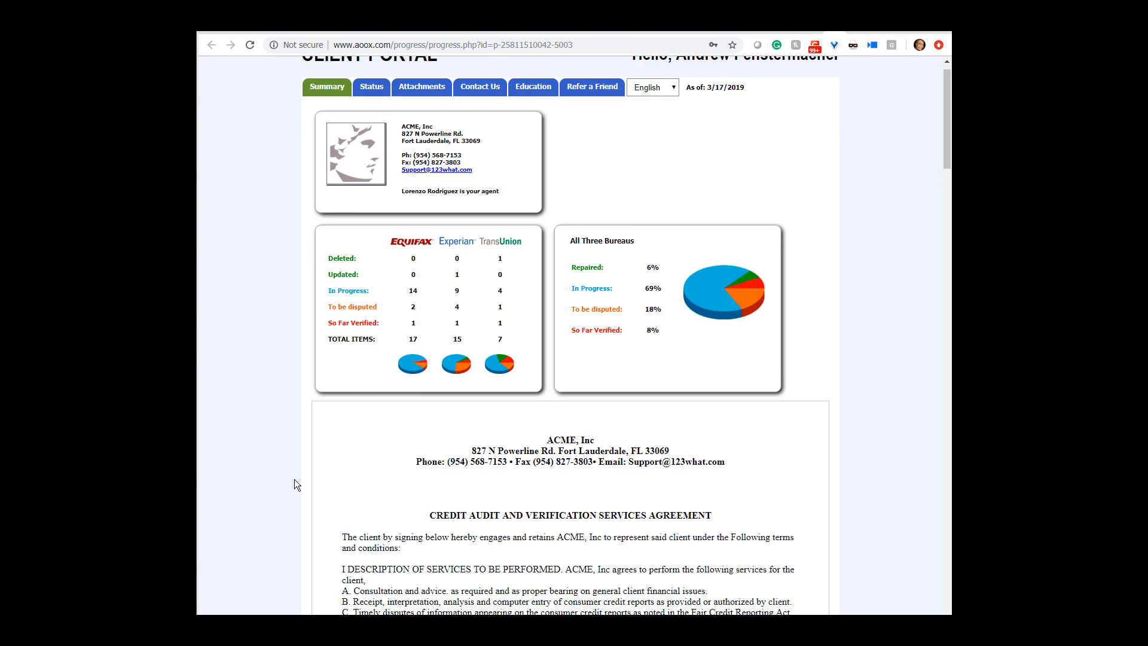
{"action": "scroll", "coordinate": [295, 480], "scroll_direction": "down", "scroll_amount": 15}
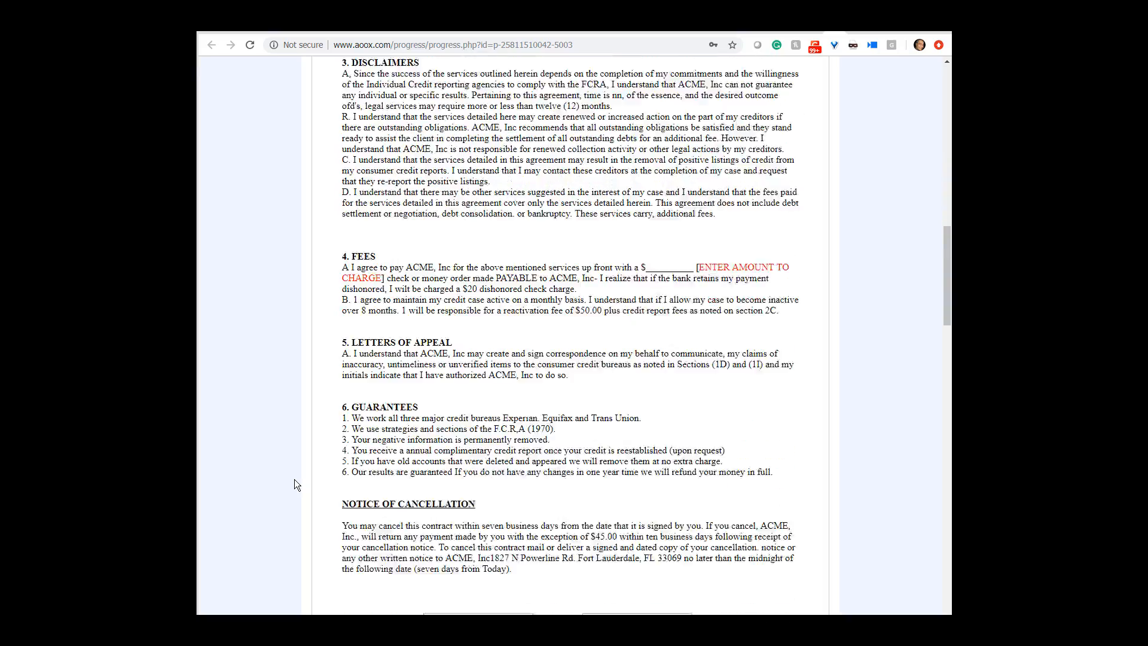
{"action": "scroll", "coordinate": [295, 485], "scroll_direction": "down", "scroll_amount": 7}
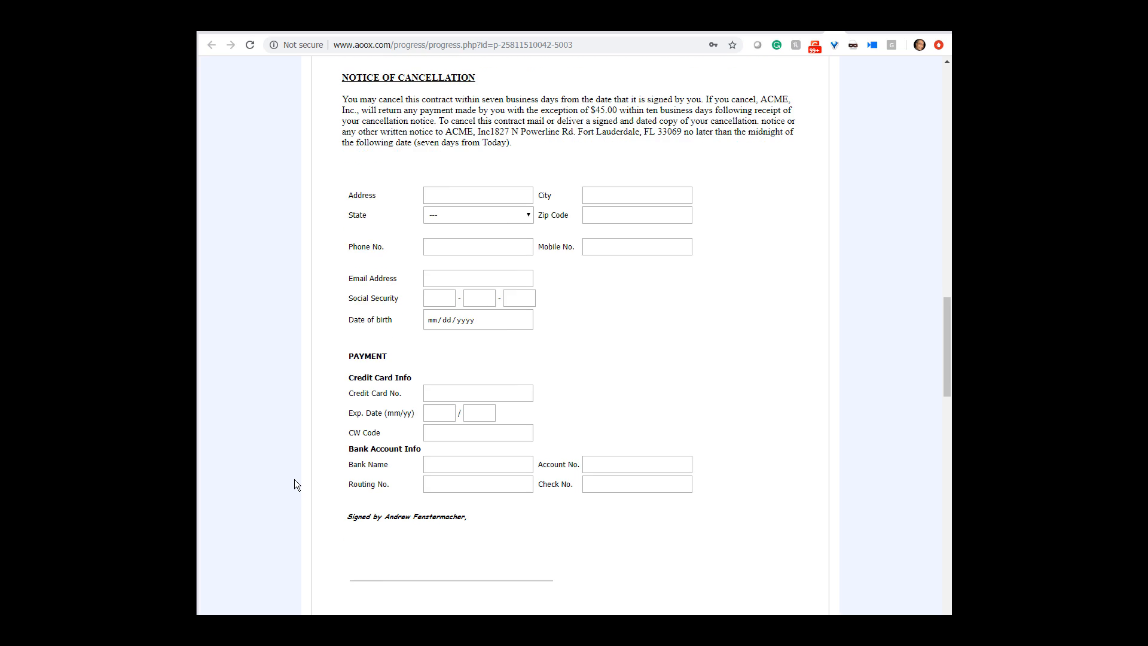
{"action": "scroll", "coordinate": [294, 485], "scroll_direction": "down", "scroll_amount": 2}
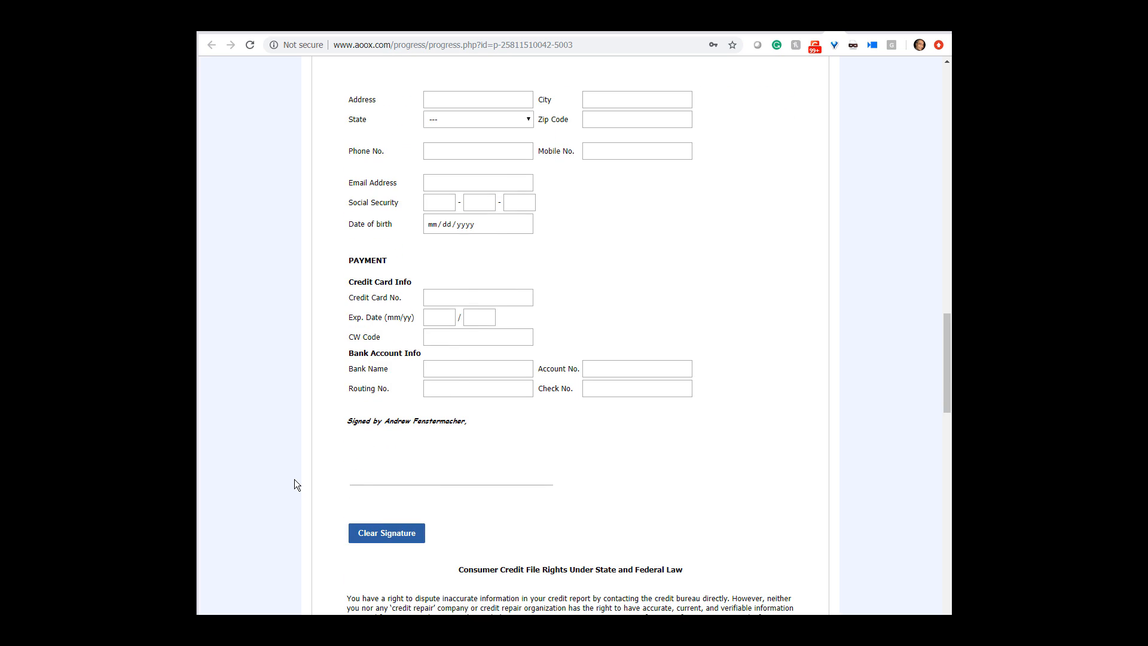
{"action": "scroll", "coordinate": [294, 484], "scroll_direction": "up", "scroll_amount": 1}
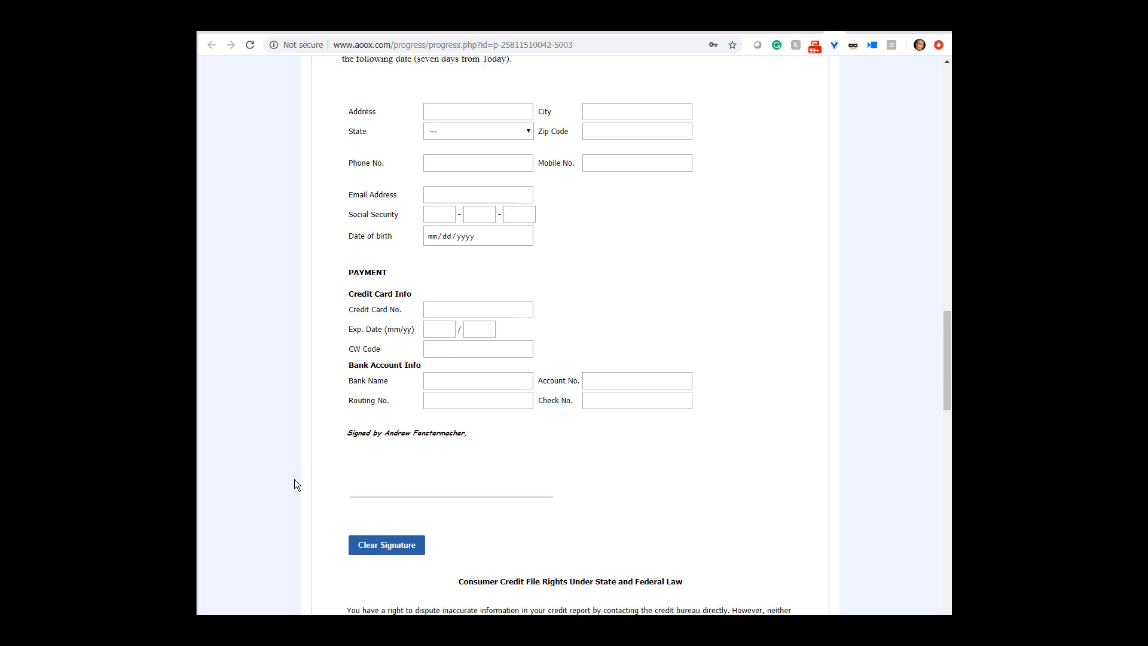
{"action": "scroll", "coordinate": [294, 484], "scroll_direction": "down", "scroll_amount": 1}
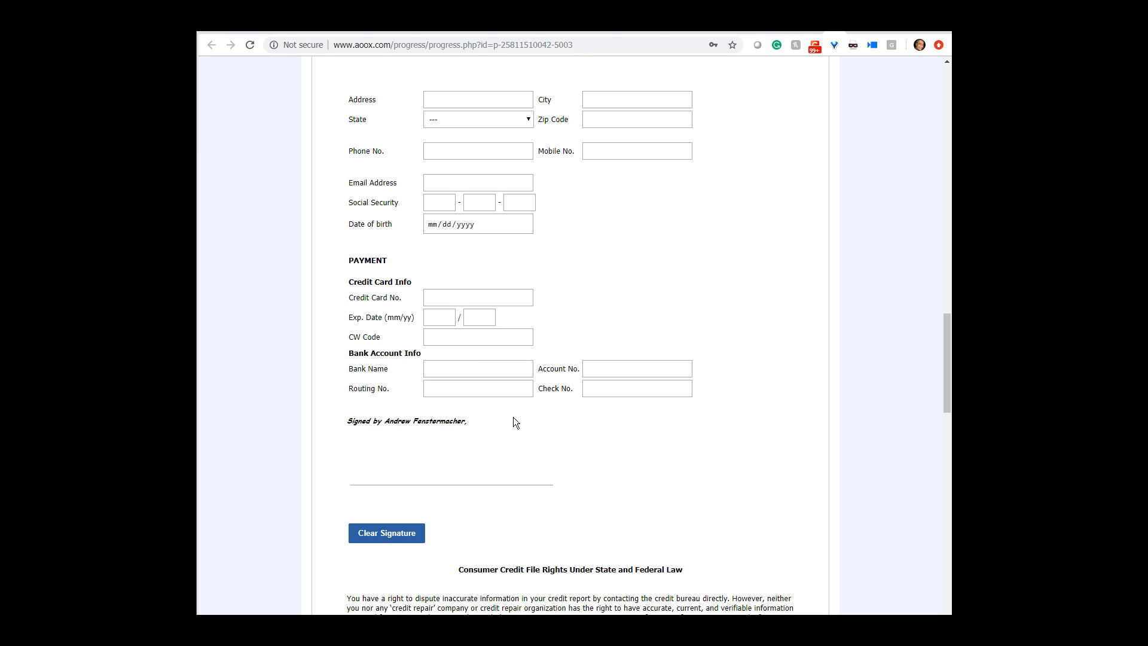
- Draw the client's signature on the first signature line and on the final line after the cancellation notices
{"action": "scroll", "coordinate": [513, 423], "scroll_direction": "down", "scroll_amount": 1}
{"action": "left_click_drag", "start_coordinate": [368, 419], "coordinate": [519, 440]}
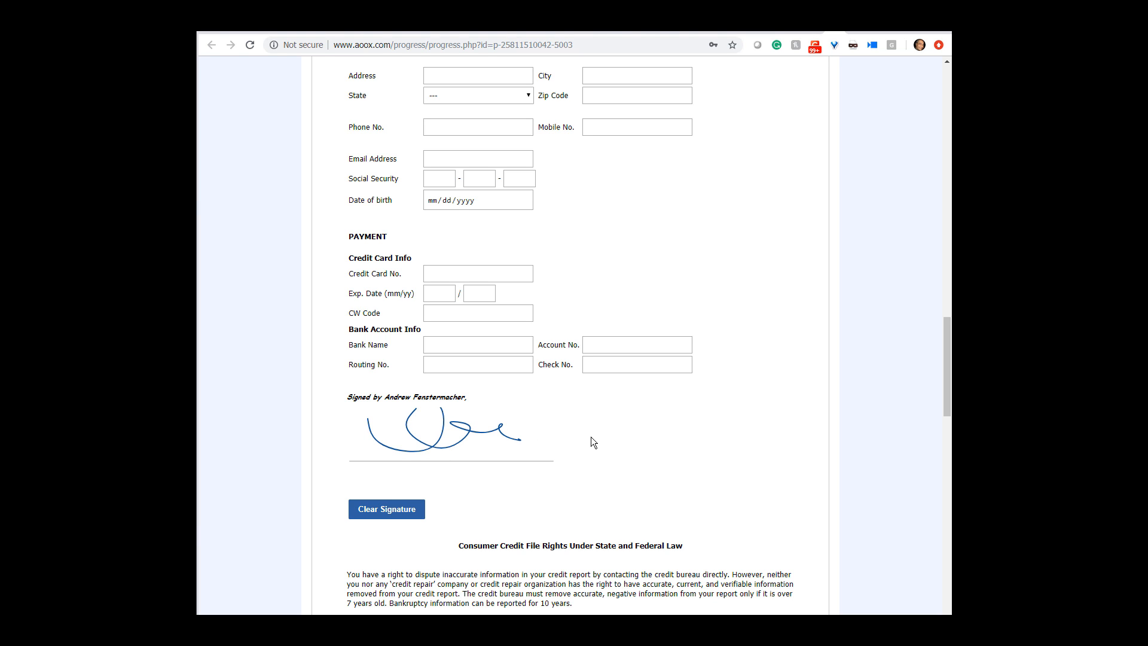
{"action": "scroll", "coordinate": [590, 437], "scroll_direction": "down", "scroll_amount": 10}
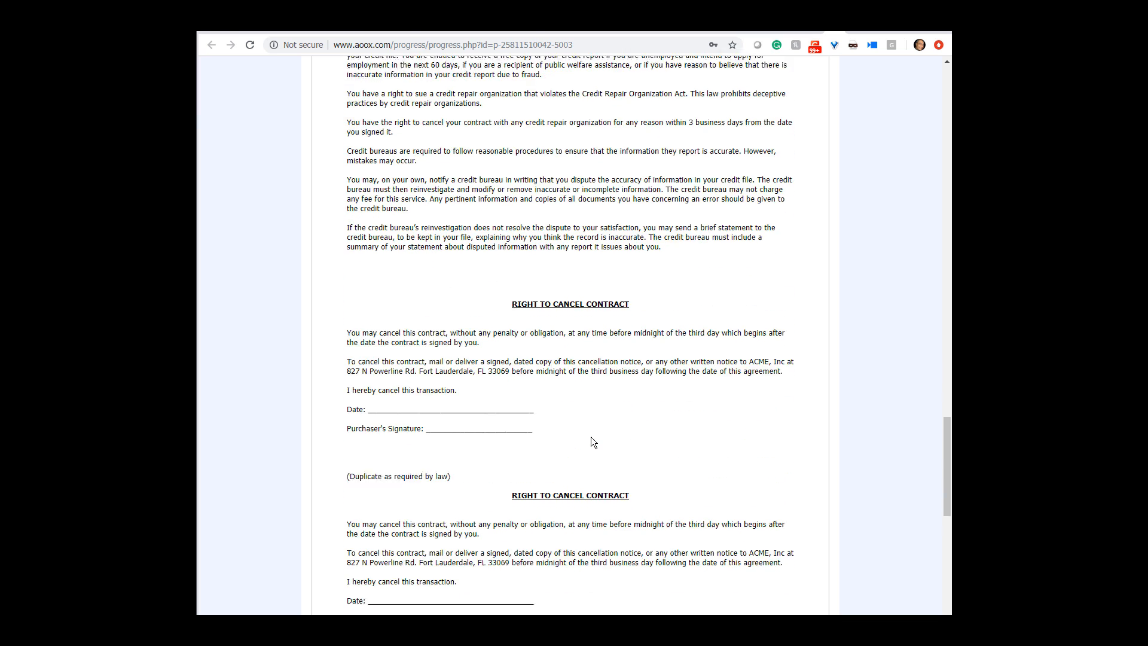
{"action": "scroll", "coordinate": [591, 438], "scroll_direction": "up", "scroll_amount": 4}
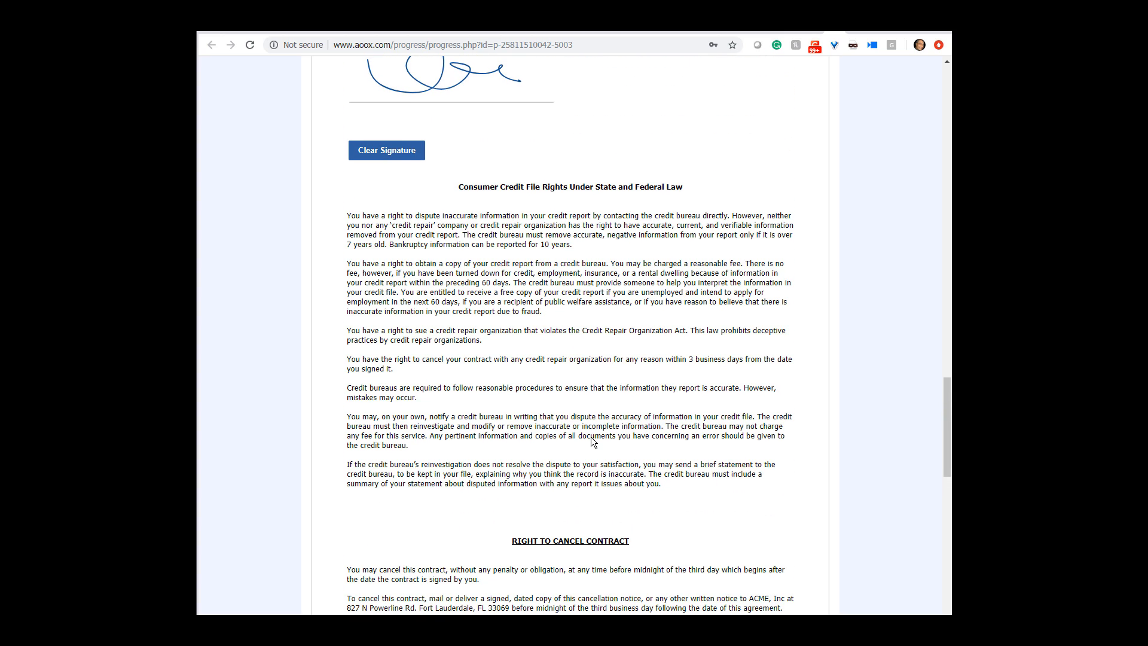
{"action": "scroll", "coordinate": [591, 437], "scroll_direction": "down", "scroll_amount": 6}
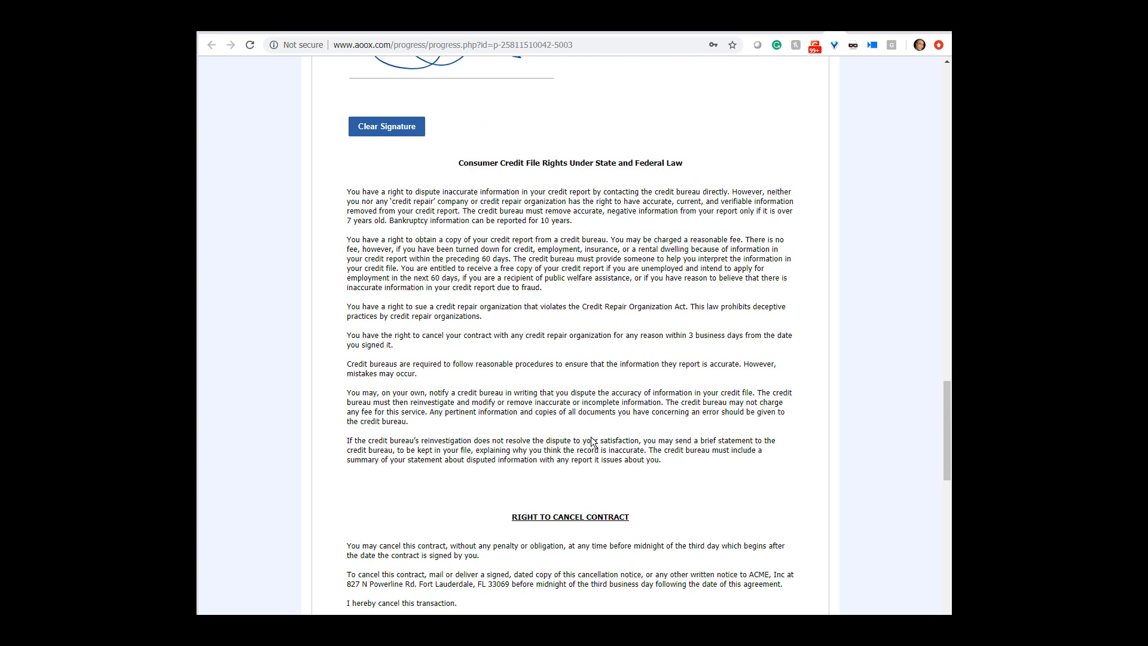
{"action": "scroll", "coordinate": [591, 442], "scroll_direction": "down", "scroll_amount": 5}
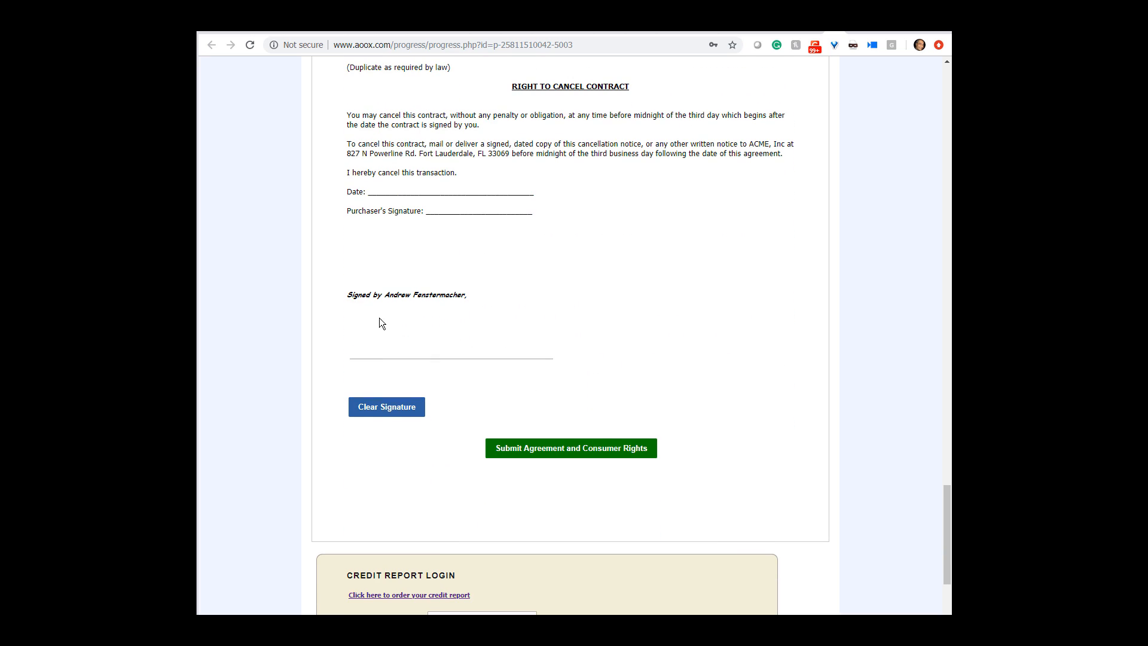
{"action": "mouse_move", "coordinate": [371, 320]}
{"action": "left_mouse_down"}
{"action": "mouse_move", "coordinate": [421, 356]}
{"action": "mouse_move", "coordinate": [515, 336]}
{"action": "left_mouse_up"}
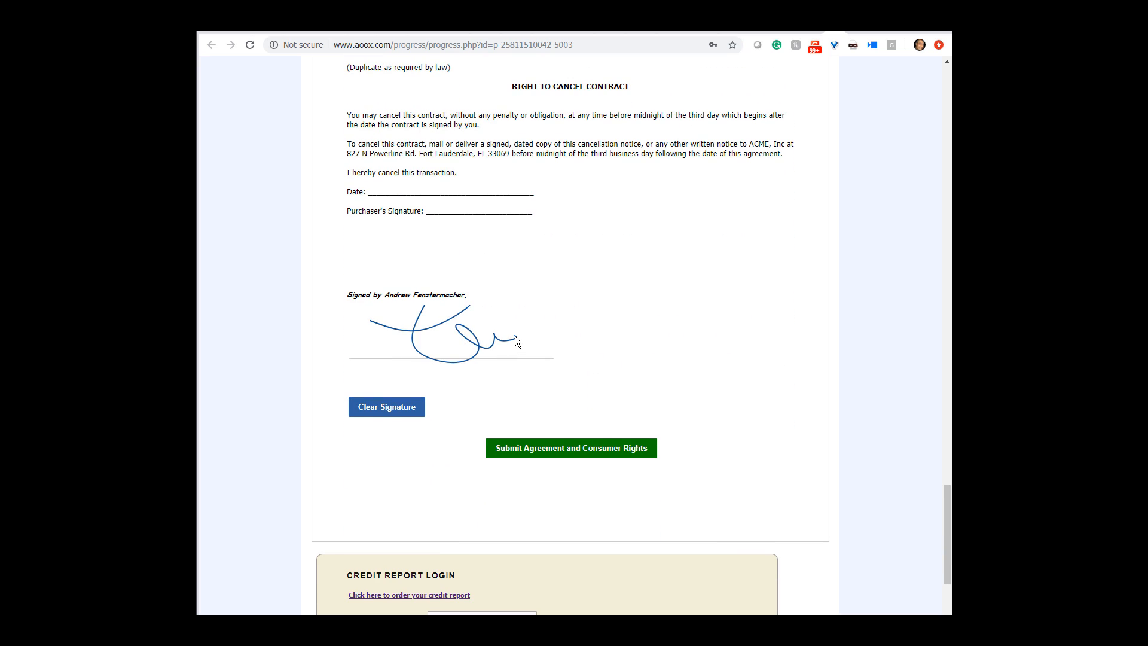
- Keep Identity IQ as the credit report provider and fill in the saved last four SSN digits
{"action": "scroll", "coordinate": [741, 382], "scroll_direction": "down", "scroll_amount": 5}
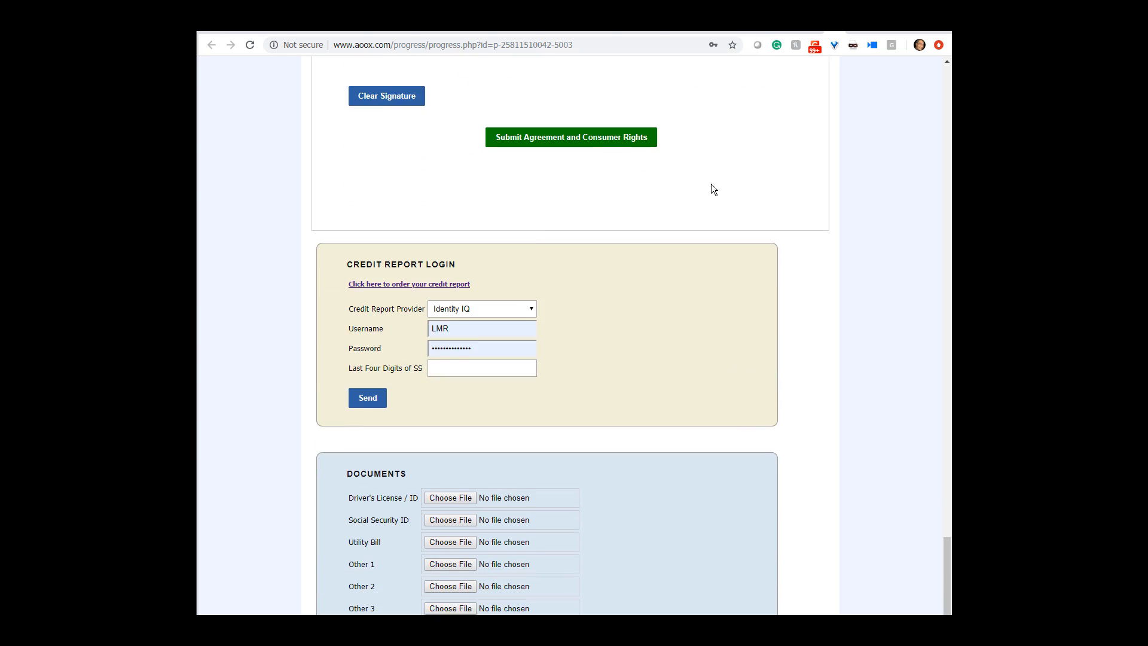
{"action": "left_click", "coordinate": [509, 309]}
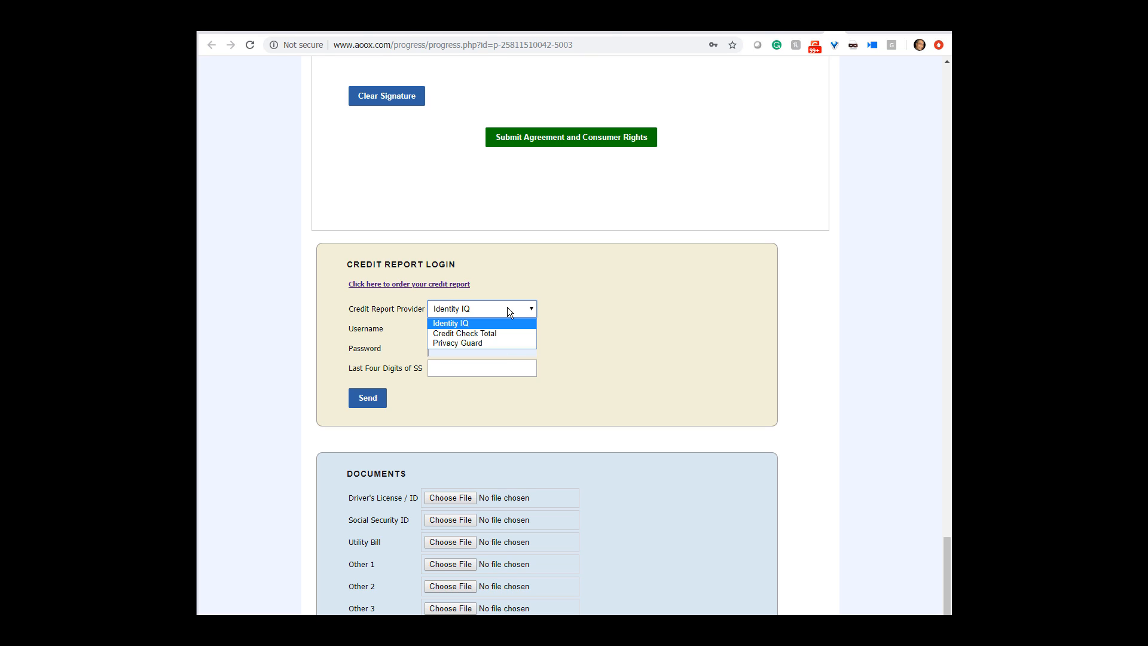
{"action": "left_click", "coordinate": [509, 293]}
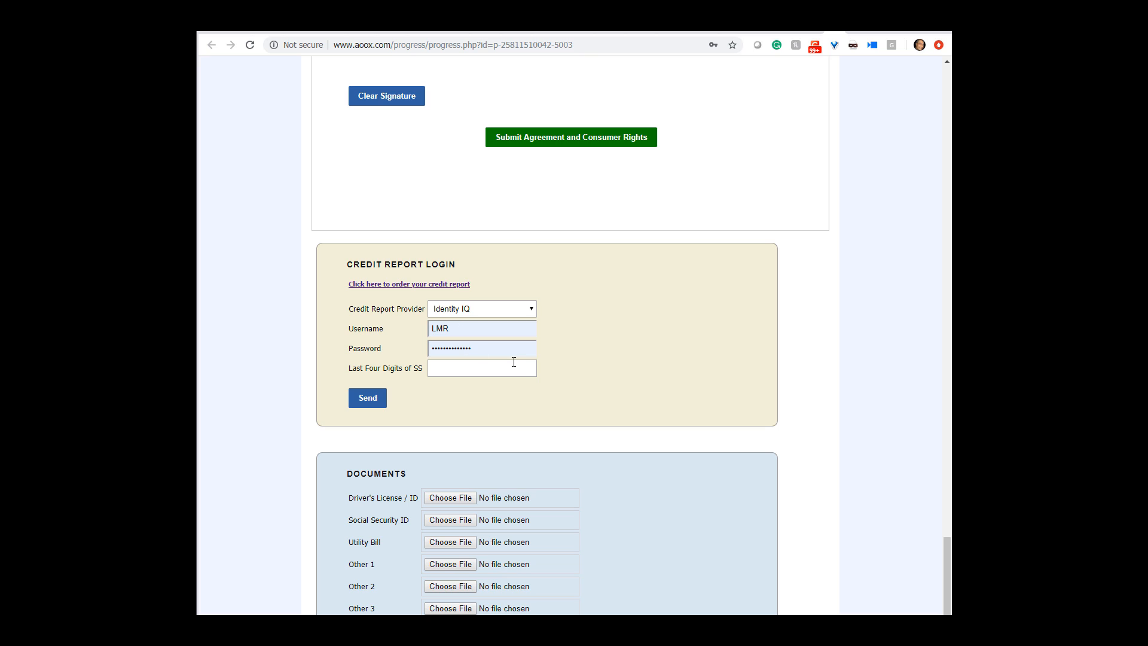
{"action": "left_click", "coordinate": [472, 369]}
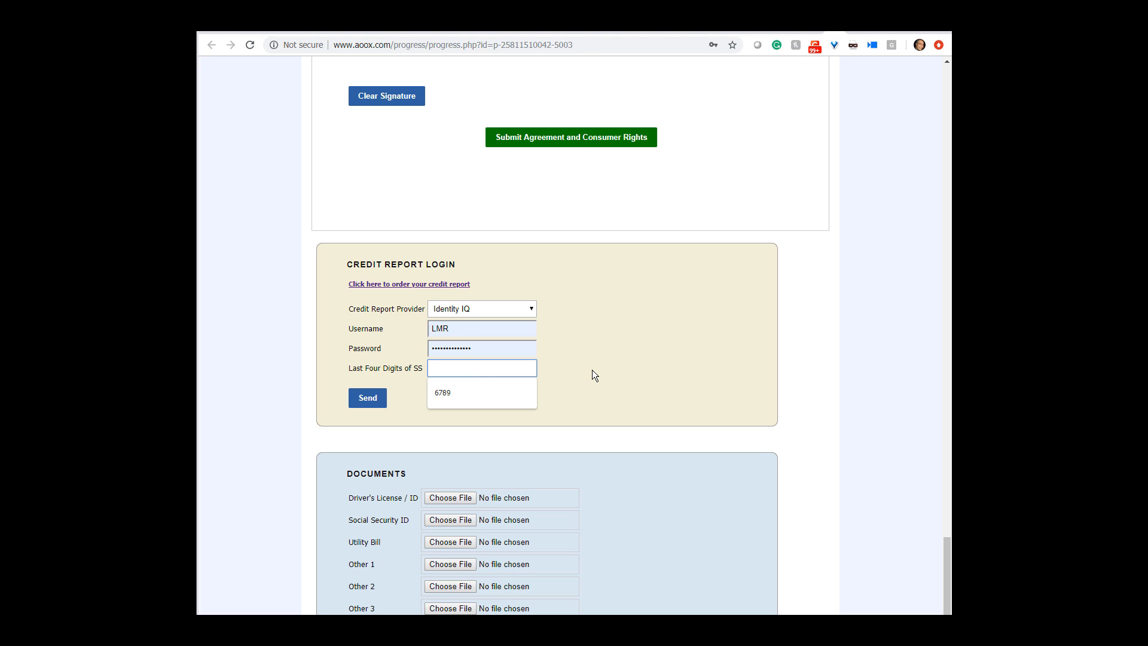
{"action": "left_click", "coordinate": [442, 392]}
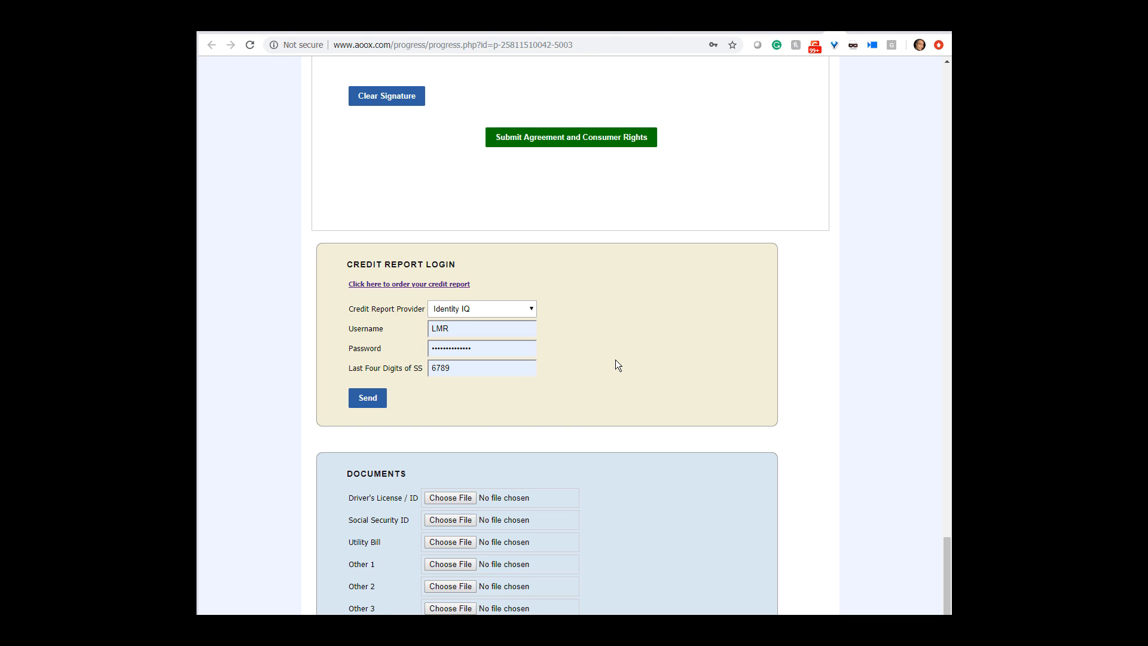
{"action": "scroll", "coordinate": [616, 361], "scroll_direction": "down", "scroll_amount": 1}
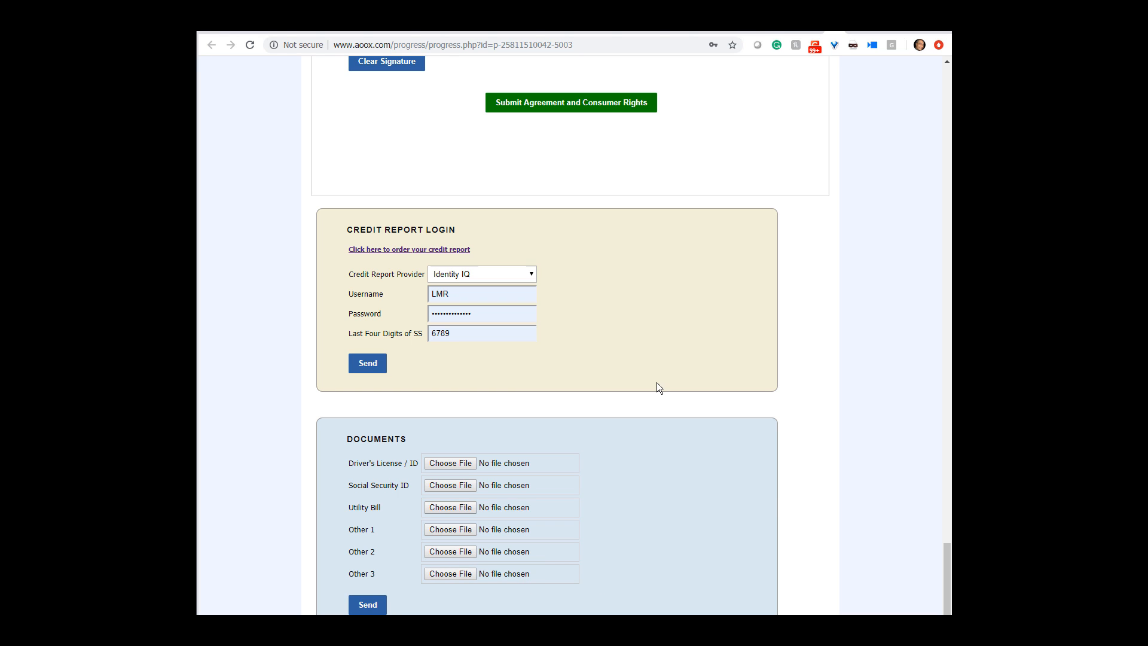
- Return to the page top, open the Status tab, and scroll through the bureau tables and Legend
{"action": "key", "text": "Home"}
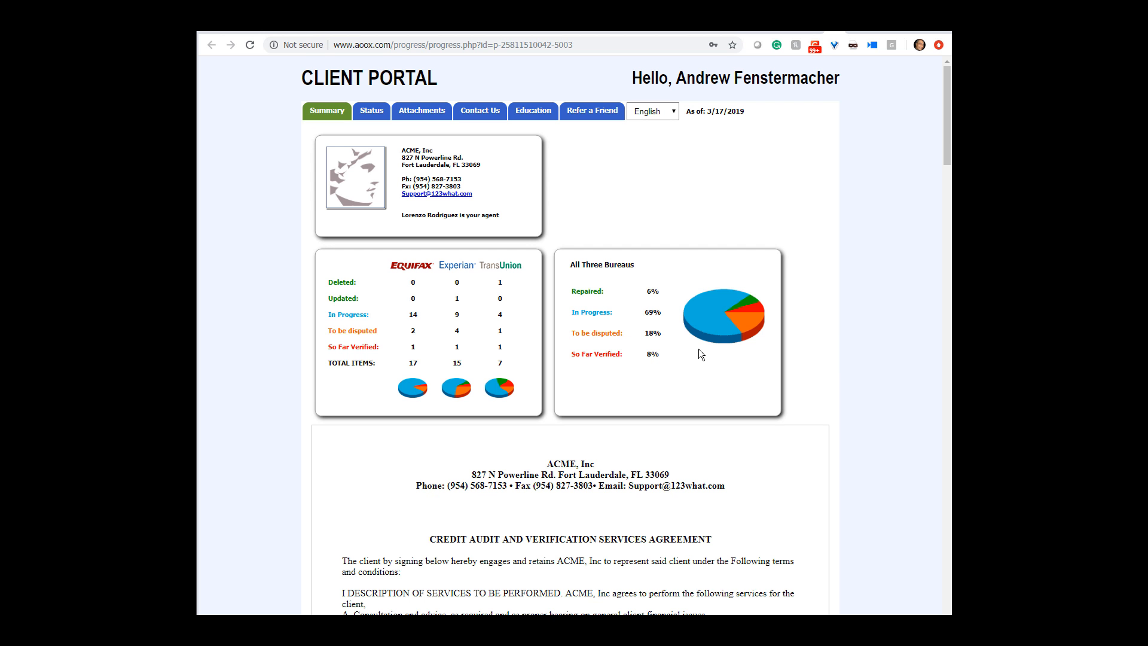
{"action": "left_click", "coordinate": [371, 113]}
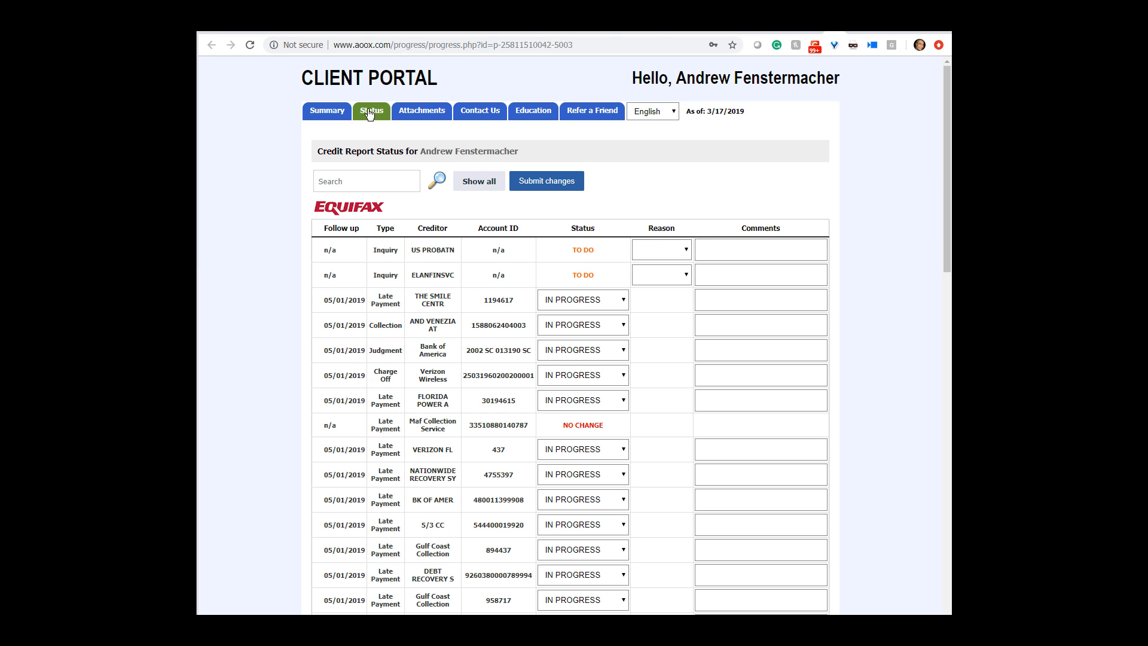
{"action": "scroll", "coordinate": [290, 196], "scroll_direction": "down", "scroll_amount": 9}
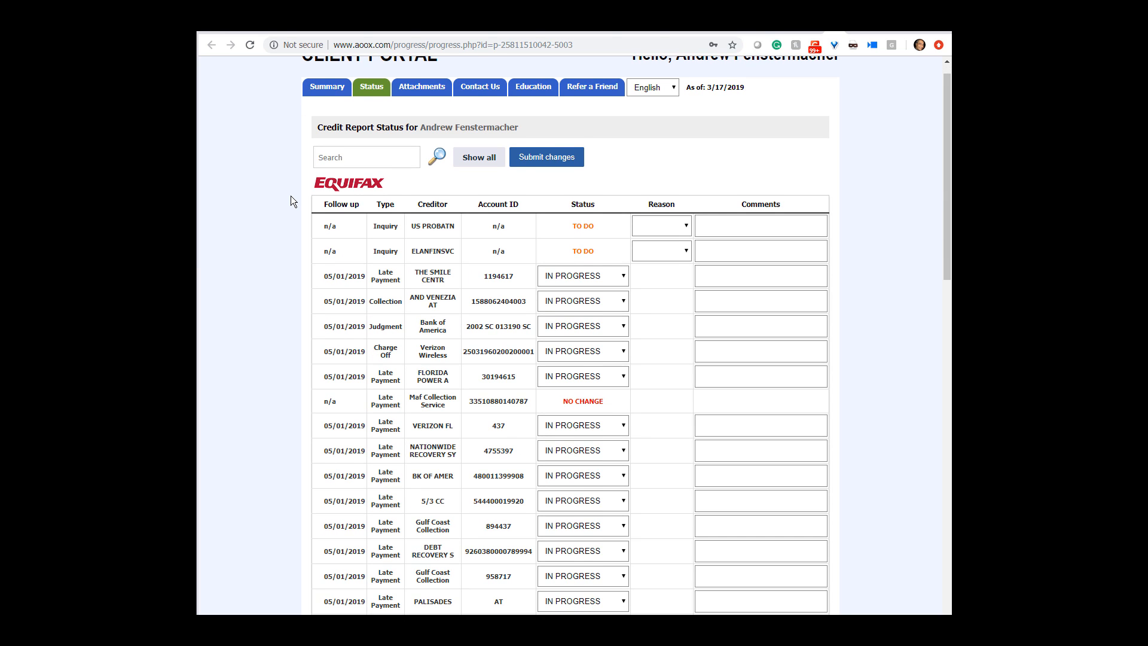
{"action": "scroll", "coordinate": [291, 196], "scroll_direction": "down", "scroll_amount": 9}
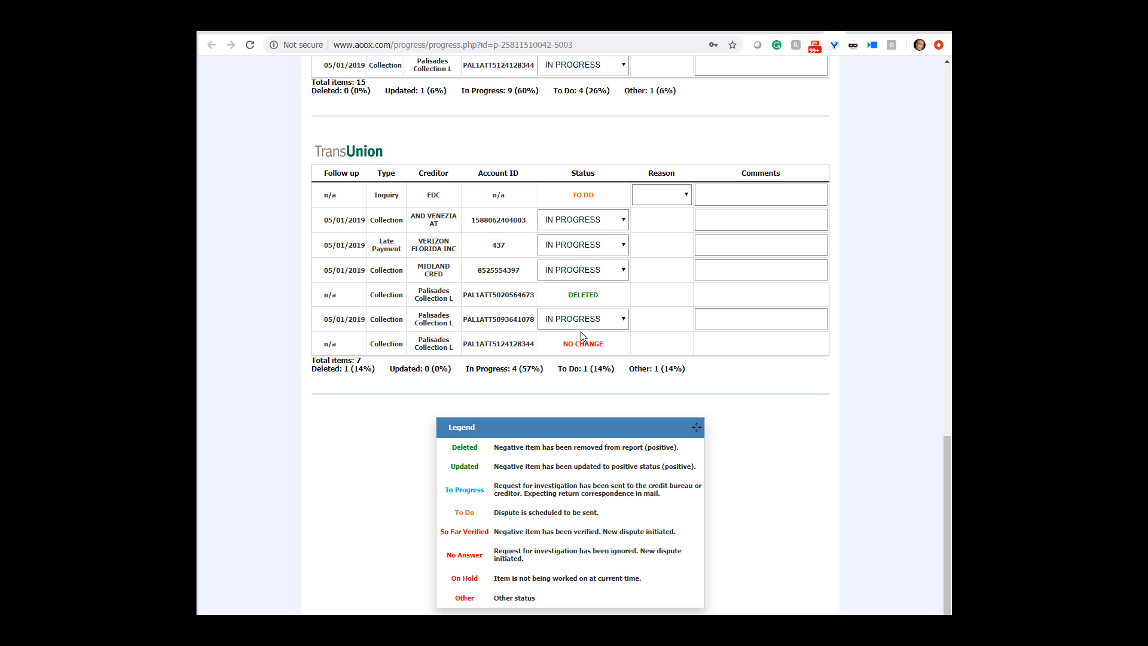
{"action": "scroll", "coordinate": [599, 212], "scroll_direction": "up", "scroll_amount": 17}
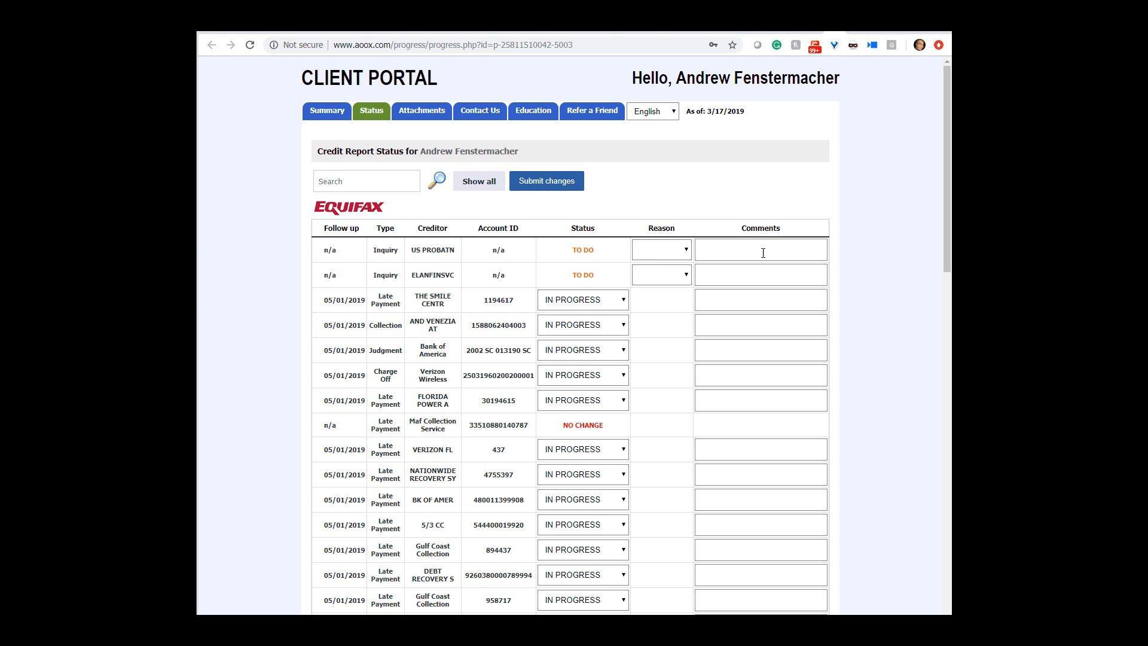
{"action": "scroll", "coordinate": [867, 273], "scroll_direction": "down", "scroll_amount": 20}
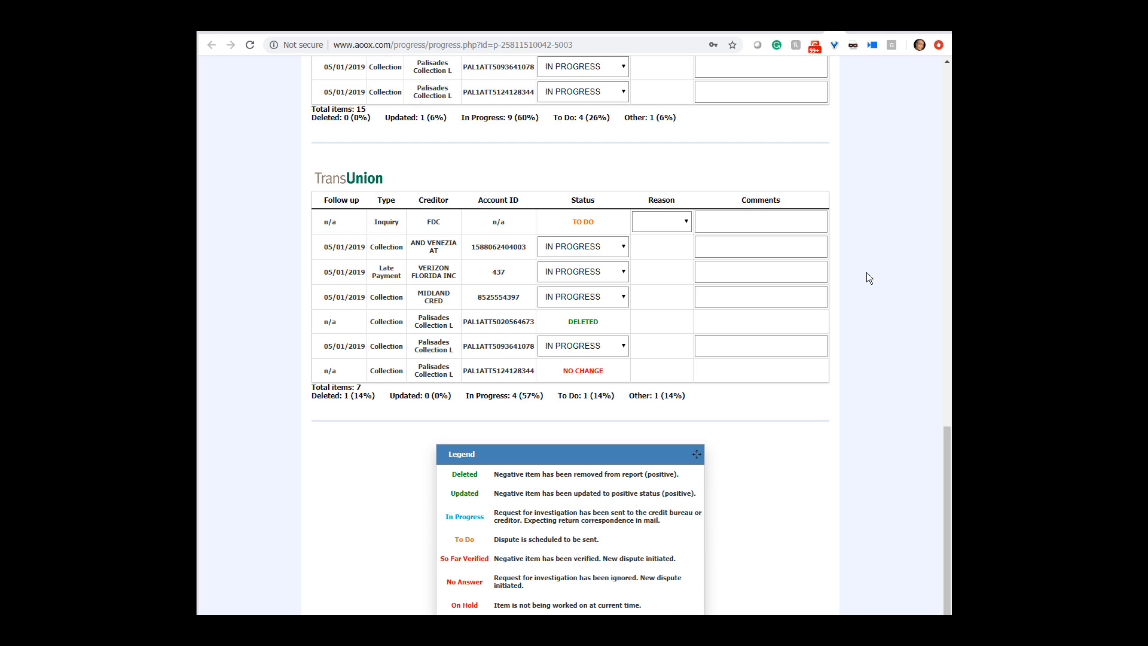
{"action": "scroll", "coordinate": [866, 278], "scroll_direction": "up", "scroll_amount": 20}
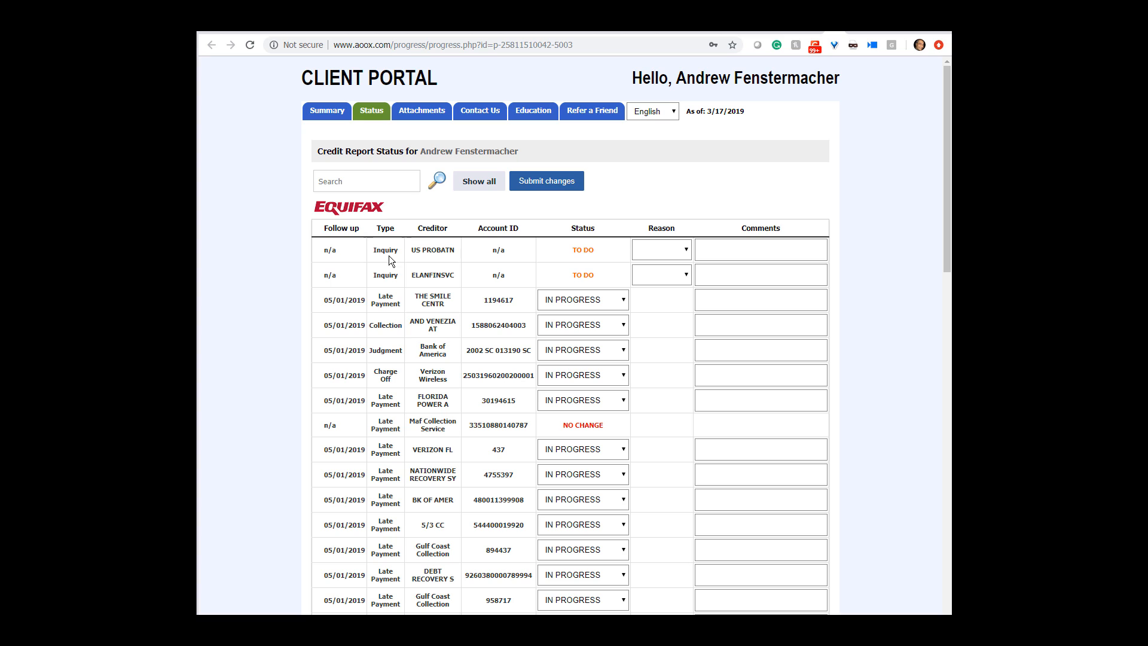
- Set the US PROBATN inquiry's reason to Do not dispute
{"action": "left_click", "coordinate": [673, 254]}
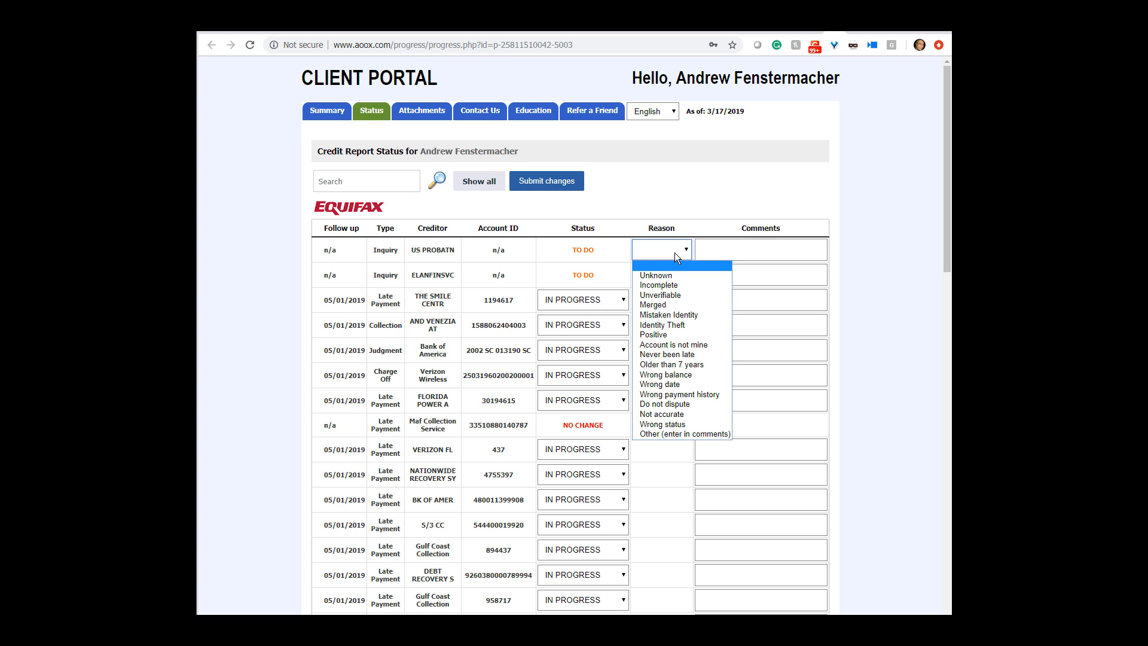
{"action": "left_click", "coordinate": [696, 404]}
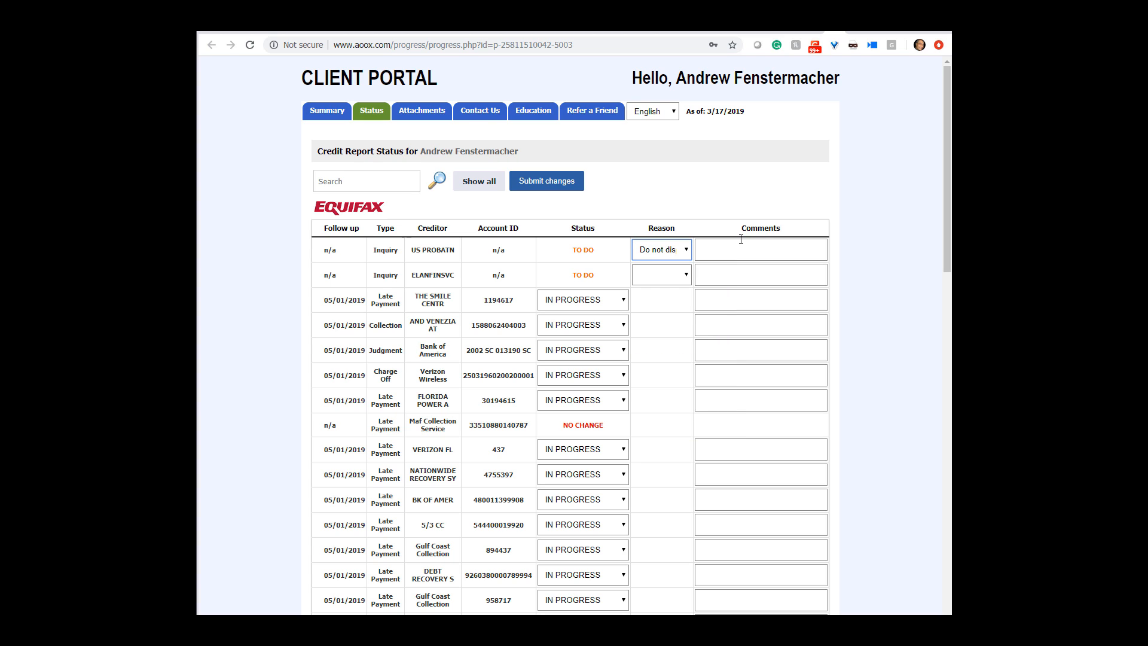
{"action": "left_click", "coordinate": [680, 274]}
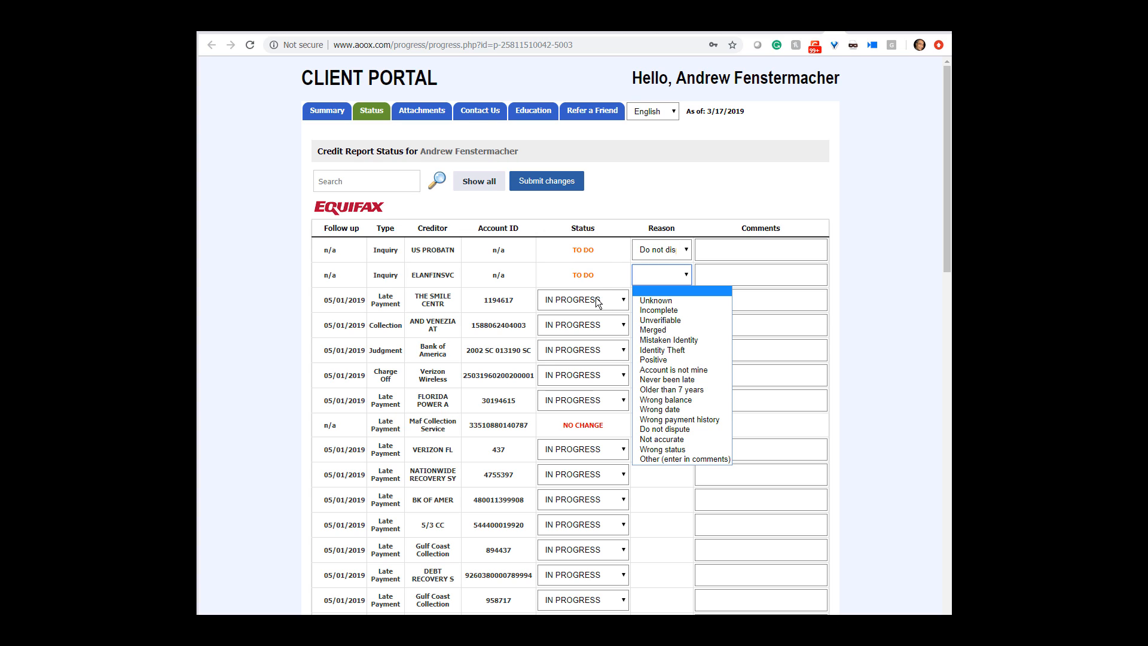
{"action": "left_click", "coordinate": [646, 204]}
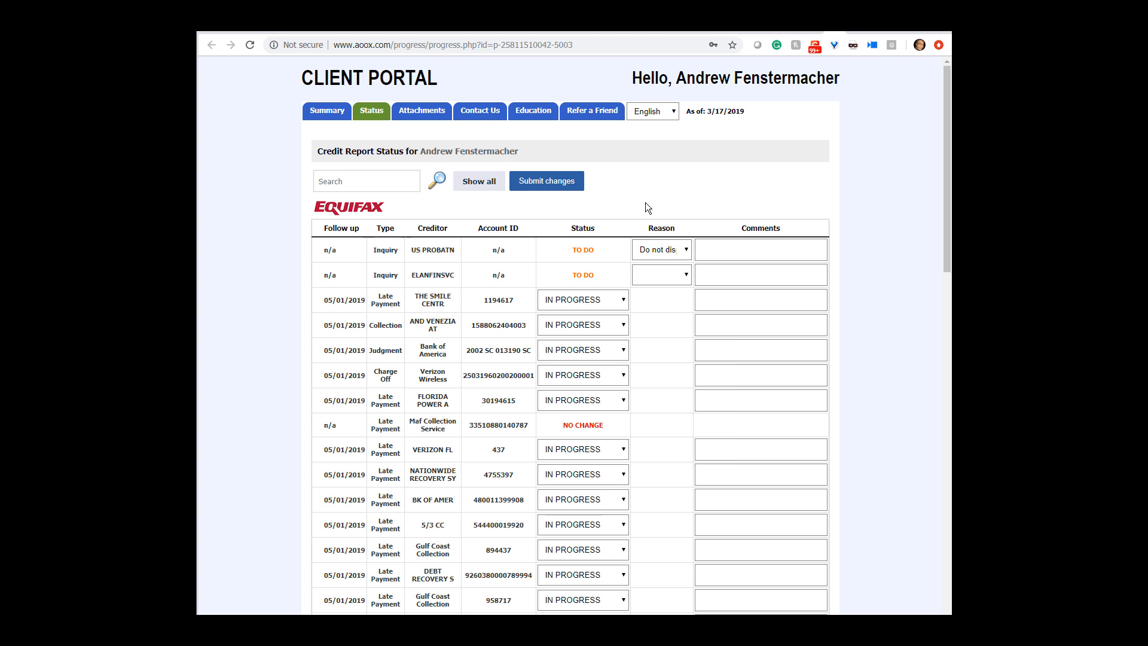
- Set the ELANFINSVC reason to Unknown after briefly trying Never been late, then open Attachments
{"action": "left_click", "coordinate": [672, 275]}
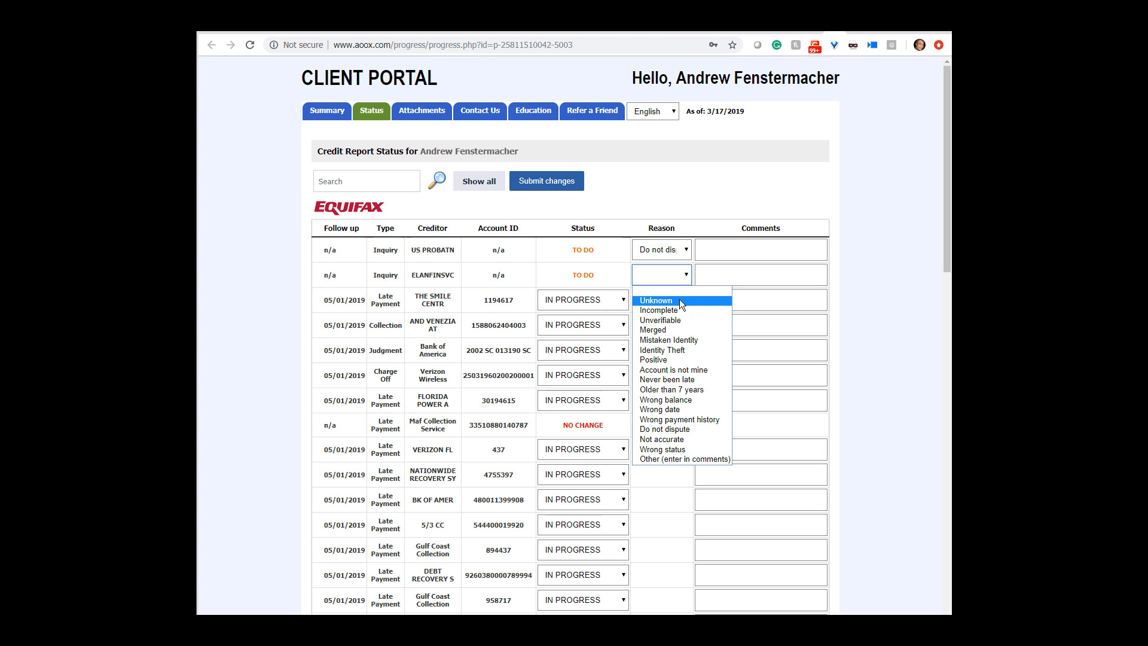
{"action": "left_click", "coordinate": [679, 300]}
{"action": "left_click", "coordinate": [681, 276]}
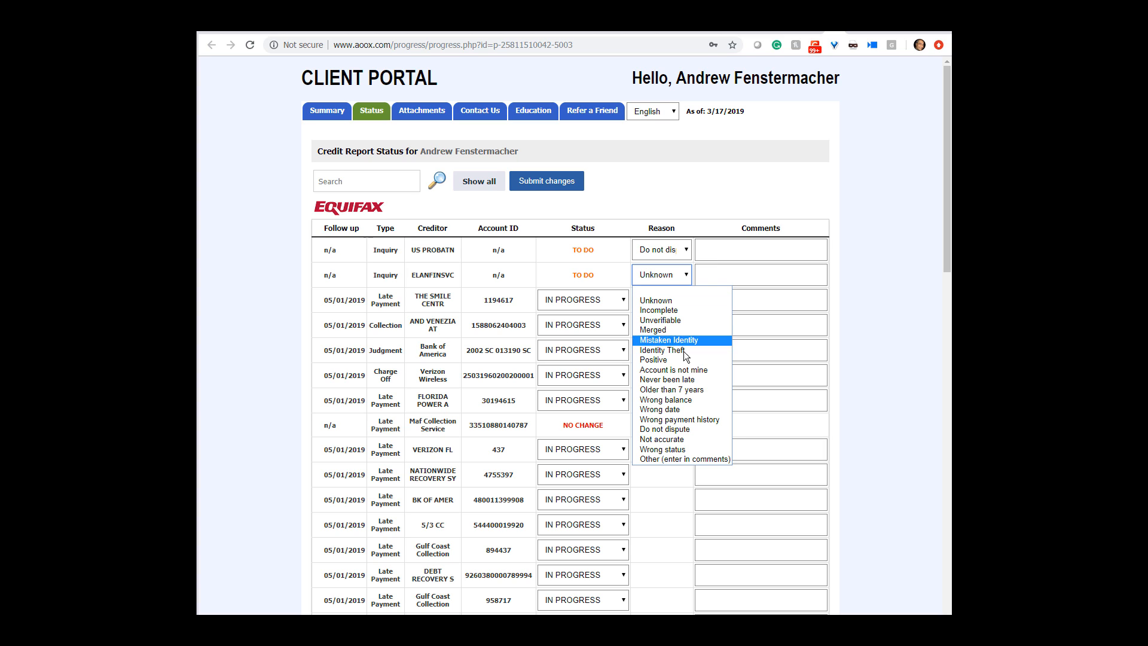
{"action": "left_click", "coordinate": [700, 380]}
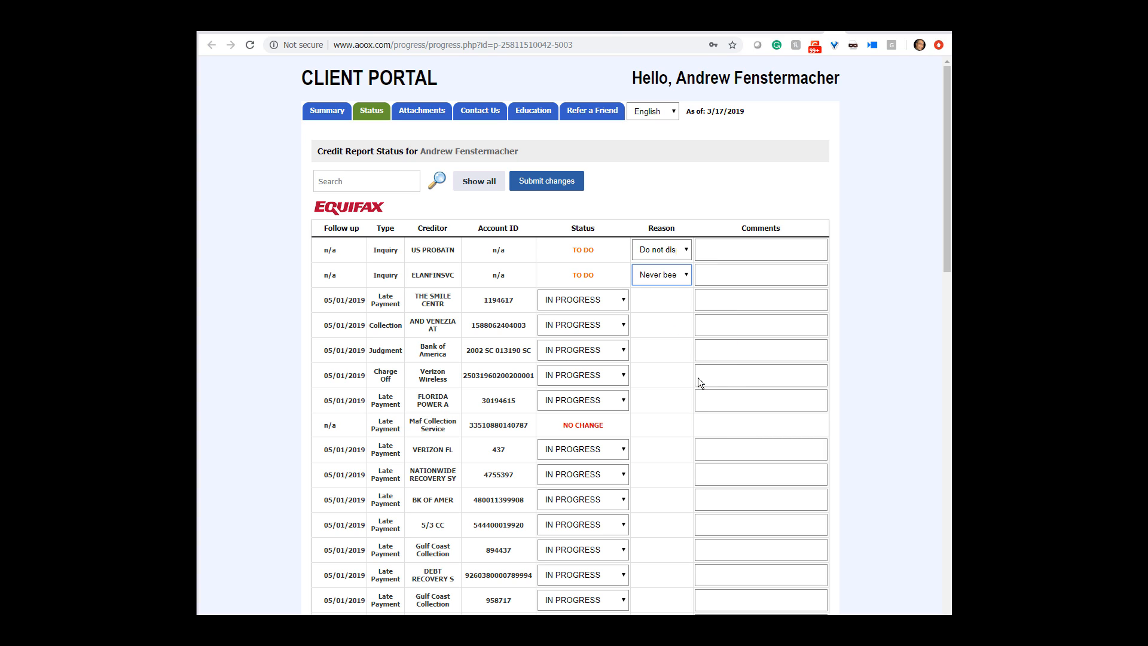
{"action": "left_click", "coordinate": [684, 277]}
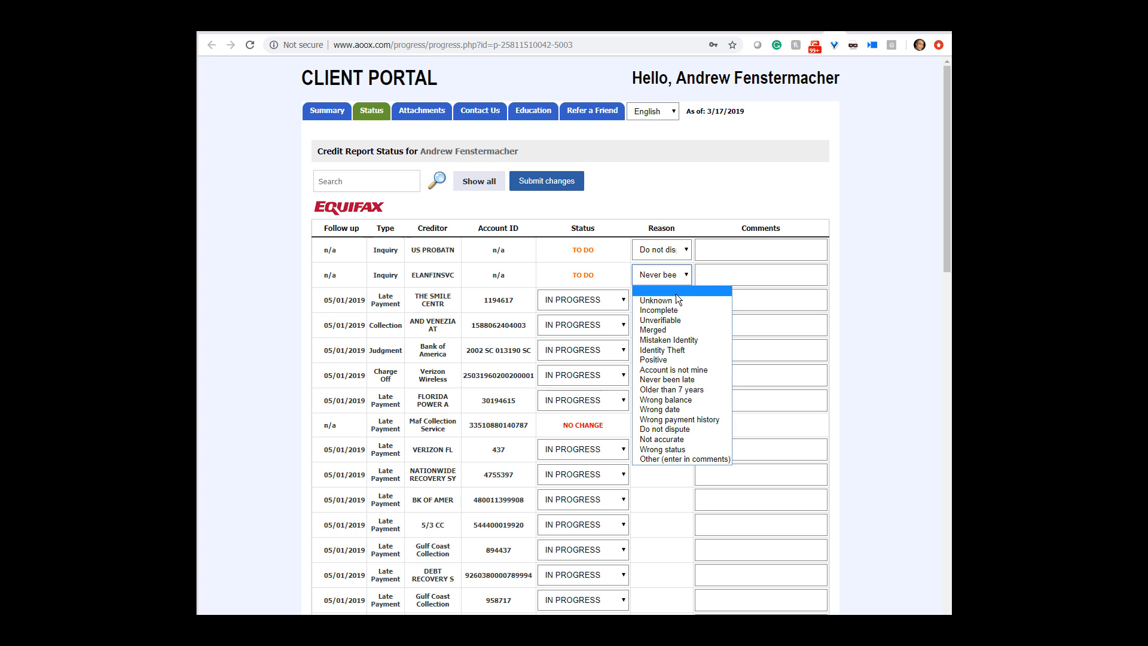
{"action": "left_click", "coordinate": [677, 299]}
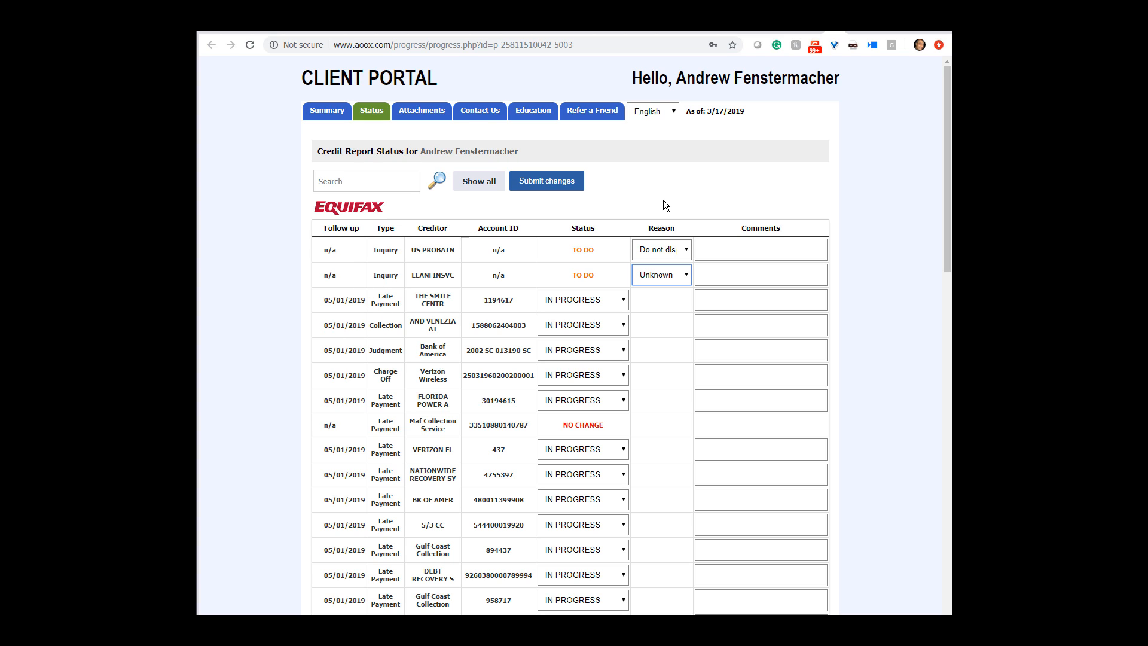
{"action": "left_click", "coordinate": [425, 116]}
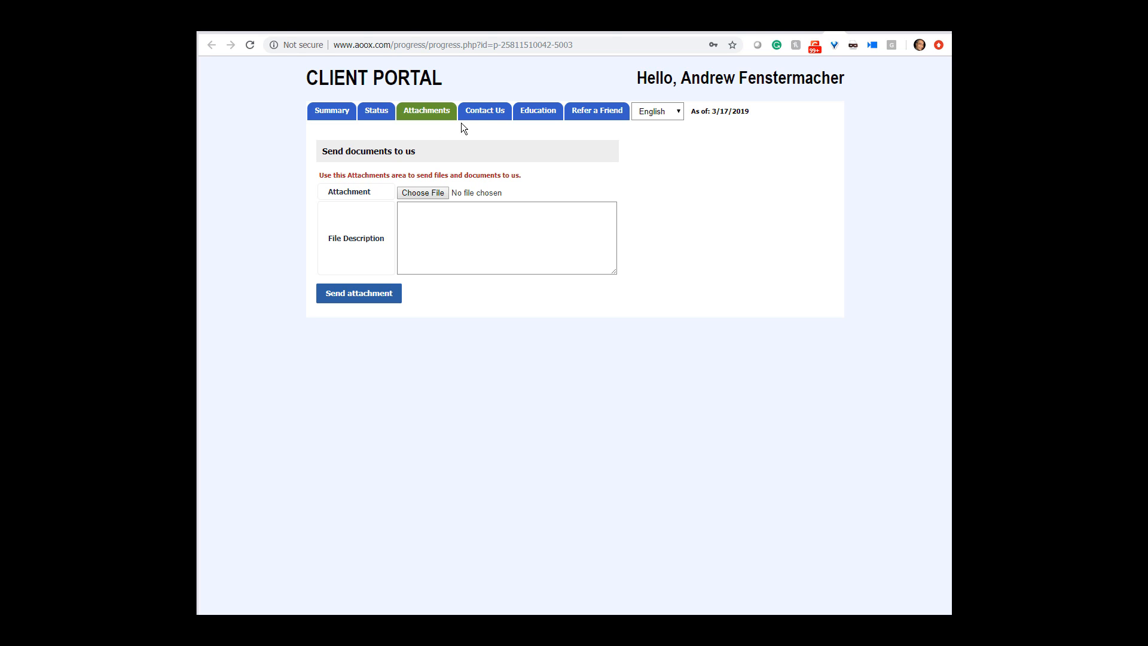
- Visit Contact Us, then Education (expanding and collapsing About Credit Repair), ending on Refer a Friend
{"action": "left_click", "coordinate": [485, 115]}
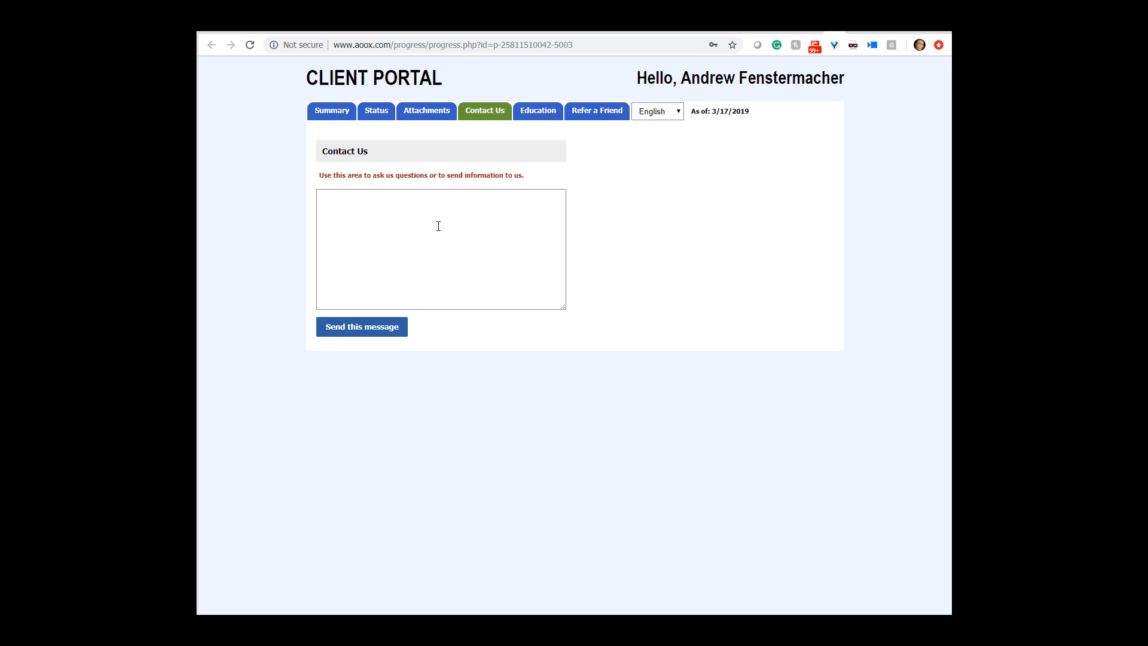
{"action": "left_click", "coordinate": [534, 114]}
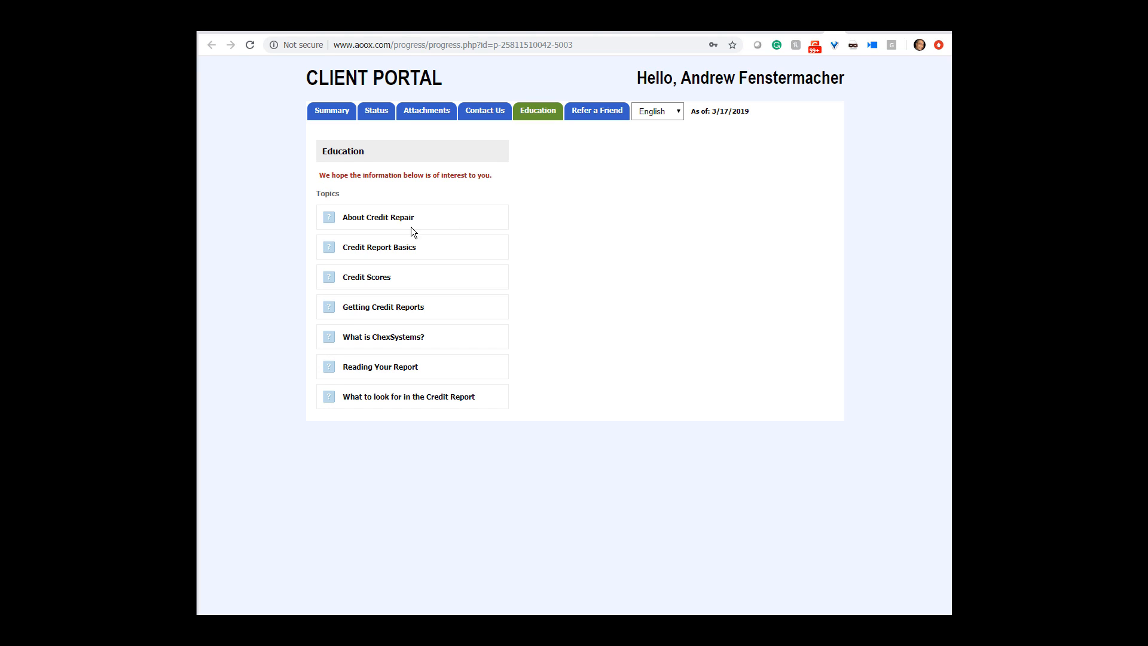
{"action": "left_click", "coordinate": [392, 218]}
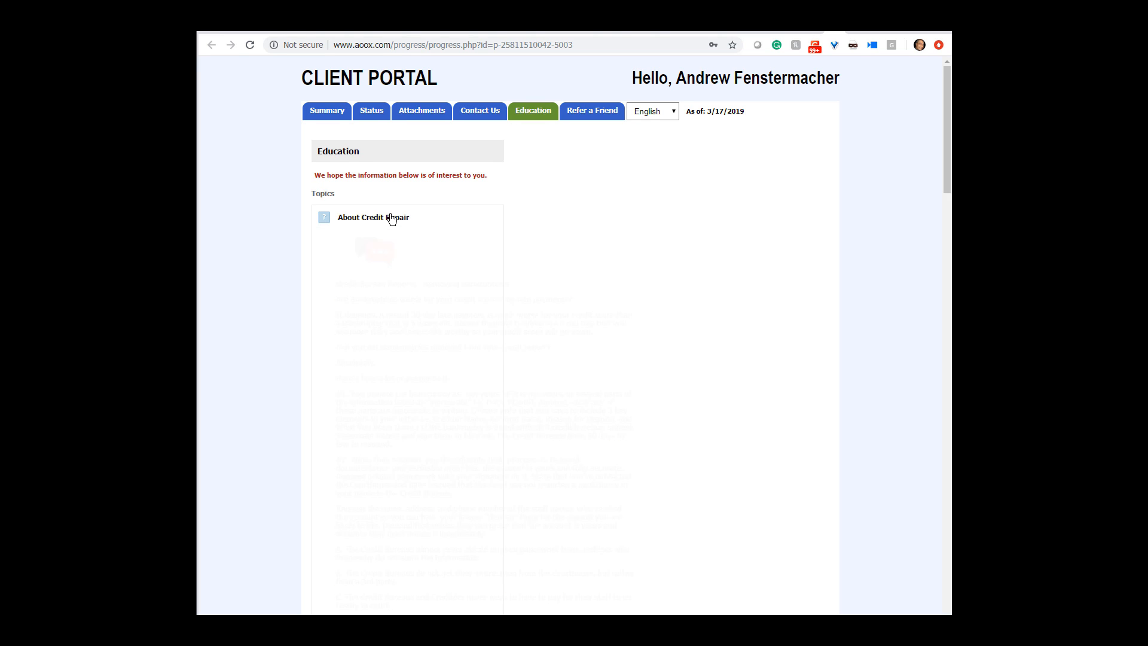
{"action": "left_click", "coordinate": [392, 218]}
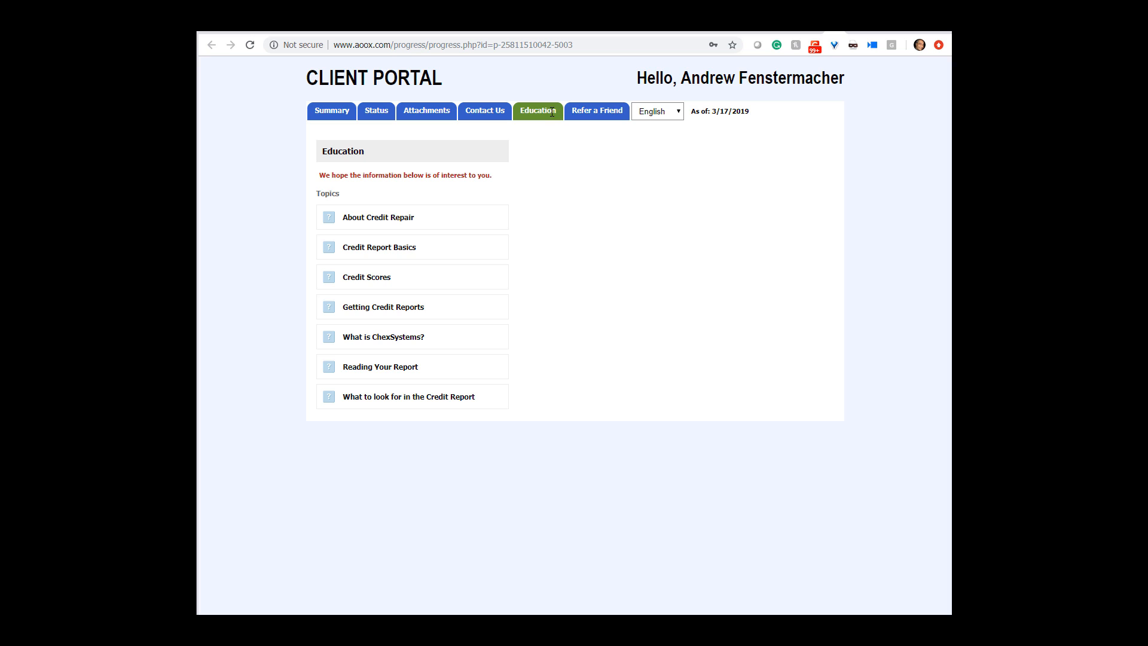
{"action": "left_click", "coordinate": [607, 117]}
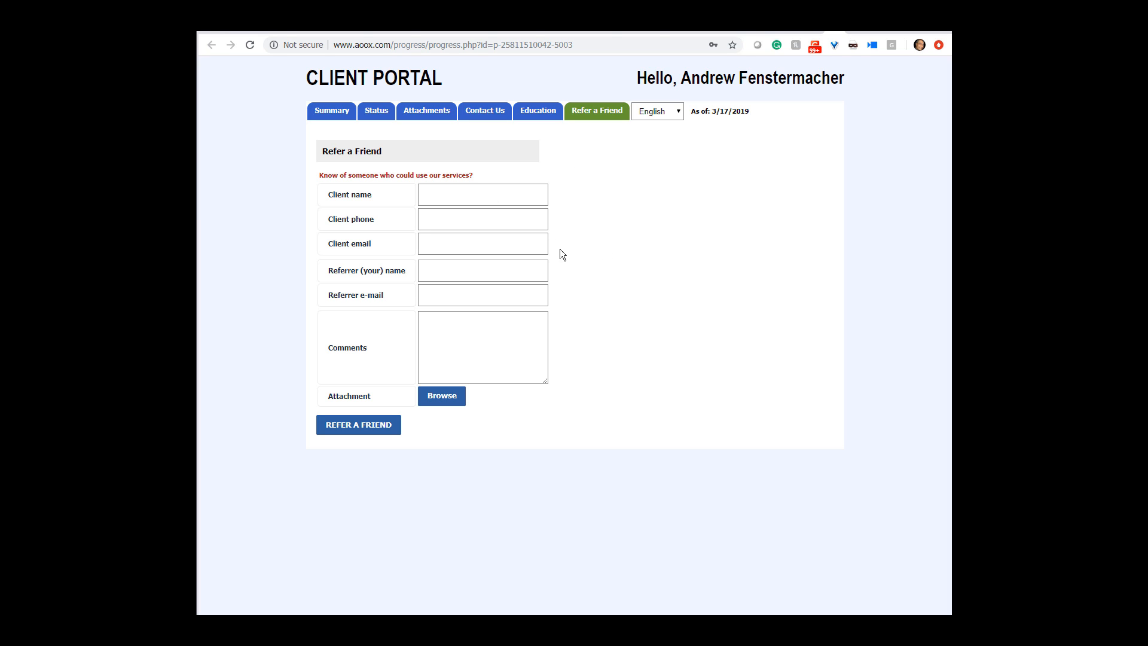
- Switch the portal language to Spanish, then to Polish
{"action": "left_click", "coordinate": [683, 110]}
{"action": "left_click", "coordinate": [669, 135]}
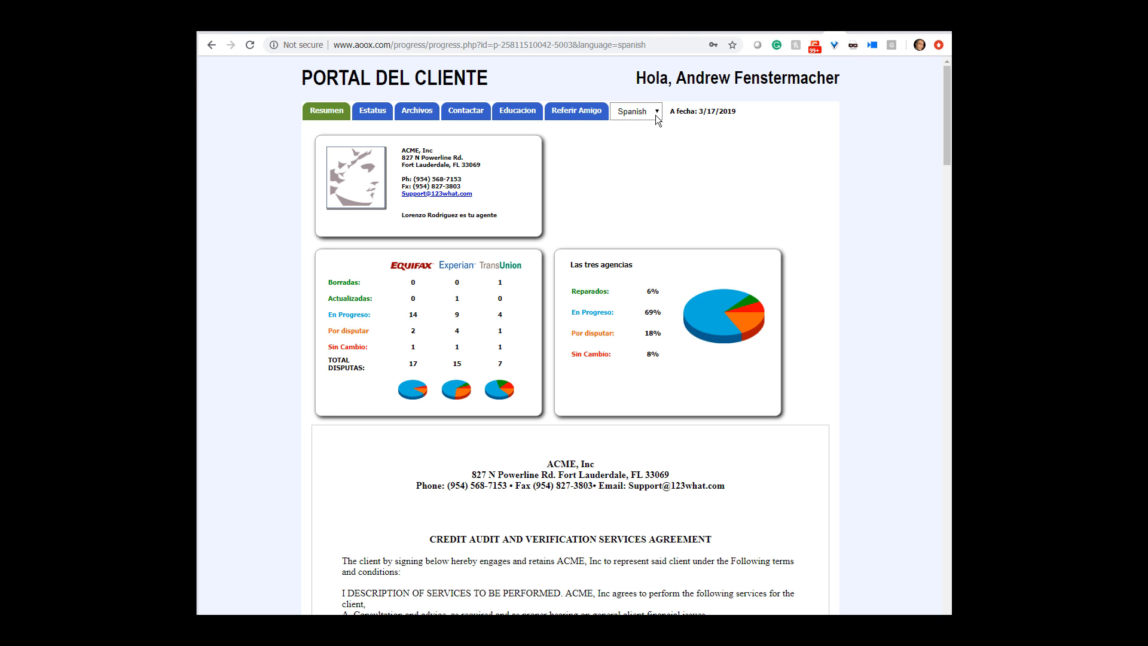
{"action": "left_click", "coordinate": [656, 113]}
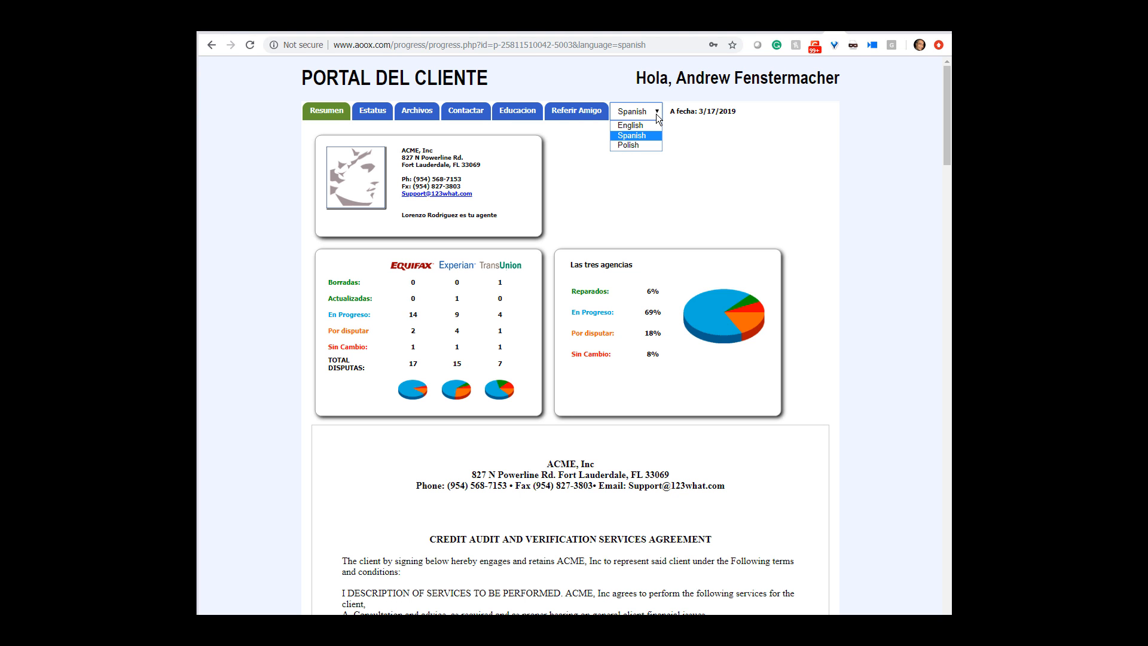
{"action": "left_click", "coordinate": [643, 145]}
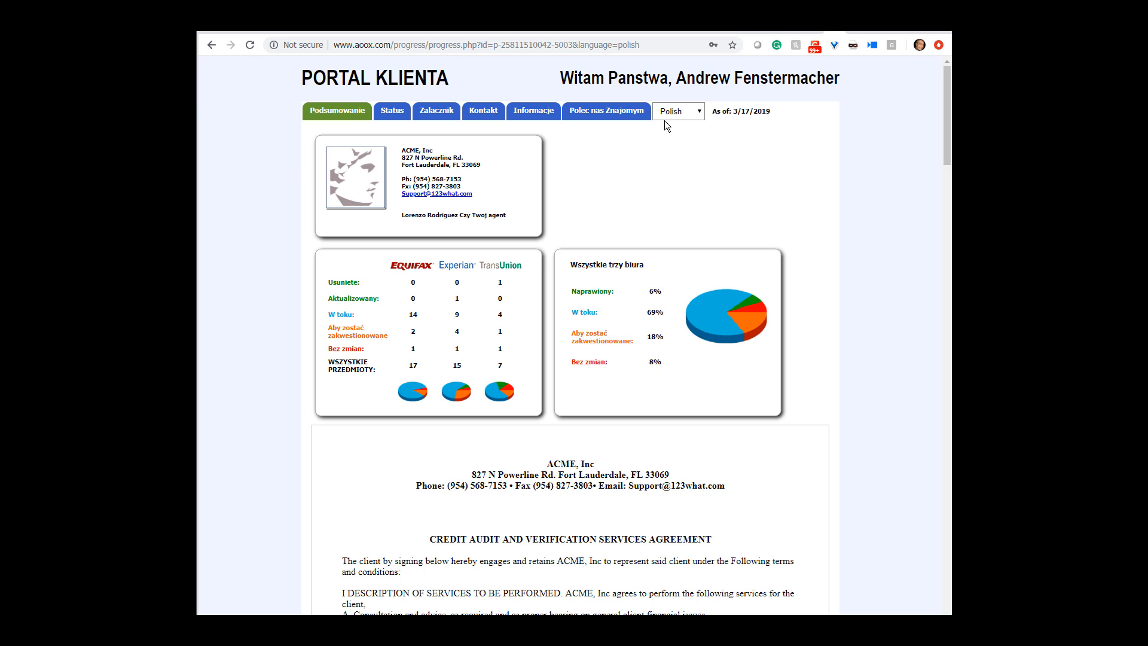
- Return the portal to English, then show the client's Portal Options upload choices in Credit Money Machine
{"action": "left_click", "coordinate": [699, 112]}
{"action": "left_click", "coordinate": [674, 126]}
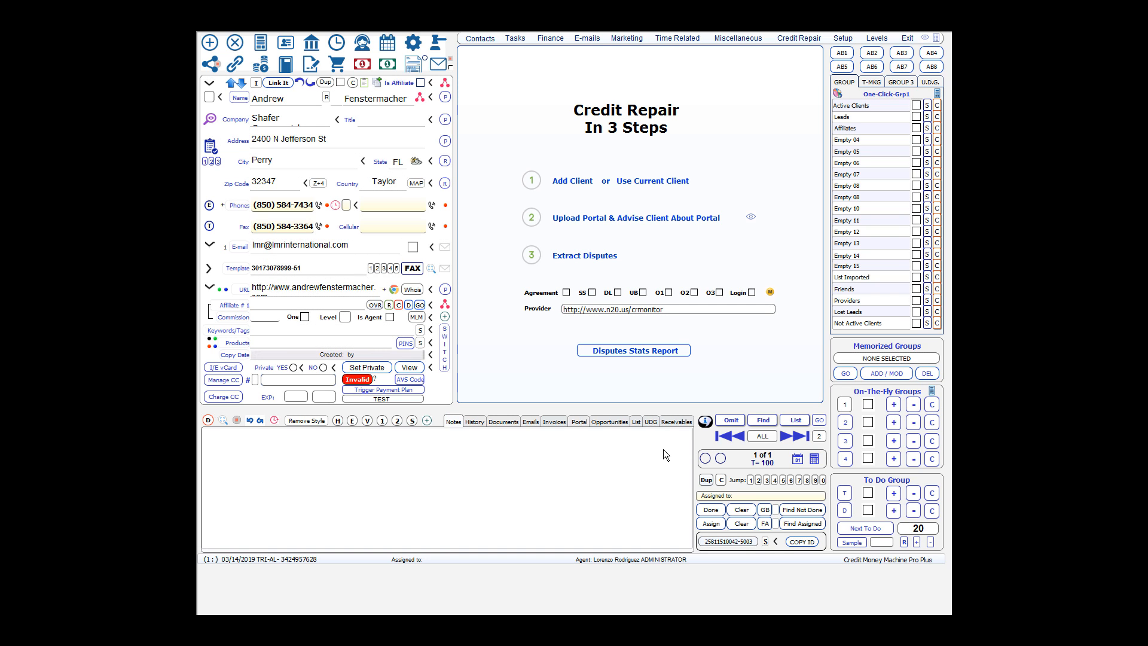
{"action": "left_click", "coordinate": [583, 422]}
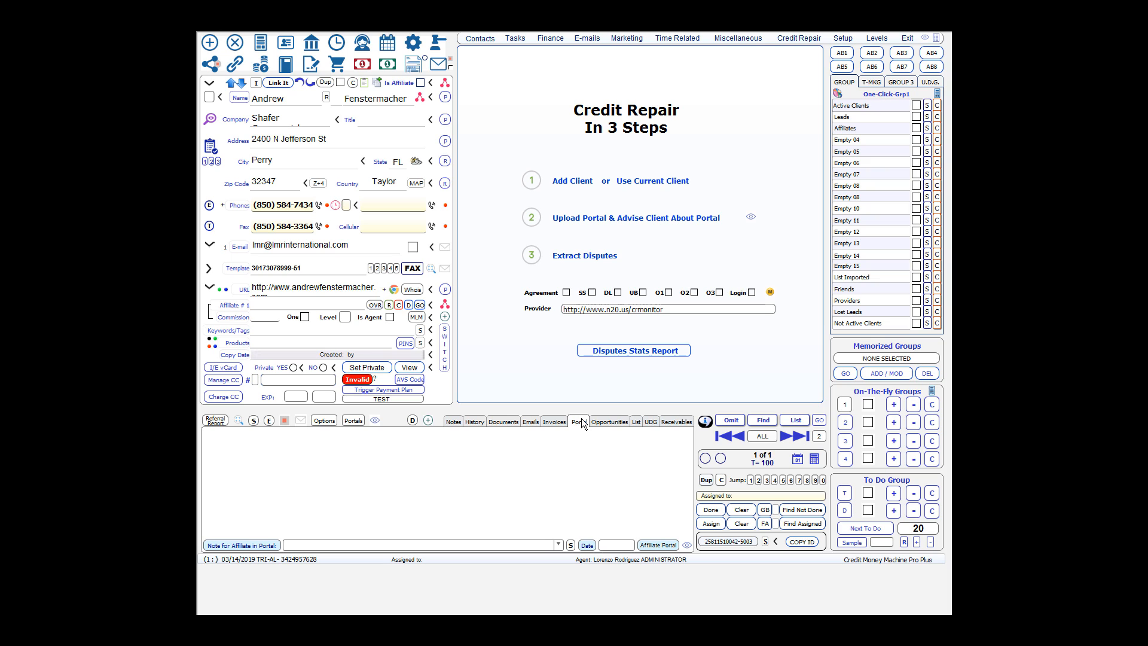
{"action": "left_click", "coordinate": [331, 422]}
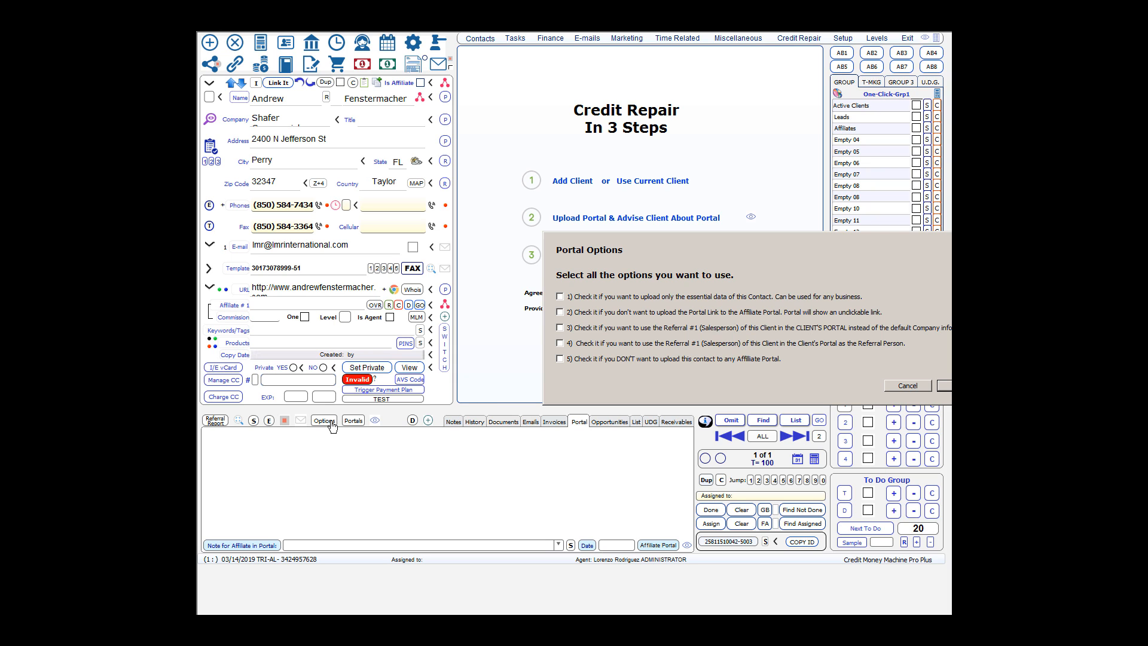
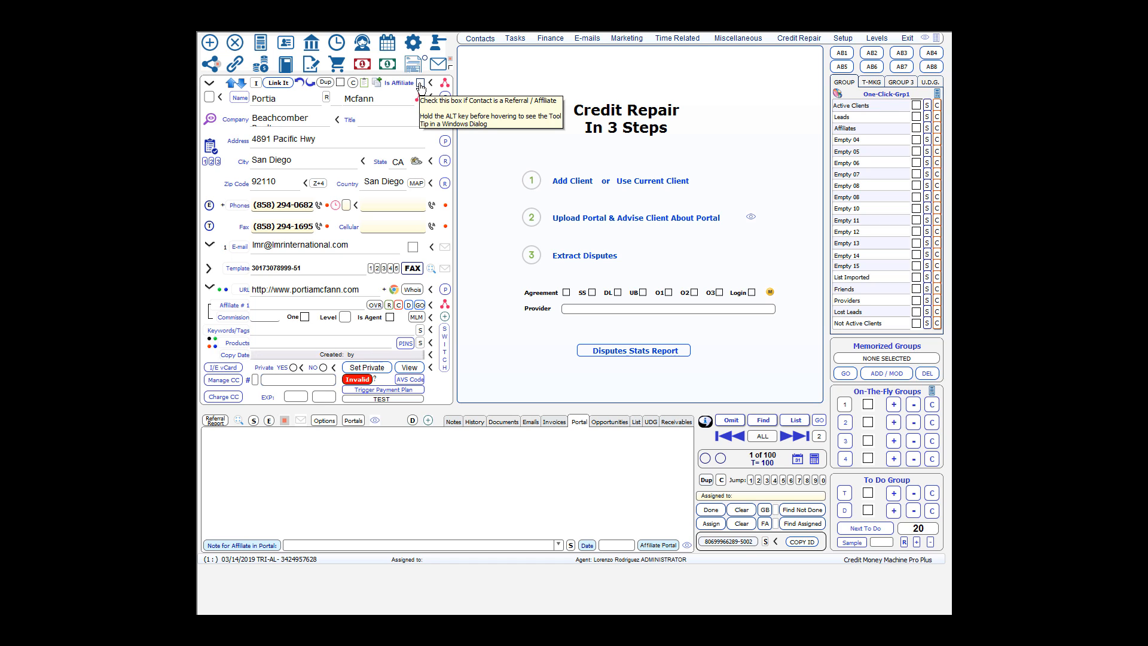
- Tag the San Diego contact as an affiliate, applying it to the current record only
{"action": "left_click", "coordinate": [420, 83]}
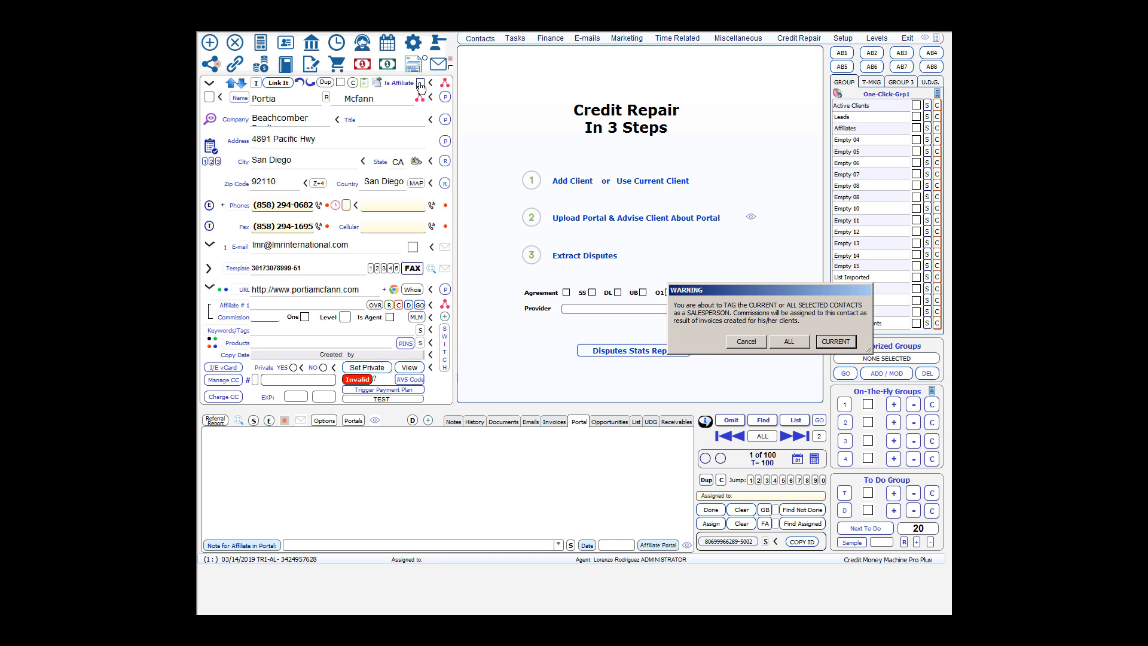
{"action": "left_click", "coordinate": [839, 344]}
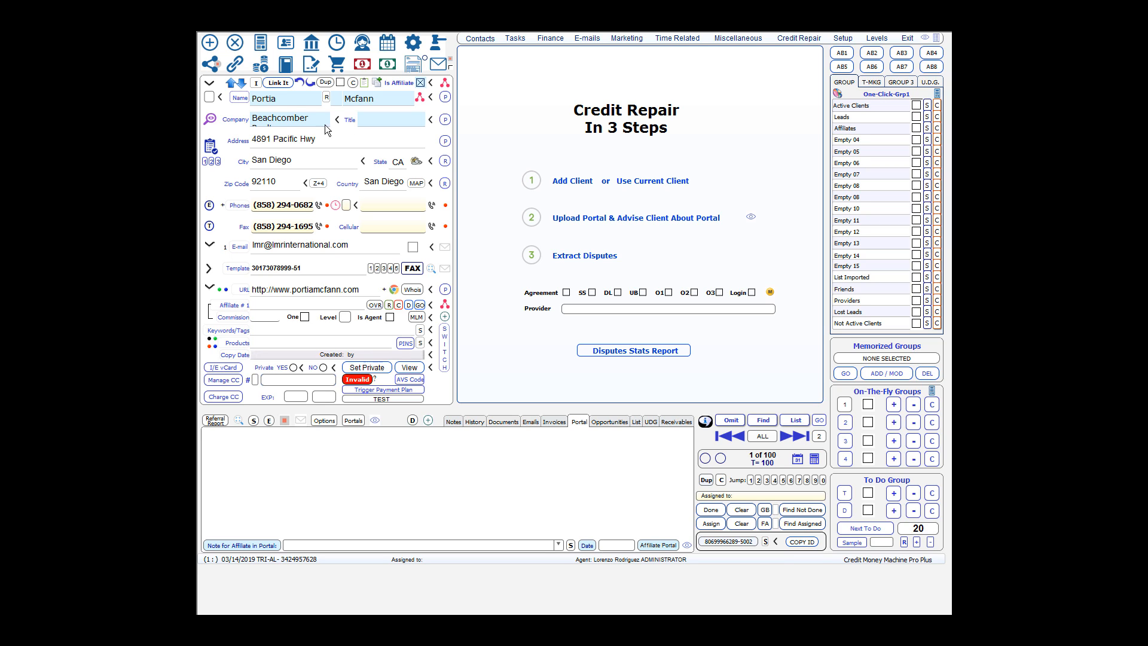
{"action": "mouse_move", "coordinate": [209, 105]}
- Give three consecutive contact records the status codes A, C and L
{"action": "left_click", "coordinate": [209, 99]}
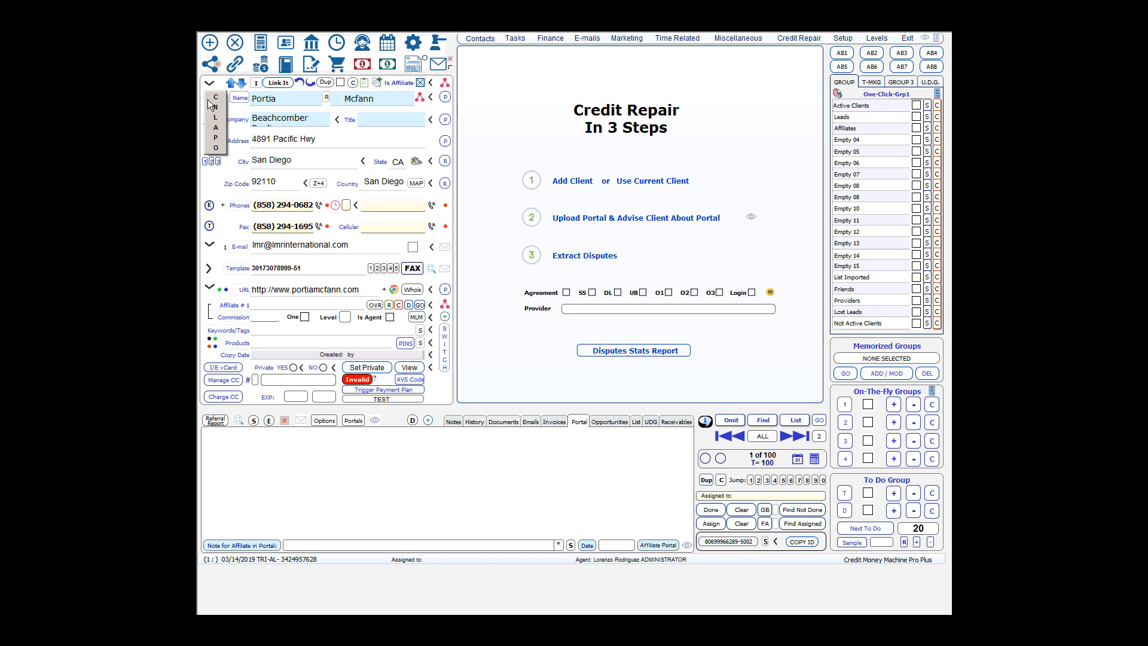
{"action": "left_click", "coordinate": [216, 127]}
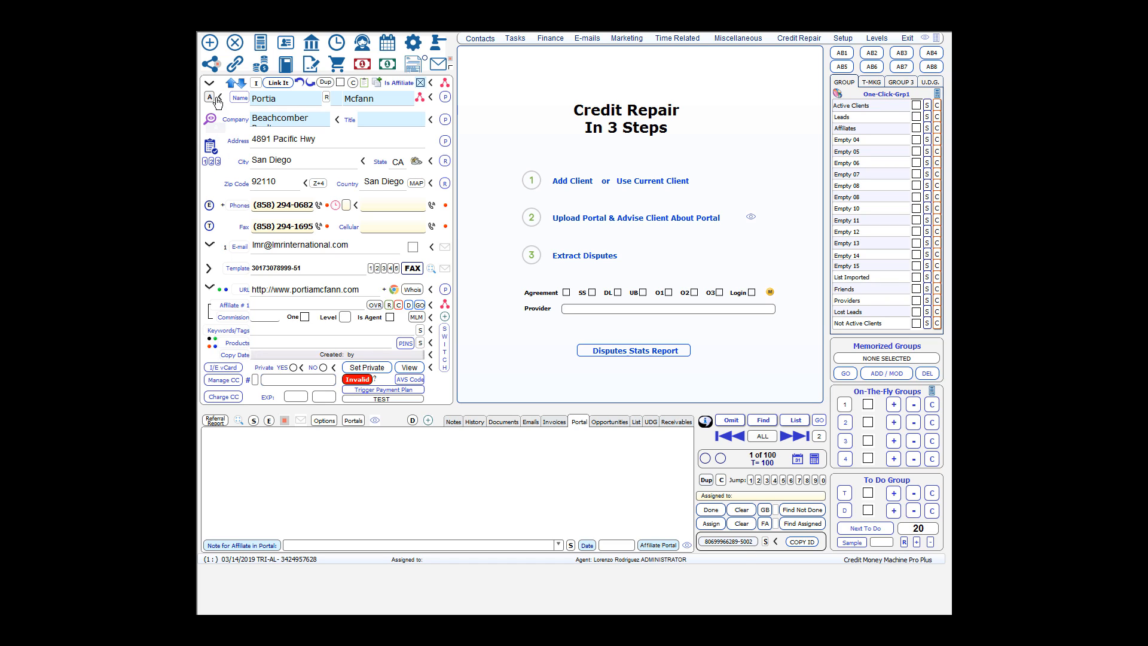
{"action": "left_click", "coordinate": [786, 437]}
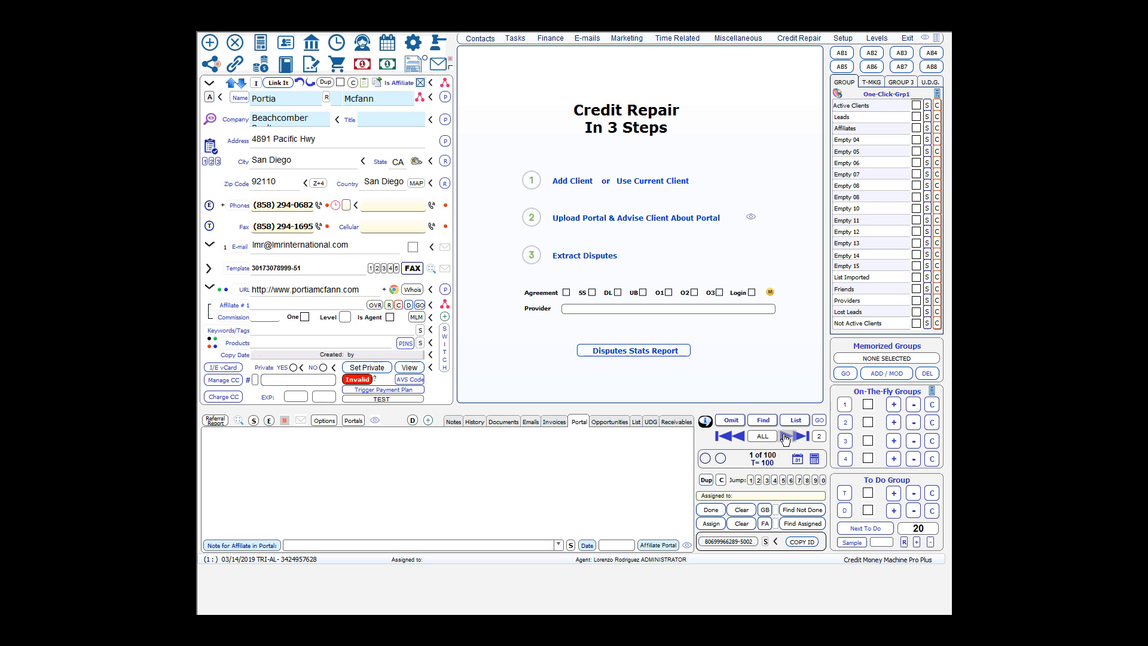
{"action": "left_click", "coordinate": [210, 98]}
{"action": "left_click", "coordinate": [220, 102]}
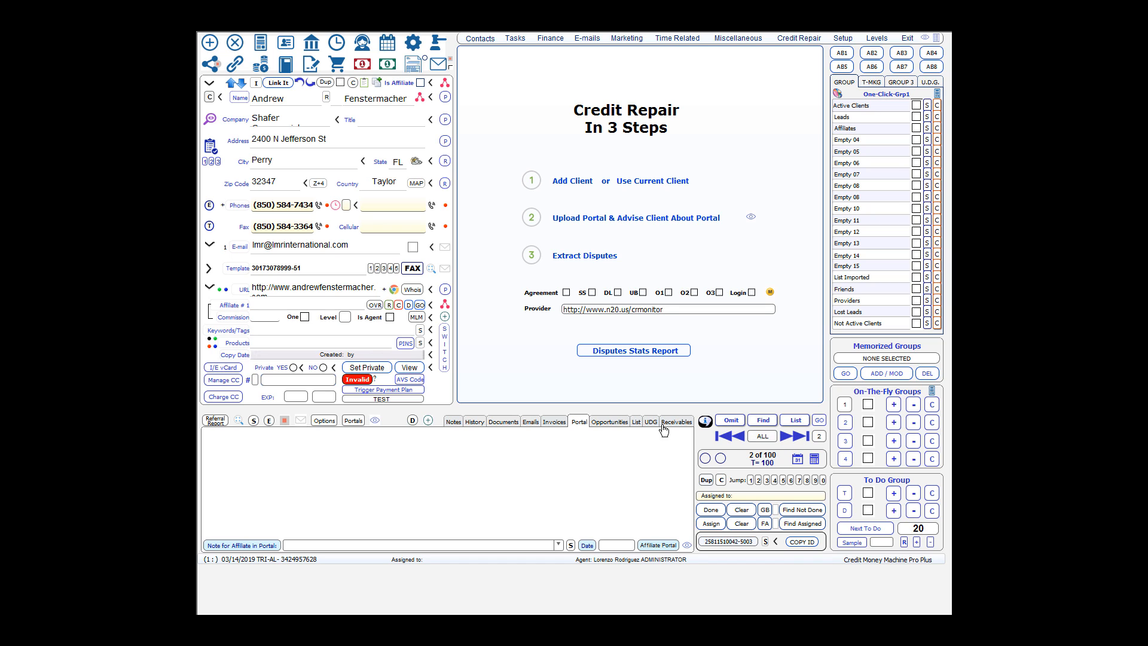
{"action": "left_click", "coordinate": [211, 97]}
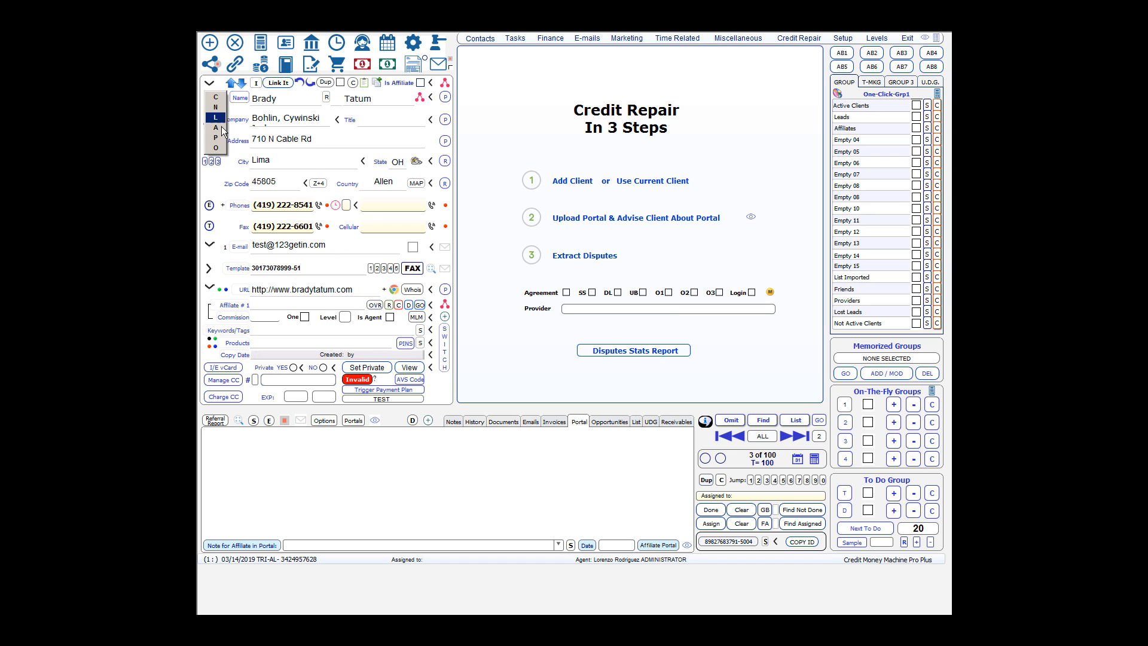
{"action": "left_click", "coordinate": [217, 118]}
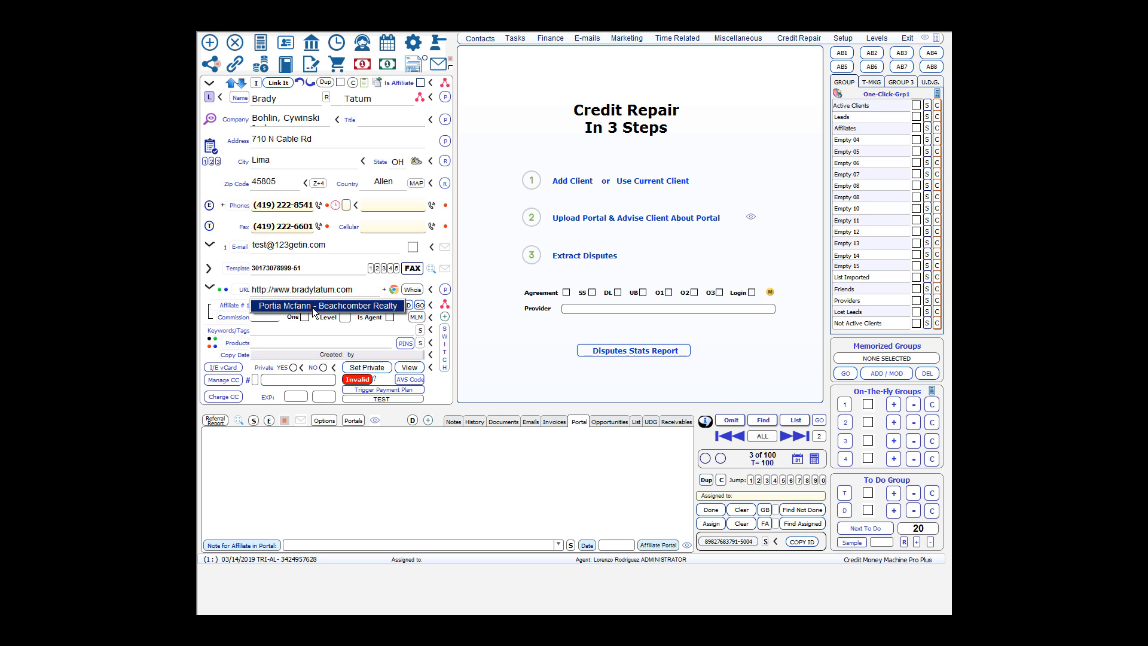
- Link records 3 and 2 to the San Diego affiliate, declining then accepting portal posting
{"action": "left_click", "coordinate": [288, 307]}
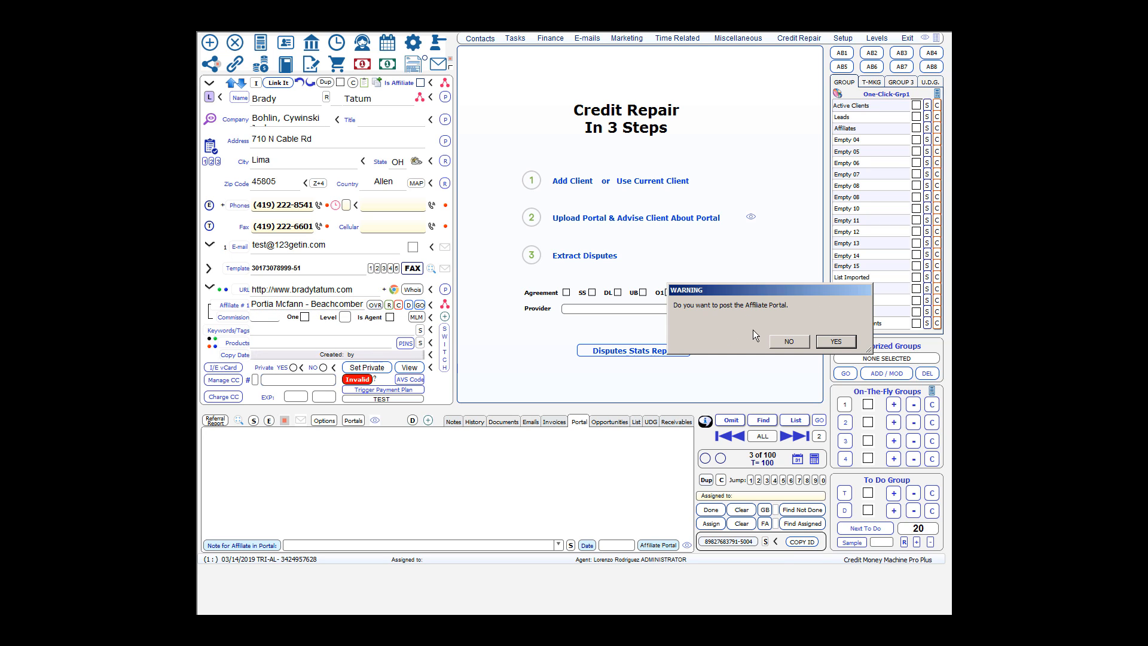
{"action": "left_click", "coordinate": [788, 342]}
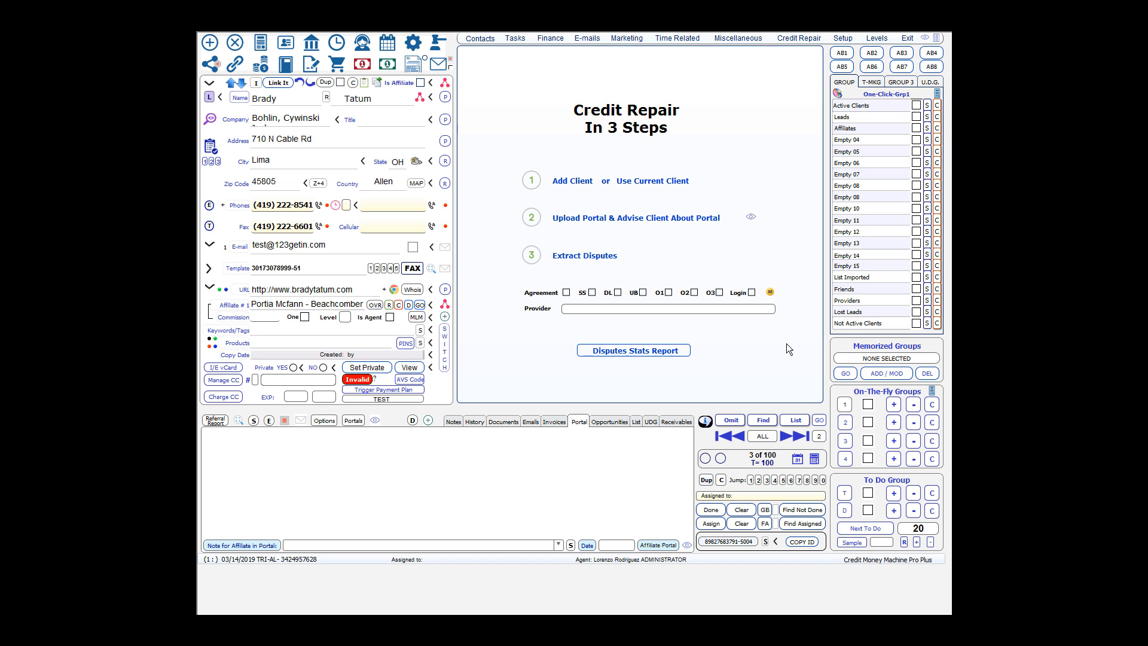
{"action": "left_click", "coordinate": [742, 440]}
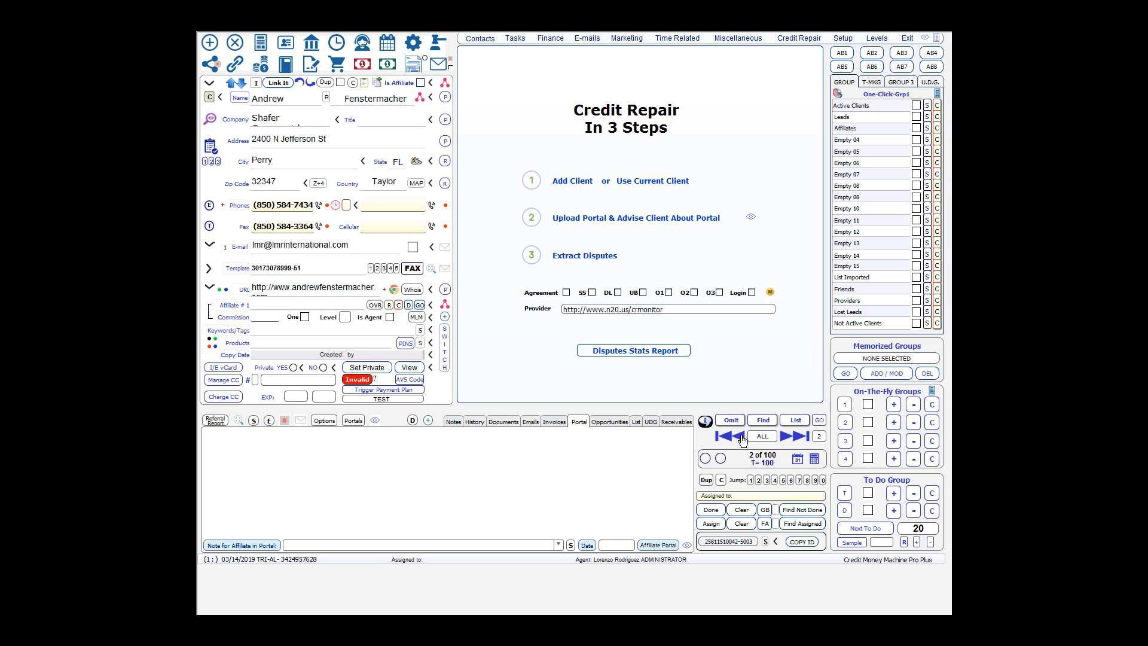
{"action": "left_click", "coordinate": [273, 308]}
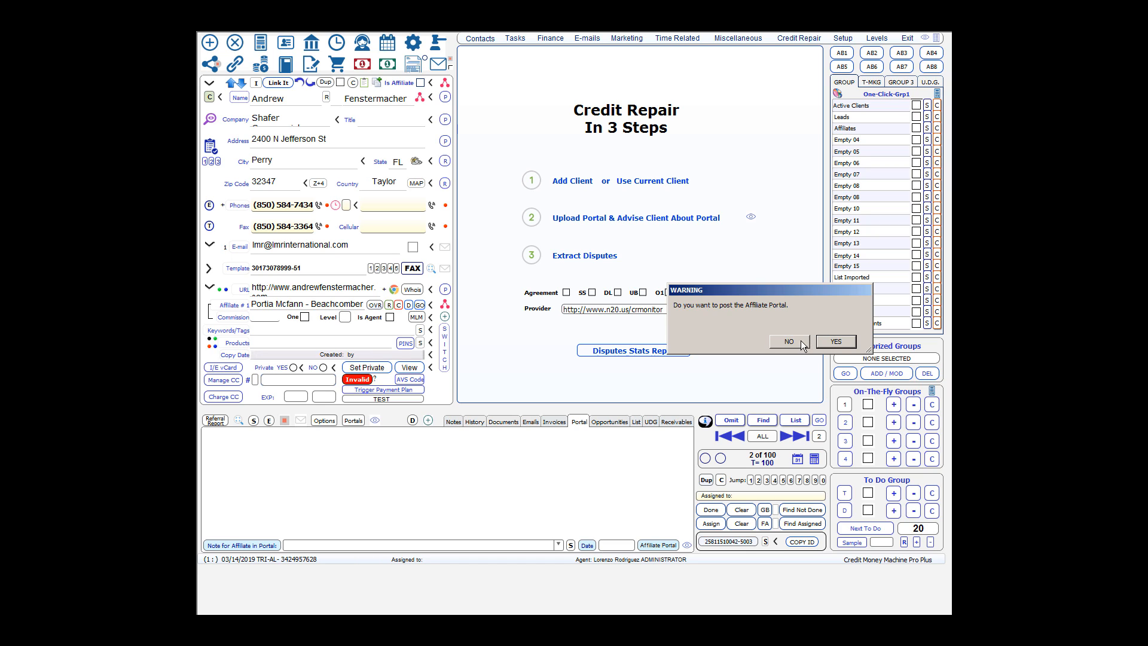
{"action": "left_click", "coordinate": [842, 342]}
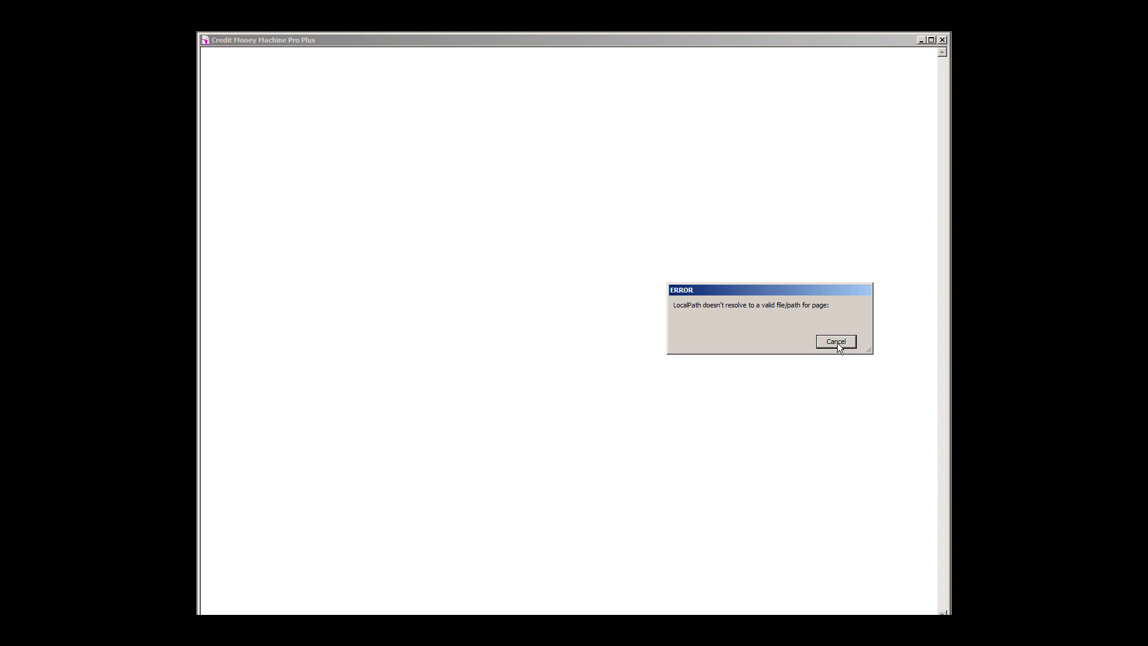
{"action": "left_click", "coordinate": [837, 342]}
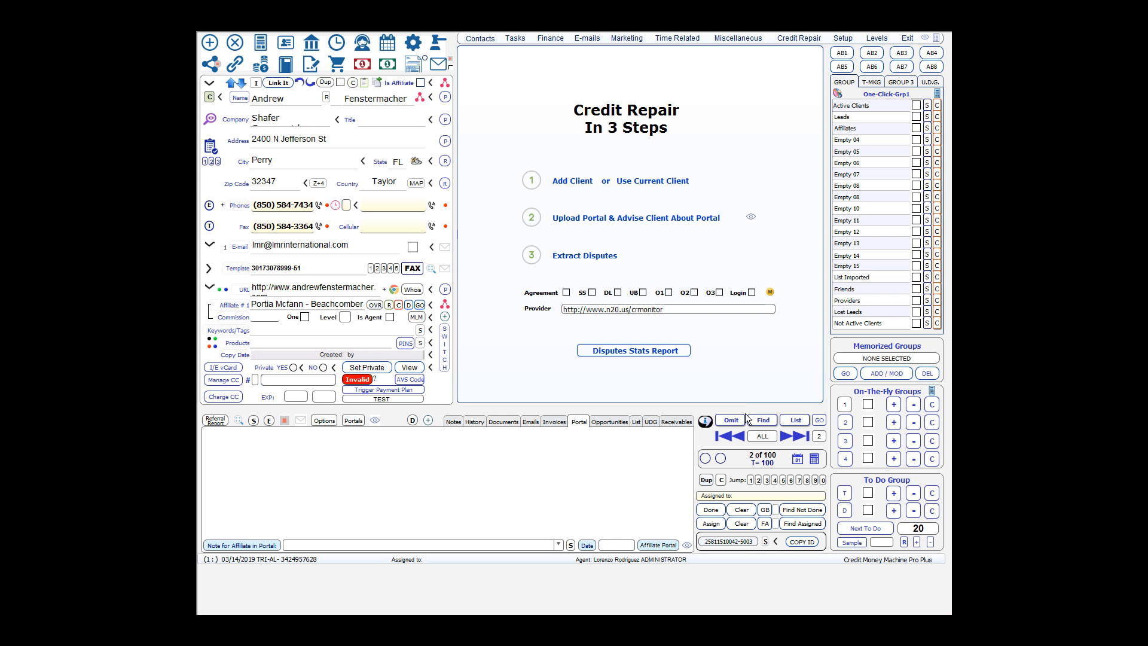
- Open the linked affiliate's record and post their affiliate portal without emailing affiliates
{"action": "left_click", "coordinate": [421, 306]}
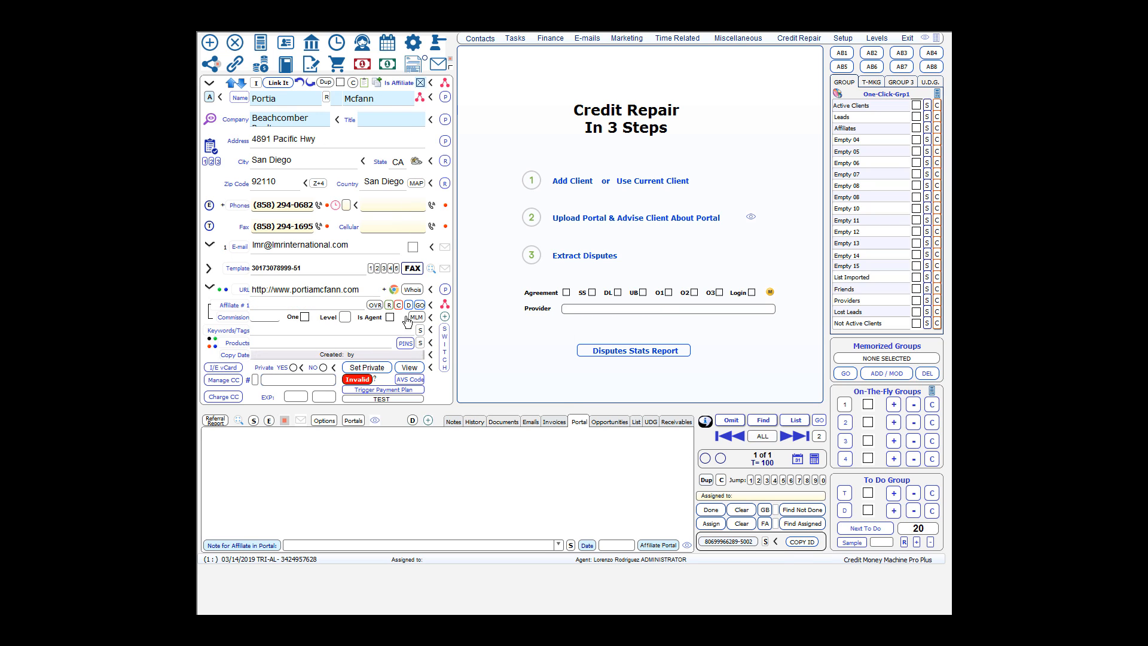
{"action": "left_click", "coordinate": [353, 422]}
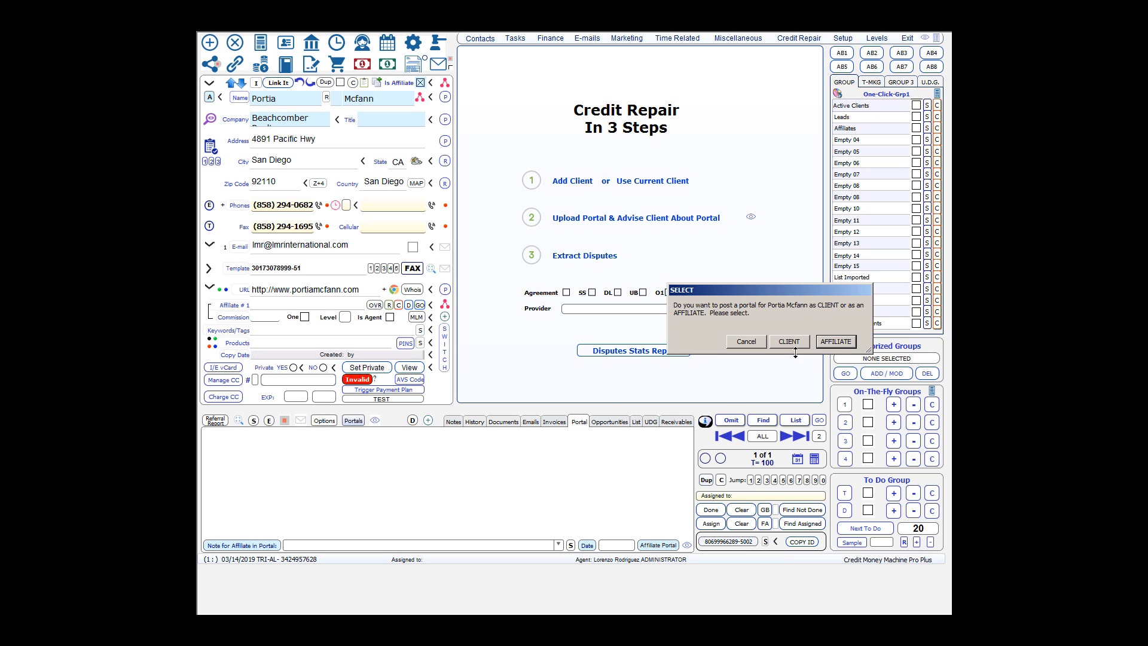
{"action": "left_click", "coordinate": [844, 345]}
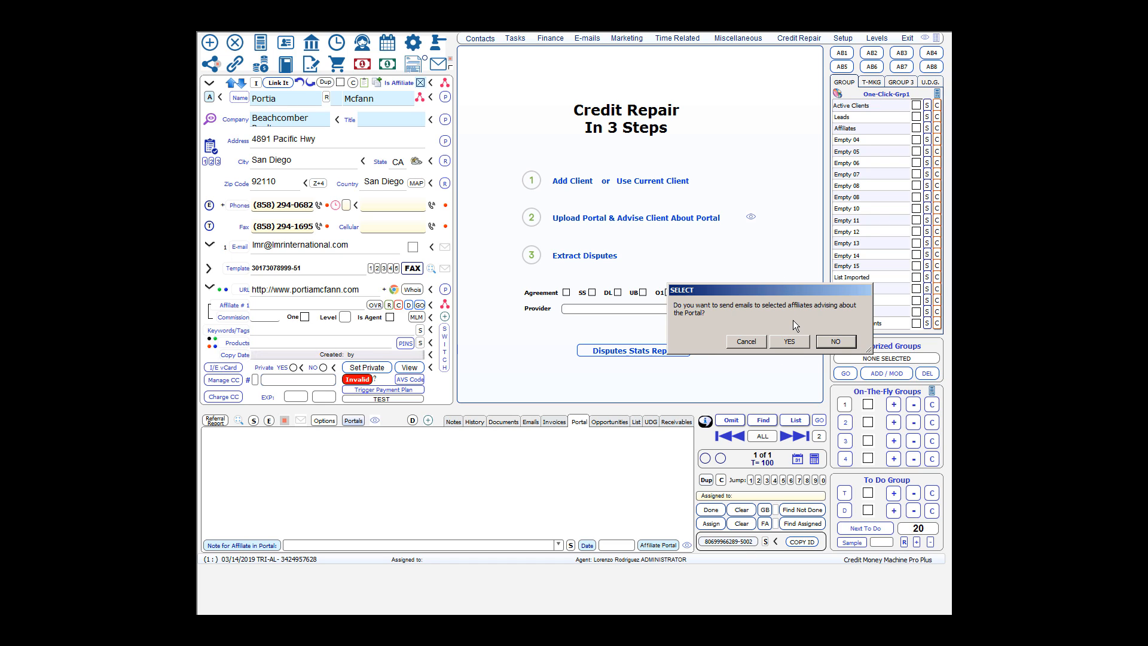
{"action": "left_click", "coordinate": [838, 342]}
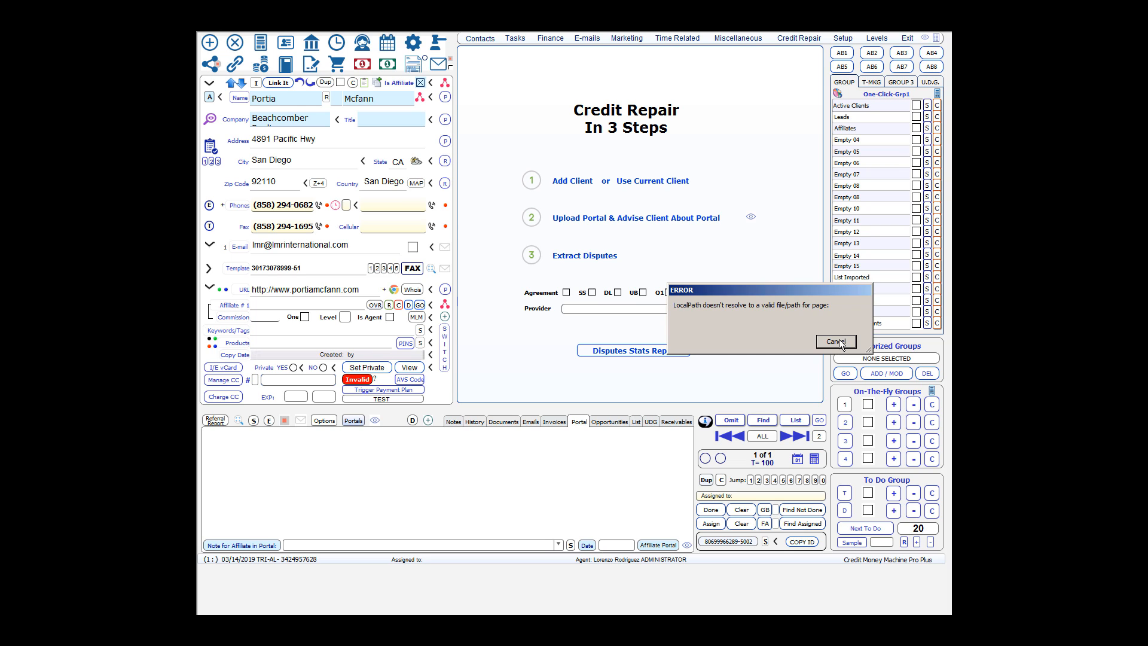
{"action": "left_click", "coordinate": [837, 342]}
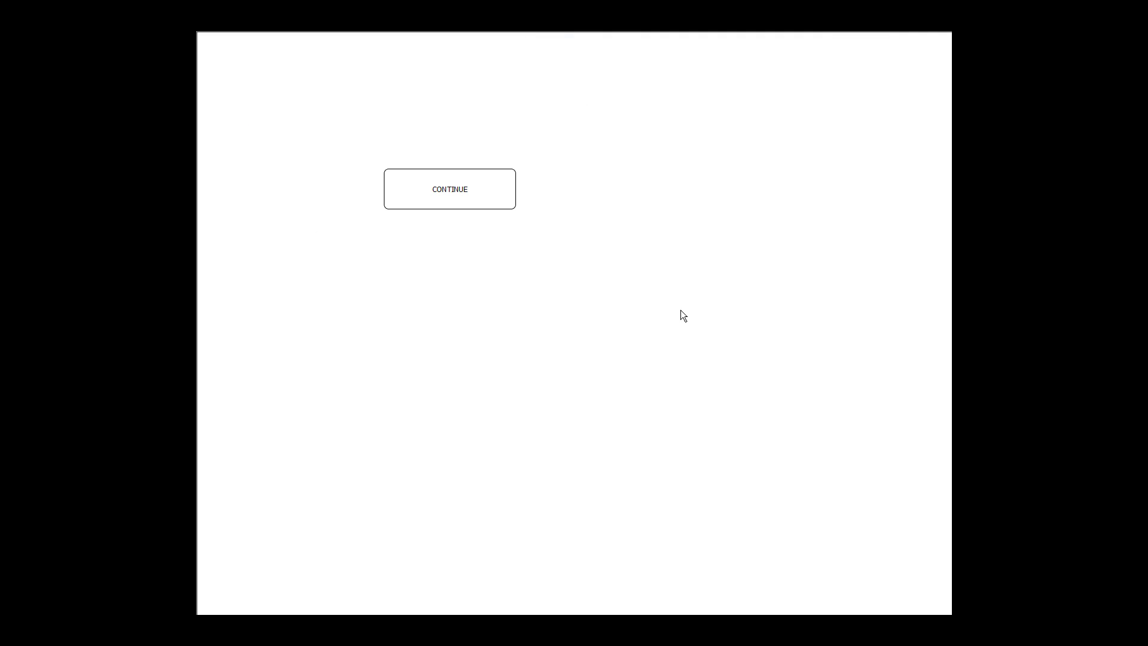
{"action": "left_click", "coordinate": [453, 198]}
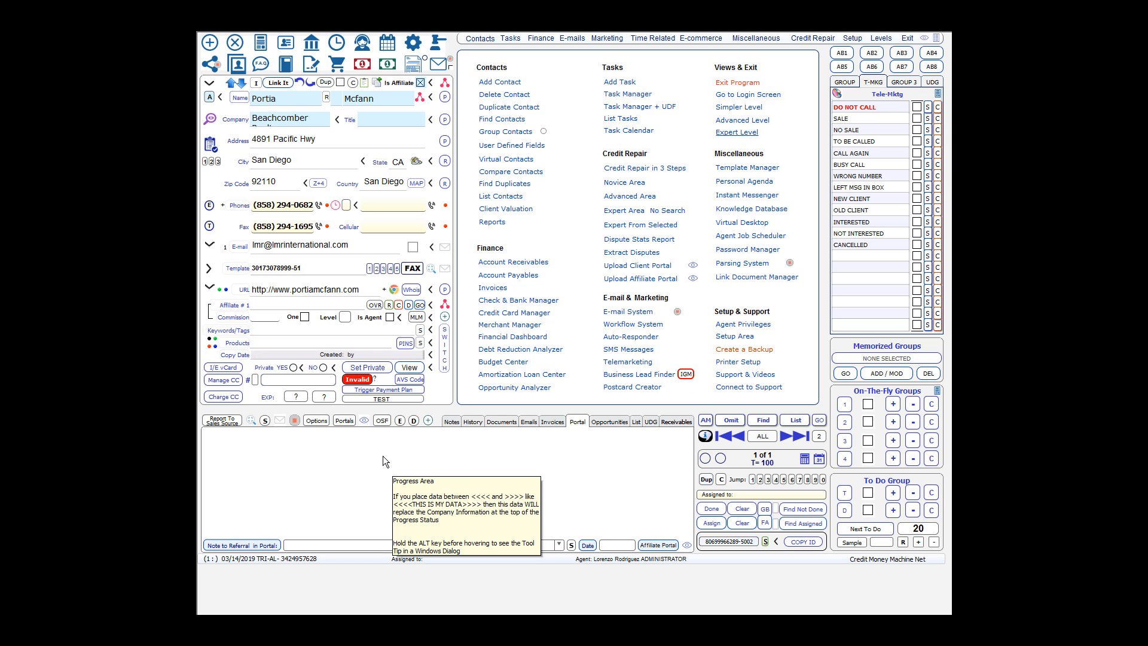
- Repost the affiliate portal without emailing affiliates
{"action": "left_click", "coordinate": [343, 421]}
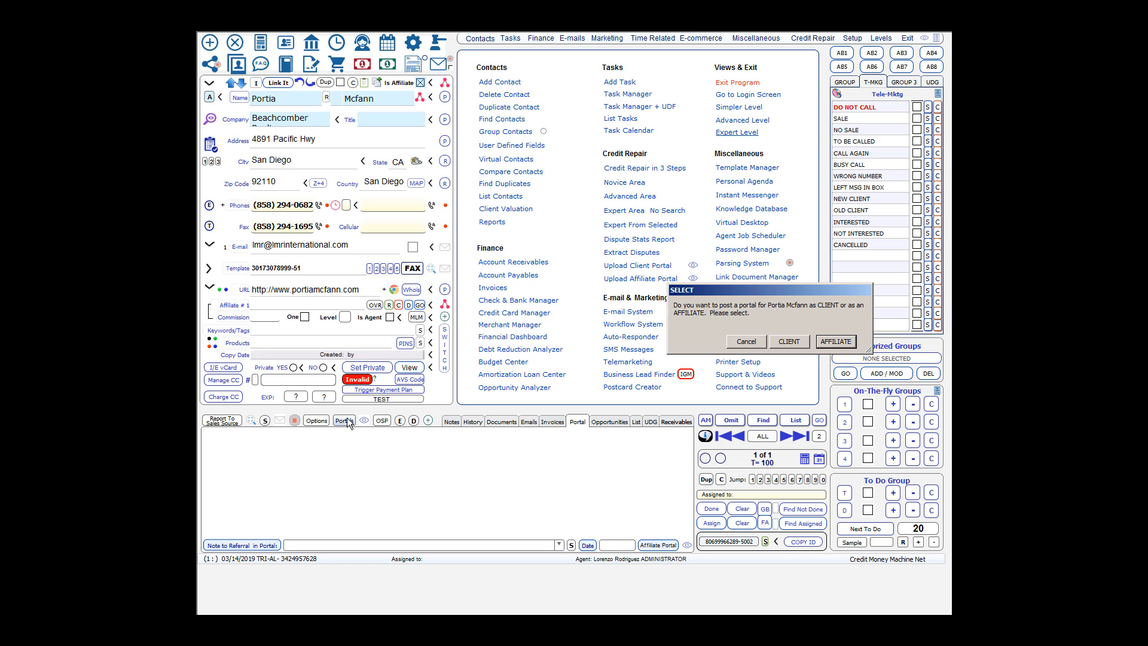
{"action": "left_click", "coordinate": [839, 345]}
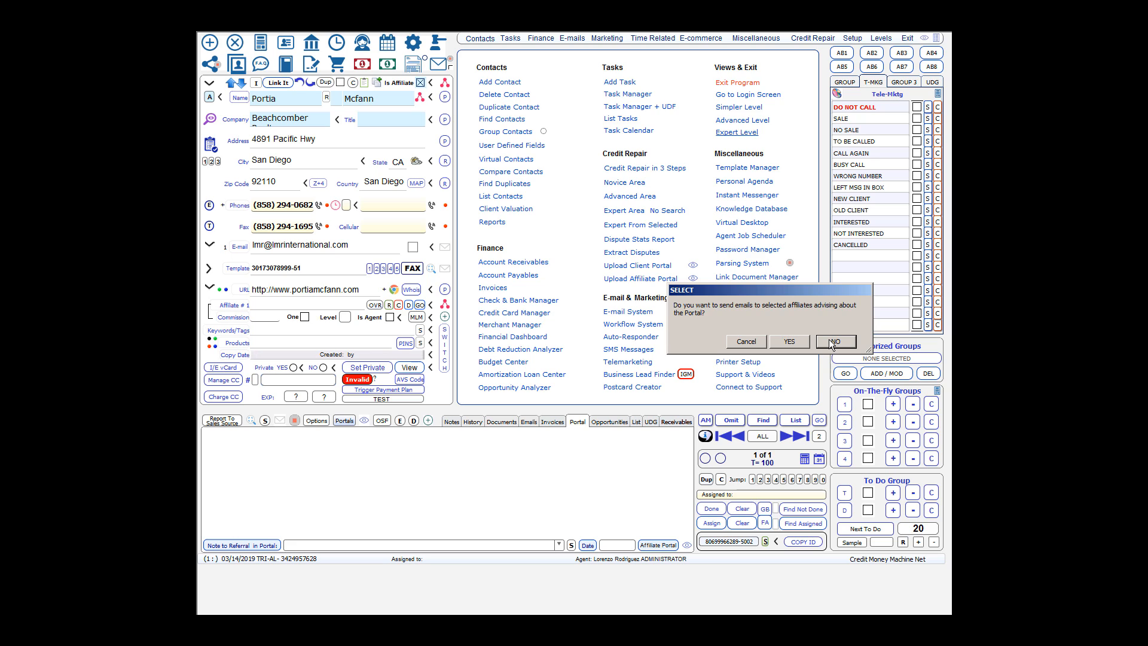
{"action": "left_click", "coordinate": [833, 342]}
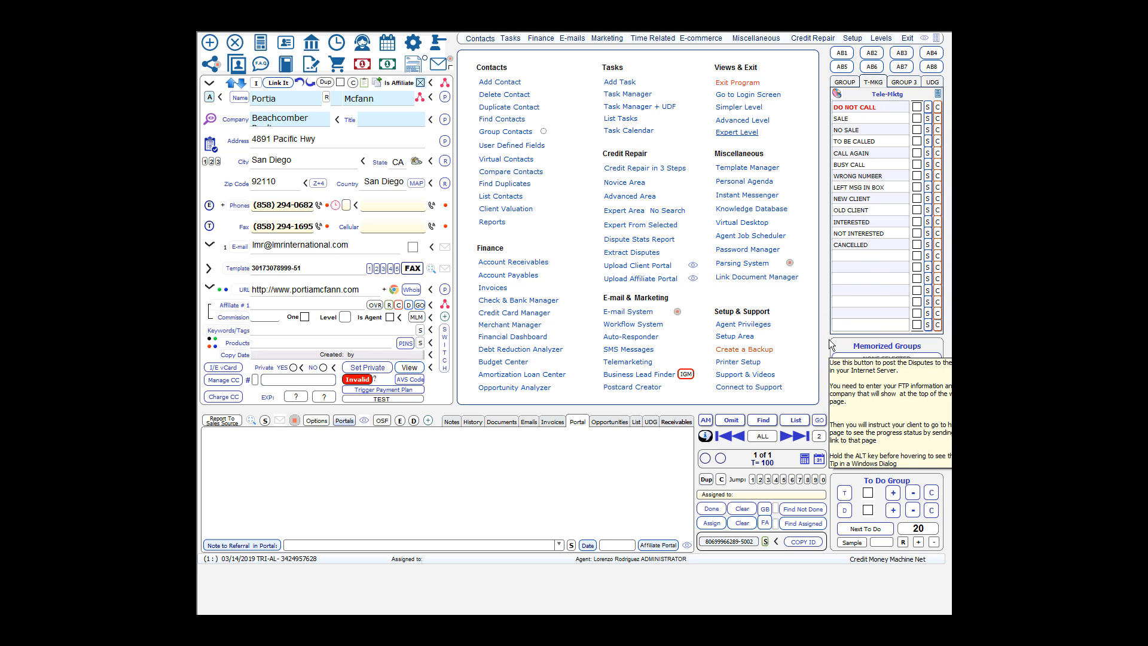
- View the affiliate portal in the external browser
{"action": "left_click", "coordinate": [363, 422]}
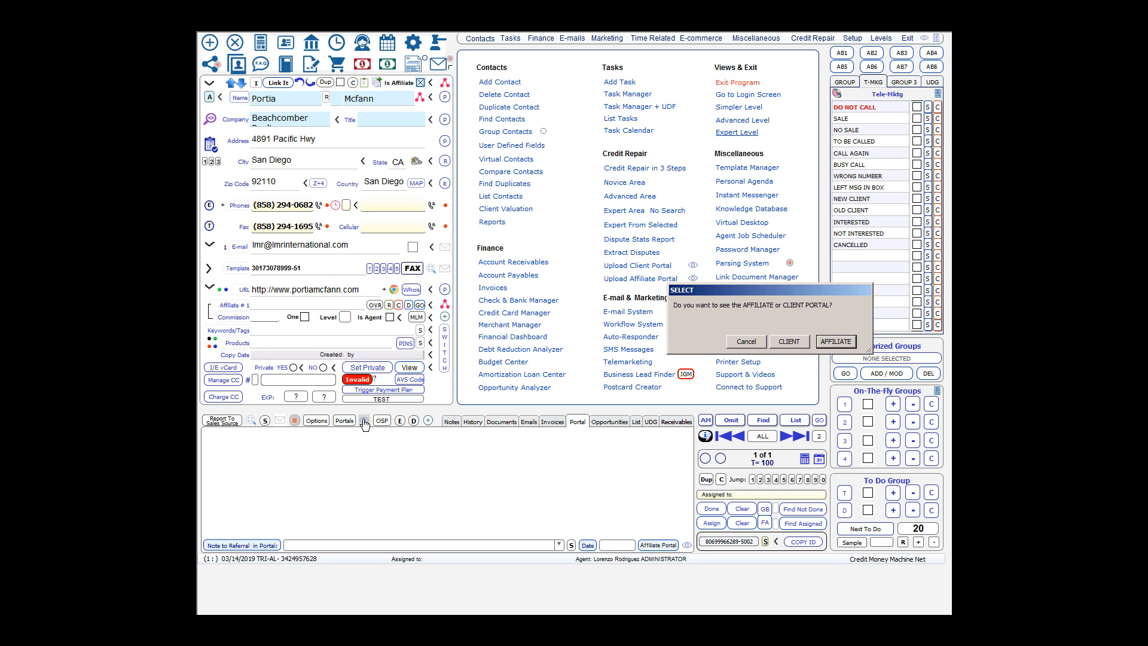
{"action": "key", "text": "Return"}
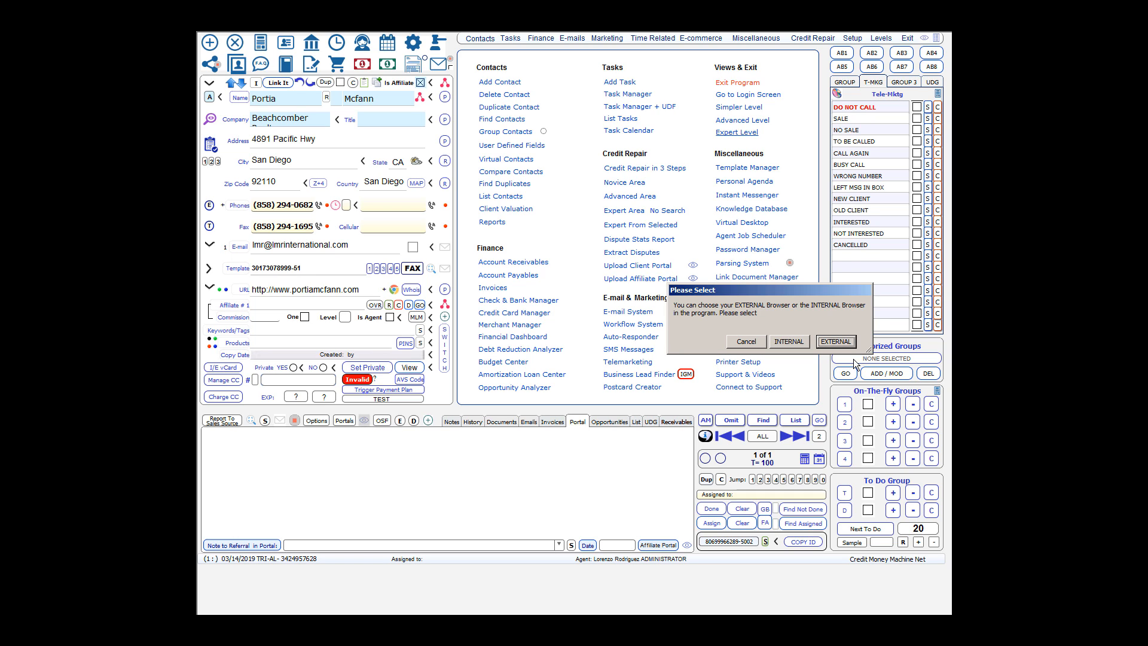
{"action": "left_click", "coordinate": [837, 341]}
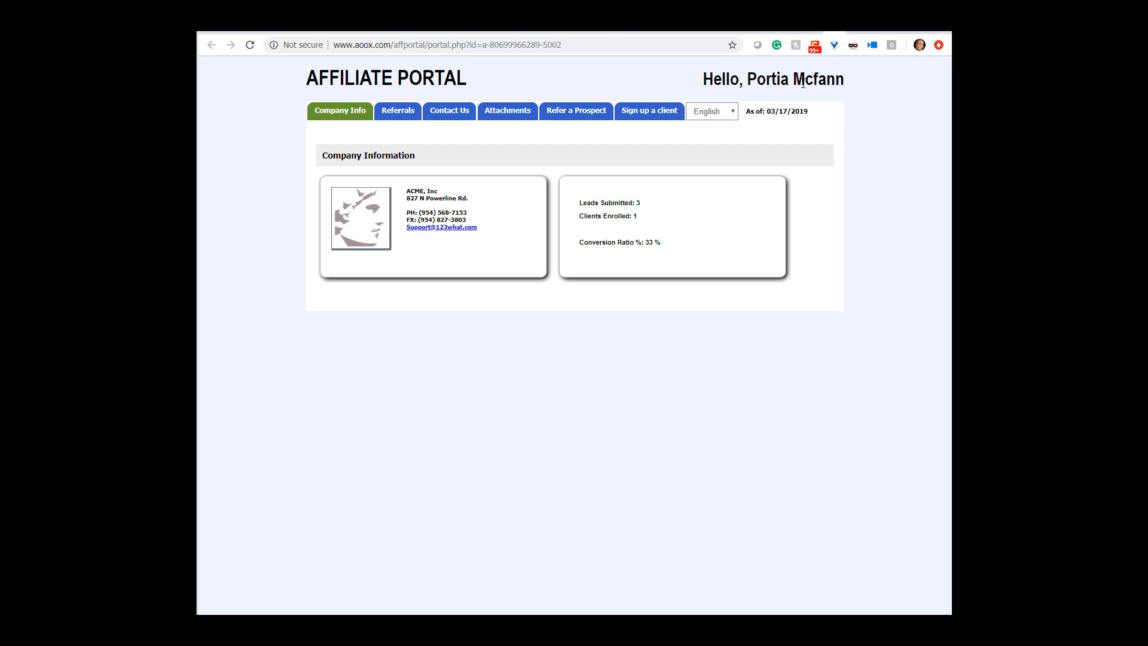
- Review the affiliate's Referrals list, then move to the referred client's portal page
{"action": "left_click", "coordinate": [398, 112]}
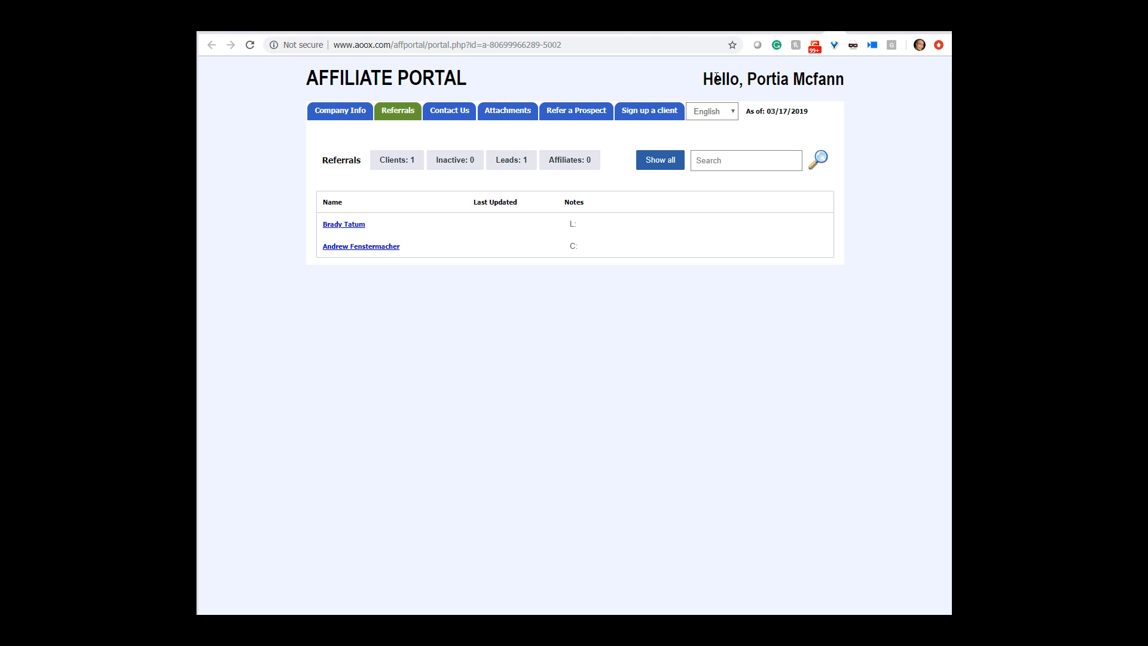
{"action": "left_click", "coordinate": [822, 32]}
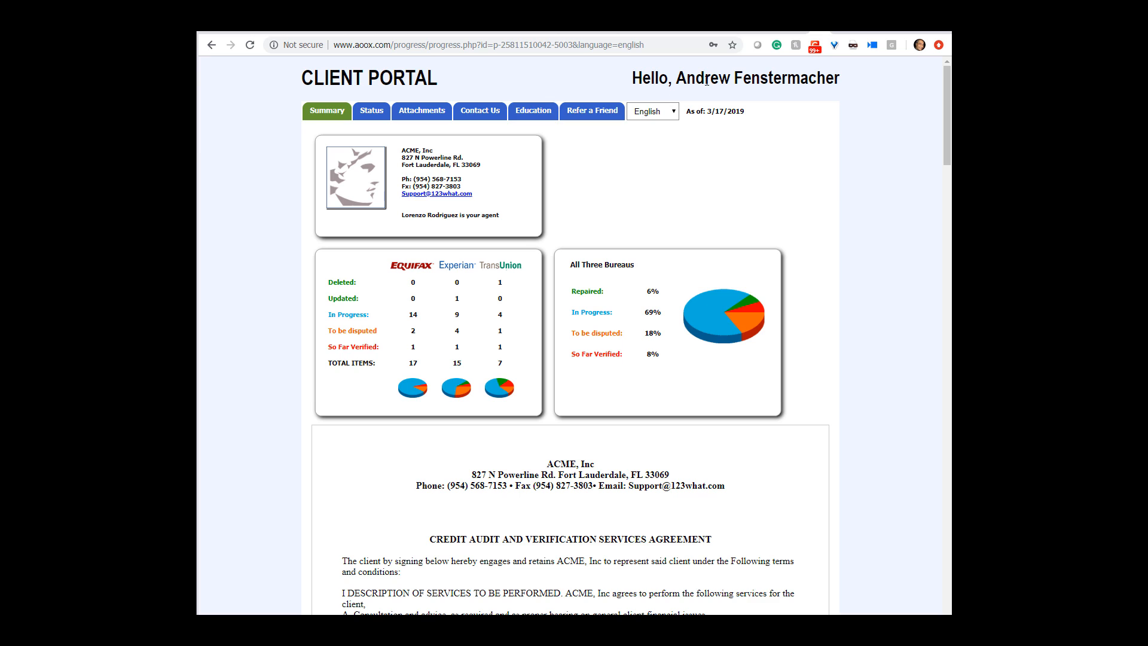
- Check the client's Credit Report Status table by bureau, then return to the Affiliate Portal
{"action": "left_click_drag", "start_coordinate": [679, 74], "coordinate": [840, 74]}
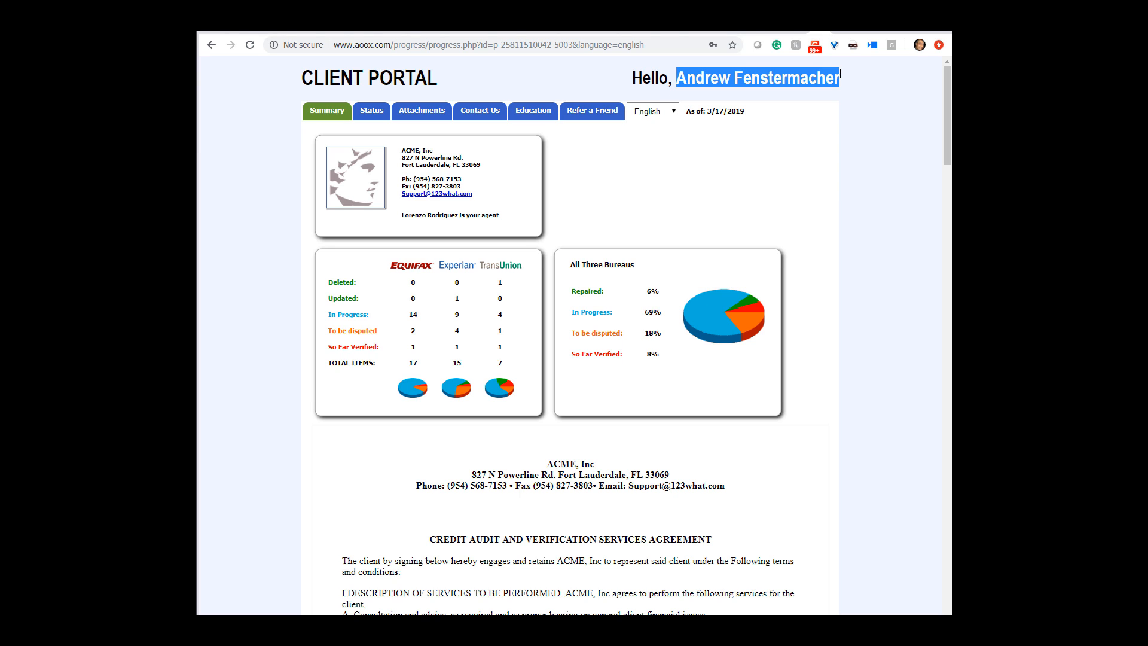
{"action": "left_click", "coordinate": [377, 115]}
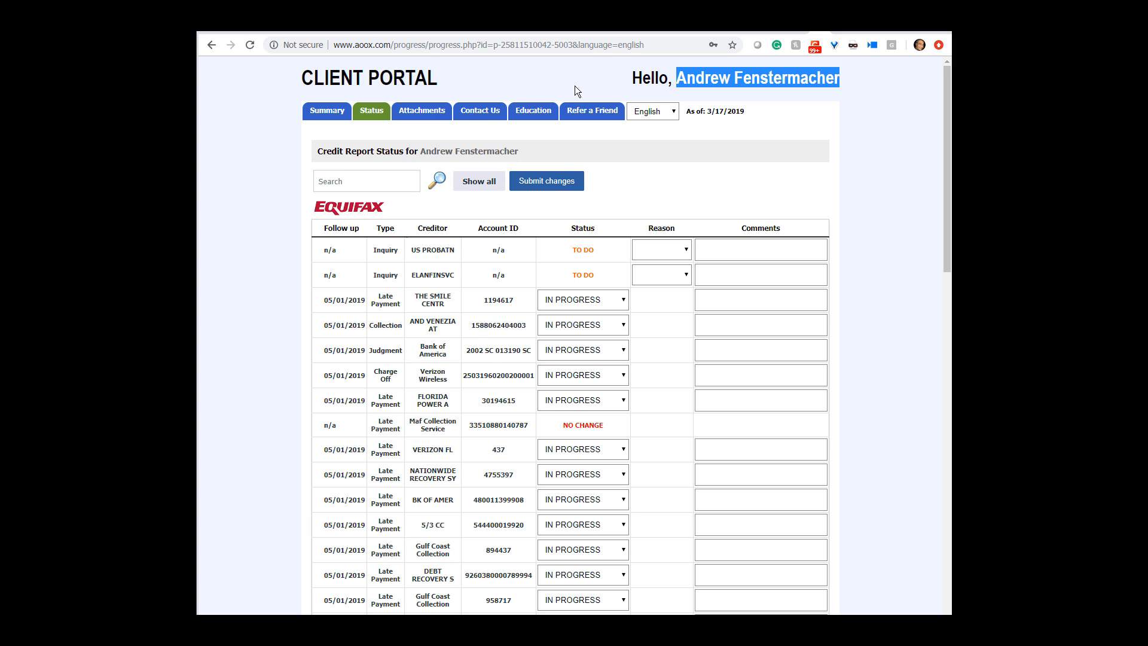
{"action": "left_click", "coordinate": [840, 33]}
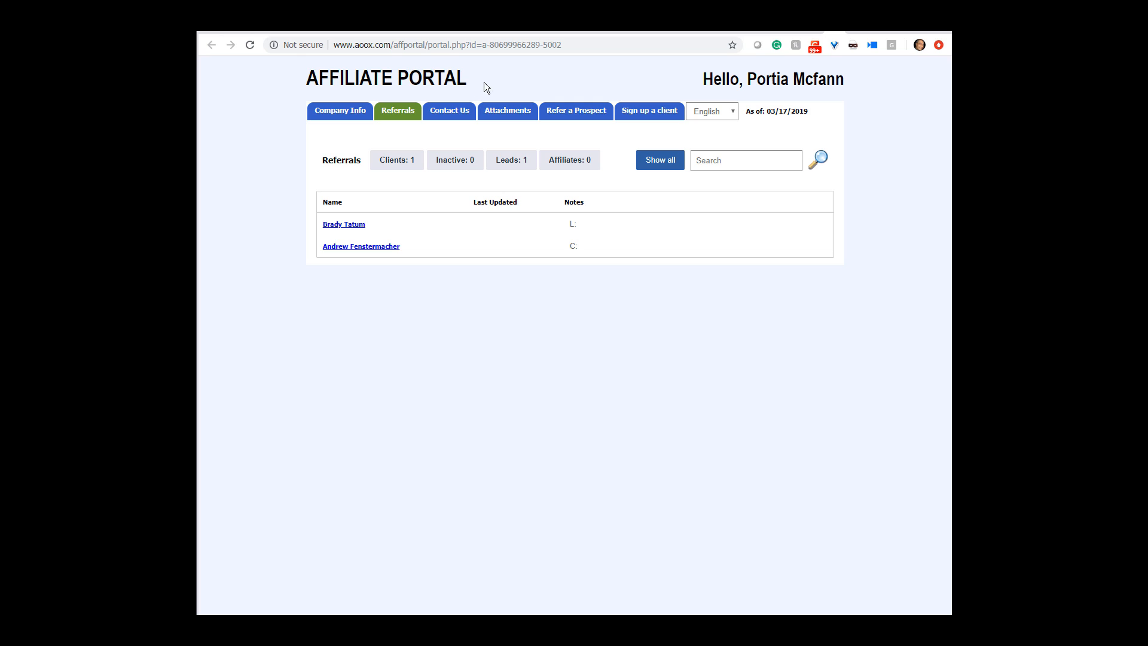
- Filter the referrals list to clients, then leads, then clients again
{"action": "left_click", "coordinate": [406, 163]}
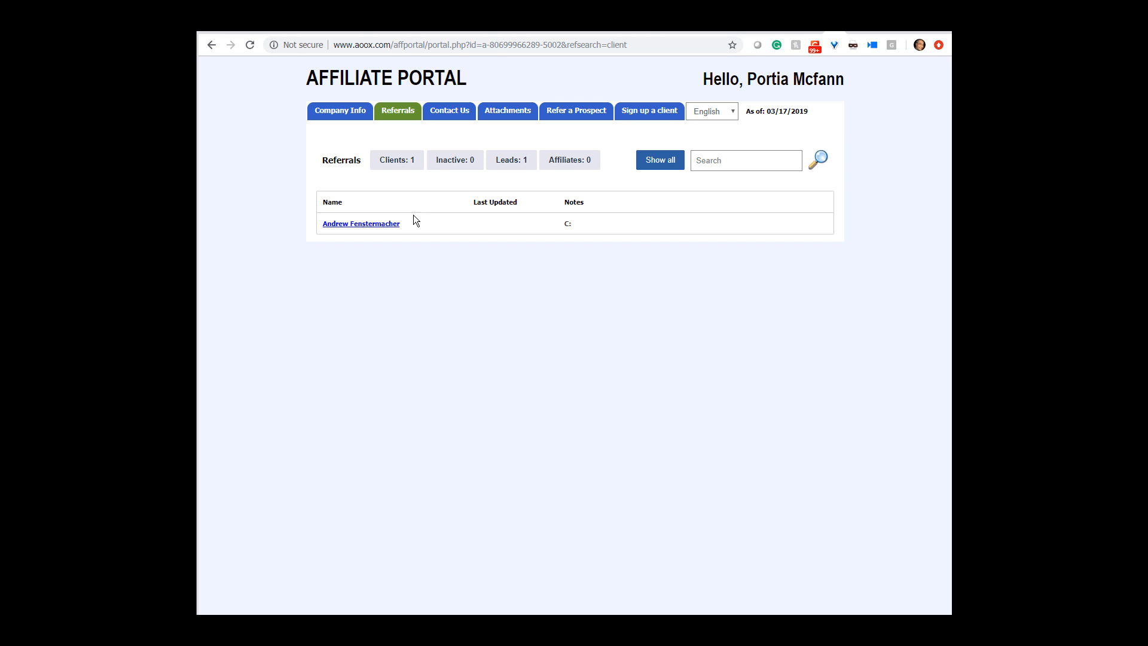
{"action": "left_click", "coordinate": [505, 162]}
{"action": "left_click", "coordinate": [394, 162]}
- Browse the Contact Us and Attachments pages, ending on the Refer a Prospect form
{"action": "left_click", "coordinate": [460, 116]}
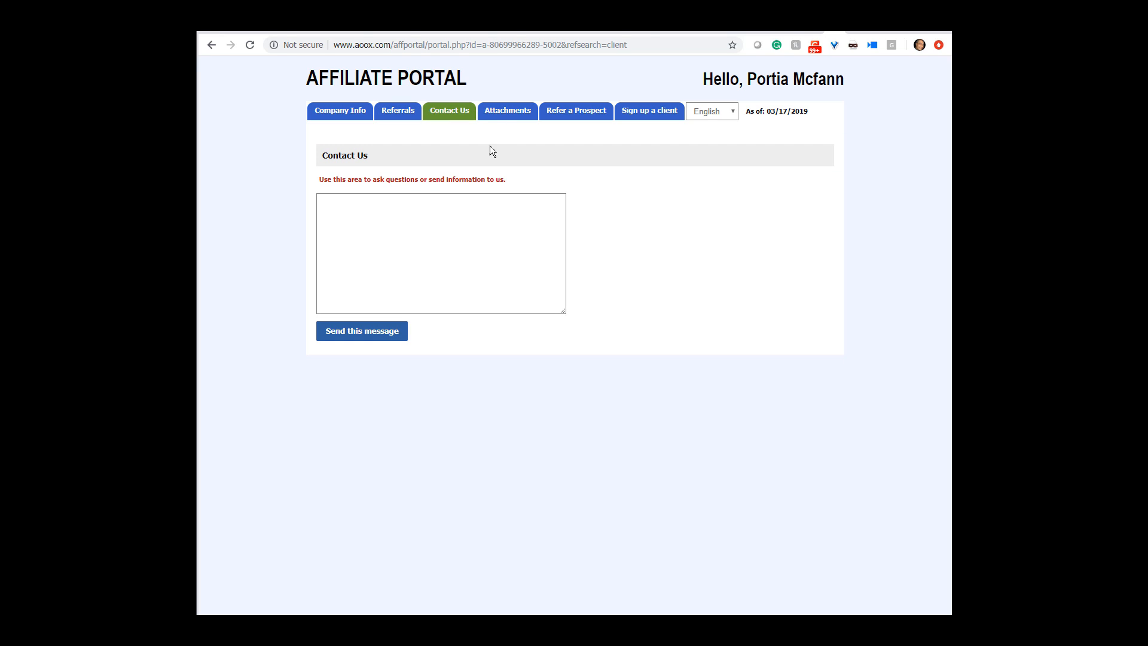
{"action": "left_click", "coordinate": [510, 114]}
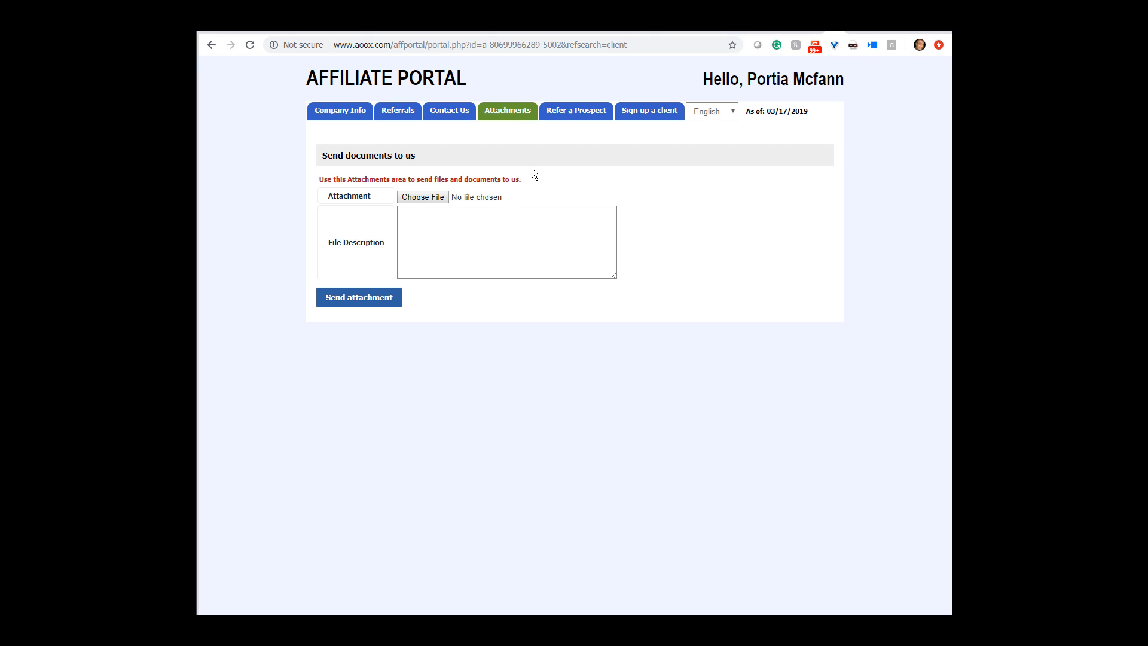
{"action": "left_click", "coordinate": [570, 115]}
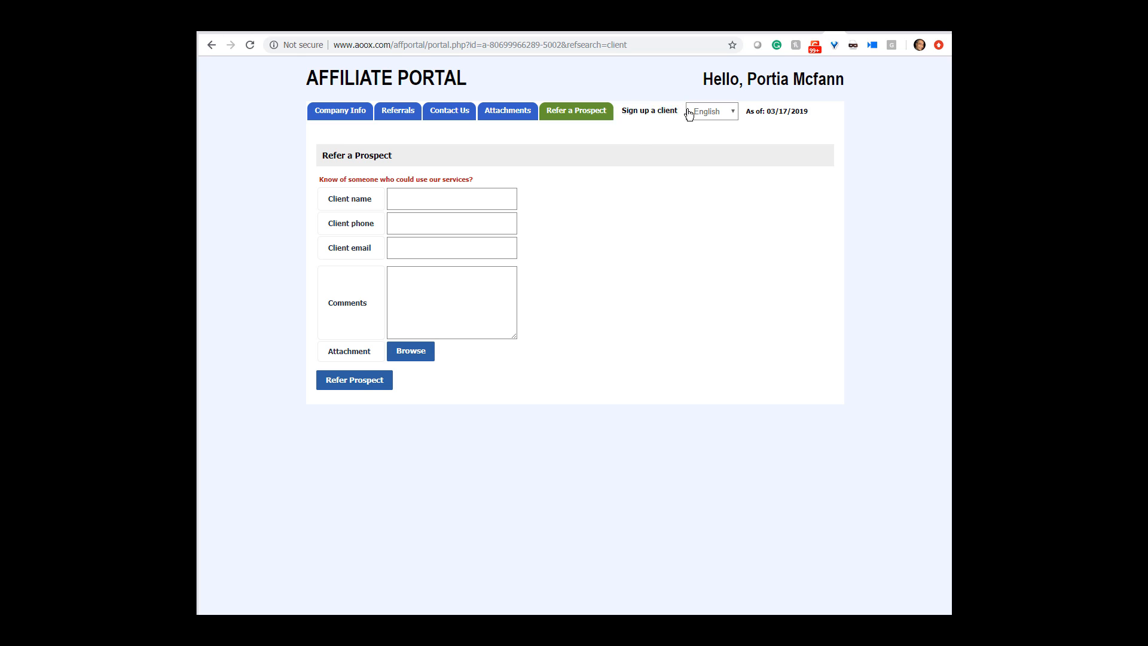
{"action": "left_click", "coordinate": [664, 116]}
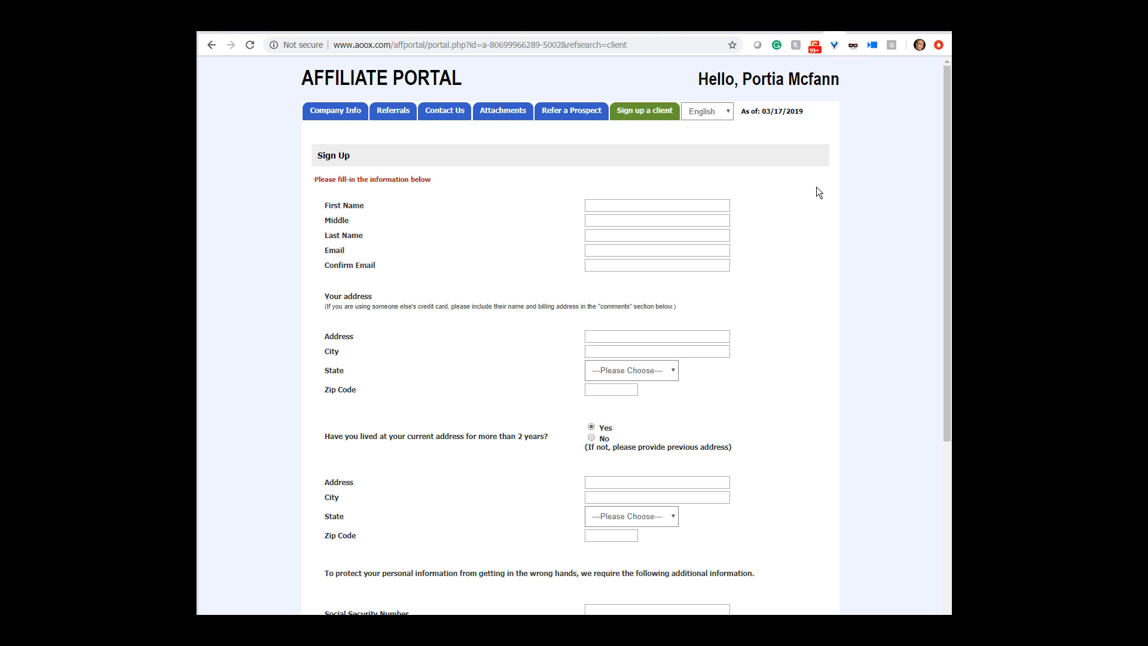
{"action": "scroll", "coordinate": [816, 187], "scroll_direction": "down", "scroll_amount": 5}
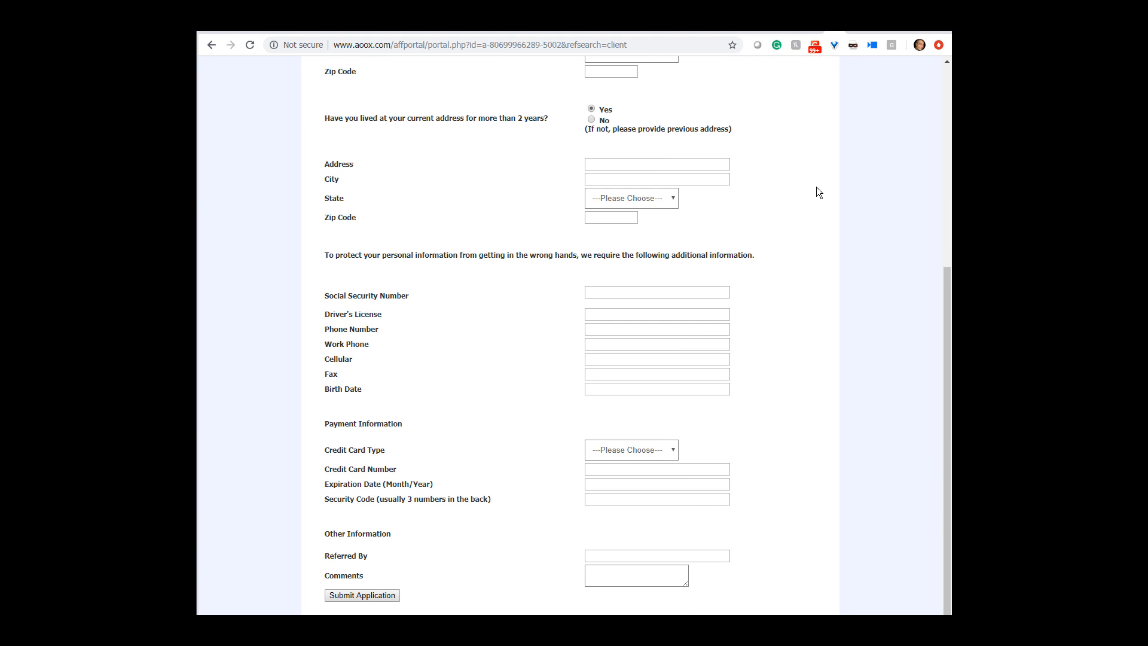
{"action": "scroll", "coordinate": [816, 186], "scroll_direction": "up", "scroll_amount": 5}
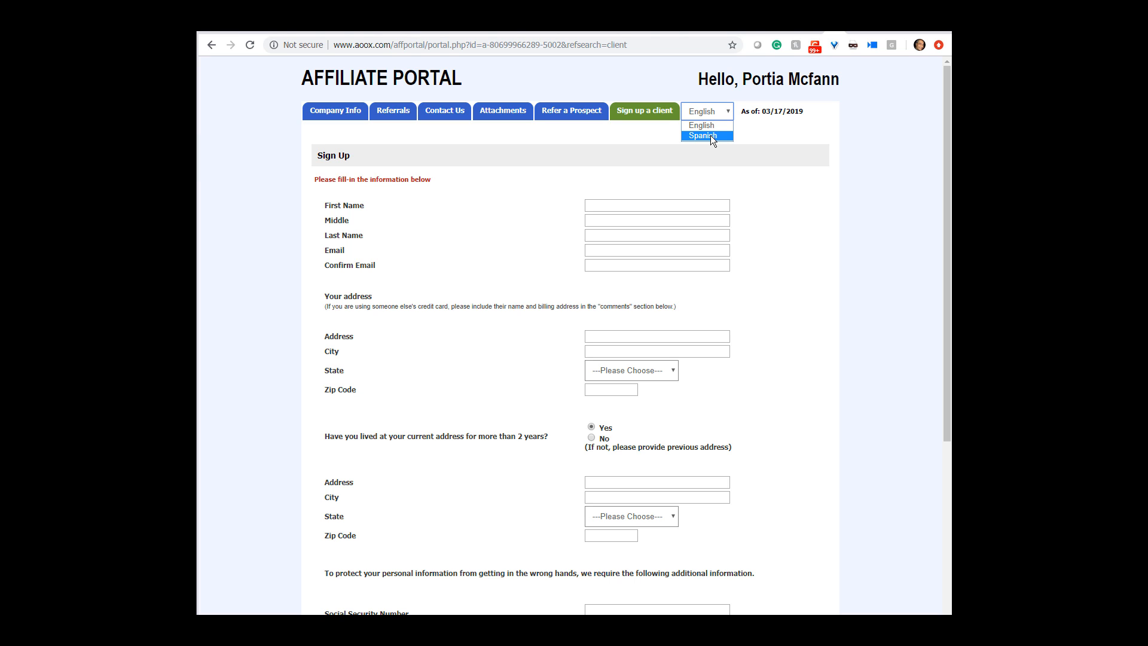
{"action": "left_click", "coordinate": [574, 109]}
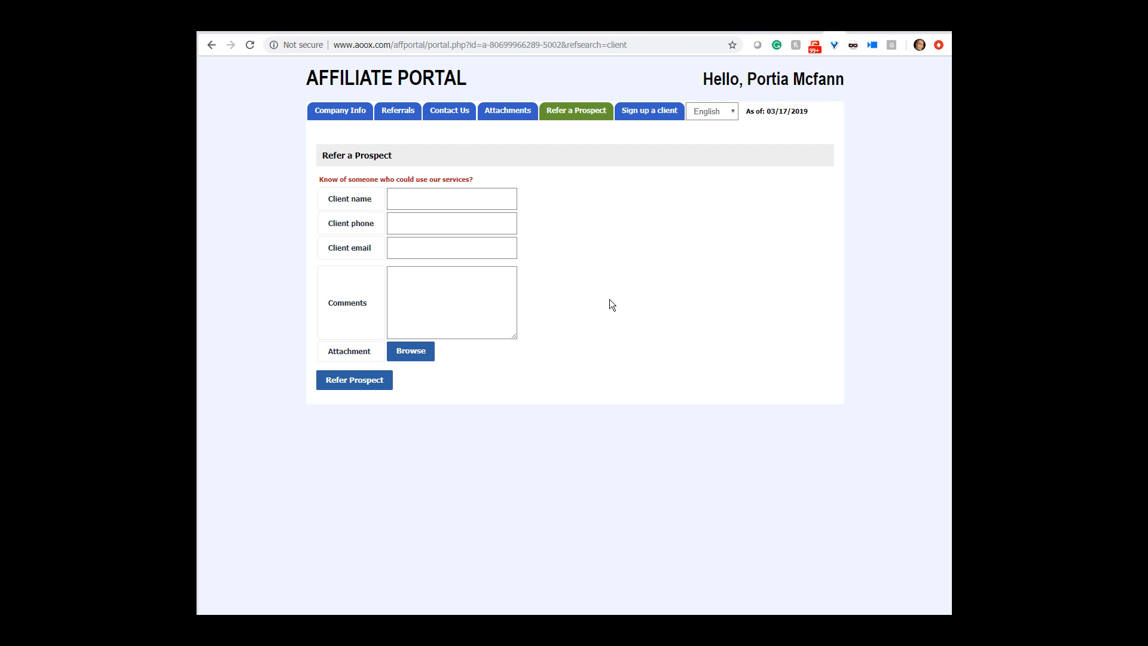
{"action": "left_click", "coordinate": [653, 51]}
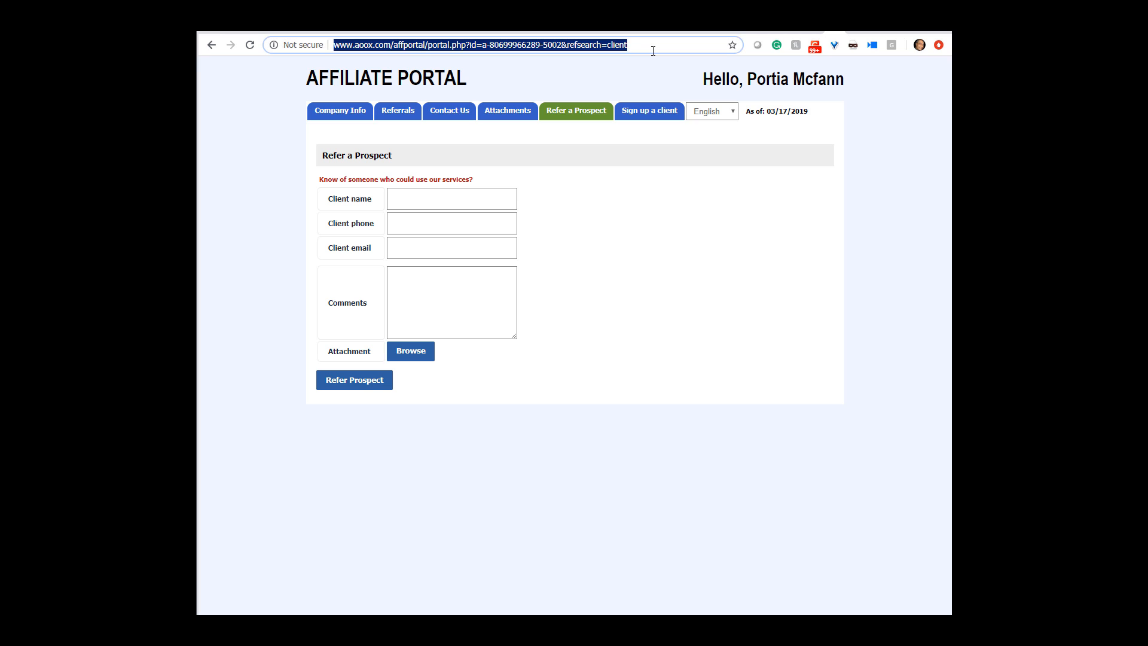
{"action": "type", "text": "http://www.LMRsupport.com/"}
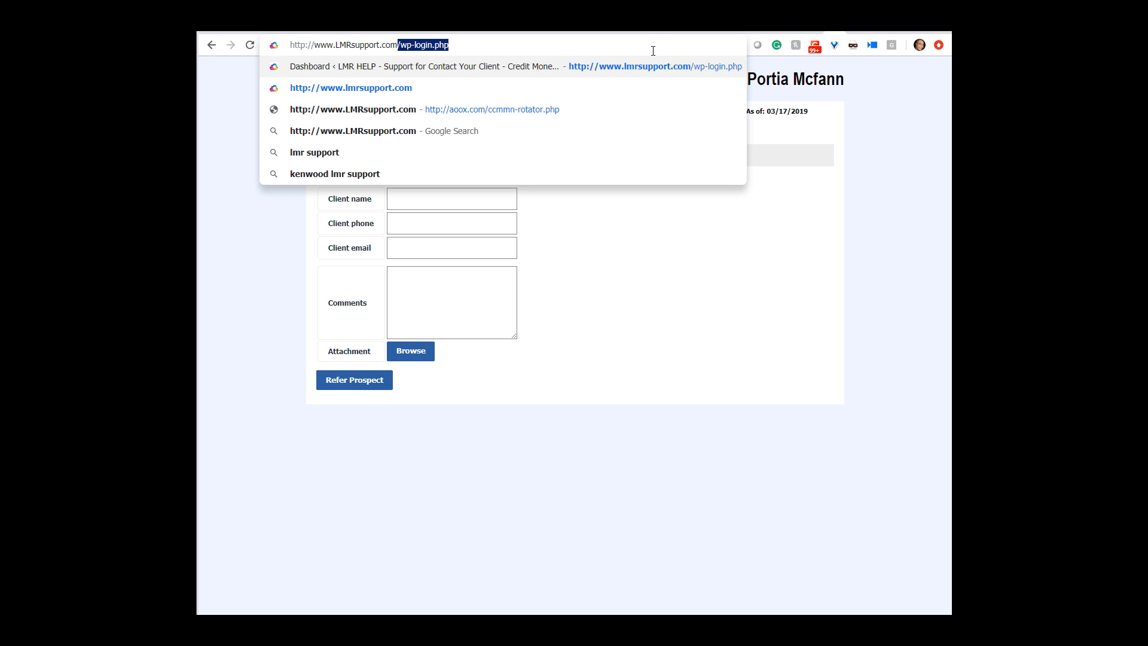
{"action": "key", "text": "BackSpace"}
{"action": "key", "text": "Return"}
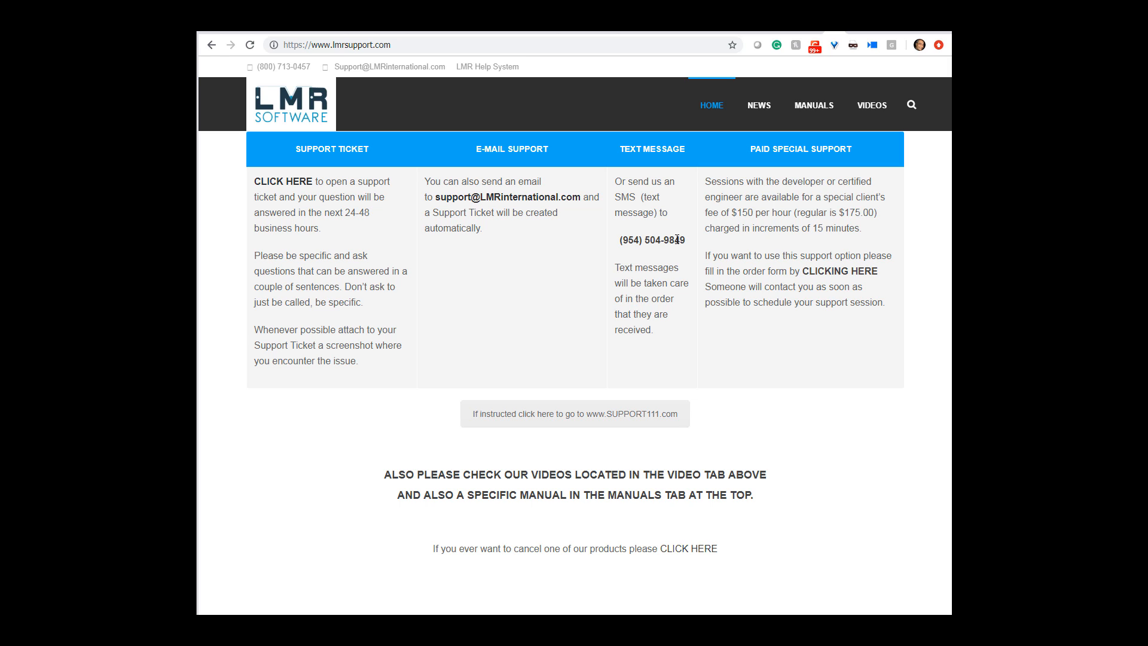
{"action": "left_click", "coordinate": [830, 120]}
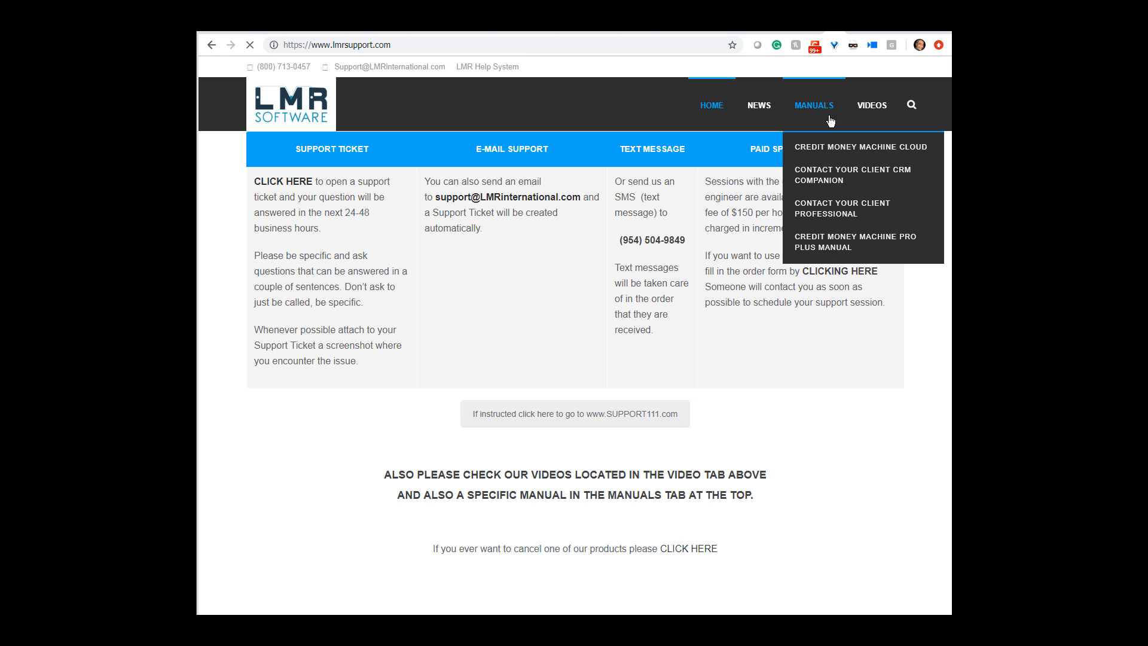
{"action": "mouse_move", "coordinate": [815, 118]}
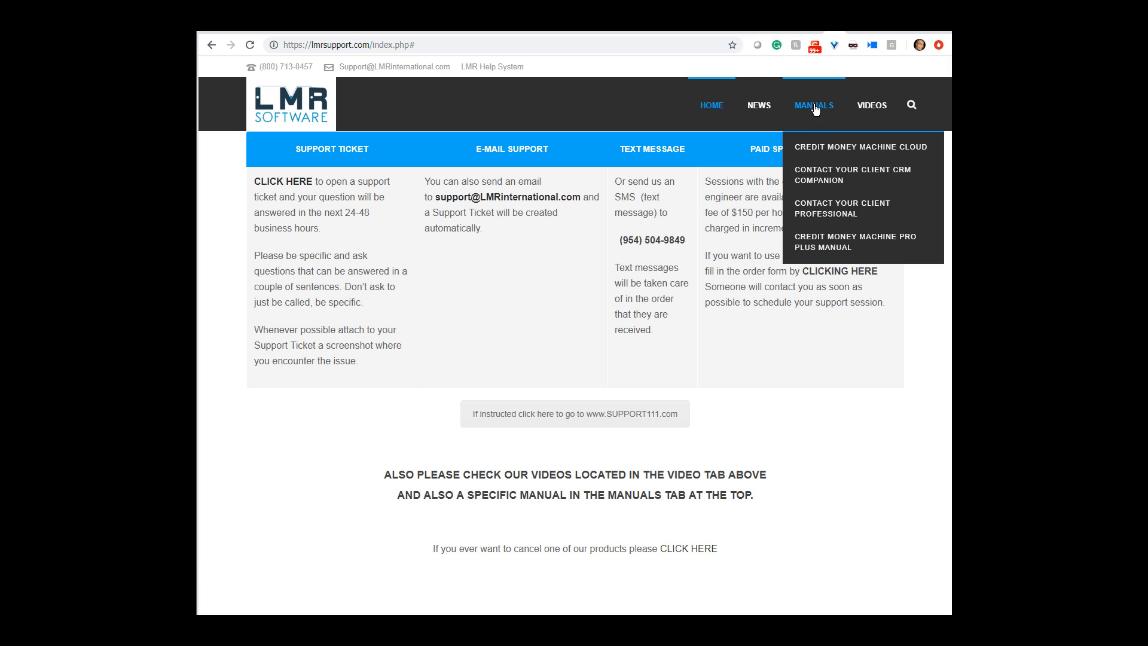
- Filter the video library to Credit Money Machine Pro Plus and scroll through its 112 videos
{"action": "left_click", "coordinate": [878, 111]}
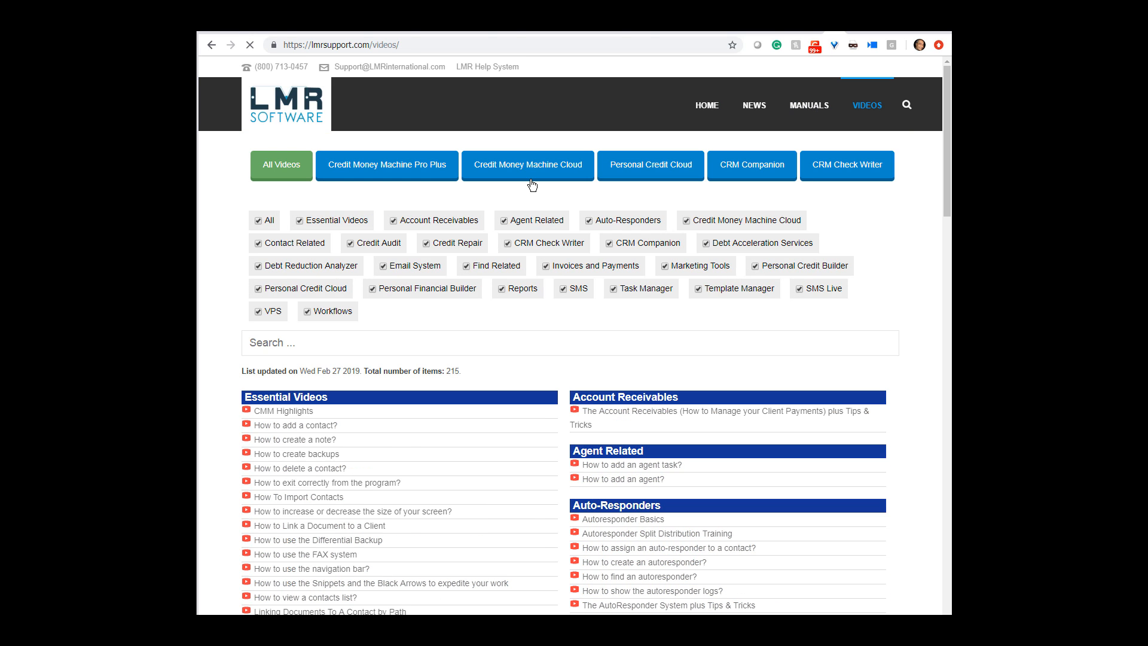
{"action": "left_click", "coordinate": [421, 166]}
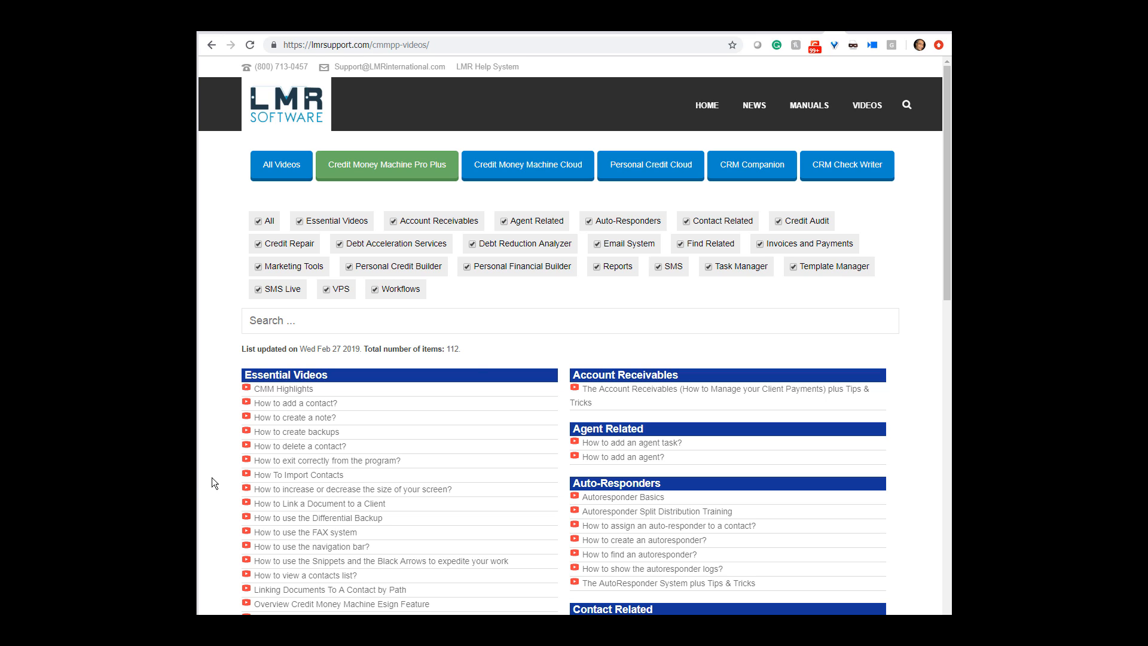
{"action": "scroll", "coordinate": [212, 483], "scroll_direction": "down", "scroll_amount": 8}
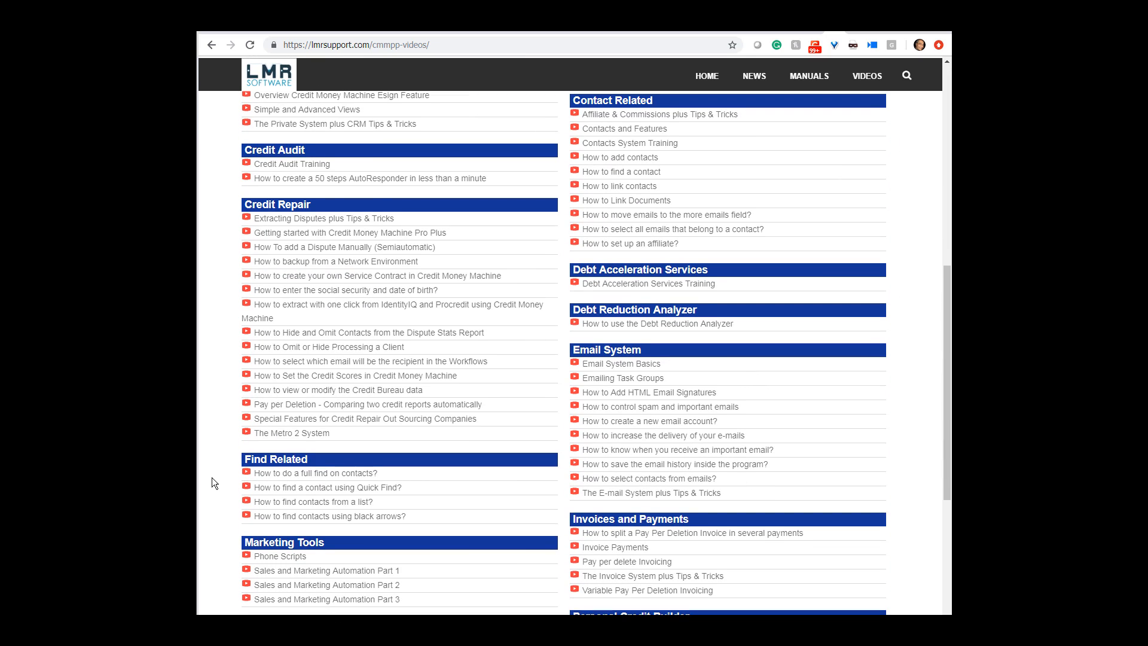
{"action": "scroll", "coordinate": [212, 482], "scroll_direction": "up", "scroll_amount": 8}
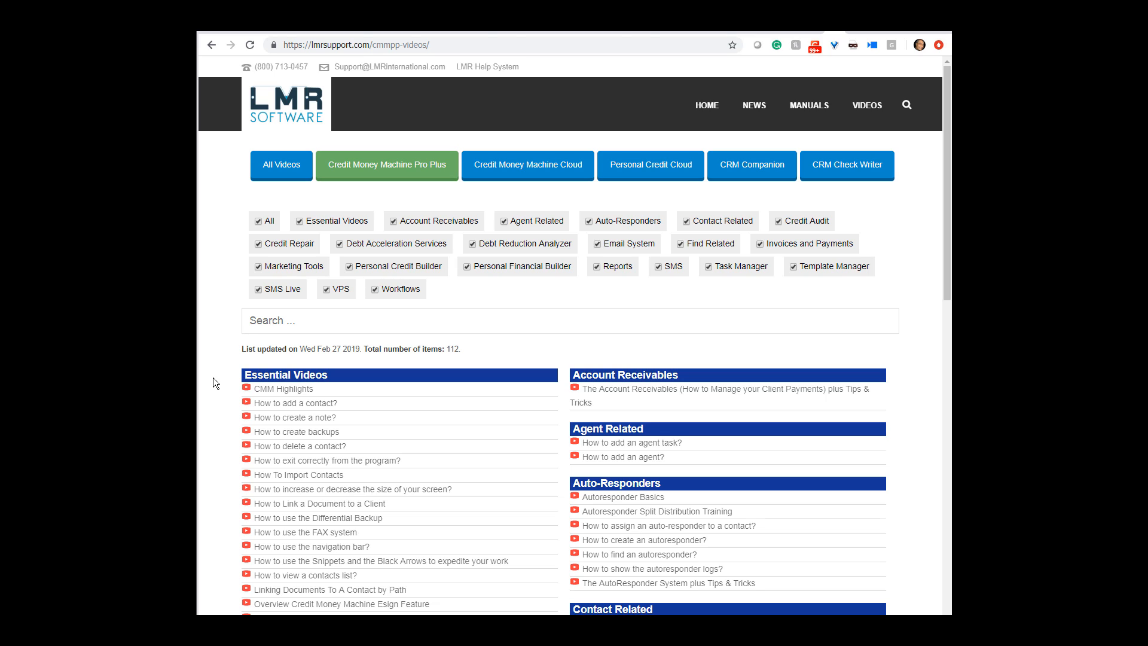
{"action": "scroll", "coordinate": [212, 383], "scroll_direction": "down", "scroll_amount": 6}
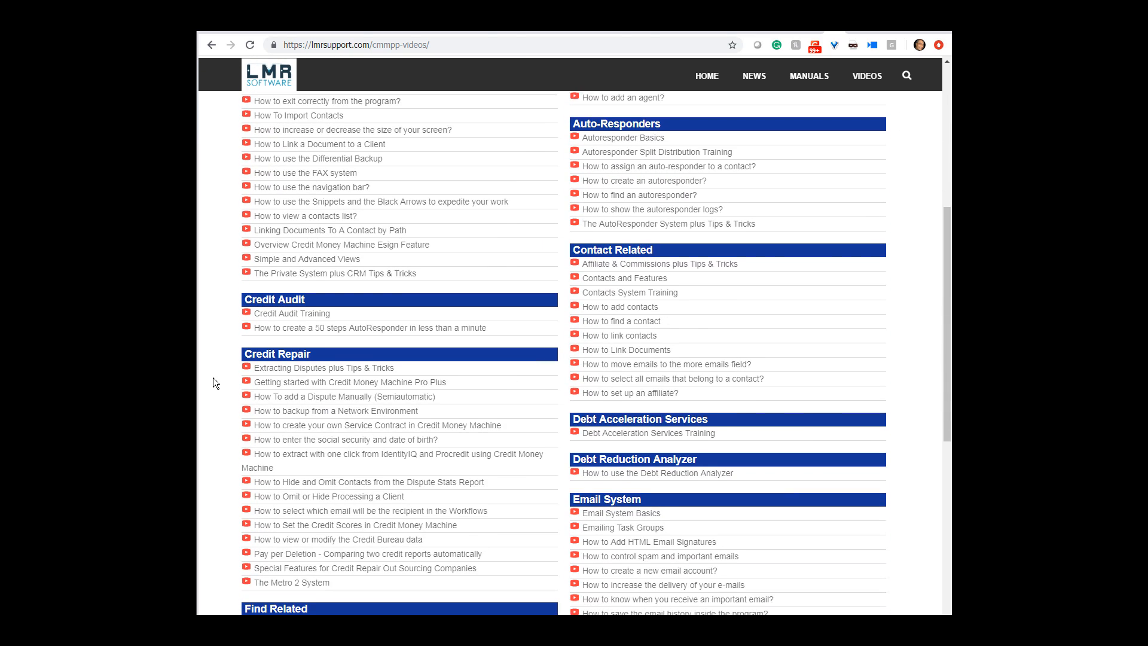
{"action": "scroll", "coordinate": [213, 378], "scroll_direction": "down", "scroll_amount": 8}
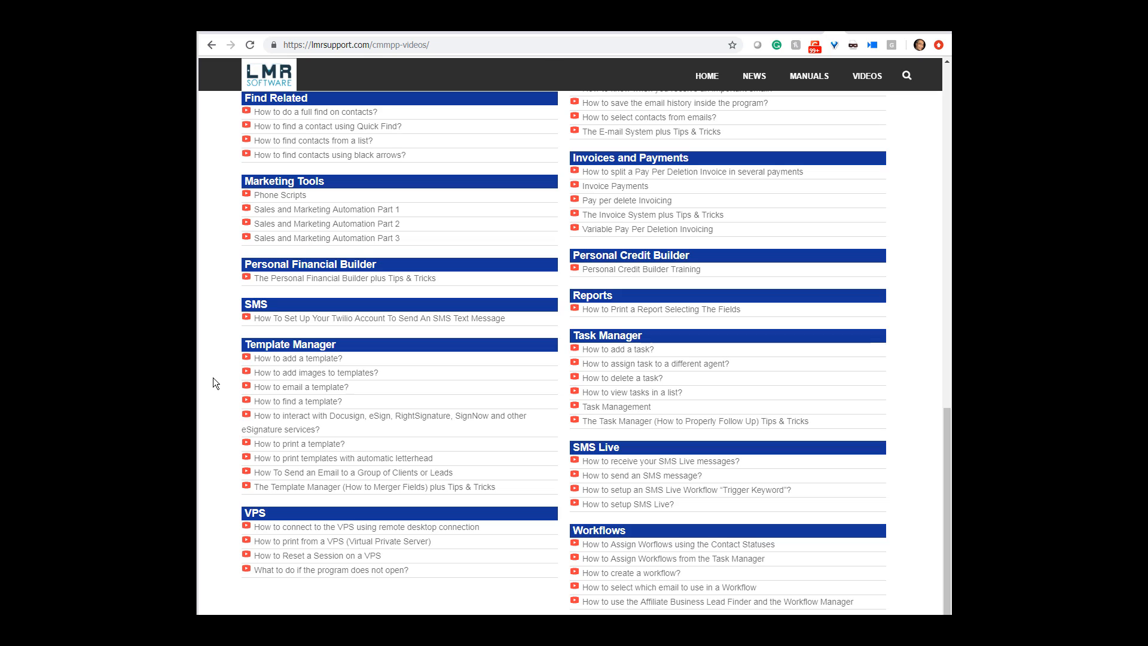
{"action": "scroll", "coordinate": [213, 383], "scroll_direction": "up", "scroll_amount": 6}
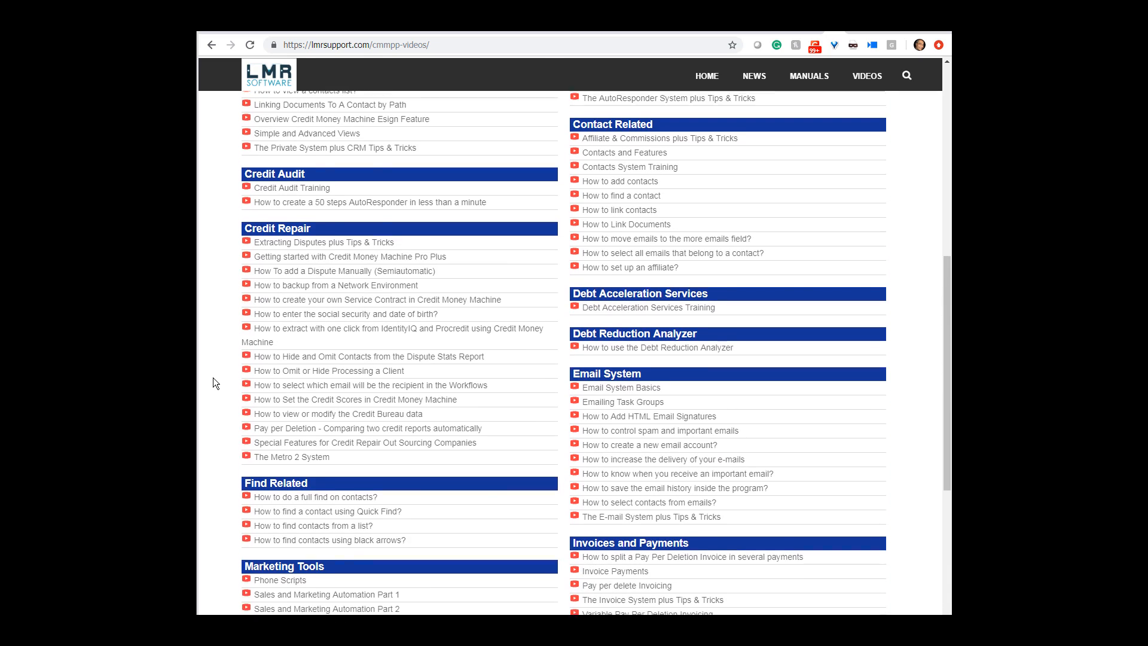
{"action": "scroll", "coordinate": [213, 382], "scroll_direction": "up", "scroll_amount": 8}
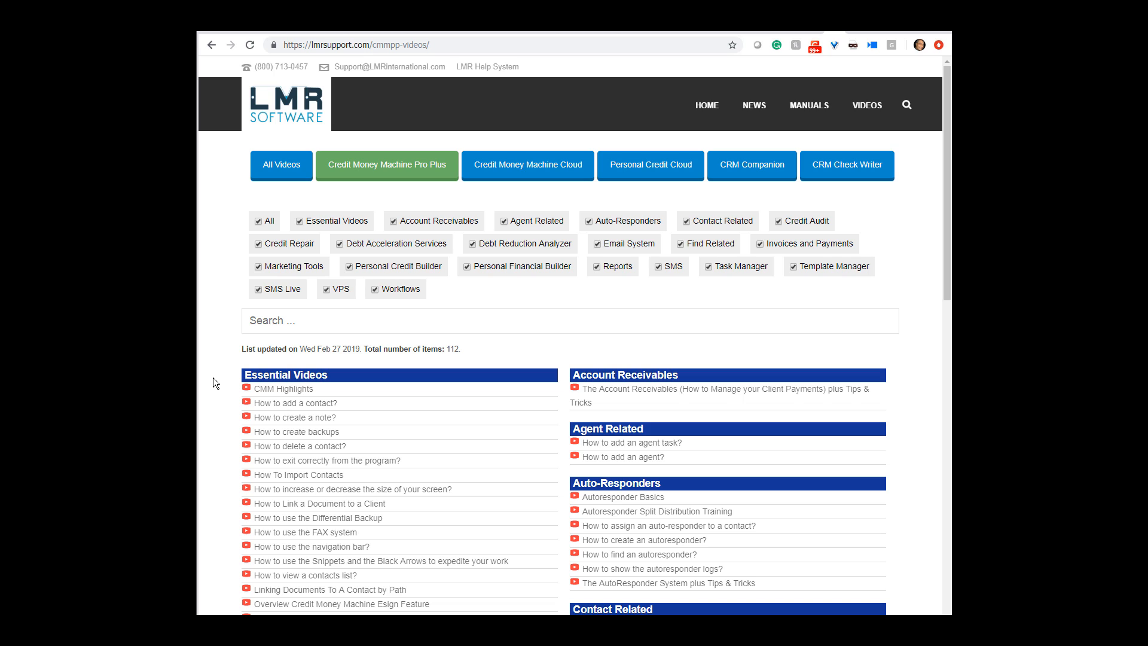
- Return to the LMR Support home page, then open and close the Help & Support ticket form
{"action": "left_click", "coordinate": [704, 105]}
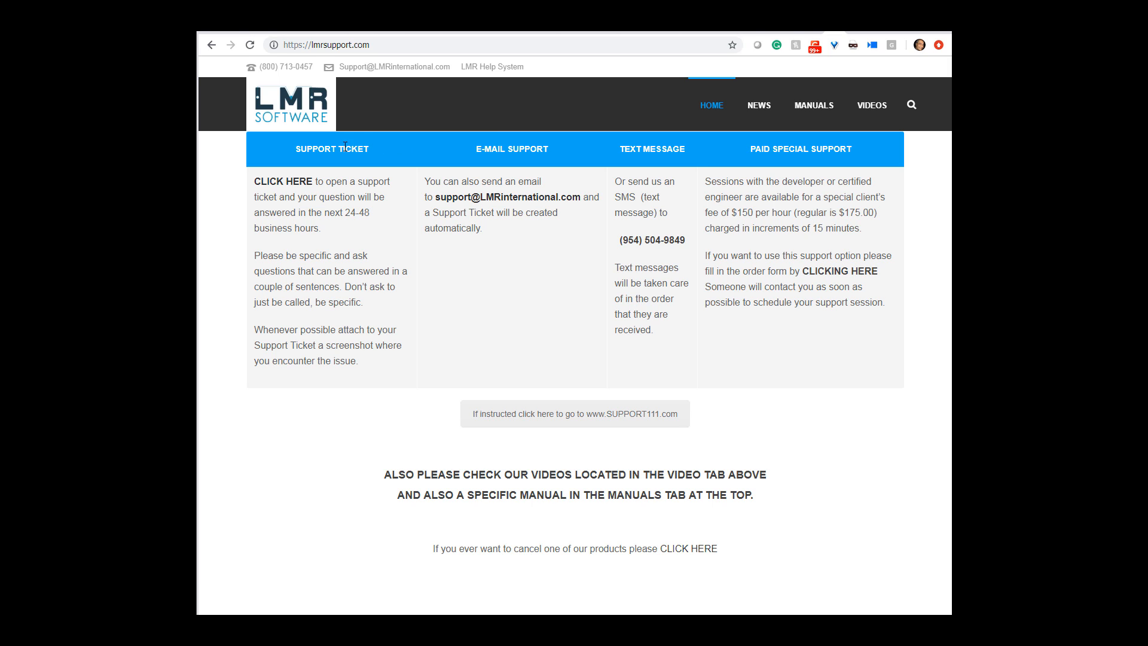
{"action": "left_click", "coordinate": [295, 181]}
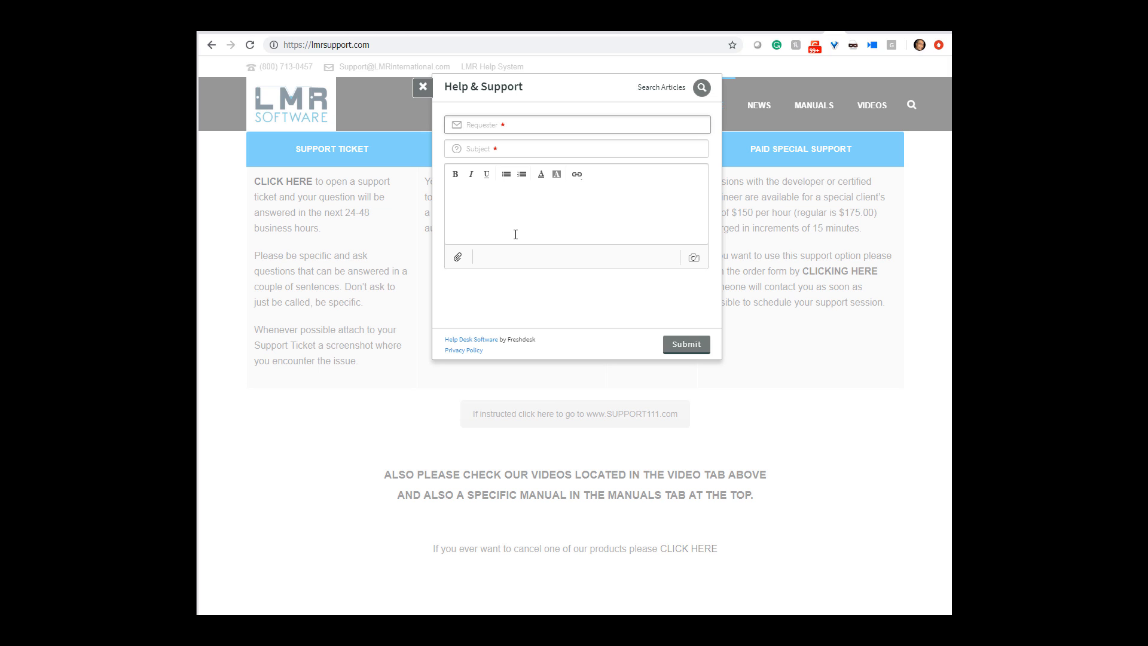
{"action": "left_click", "coordinate": [423, 88]}
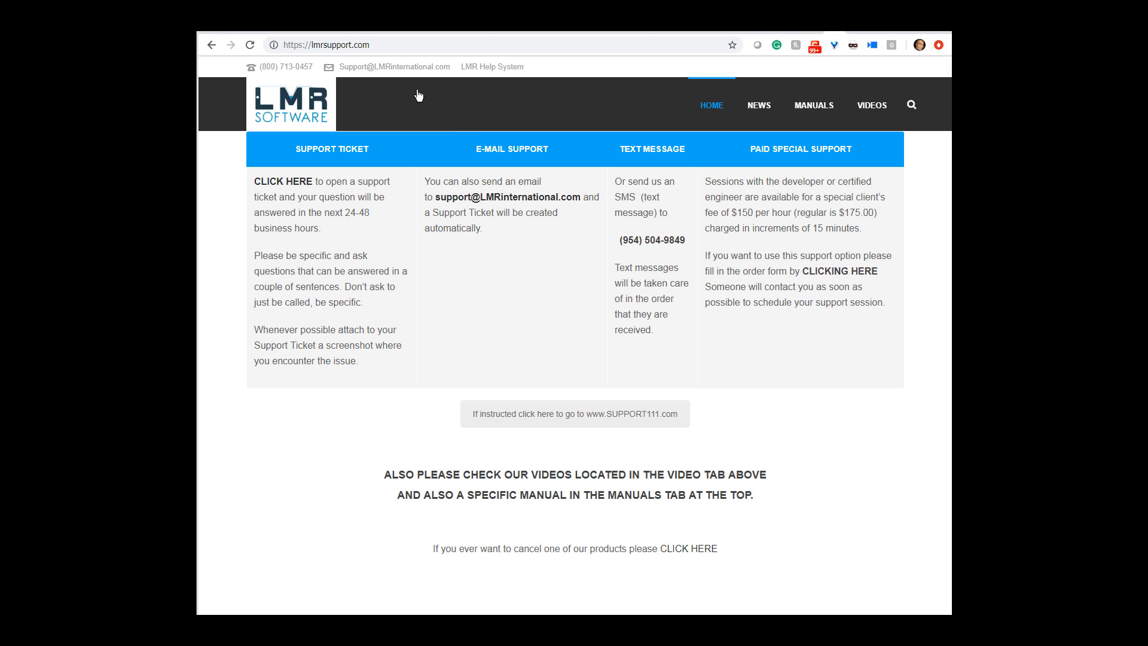